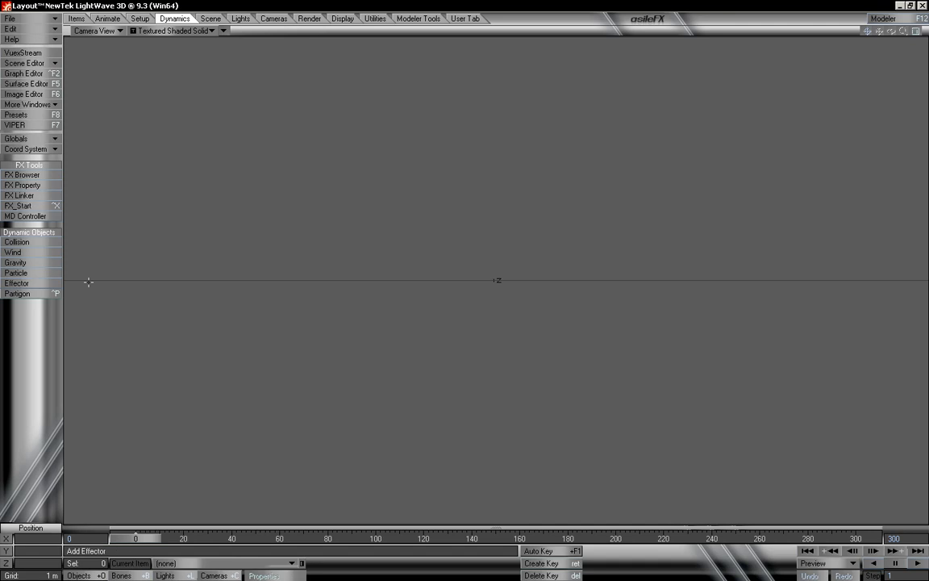
# Switch the viewport to Perspective and add an HV particle emitter with the default name Emitter.
pyautogui.click(110, 32)
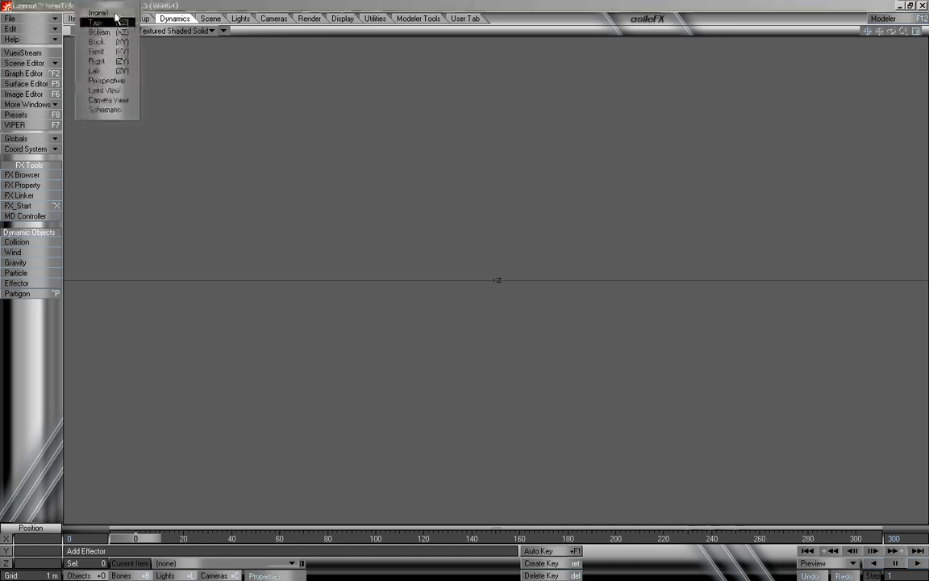
pyautogui.click(119, 79)
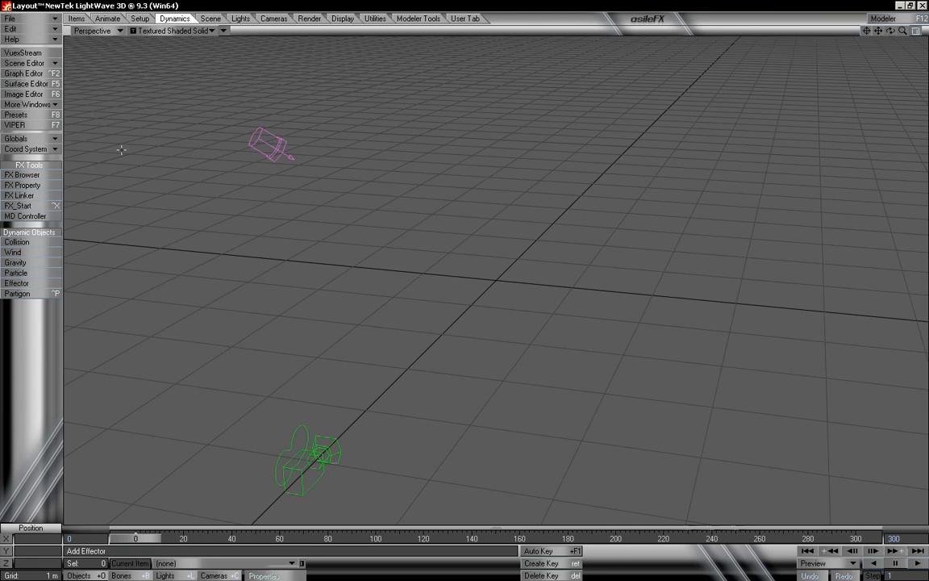
pyautogui.click(33, 272)
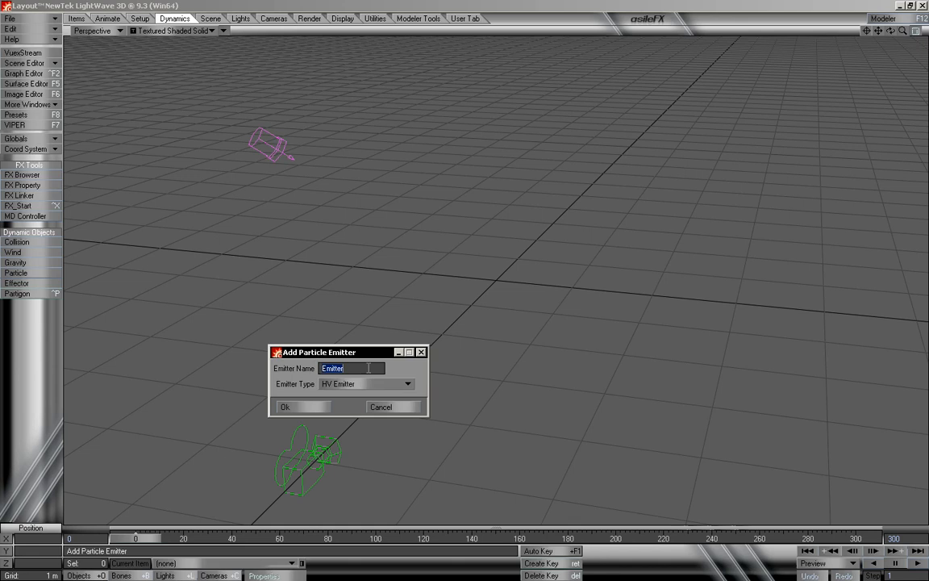
pyautogui.click(296, 407)
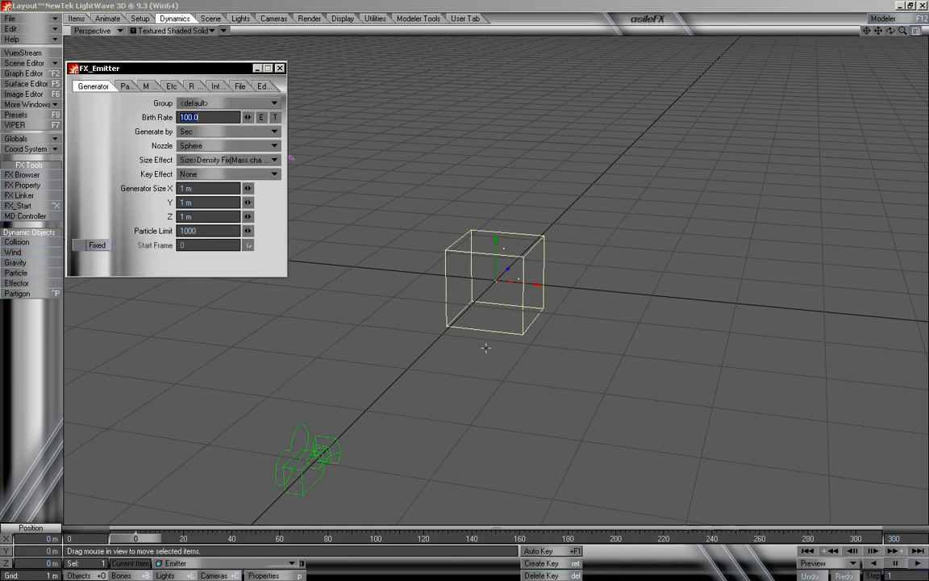
pyautogui.click(279, 68)
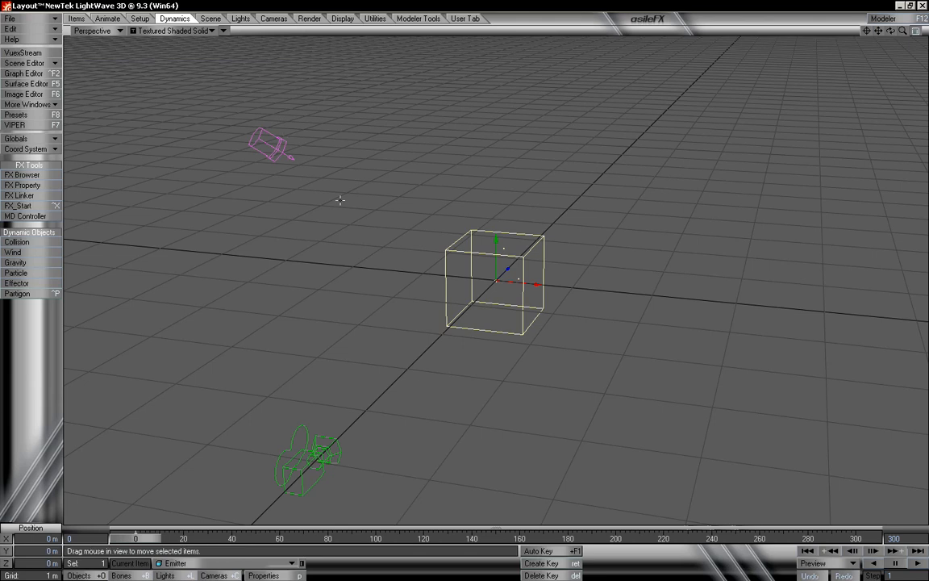
# Open the emitter's object properties and display the FX Emitter's dynamics settings.
pyautogui.press('p')
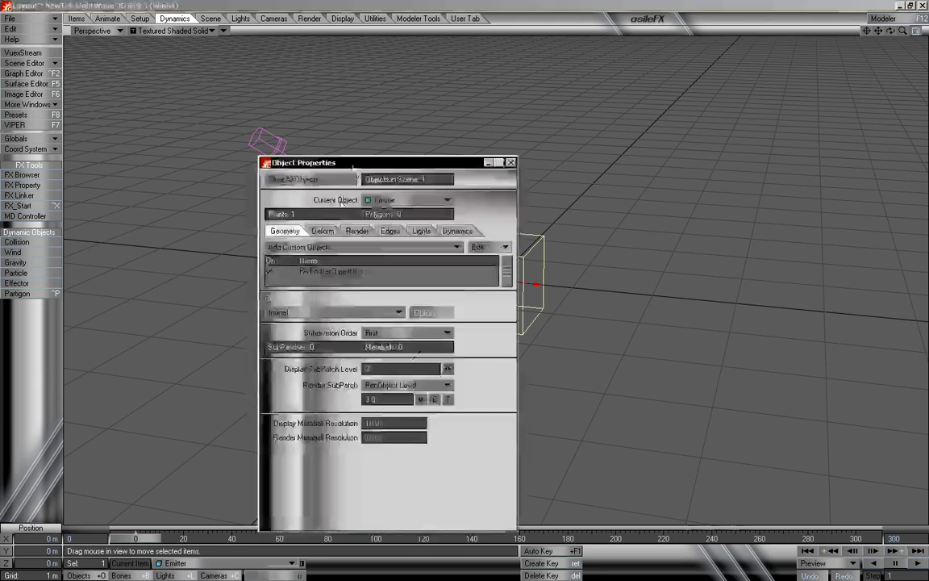
pyautogui.moveTo(370, 104); pyautogui.dragTo(182, 50)
pyautogui.moveTo(902, 32)
pyautogui.mouseDown()
pyautogui.moveTo(882, 33)
pyautogui.moveTo(919, 35)
pyautogui.moveTo(880, 36)
pyautogui.moveTo(892, 35)
pyautogui.mouseUp()
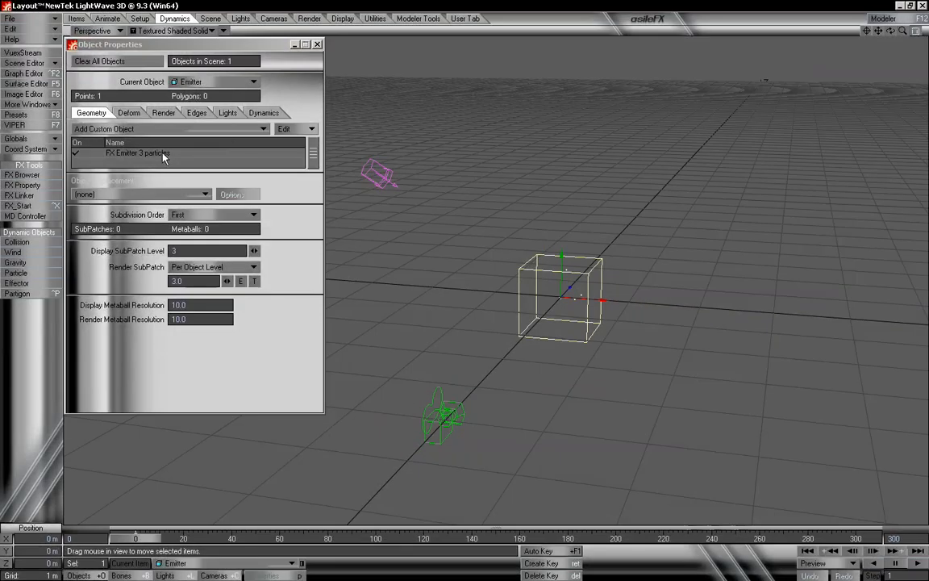
pyautogui.click(261, 113)
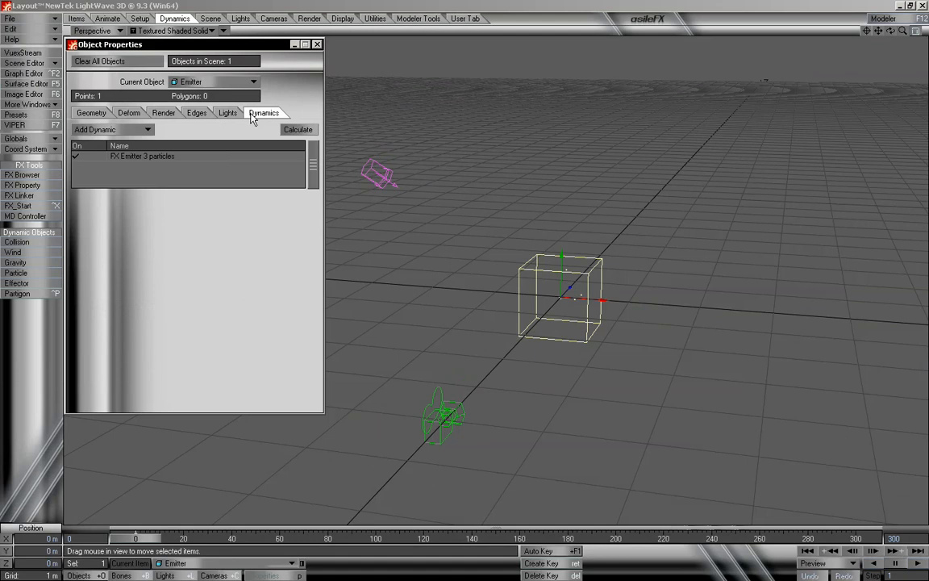
pyautogui.click(164, 158)
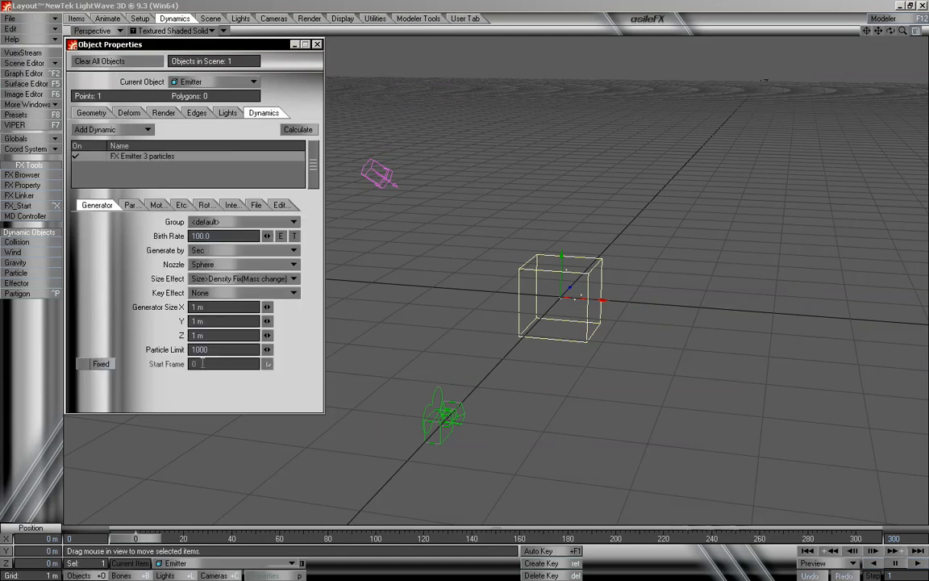
# Examine the emitter's Size Effect options and generator size values, keeping Size>Density Fix(Mass change).
pyautogui.click(207, 280)
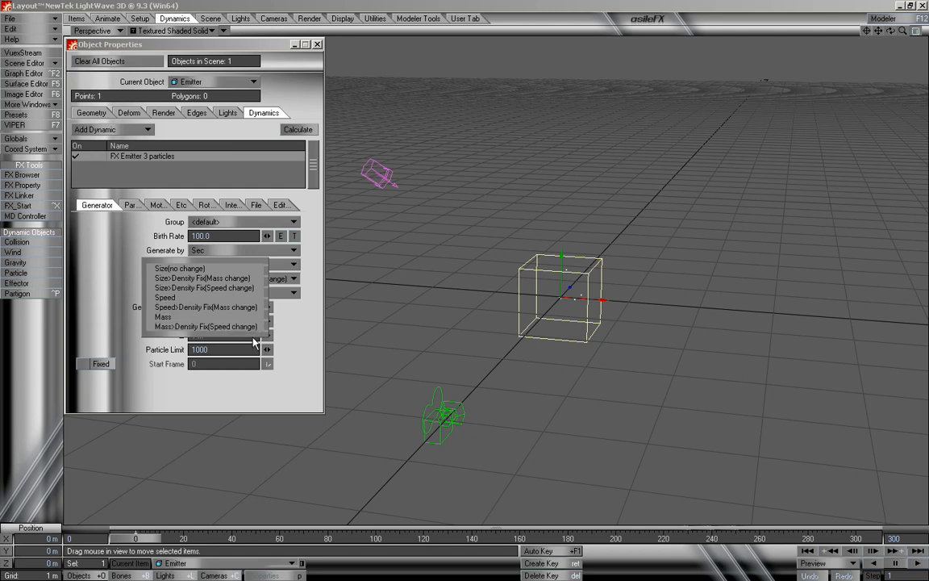
pyautogui.click(304, 359)
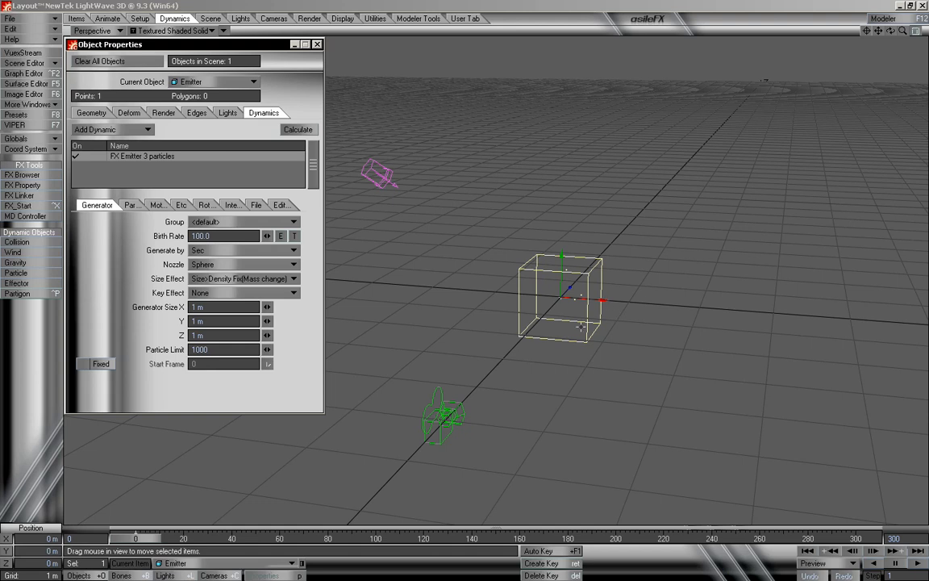
pyautogui.click(562, 258)
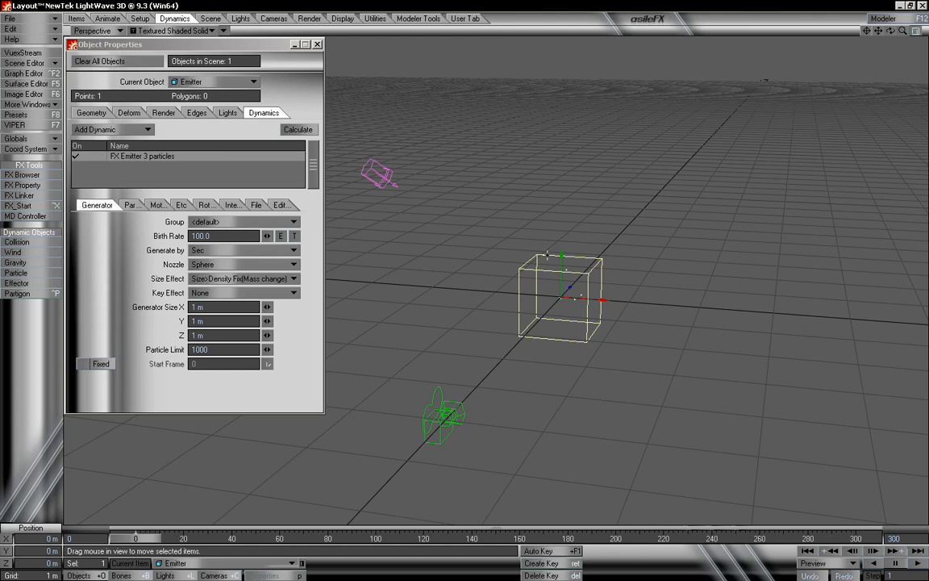
pyautogui.moveTo(231, 306); pyautogui.dragTo(186, 318)
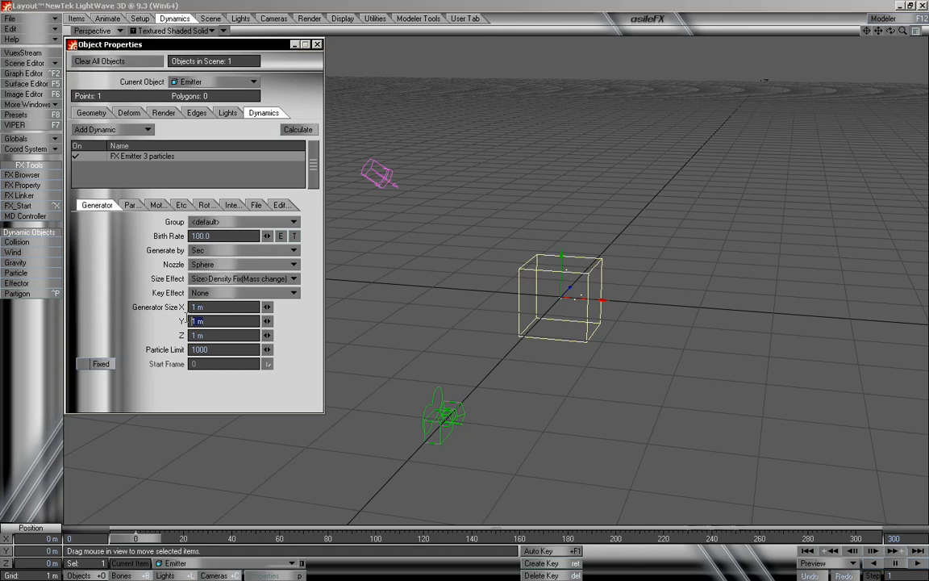
pyautogui.click(218, 337)
pyautogui.click(214, 280)
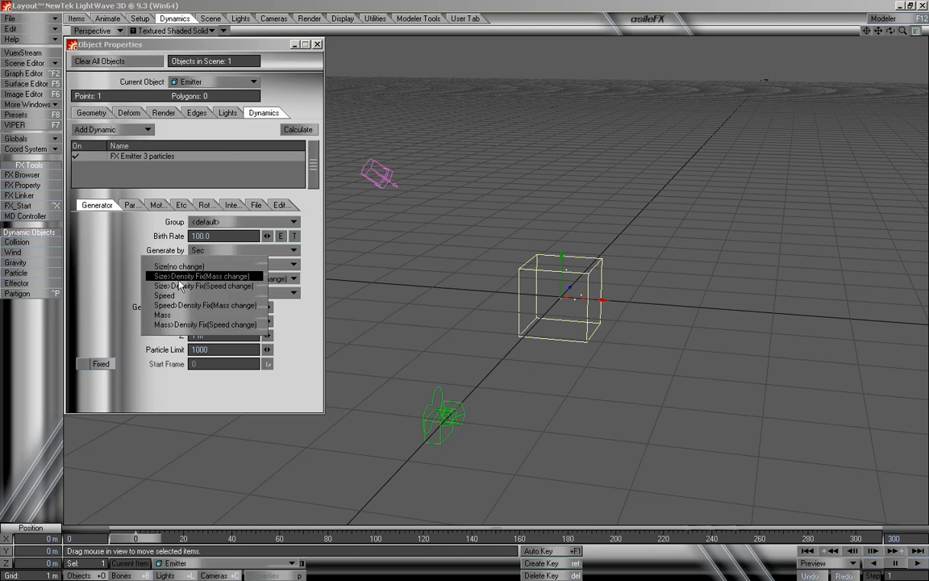
pyautogui.click(213, 276)
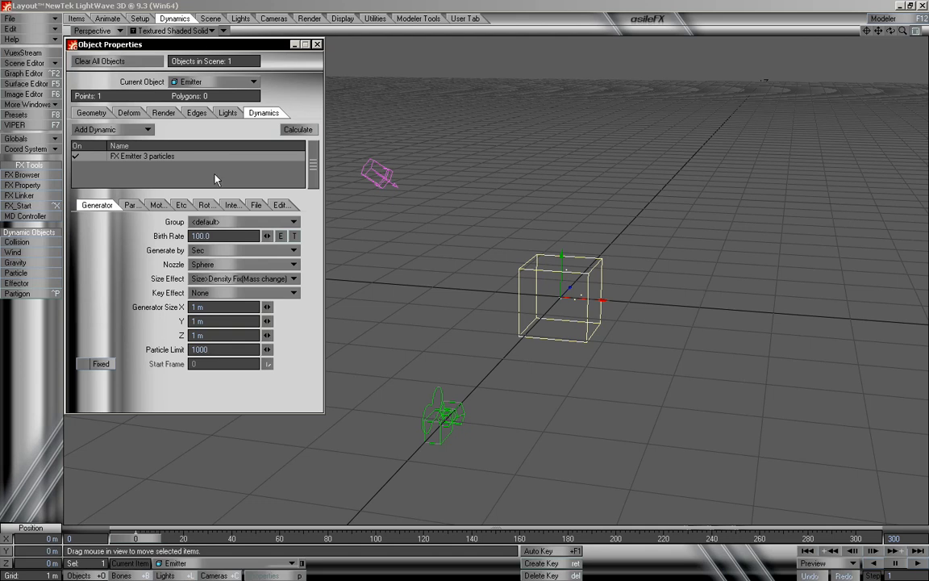
# Set the emitter's Explosion velocity to 2 m/s after trying 3.0 m/s on the timeline.
pyautogui.click(148, 206)
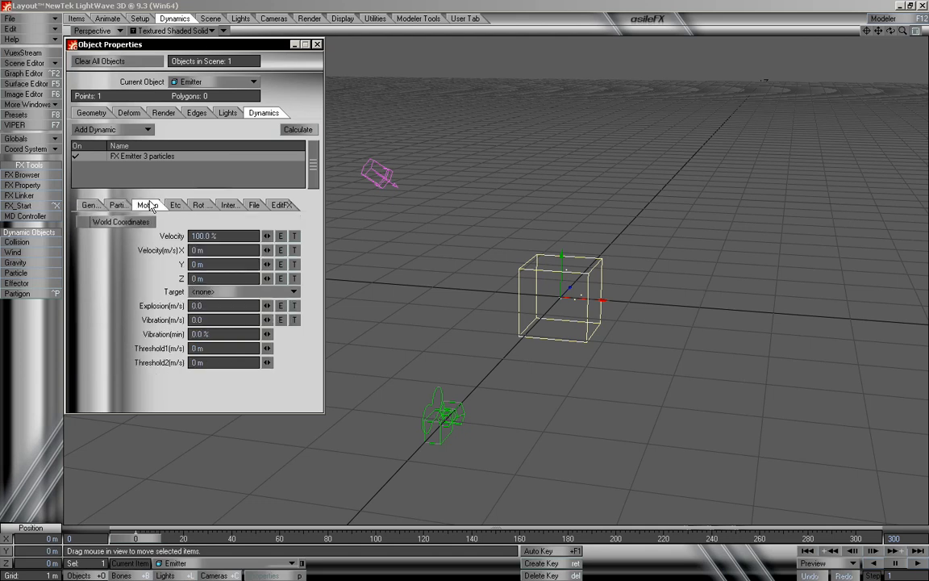
pyautogui.click(198, 305)
pyautogui.write('3.0')
pyautogui.moveTo(144, 540); pyautogui.dragTo(122, 538)
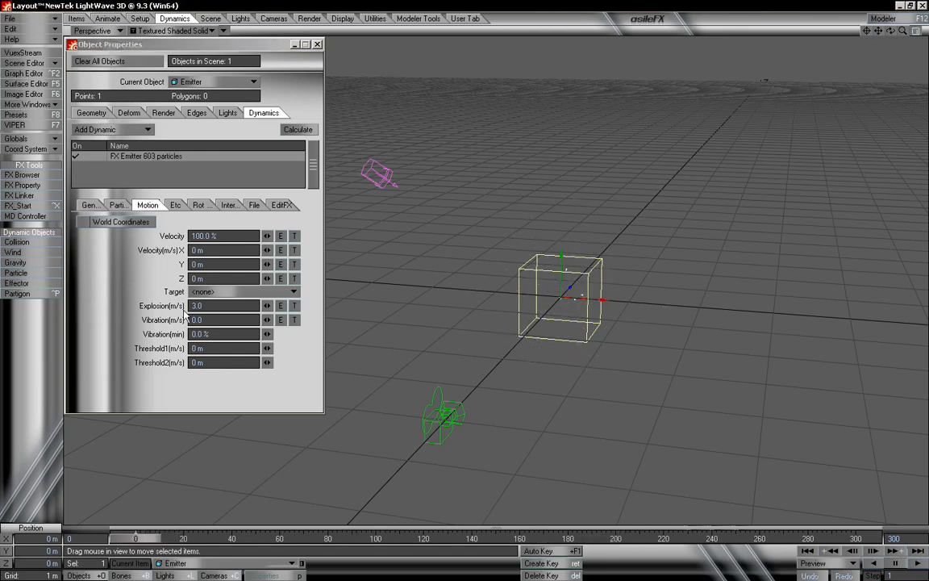
pyautogui.moveTo(211, 307); pyautogui.dragTo(104, 317)
pyautogui.write('2')
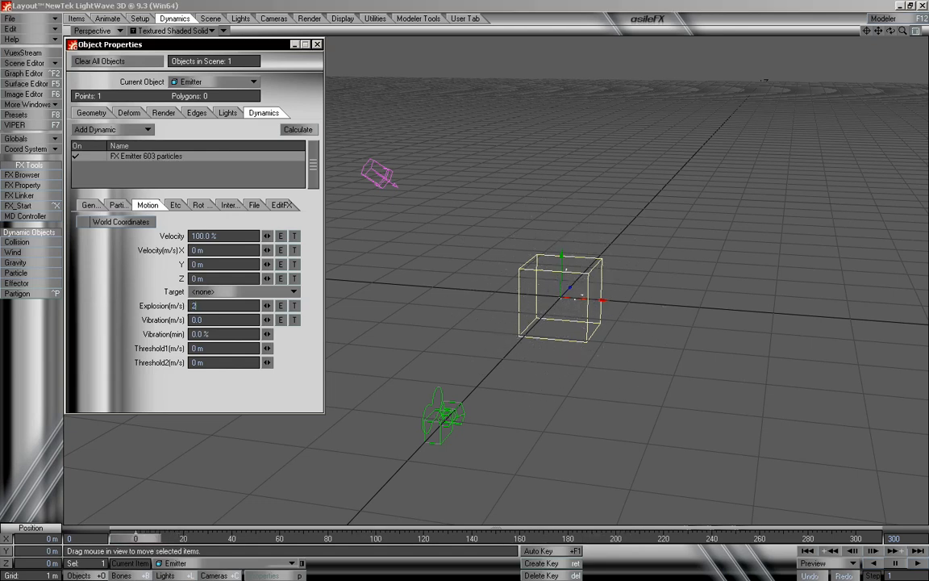
pyautogui.press('Tab')
pyautogui.press('Tab')
pyautogui.press('Tab')
pyautogui.press('Tab')
pyautogui.press('Tab')
# Set the particle Life Time to 300 frames and preview the emission along the timeline.
pyautogui.click(117, 205)
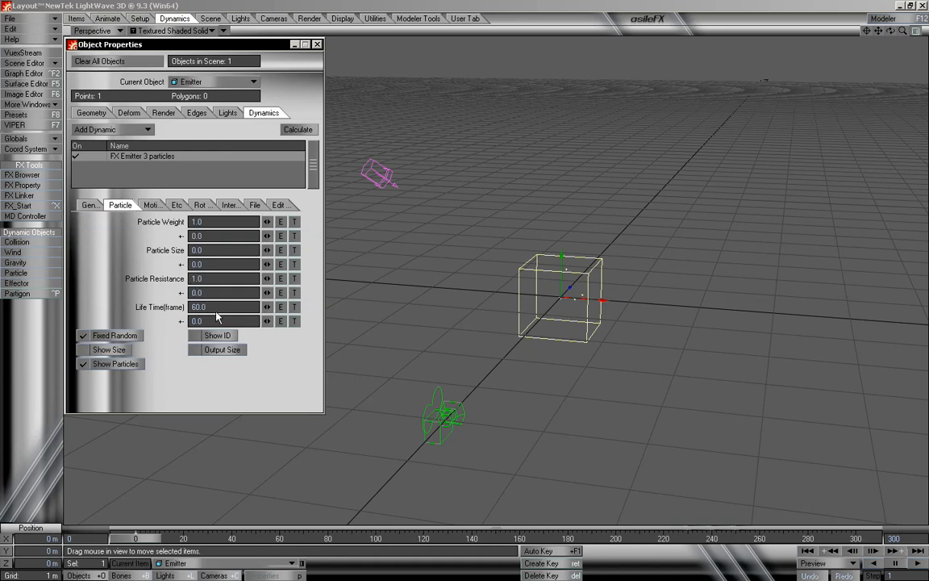
pyautogui.moveTo(215, 306); pyautogui.dragTo(129, 316)
pyautogui.write('300')
pyautogui.press('Tab')
pyautogui.click(89, 205)
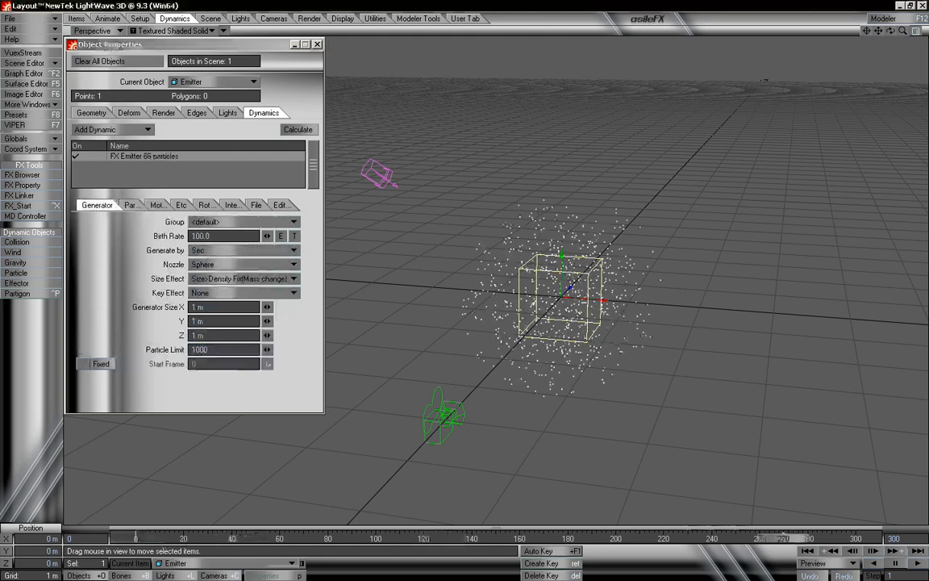
pyautogui.moveTo(264, 538); pyautogui.dragTo(135, 538)
# Set the emitter's Particle Resistance to 0.
pyautogui.click(130, 205)
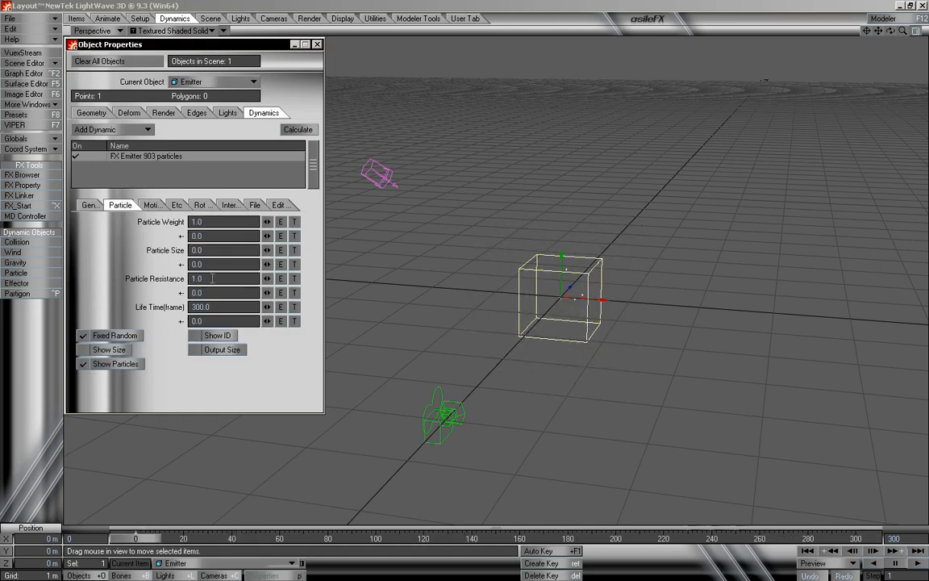
pyautogui.write('0')
pyautogui.press('Tab')
pyautogui.press('Tab')
pyautogui.press('Tab')
# Calculate the emitter's dynamics and scrub the timeline back to frame 0.
pyautogui.moveTo(151, 538)
pyautogui.mouseDown()
pyautogui.moveTo(758, 538)
pyautogui.moveTo(149, 541)
pyautogui.mouseUp()
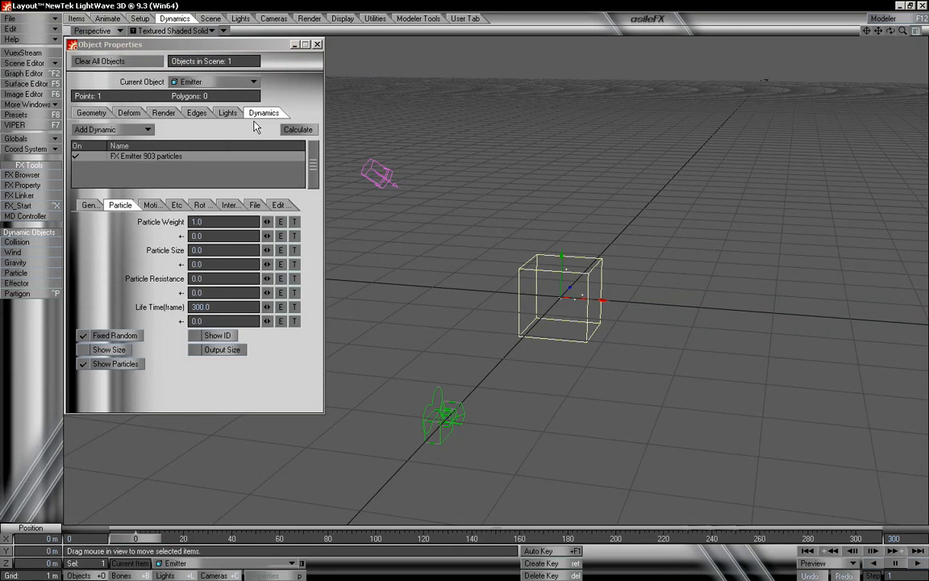
pyautogui.click(287, 131)
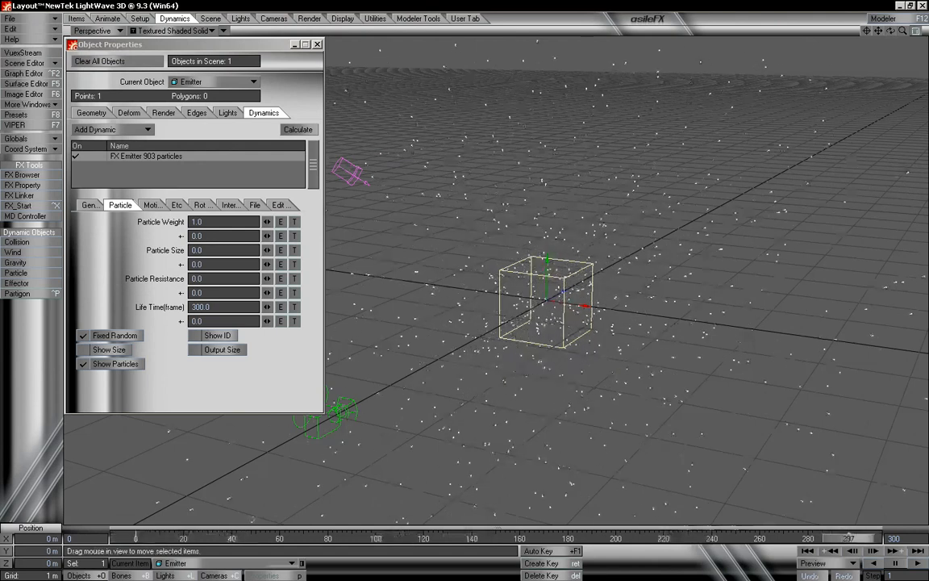
pyautogui.moveTo(849, 537); pyautogui.dragTo(134, 538)
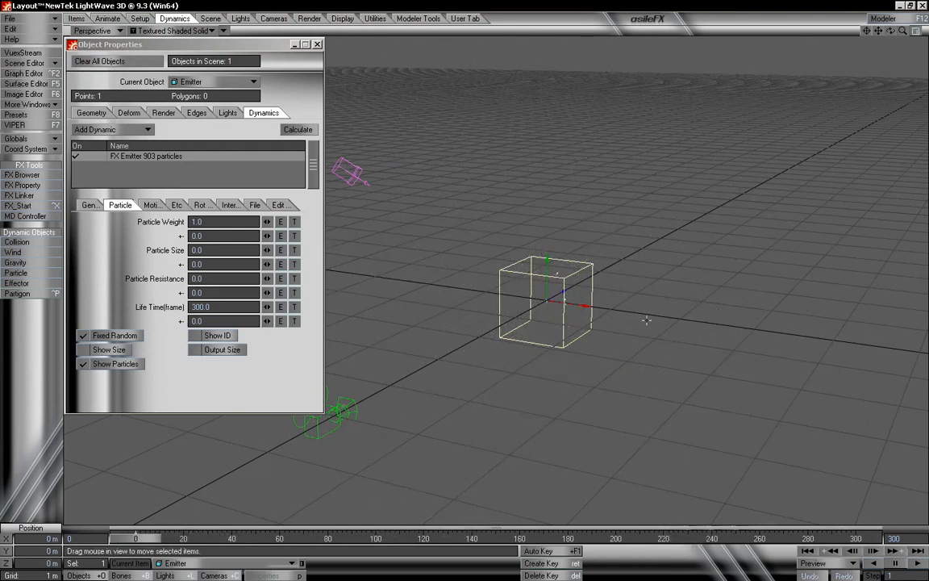
# Activate the Size tool and enlarge the emitter uniformly to about 1.98 at frame 60.
pyautogui.click(106, 17)
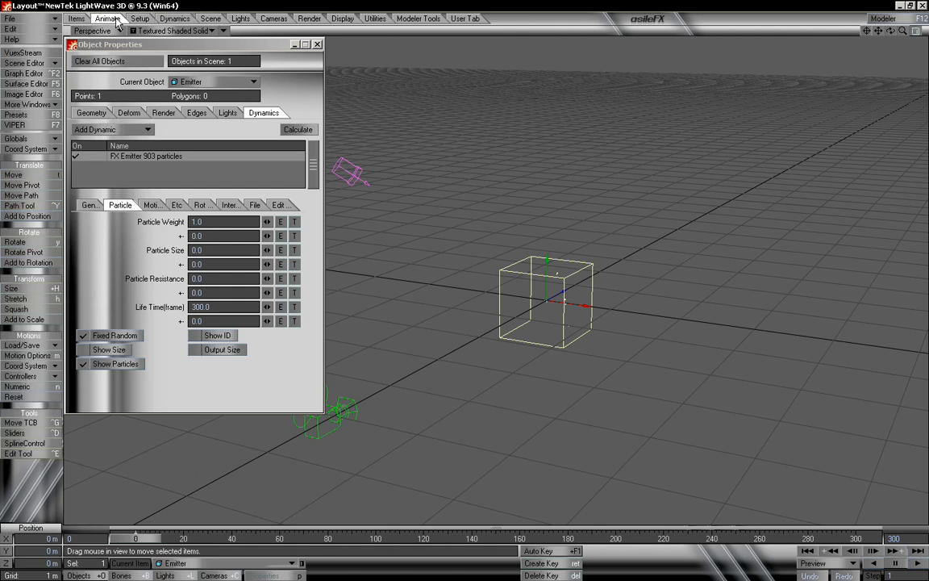
pyautogui.click(16, 298)
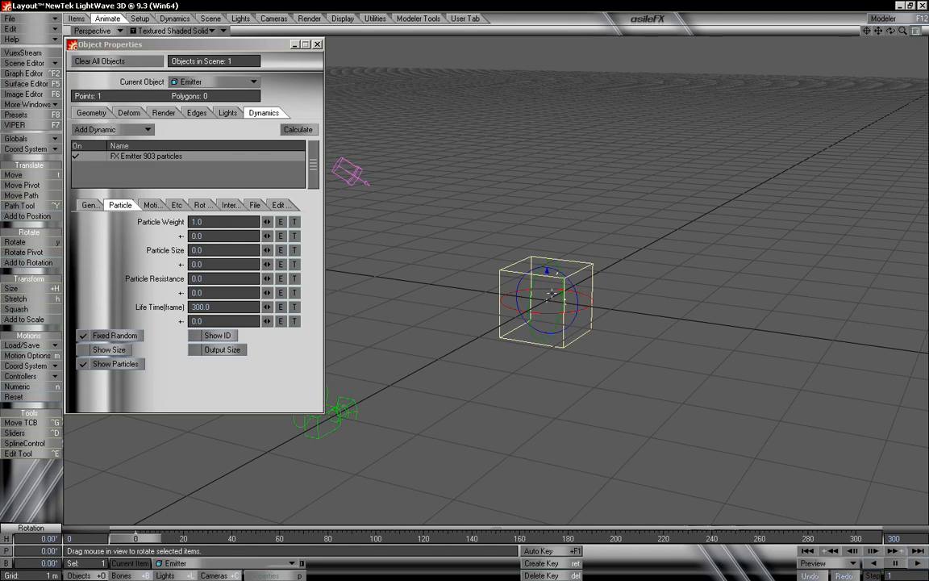
pyautogui.press('h')
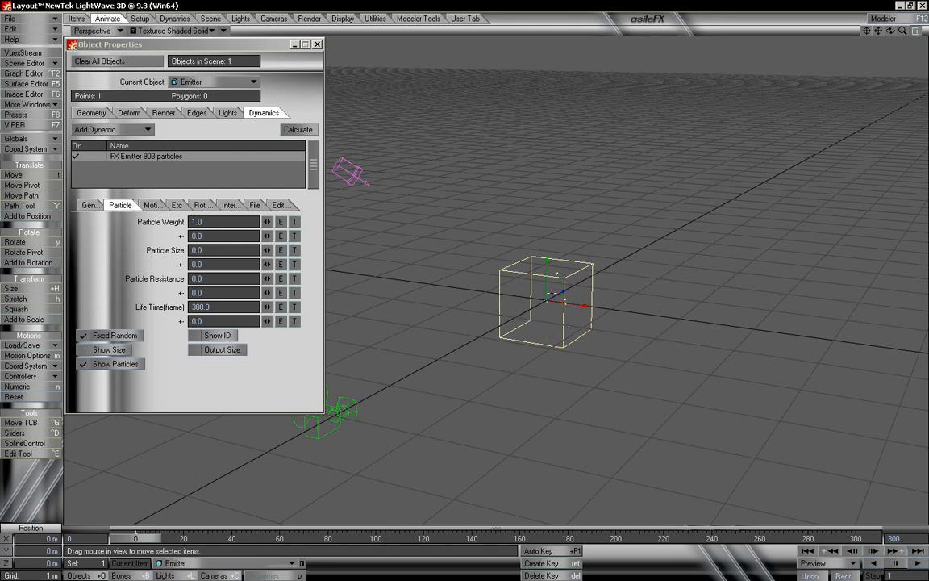
pyautogui.hotkey('shift', 'h')
pyautogui.press('t')
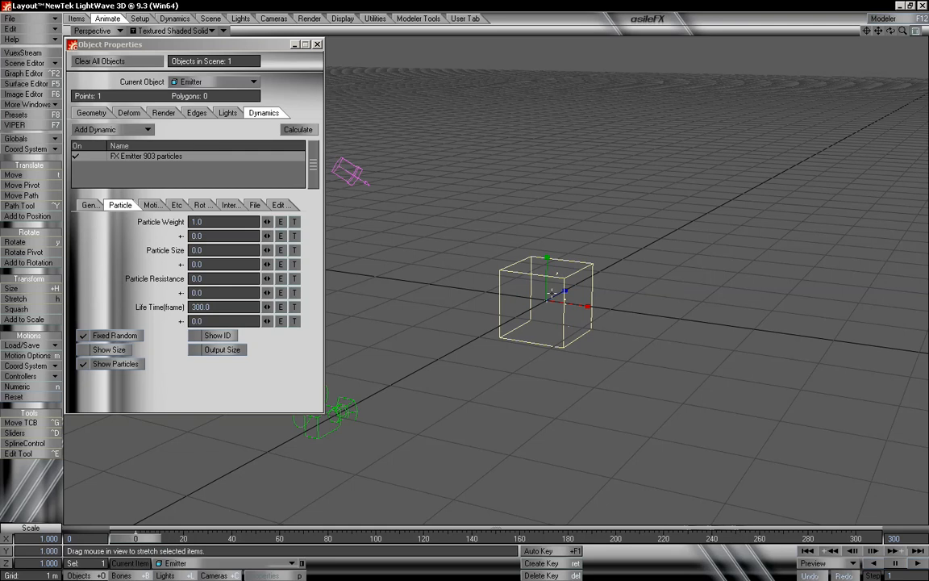
pyautogui.hotkey('shift', 'h')
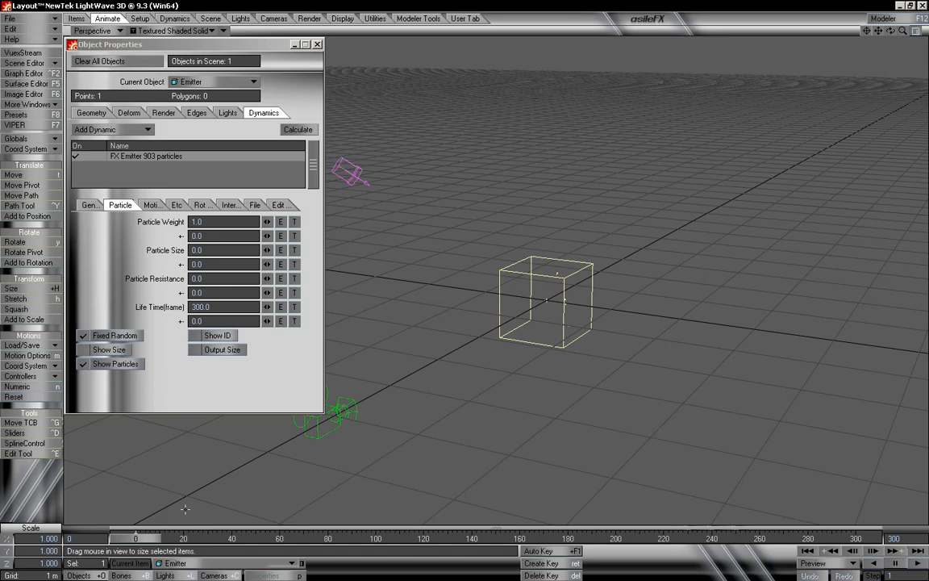
pyautogui.moveTo(152, 538); pyautogui.dragTo(296, 539)
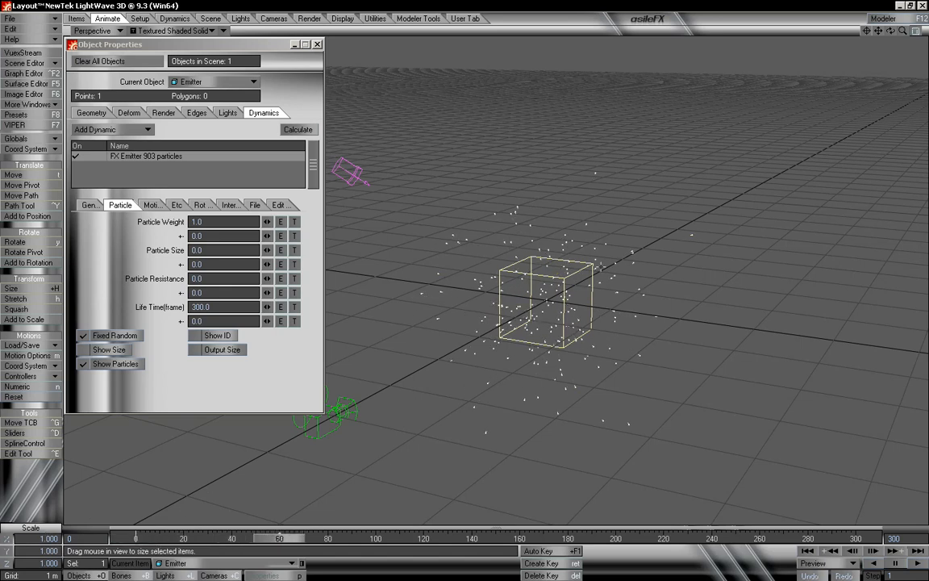
pyautogui.moveTo(469, 337); pyautogui.dragTo(540, 336)
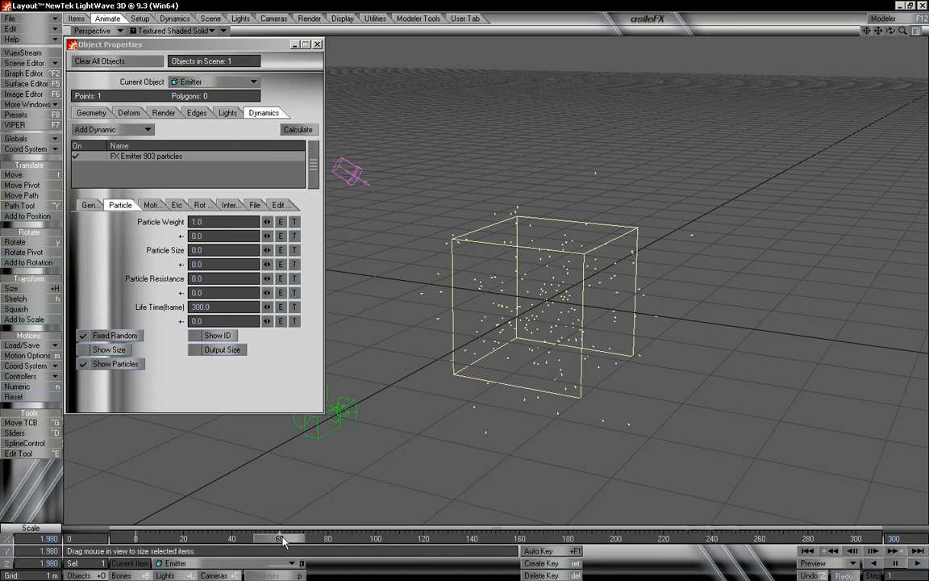
# Resize the emitter uniformly to about 0.5 at frame 120 and about 4.0 towards the end of the timeline.
pyautogui.moveTo(282, 542); pyautogui.dragTo(423, 538)
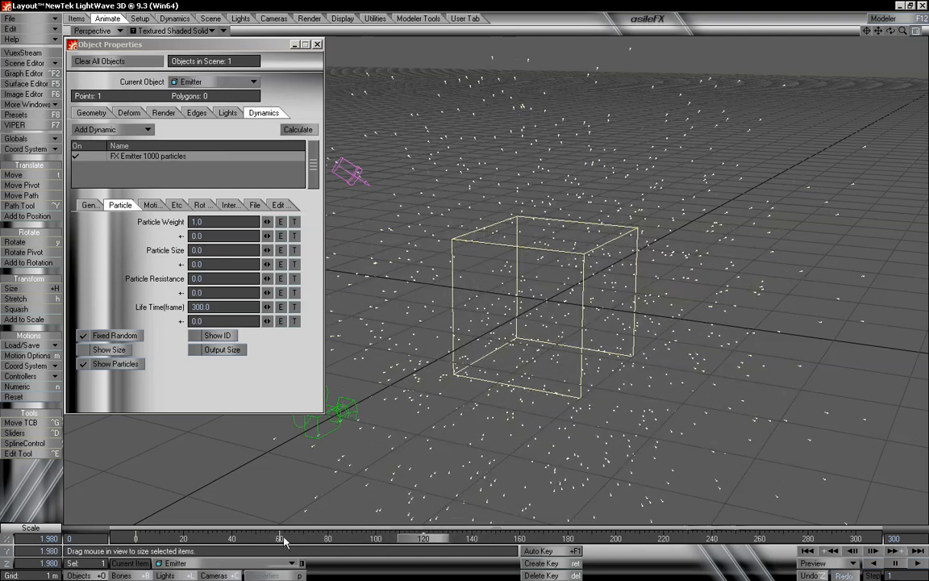
pyautogui.moveTo(637, 188); pyautogui.dragTo(355, 190)
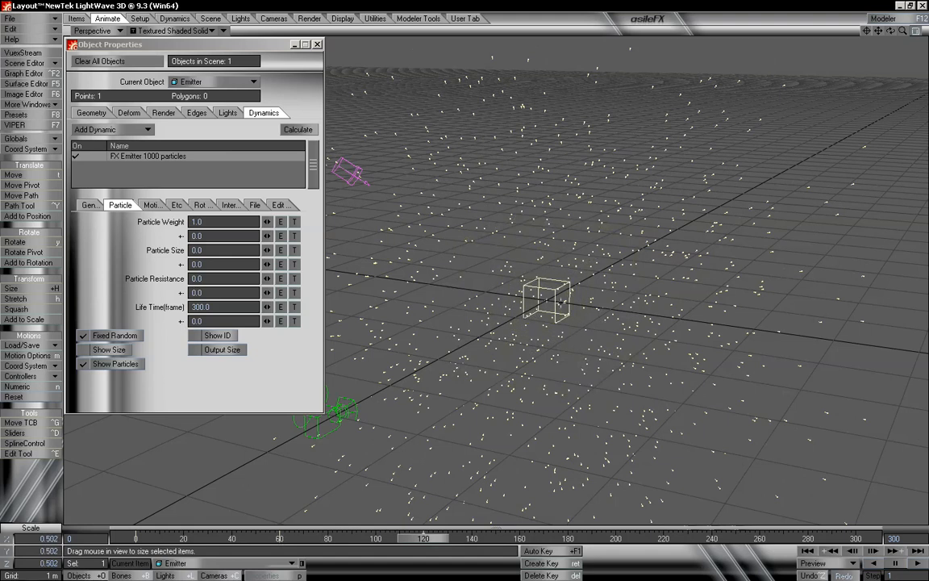
pyautogui.moveTo(428, 546); pyautogui.dragTo(649, 538)
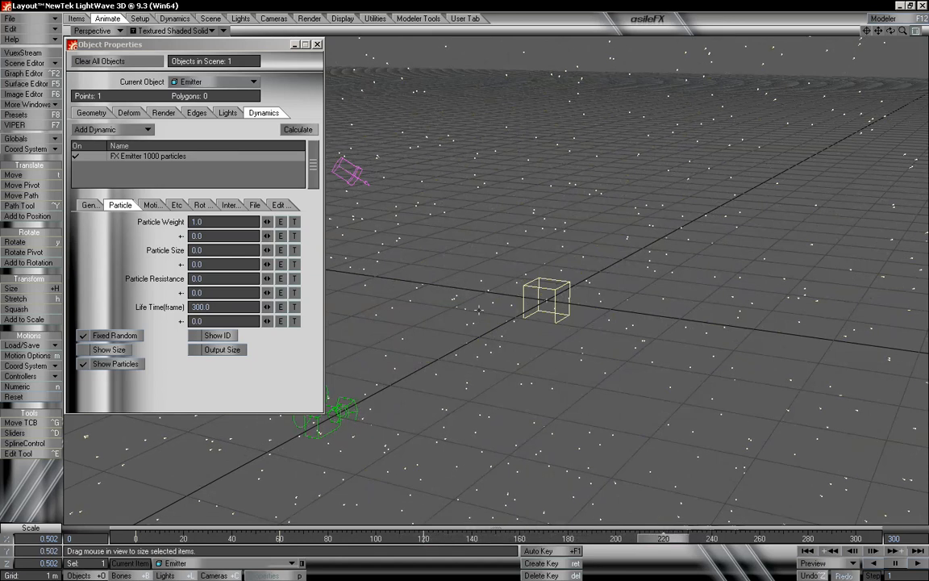
pyautogui.moveTo(512, 346); pyautogui.dragTo(586, 324)
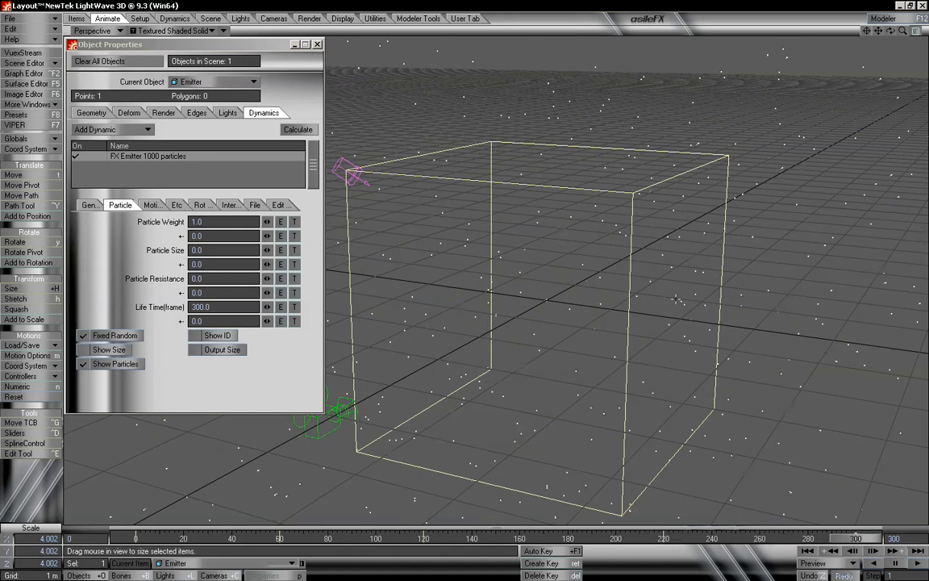
# Shrink the emitter uniformly to about 2.14 at frame 300 and return the timeline to frame 0.
pyautogui.moveTo(697, 148); pyautogui.dragTo(654, 147)
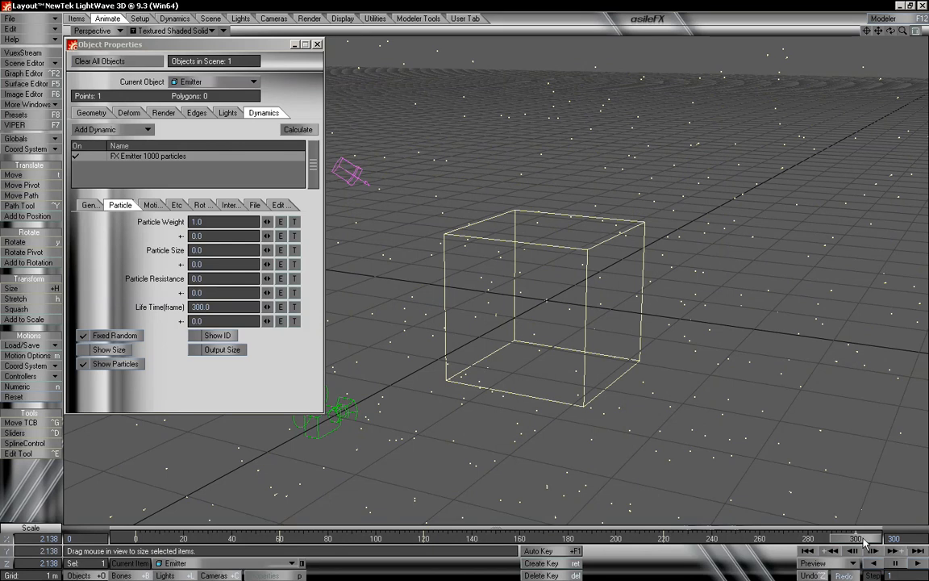
pyautogui.moveTo(861, 539); pyautogui.dragTo(122, 539)
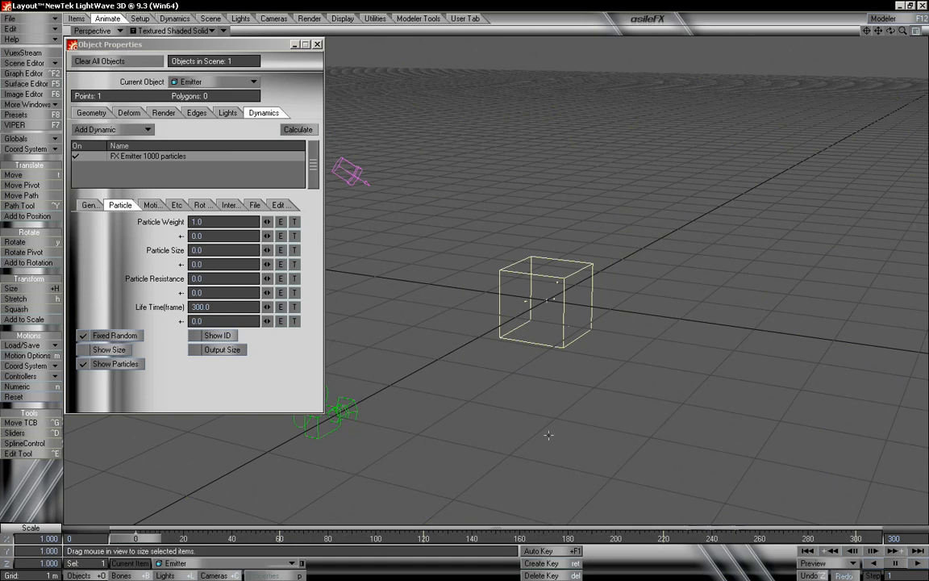
# Recalculate the emitter with its Size Effect set to Size>Density Fix(Mass change) and scrub the timeline to inspect the emission.
pyautogui.click(90, 206)
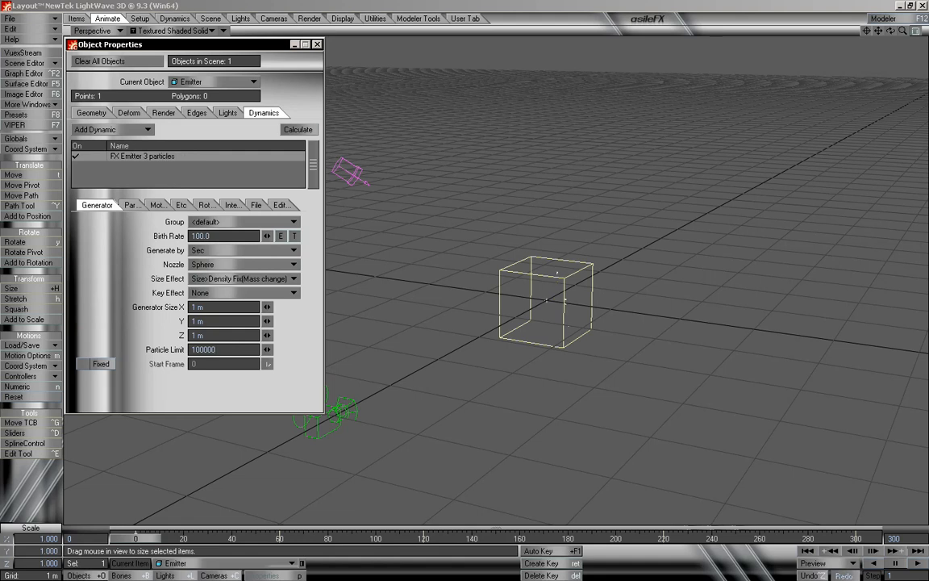
pyautogui.click(311, 131)
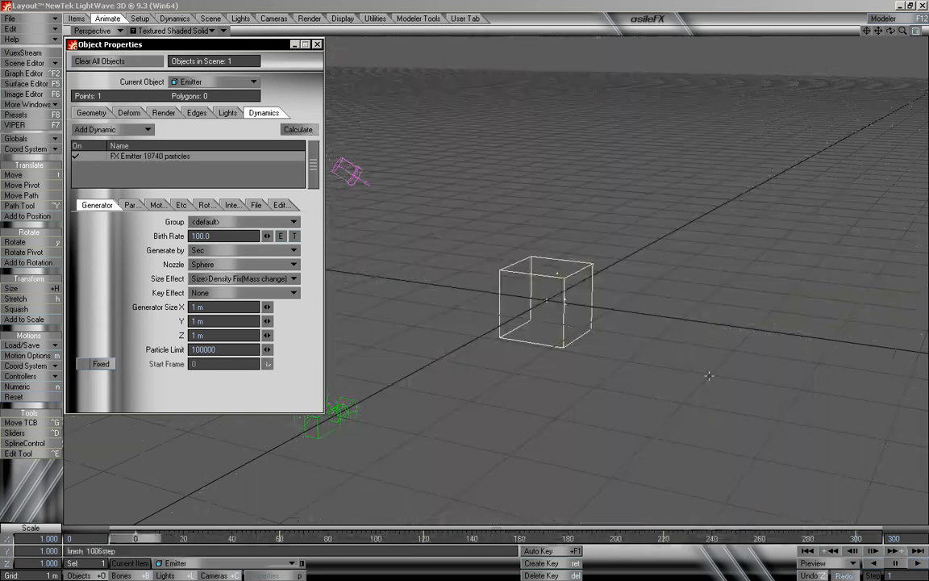
pyautogui.click(317, 45)
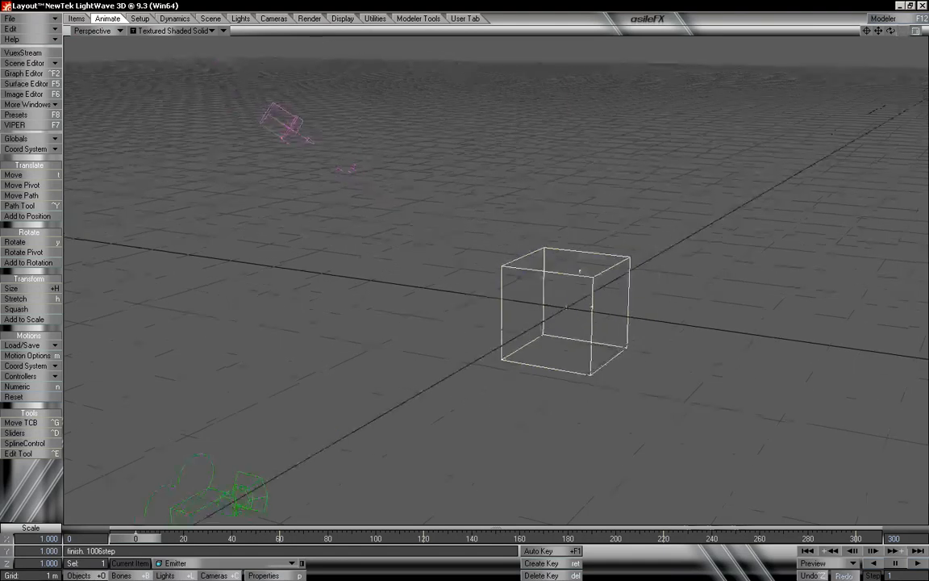
pyautogui.moveTo(879, 31); pyautogui.dragTo(808, 34)
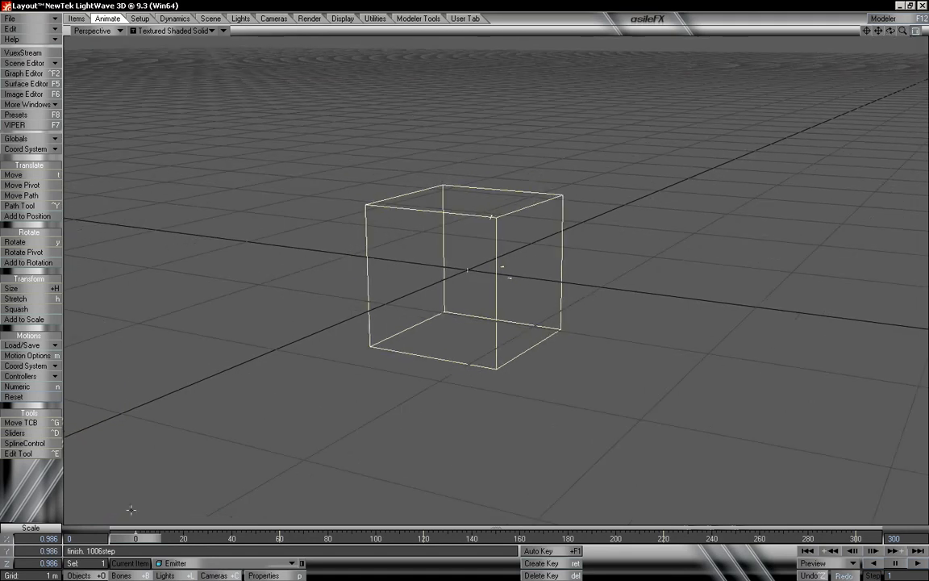
pyautogui.moveTo(134, 541); pyautogui.dragTo(139, 541)
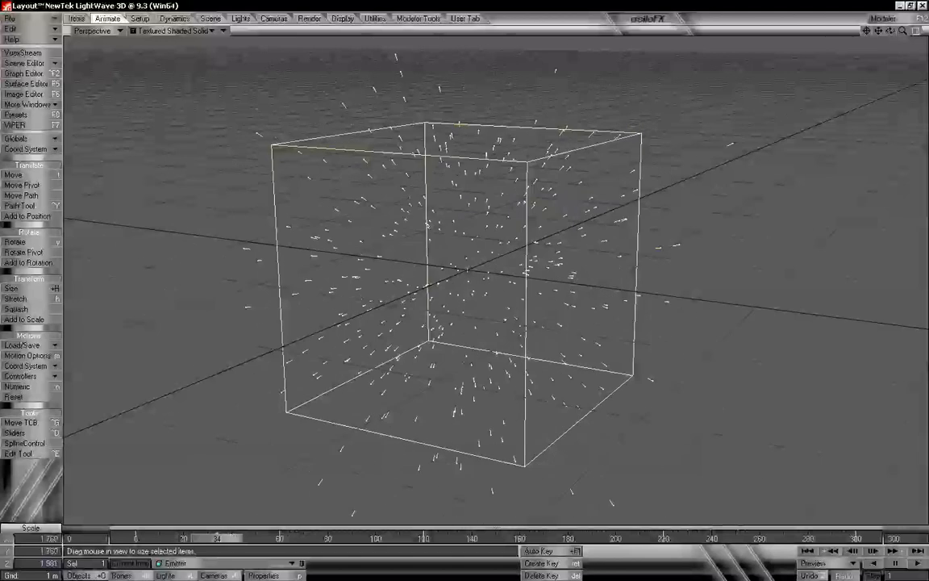
# Change the emitter's Size Effect to Size>Density Fix(Speed change) and recalculate its dynamics.
pyautogui.press('p')
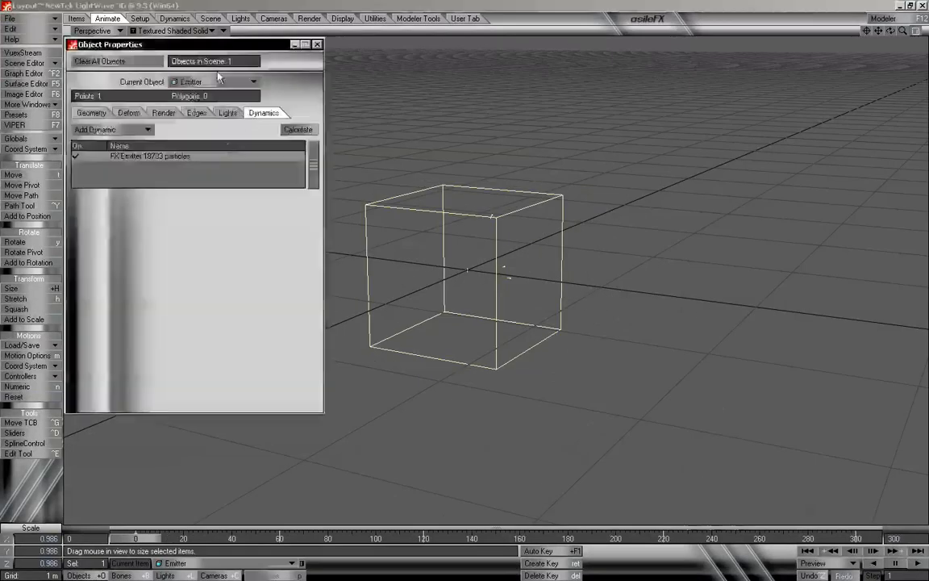
pyautogui.click(150, 156)
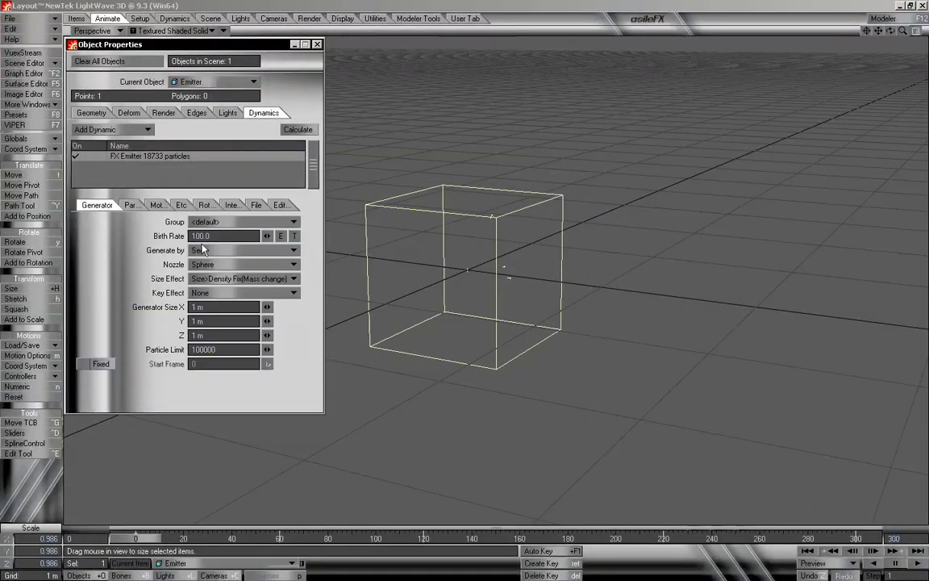
pyautogui.click(217, 280)
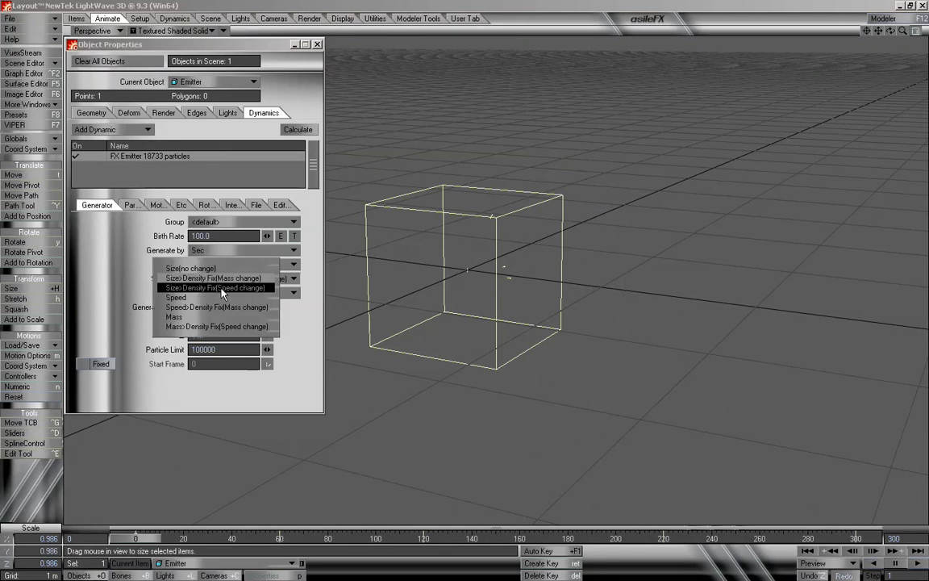
pyautogui.click(213, 290)
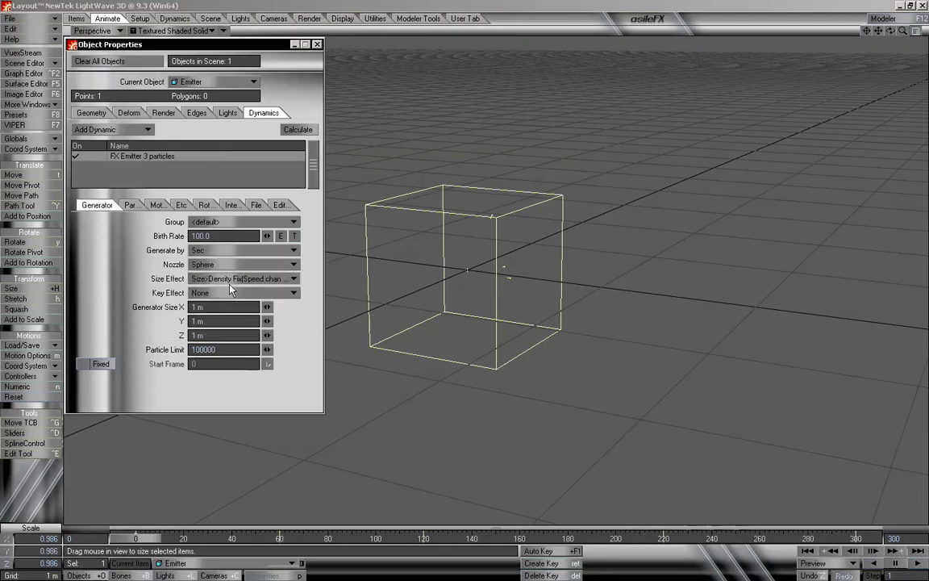
pyautogui.click(317, 45)
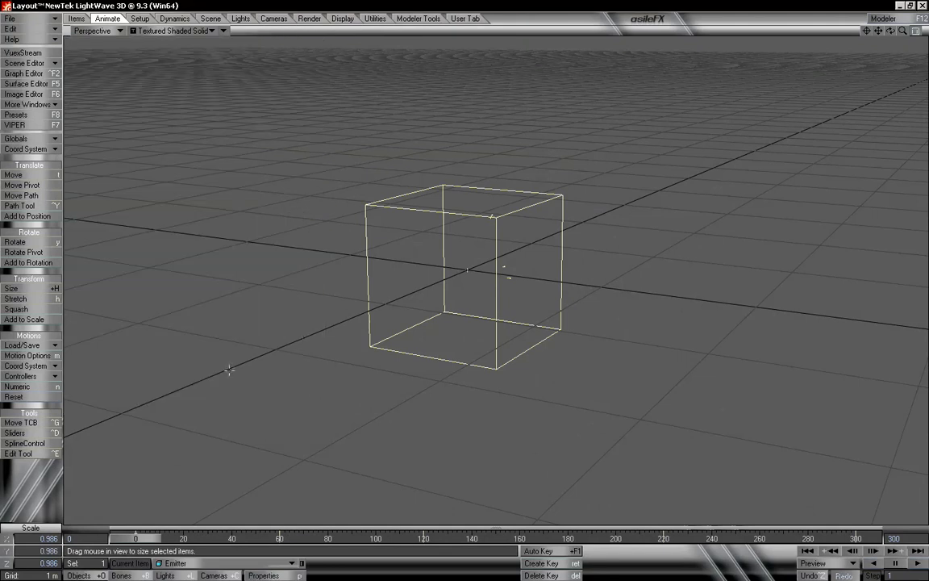
pyautogui.press('p')
pyautogui.click(295, 130)
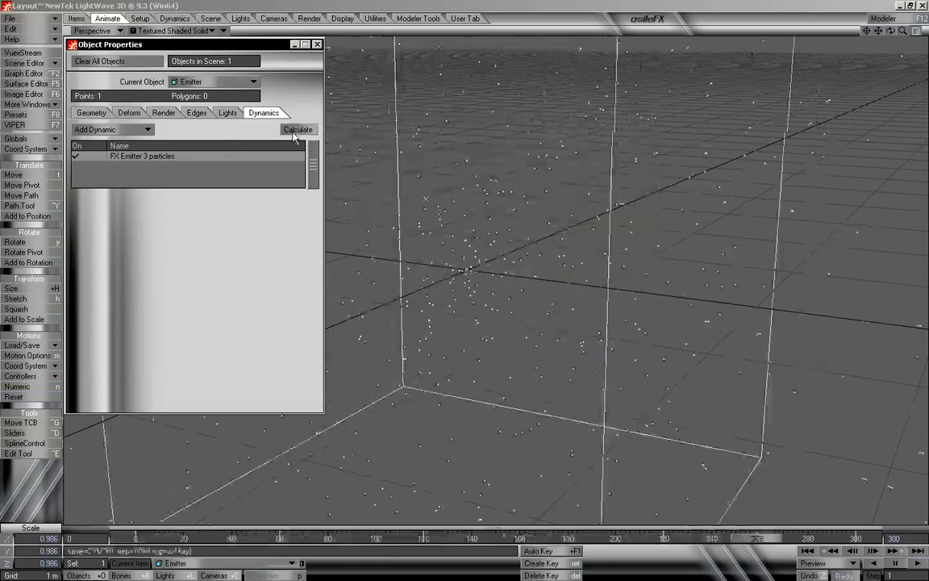
pyautogui.click(317, 44)
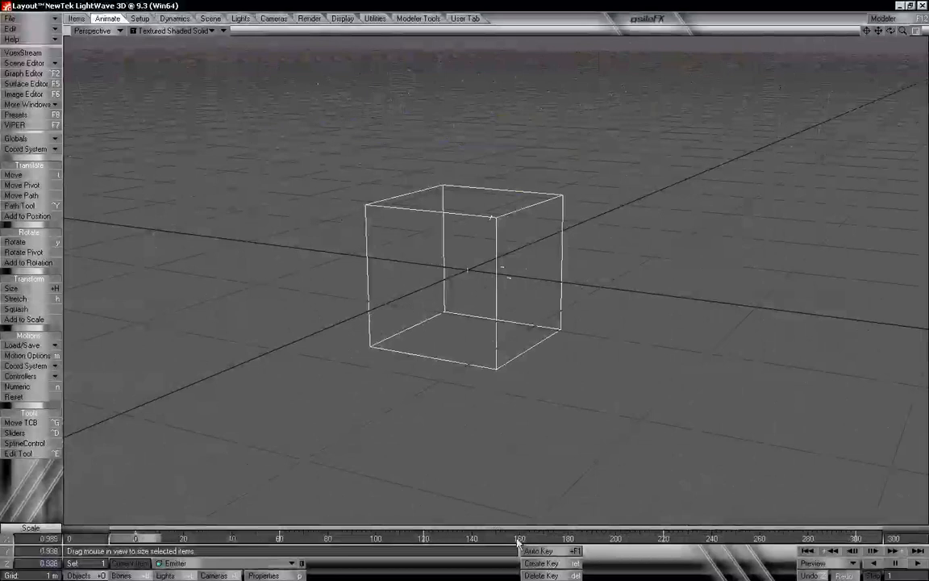
# Recalculate the emitter with its Size Effect set to Speed and scrub the timeline forward and back to frame 0.
pyautogui.press('p')
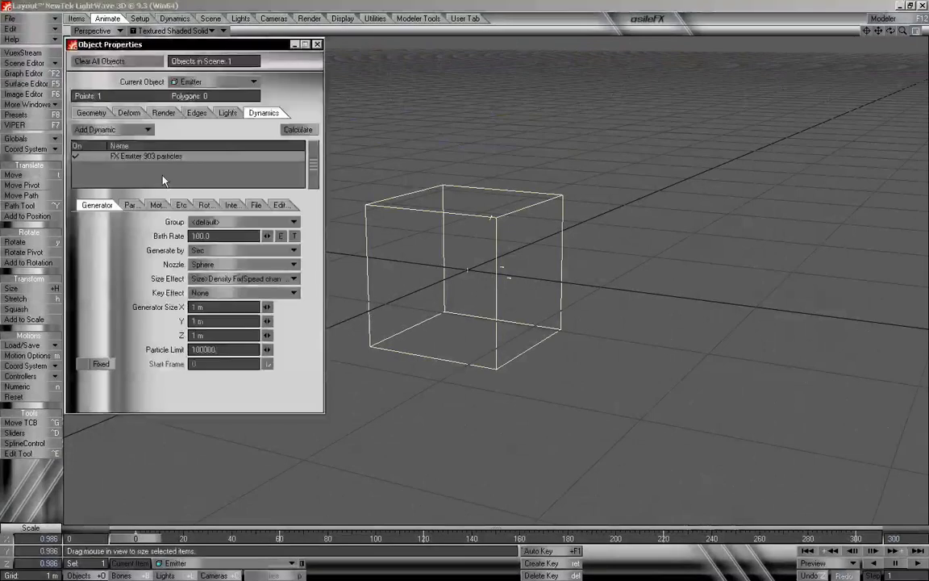
pyautogui.click(226, 279)
pyautogui.click(282, 305)
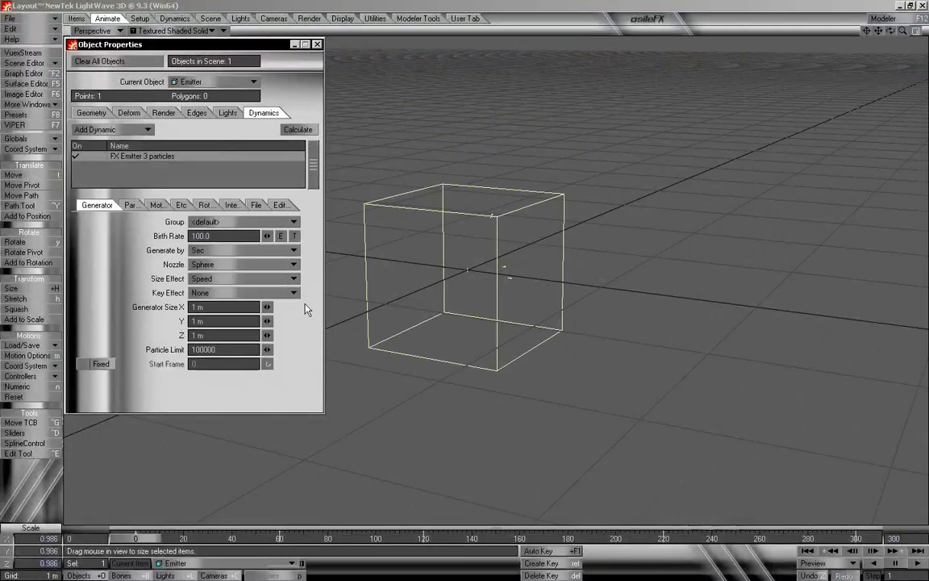
pyautogui.click(311, 131)
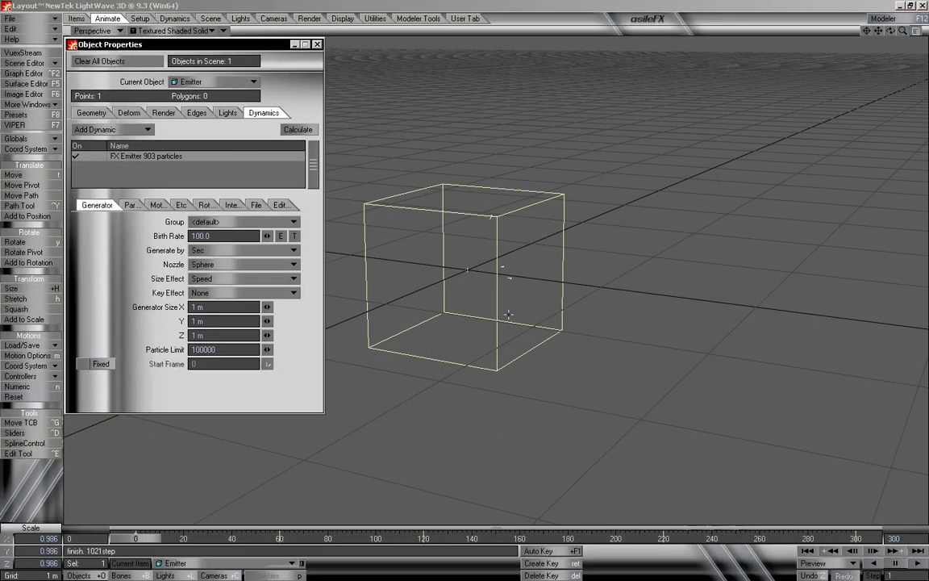
pyautogui.moveTo(150, 541); pyautogui.dragTo(411, 540)
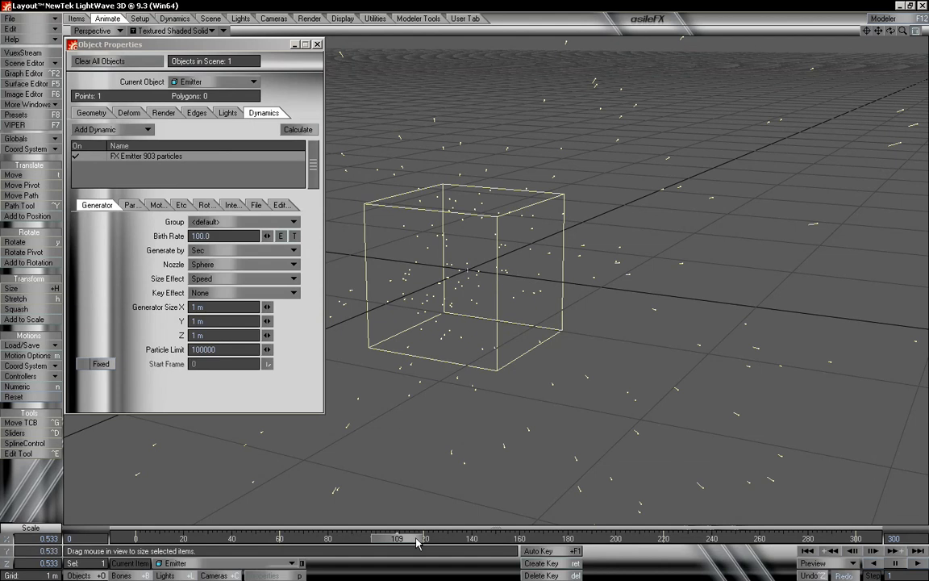
pyautogui.moveTo(417, 542); pyautogui.dragTo(188, 542)
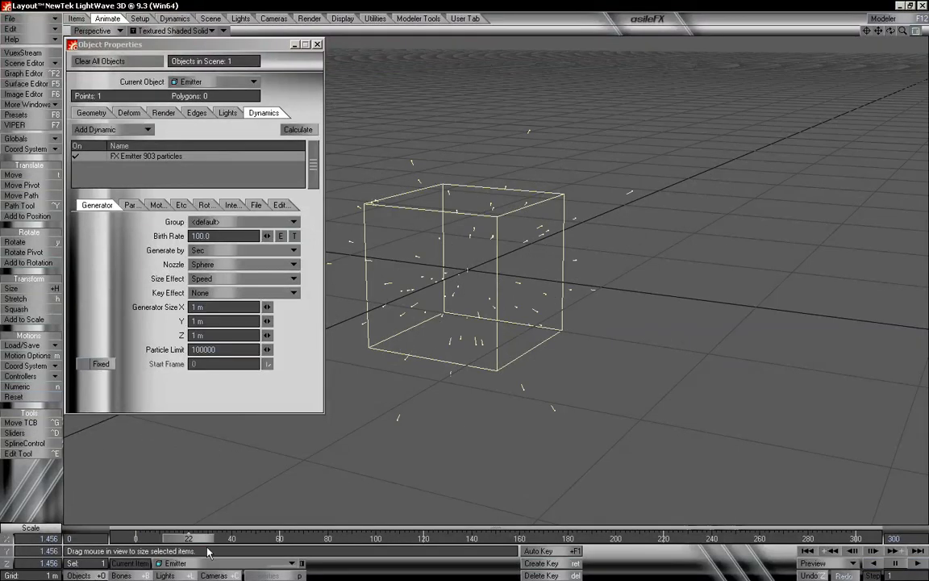
pyautogui.moveTo(195, 539); pyautogui.dragTo(134, 539)
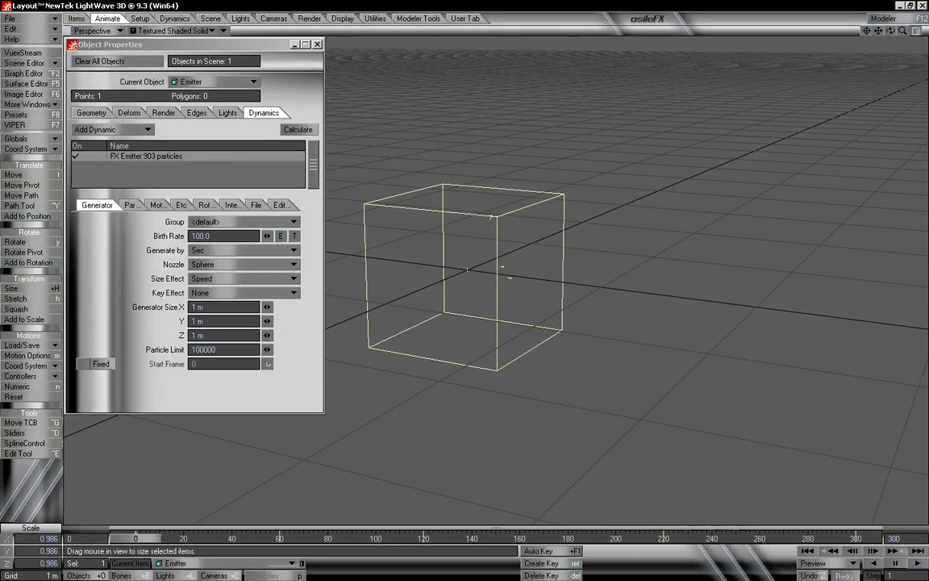
# Recalculate the emitter with Size Effect set to Speed>Density Fix(Mass change) and scrub through the animation in an unobstructed view.
pyautogui.click(235, 279)
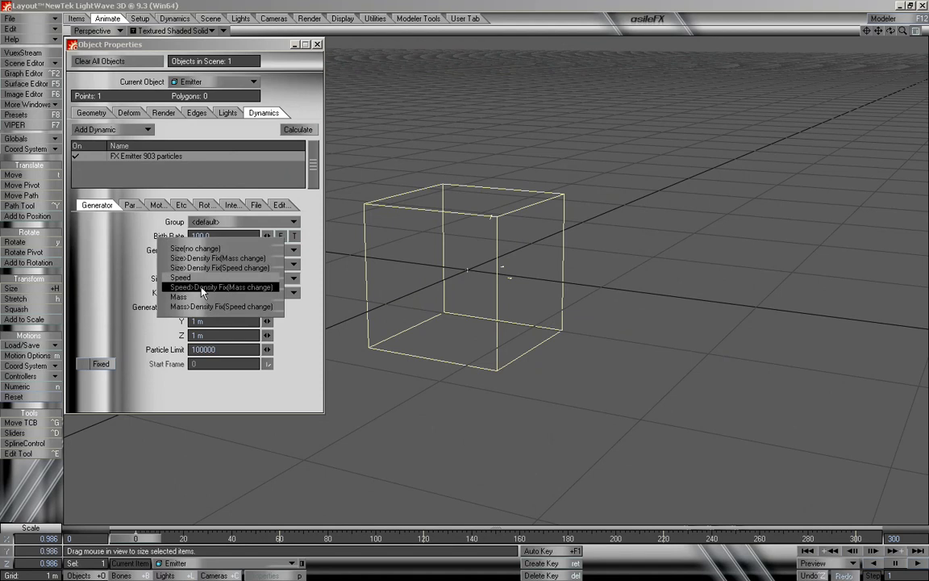
pyautogui.click(202, 288)
pyautogui.click(296, 130)
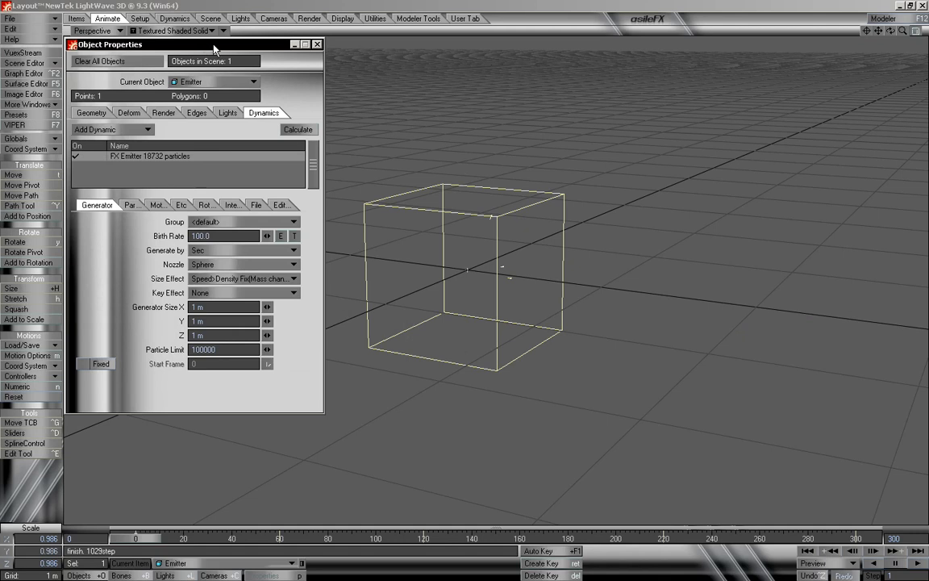
pyautogui.moveTo(214, 47); pyautogui.dragTo(194, 23)
pyautogui.click(214, 13)
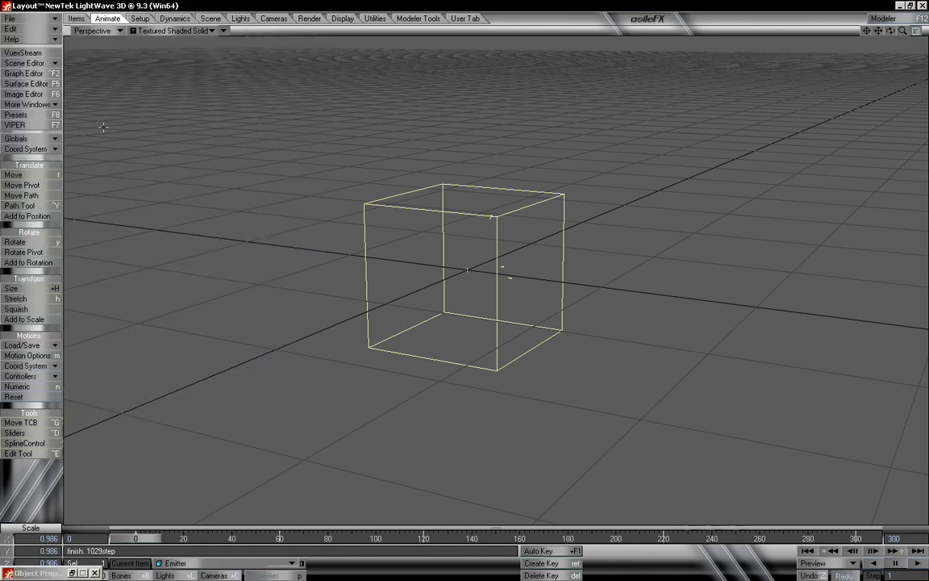
pyautogui.moveTo(149, 542); pyautogui.dragTo(484, 538)
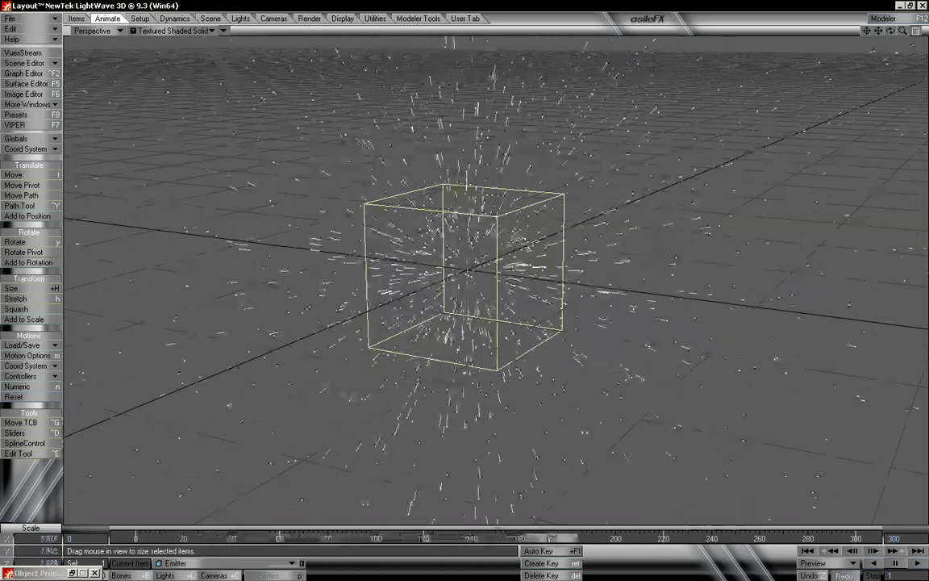
pyautogui.moveTo(551, 539); pyautogui.dragTo(601, 539)
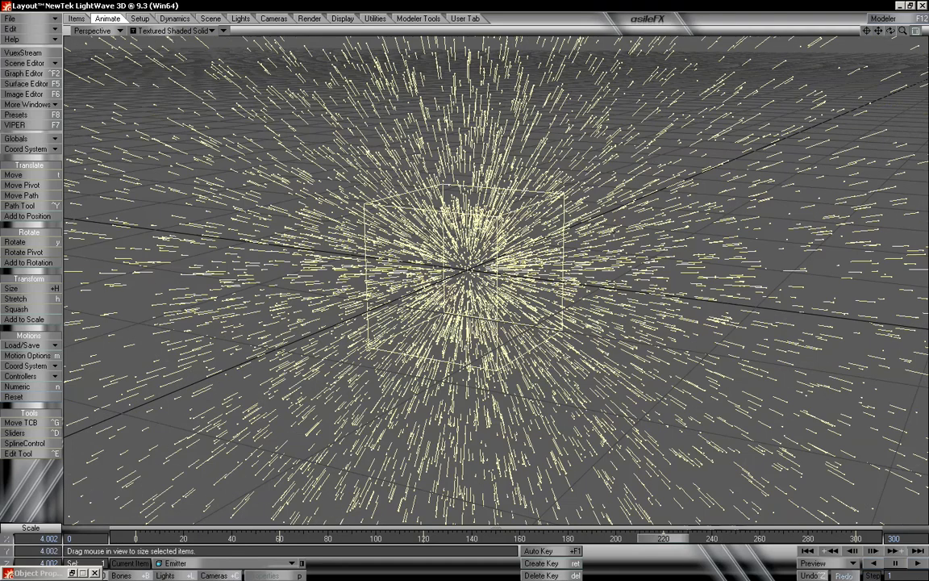
pyautogui.moveTo(674, 539); pyautogui.dragTo(135, 538)
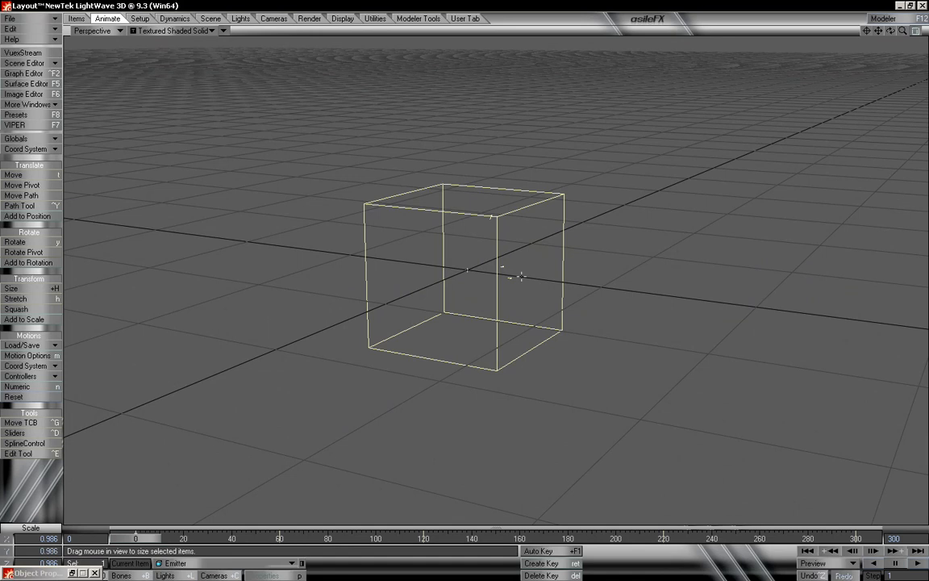
# Recalculate the emitter with its Size Effect set to Mass and scrub through the animation, returning to frame 0.
pyautogui.press('p')
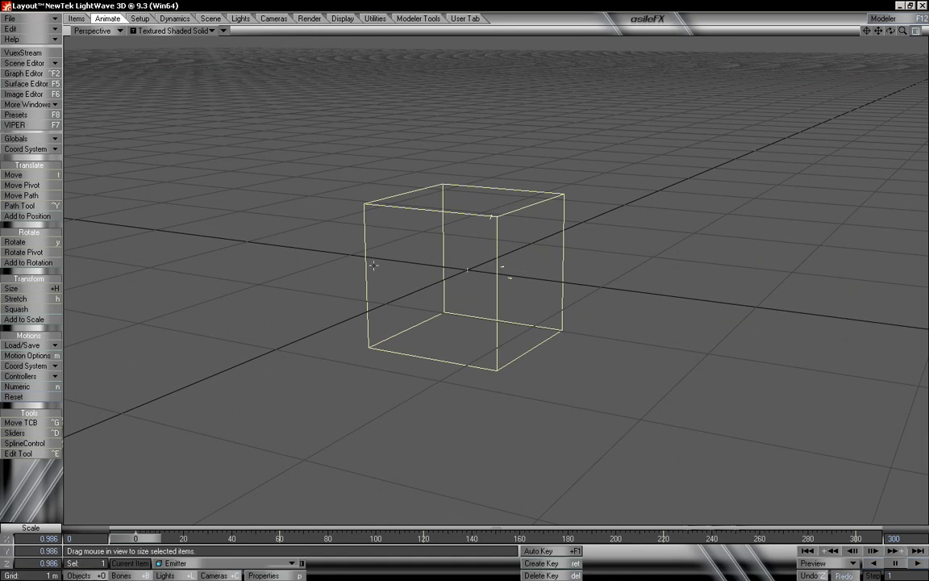
pyautogui.press('p')
pyautogui.click(177, 153)
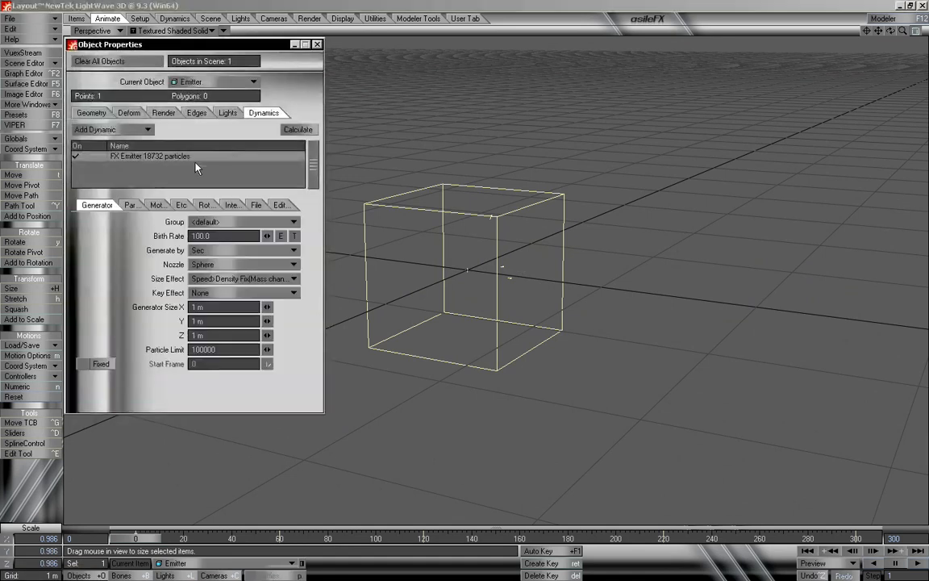
pyautogui.click(216, 279)
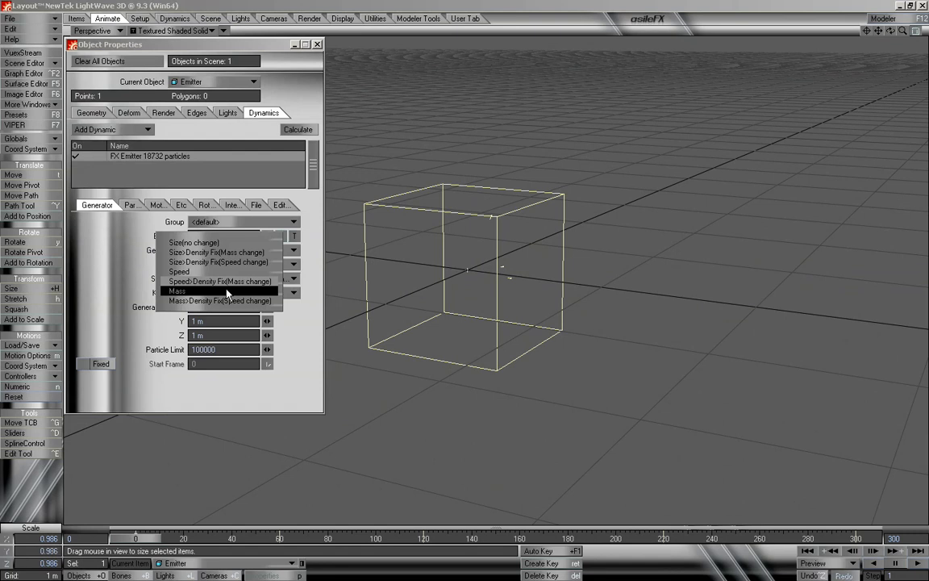
pyautogui.click(228, 291)
pyautogui.click(299, 131)
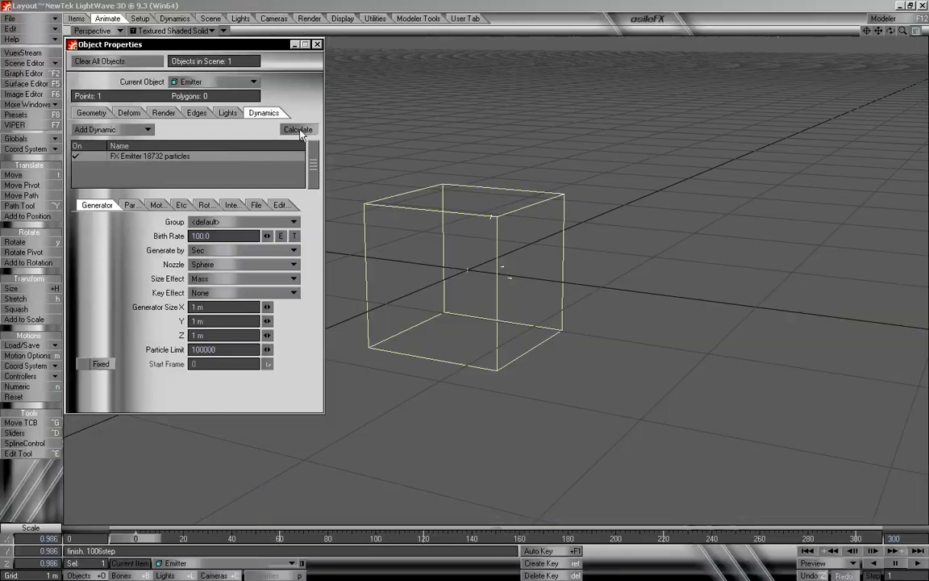
pyautogui.moveTo(148, 540); pyautogui.dragTo(258, 539)
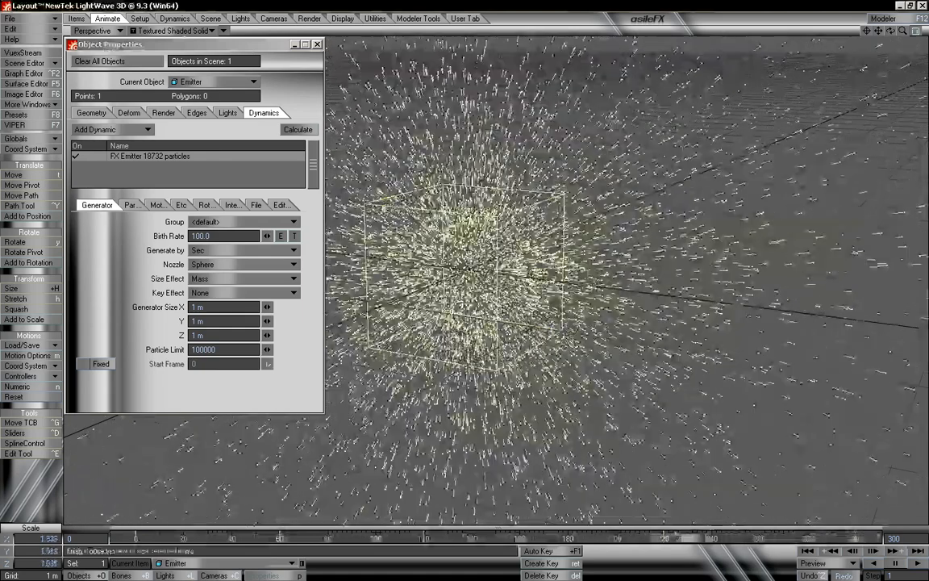
pyautogui.moveTo(373, 538); pyautogui.dragTo(135, 538)
# Recalculate the emitter with its Size Effect set to Mass>Density Fix(Speed change) and return the timeline to frame 0.
pyautogui.click(234, 278)
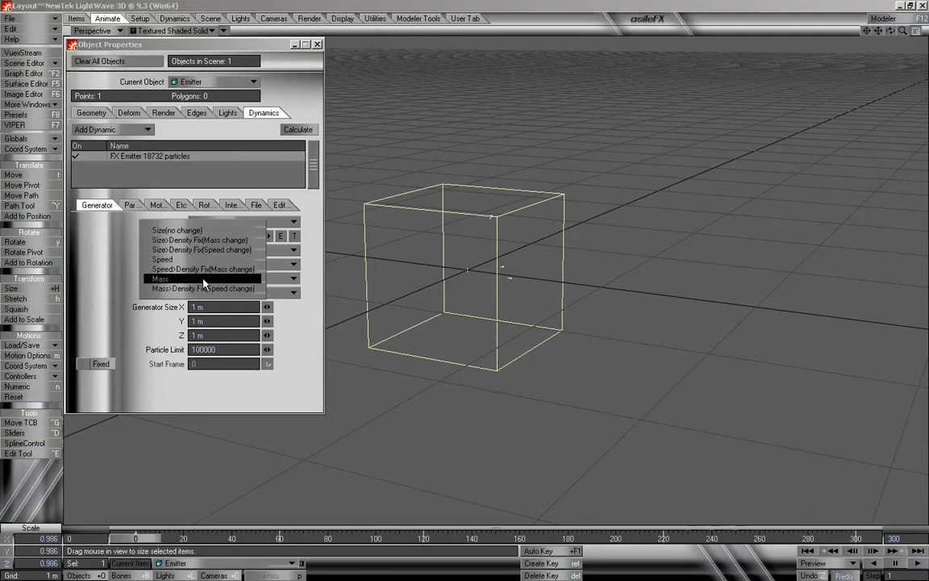
pyautogui.click(193, 288)
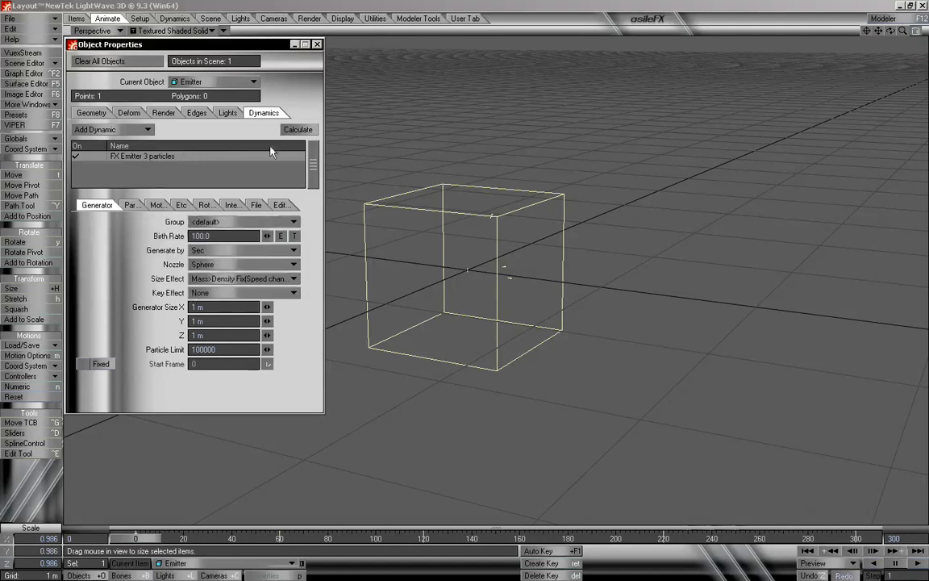
pyautogui.click(295, 130)
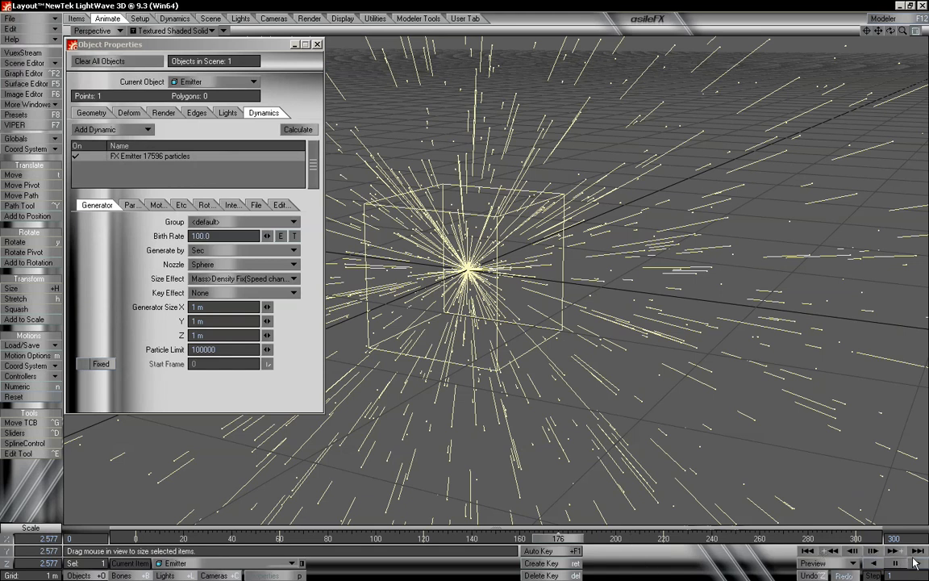
pyautogui.moveTo(577, 543); pyautogui.dragTo(129, 540)
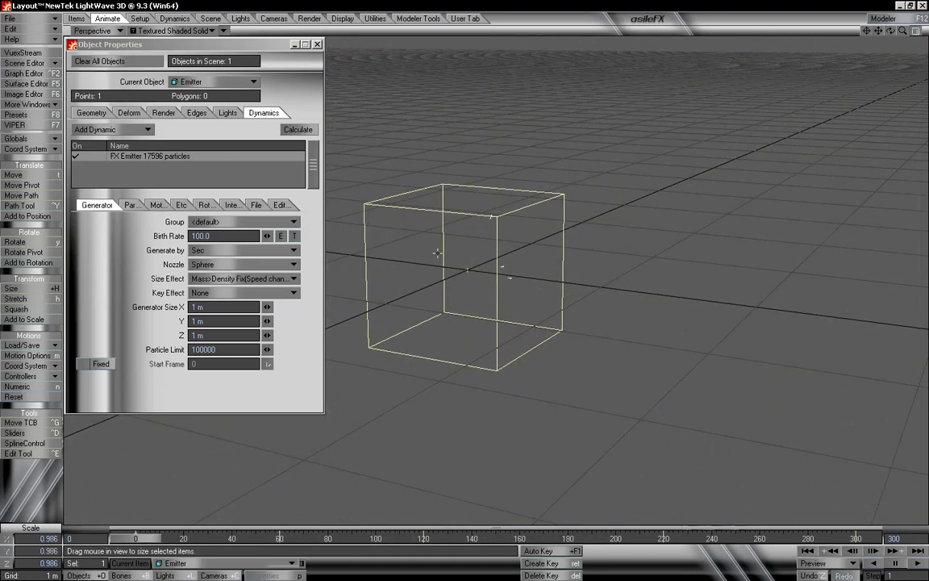
# Recalculate the emitter with its Size Effect set to Size(no change) and scrub through the animation, returning to frame 0.
pyautogui.click(271, 278)
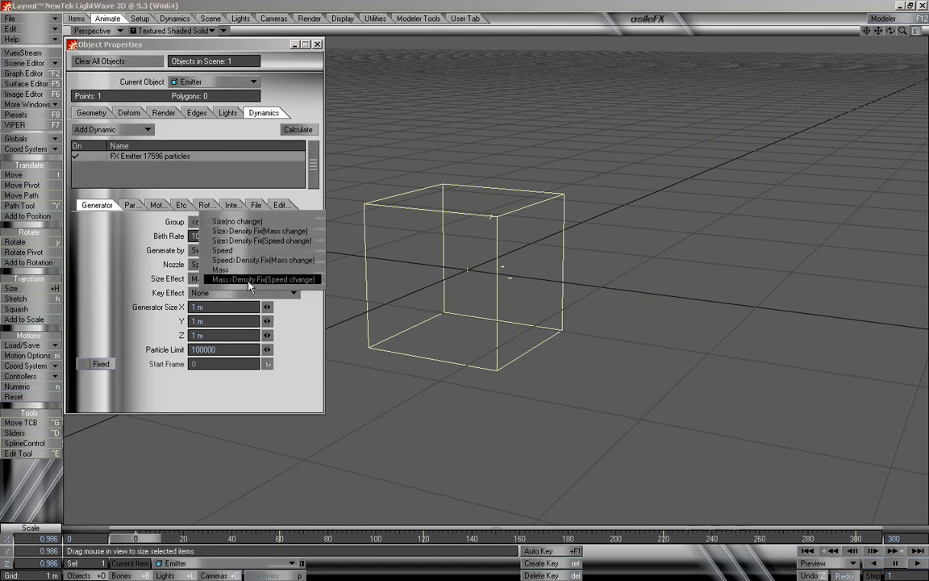
pyautogui.click(252, 222)
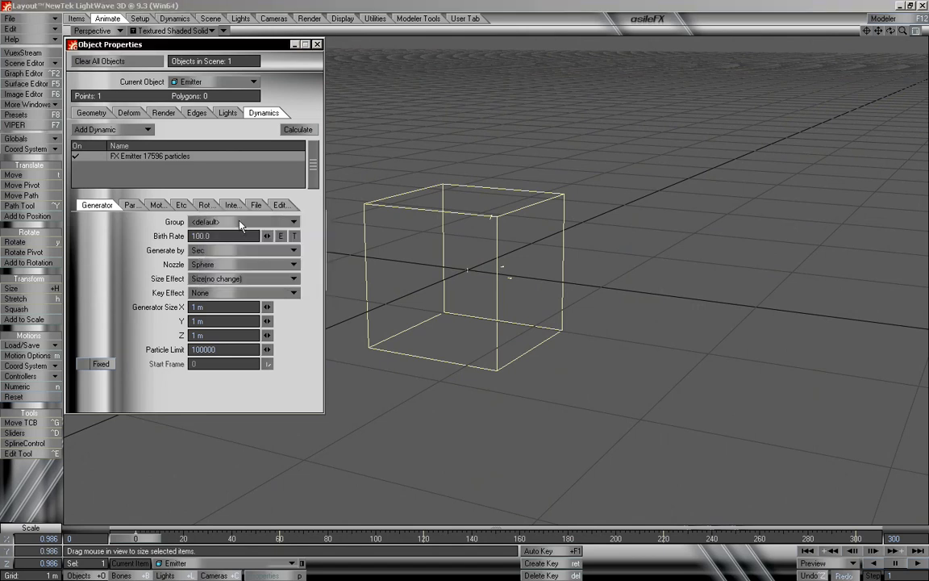
pyautogui.click(295, 130)
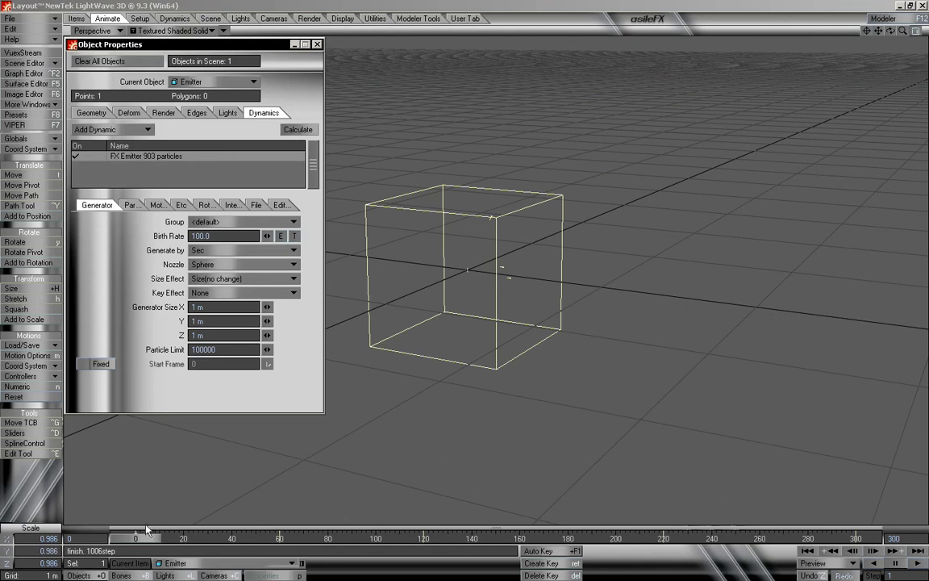
pyautogui.moveTo(142, 538); pyautogui.dragTo(247, 538)
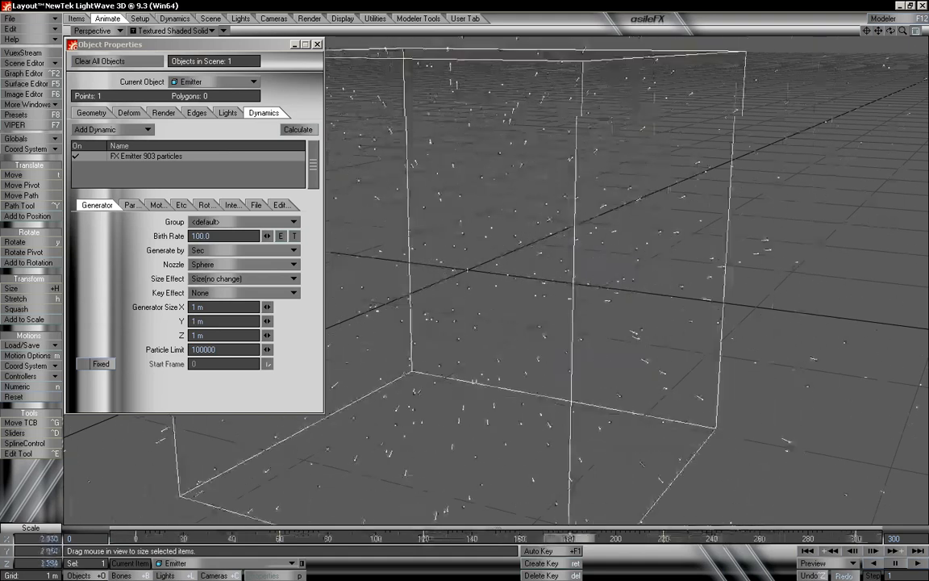
pyautogui.moveTo(376, 538); pyautogui.dragTo(136, 538)
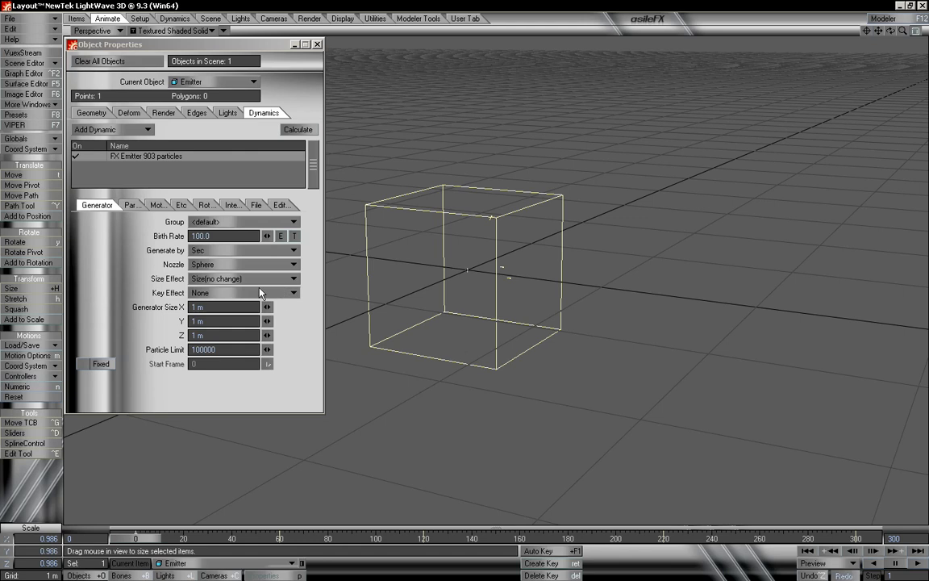
pyautogui.click(217, 294)
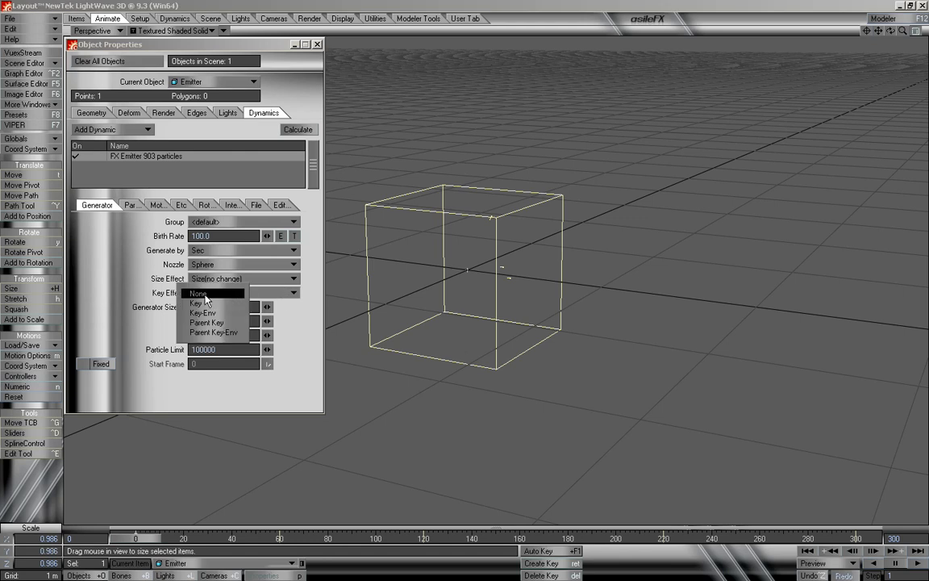
pyautogui.click(205, 295)
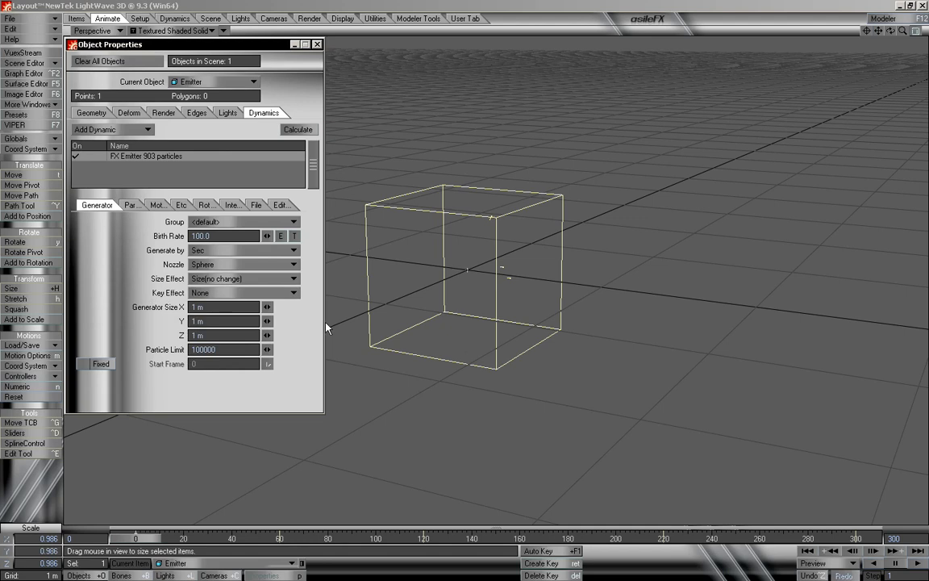
pyautogui.click(493, 218)
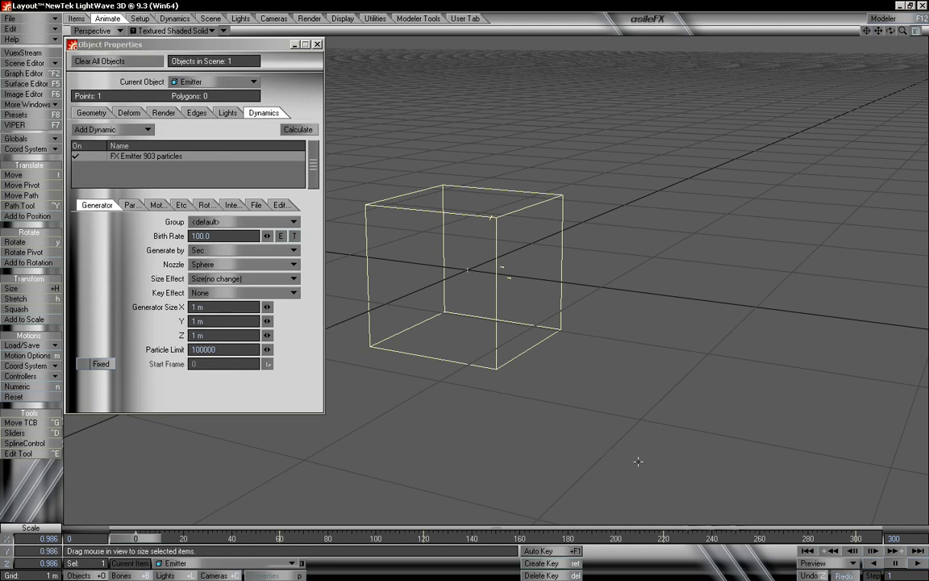
# Delete the emitter's motion keys at frames 60 and 120.
pyautogui.click(897, 551)
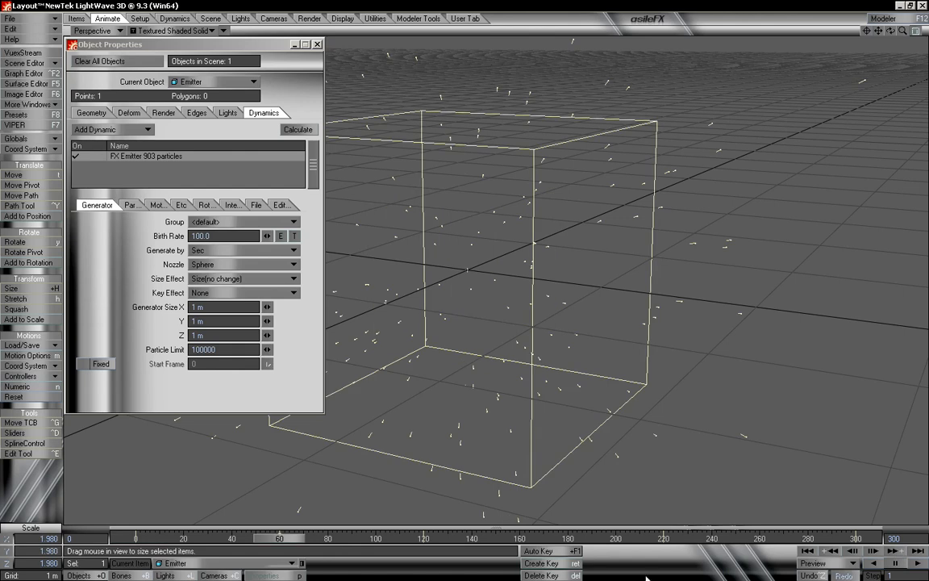
pyautogui.click(554, 576)
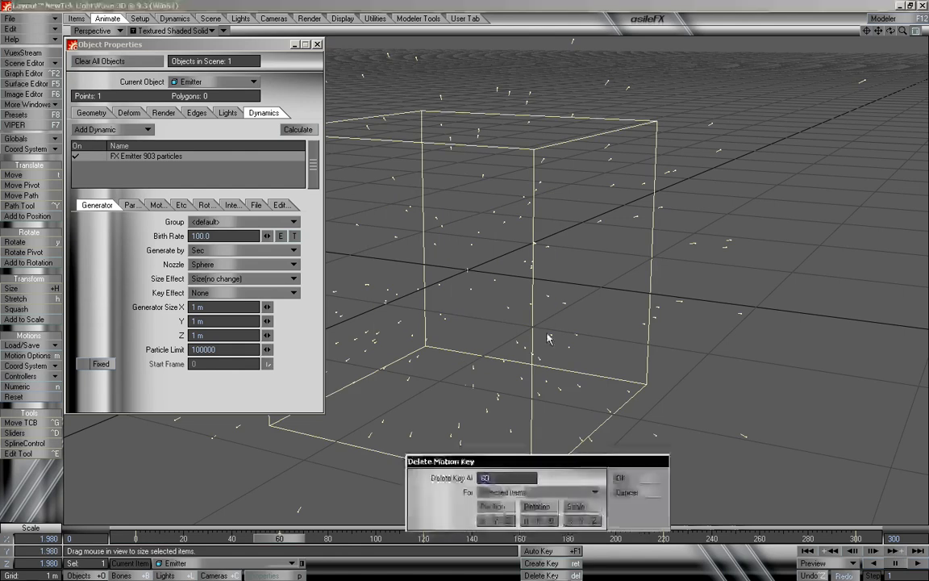
pyautogui.click(632, 477)
pyautogui.click(296, 541)
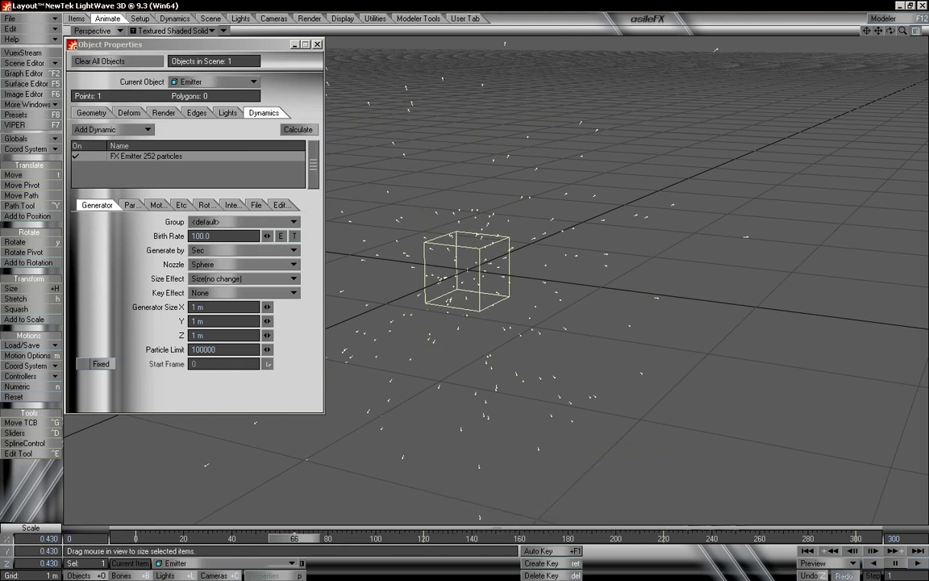
pyautogui.click(896, 552)
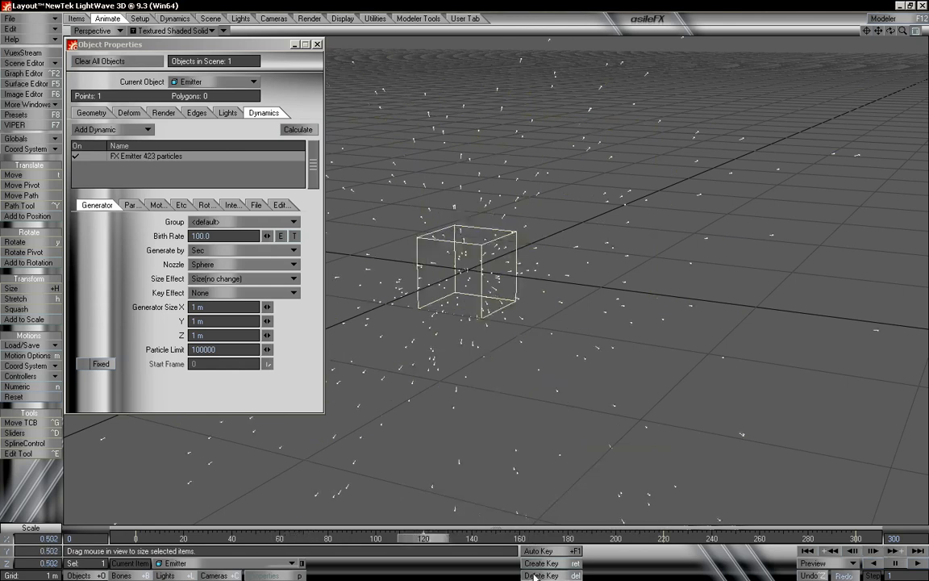
pyautogui.click(544, 575)
pyautogui.click(631, 481)
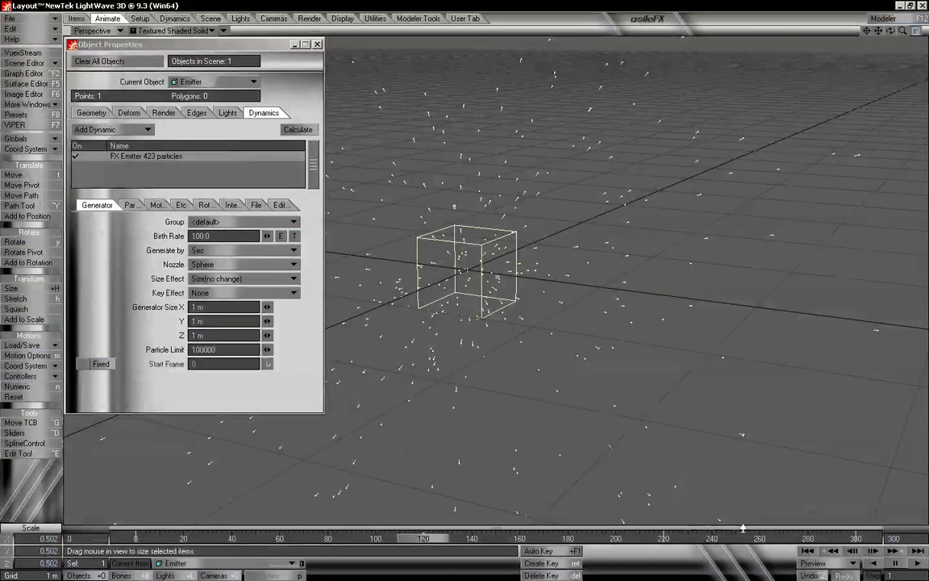
# Delete the emitter's remaining motion keys at frames 220 and 300 and return the timeline to frame 0.
pyautogui.click(887, 552)
pyautogui.click(573, 574)
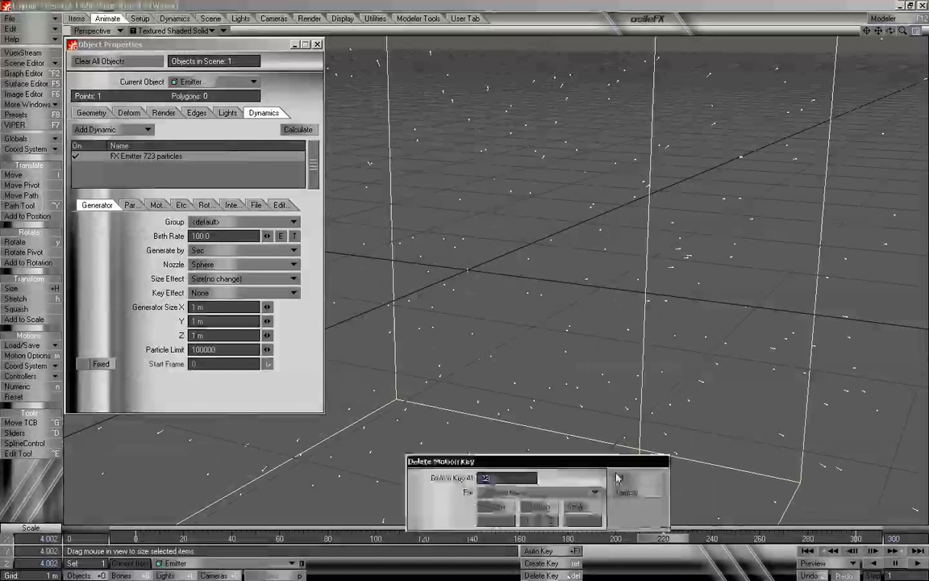
pyautogui.click(618, 477)
pyautogui.click(893, 552)
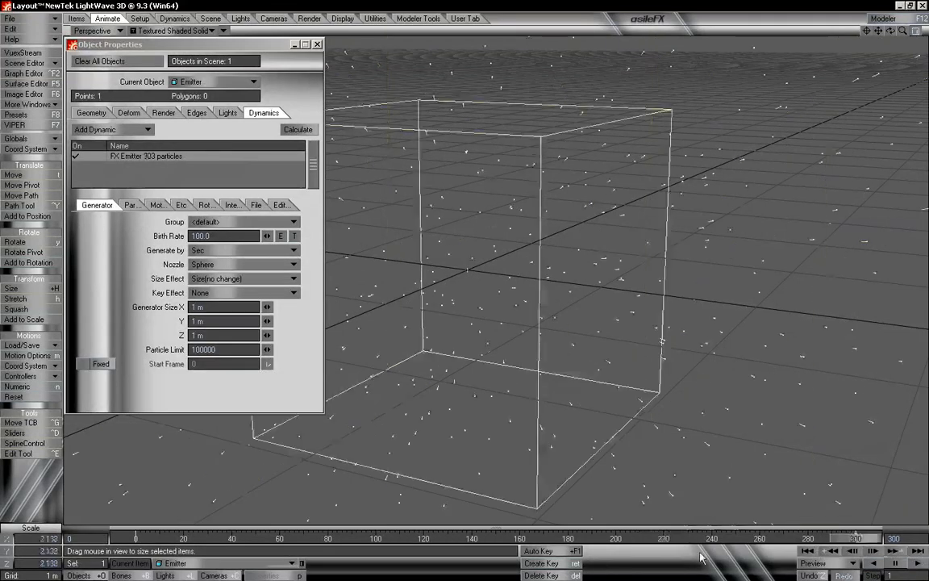
pyautogui.click(578, 574)
pyautogui.click(631, 463)
pyautogui.moveTo(855, 538); pyautogui.dragTo(135, 538)
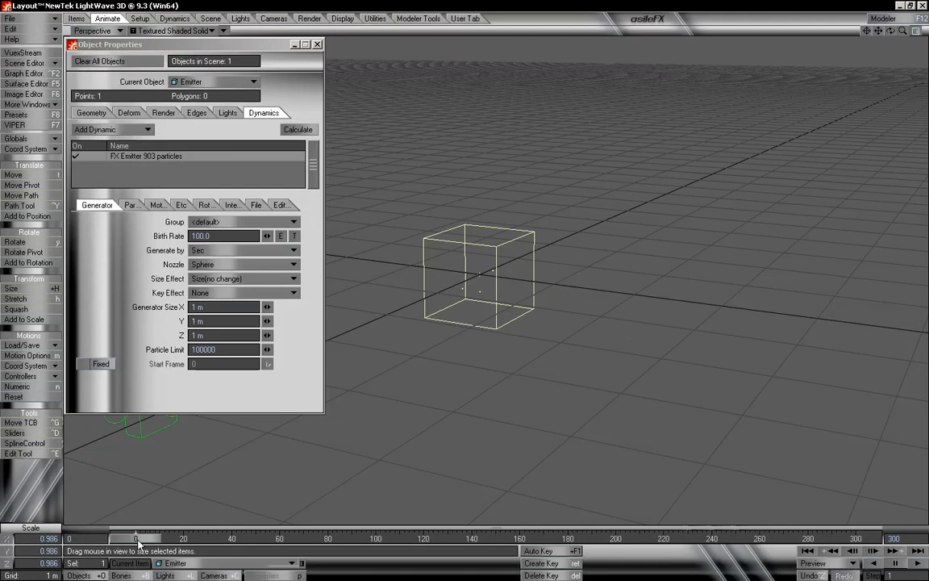
# Create motion keys for the emitter at frames 60, 160, 260 and 120, keeping its size, and return to frame 0.
pyautogui.moveTo(139, 545); pyautogui.dragTo(279, 538)
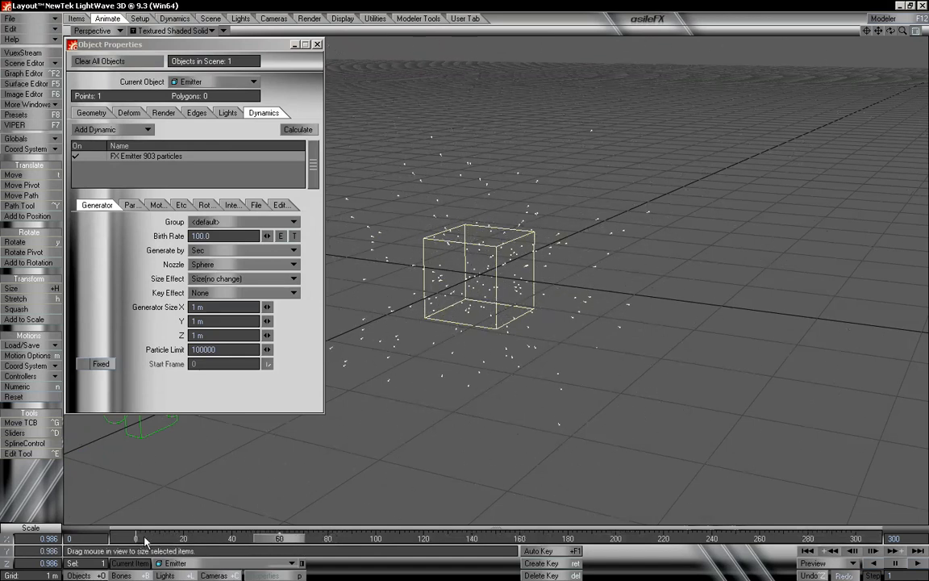
pyautogui.press('Return')
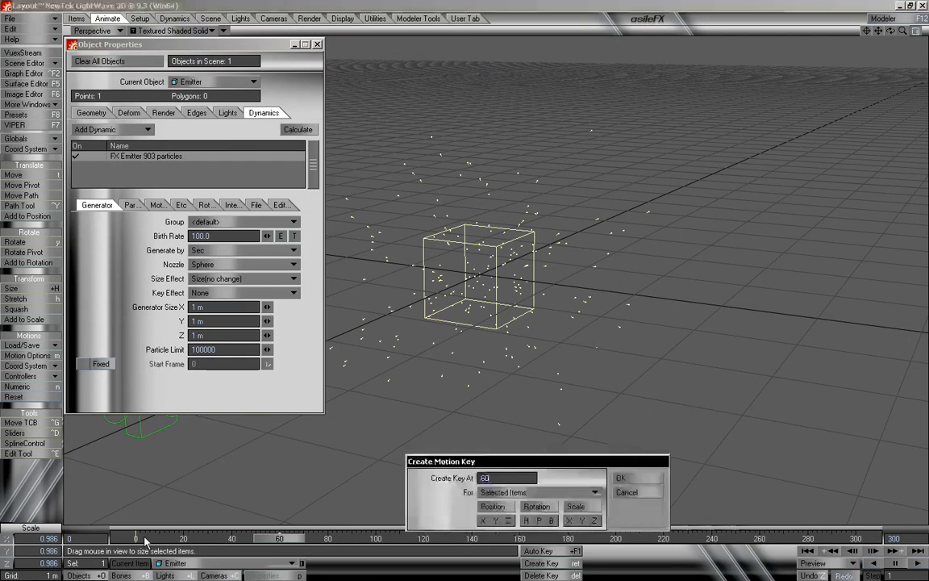
pyautogui.press('Return')
pyautogui.moveTo(291, 539); pyautogui.dragTo(516, 538)
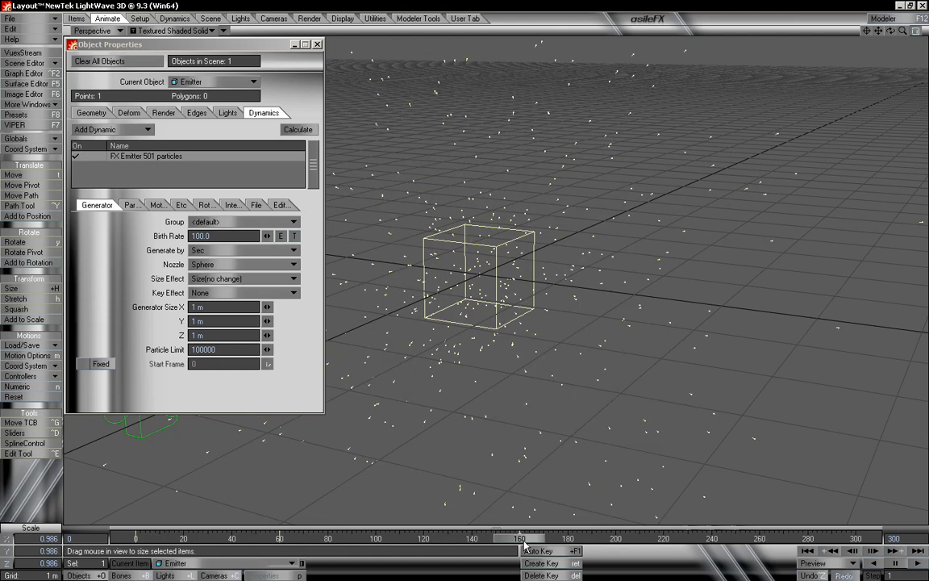
pyautogui.moveTo(524, 540); pyautogui.dragTo(764, 539)
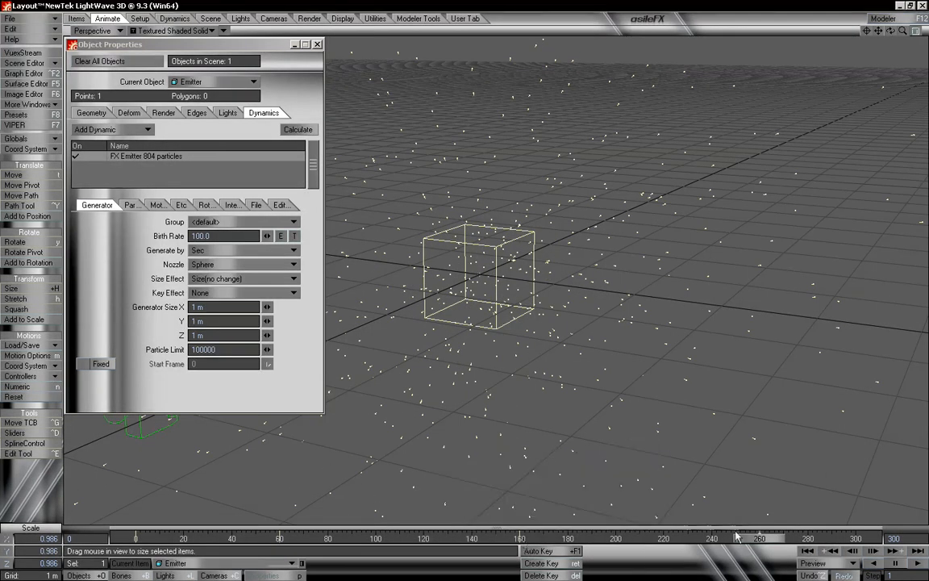
pyautogui.moveTo(750, 545); pyautogui.dragTo(424, 539)
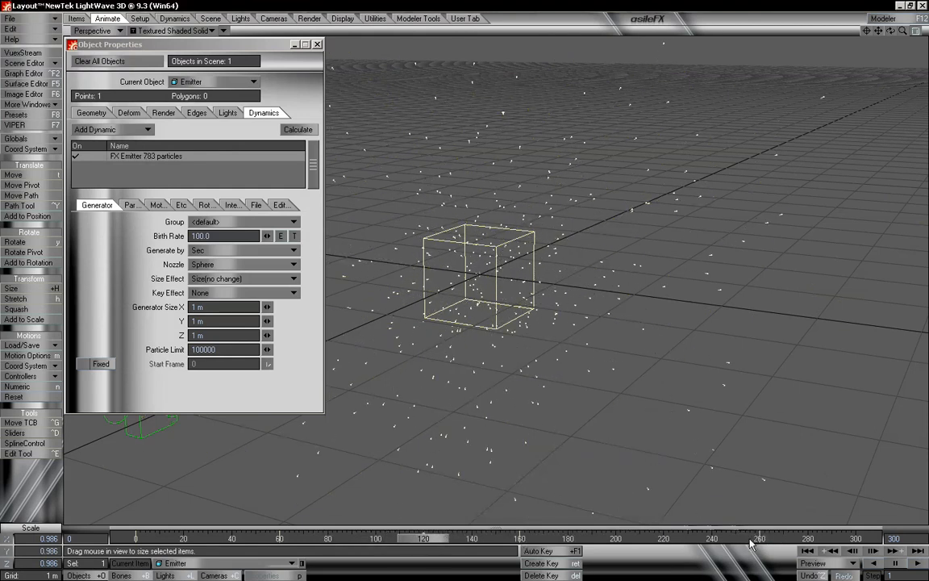
pyautogui.moveTo(430, 539); pyautogui.dragTo(133, 539)
# Recalculate the emitter with its Key Effect set to Key, keep Generate by at Sec, and scrub the animation back to frame 0.
pyautogui.click(204, 293)
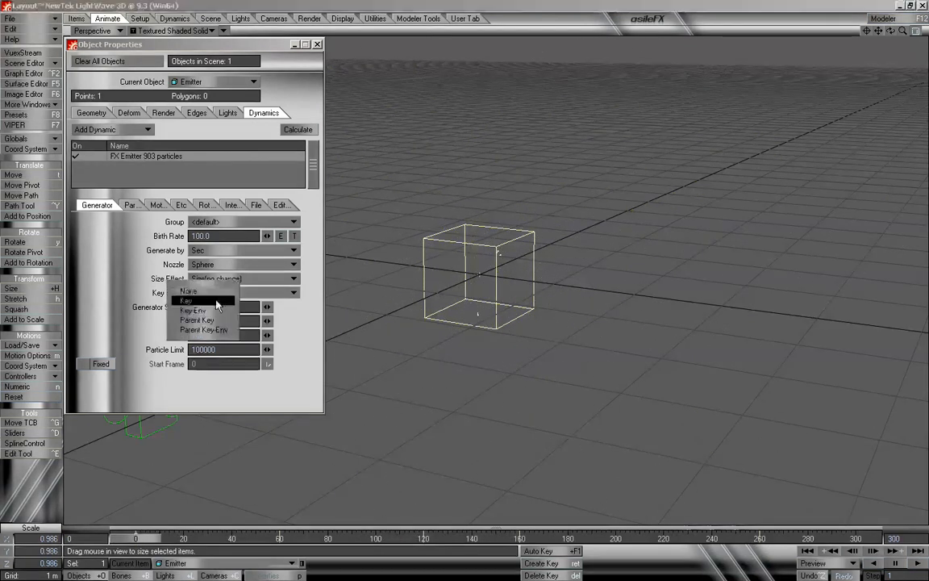
pyautogui.click(198, 301)
pyautogui.click(297, 130)
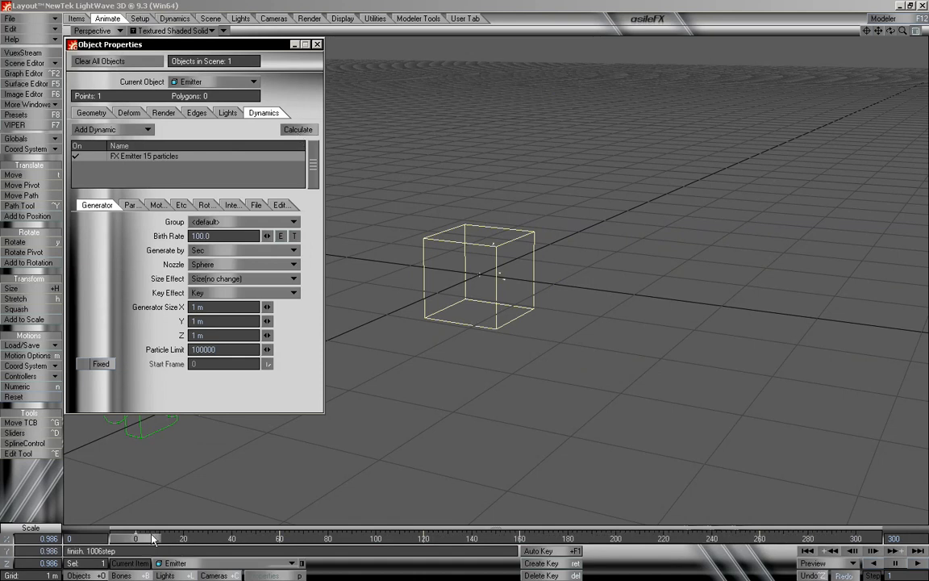
pyautogui.click(209, 252)
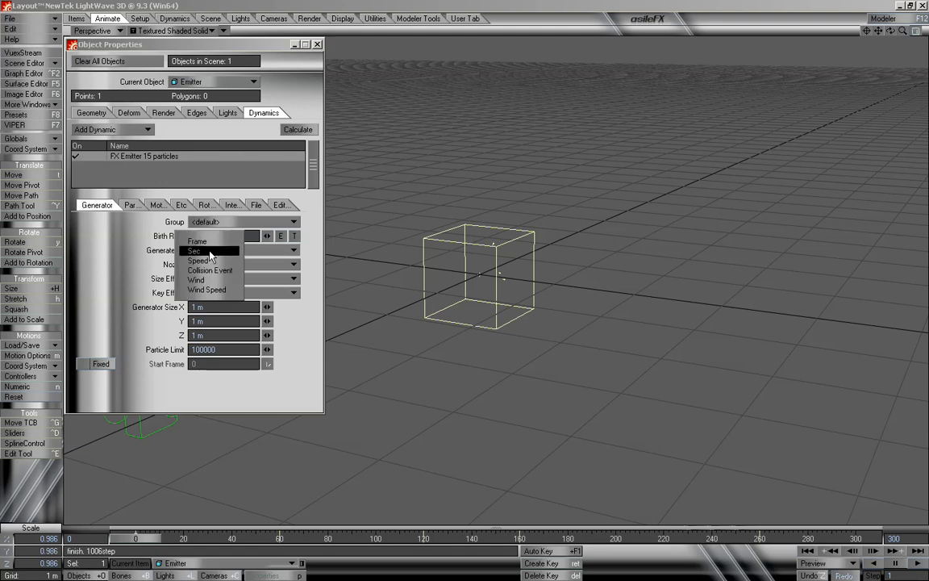
pyautogui.click(209, 251)
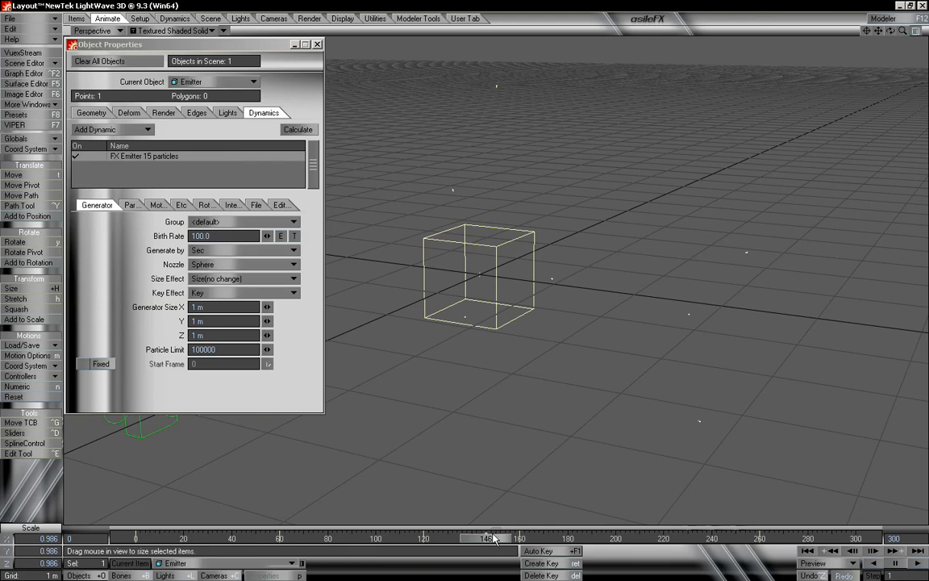
pyautogui.moveTo(494, 538); pyautogui.dragTo(127, 538)
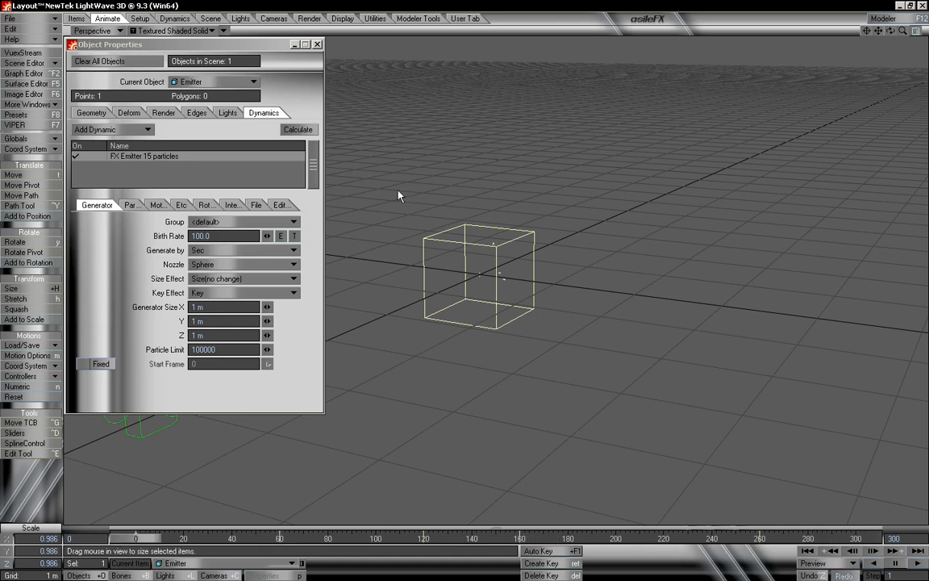
# Set the emitter to generate particles by Frame and check the timeline, returning to frame 0.
pyautogui.click(207, 250)
pyautogui.click(216, 242)
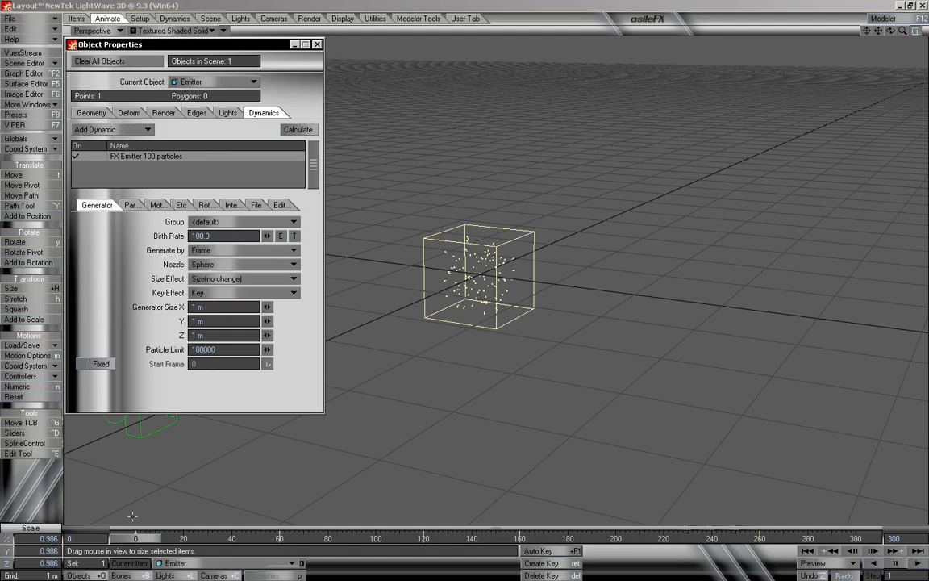
pyautogui.moveTo(141, 539)
pyautogui.mouseDown()
pyautogui.moveTo(855, 539)
pyautogui.moveTo(134, 540)
pyautogui.mouseUp()
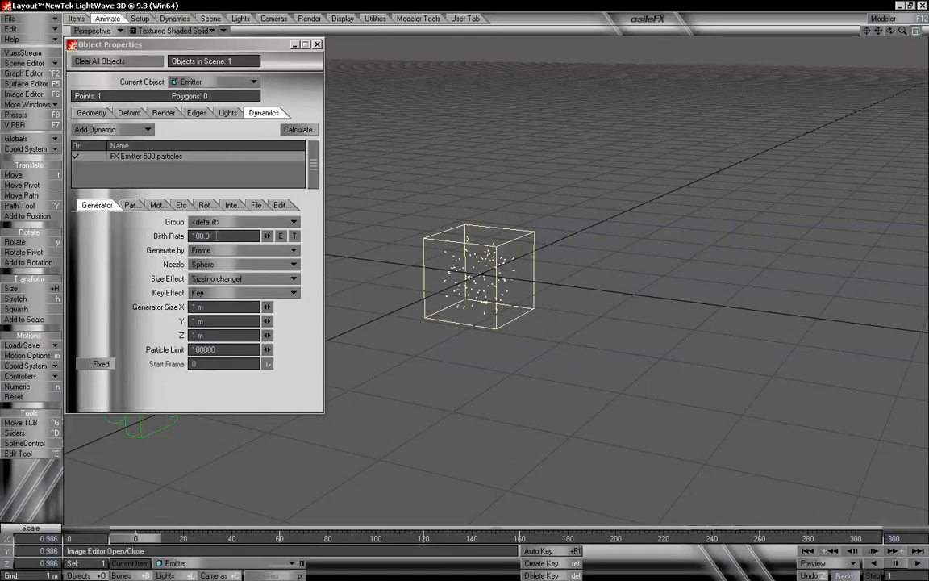
# Set the emitter's Birth Rate to 500, recalculate the dynamics, and scrub through the animation, returning to frame 0.
pyautogui.click(216, 236)
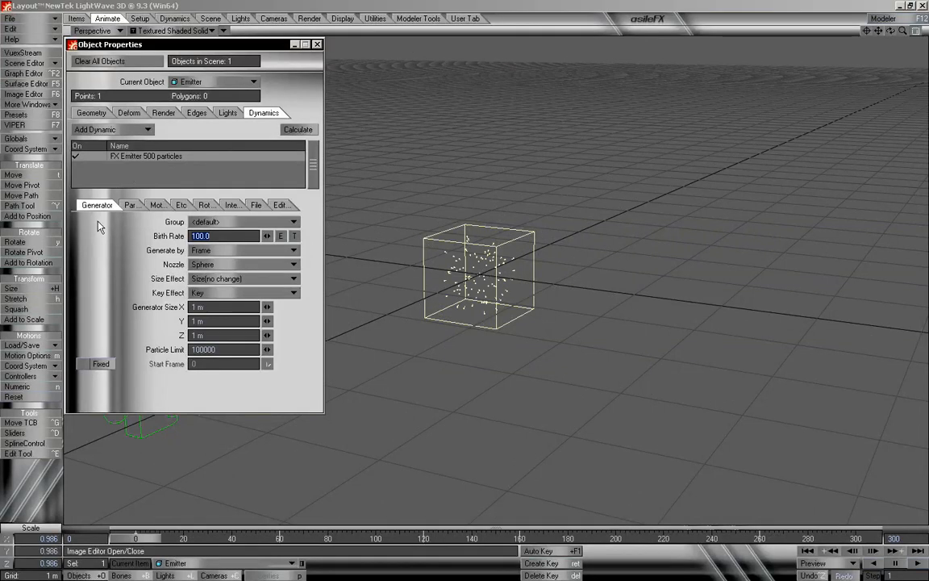
pyautogui.write('500')
pyautogui.press('Return')
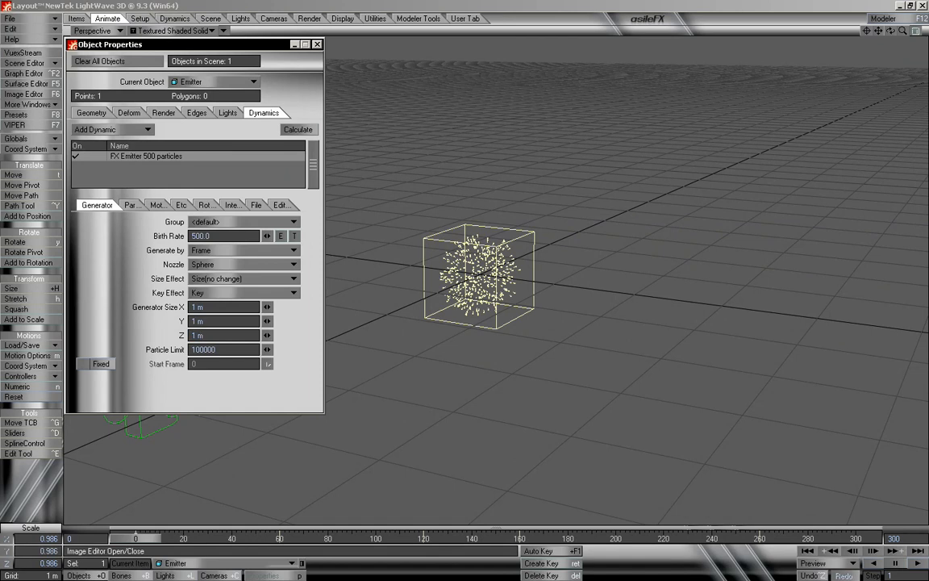
pyautogui.click(303, 134)
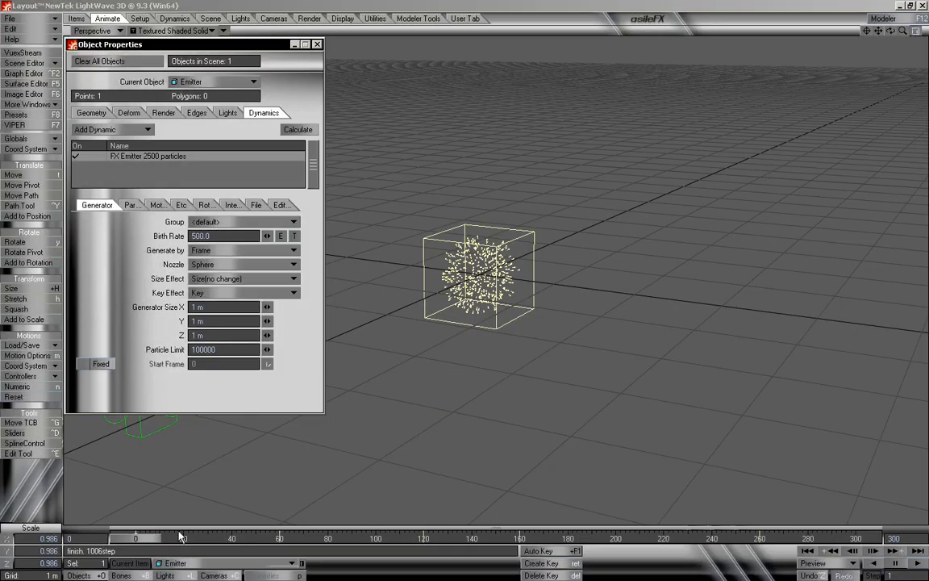
pyautogui.moveTo(153, 542); pyautogui.dragTo(479, 542)
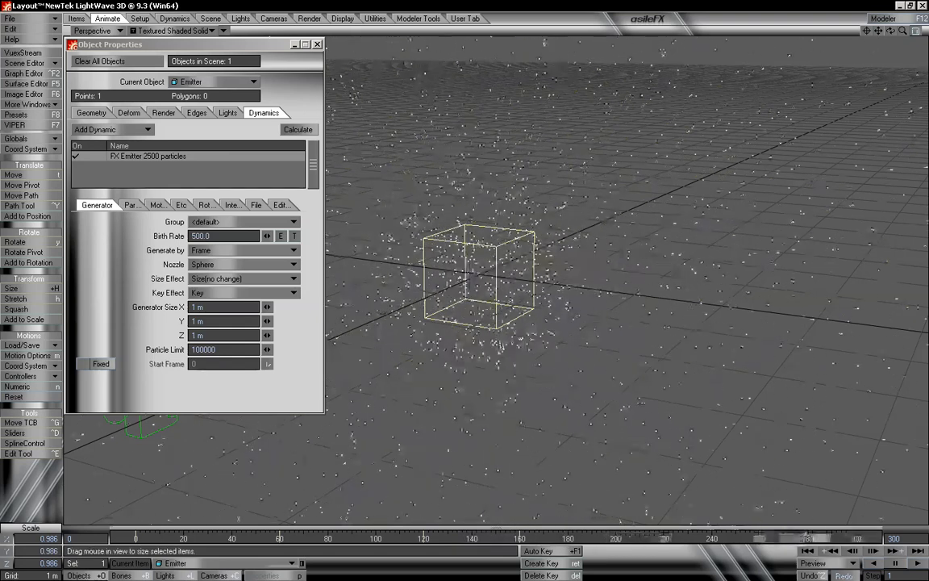
pyautogui.moveTo(436, 538); pyautogui.dragTo(555, 538)
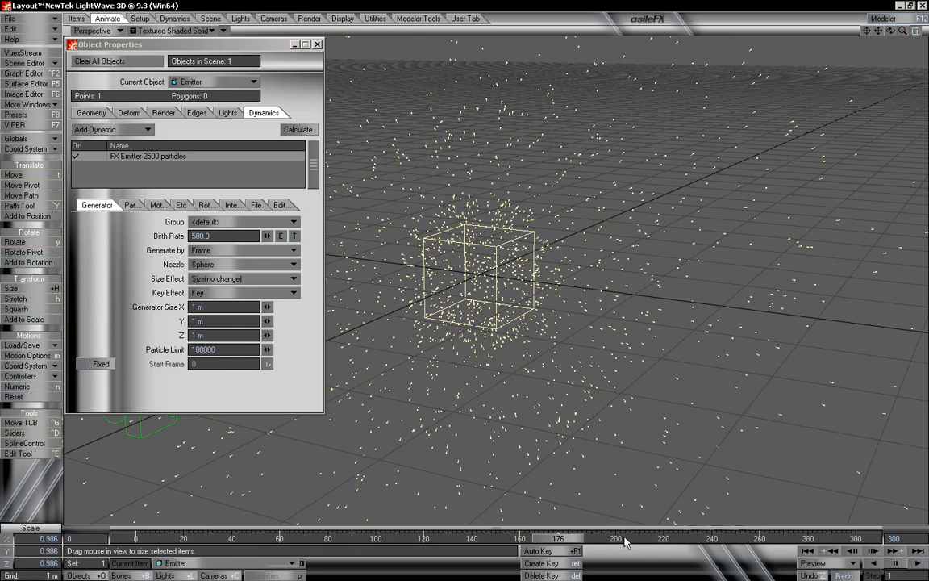
pyautogui.moveTo(576, 538); pyautogui.dragTo(136, 539)
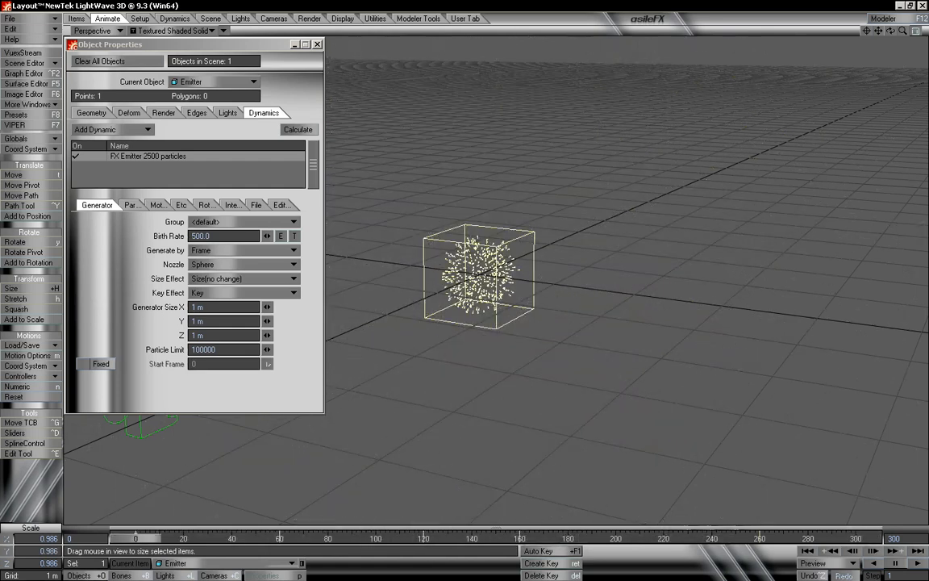
# Try generating the emitter's particles by Speed, check the timeline, and restore Generate by to Frame.
pyautogui.click(218, 250)
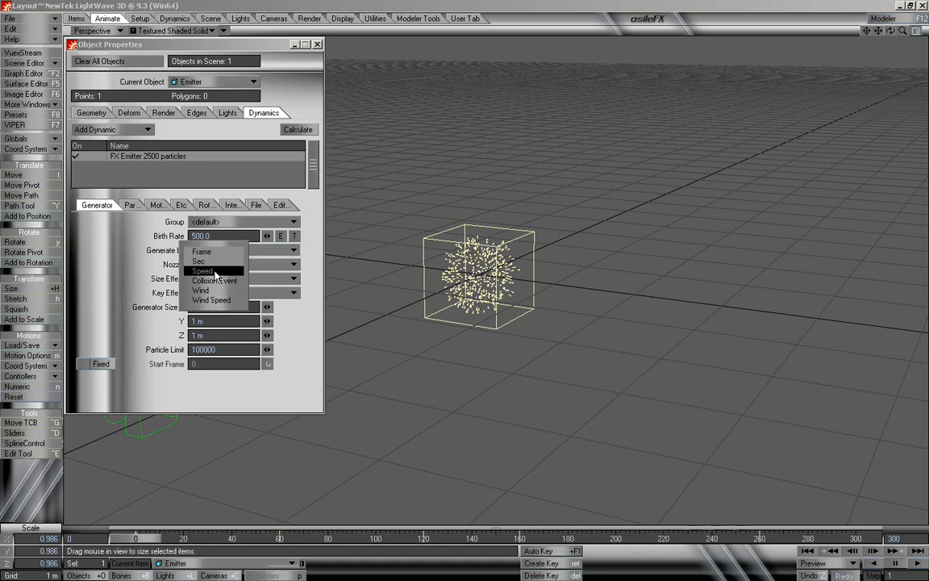
pyautogui.click(217, 273)
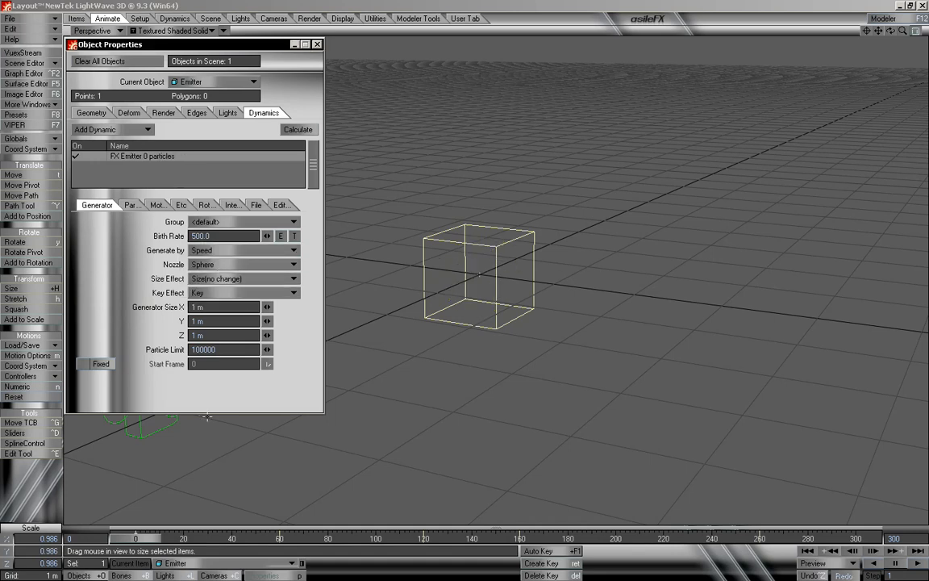
pyautogui.moveTo(138, 538)
pyautogui.mouseDown()
pyautogui.moveTo(850, 538)
pyautogui.moveTo(137, 538)
pyautogui.mouseUp()
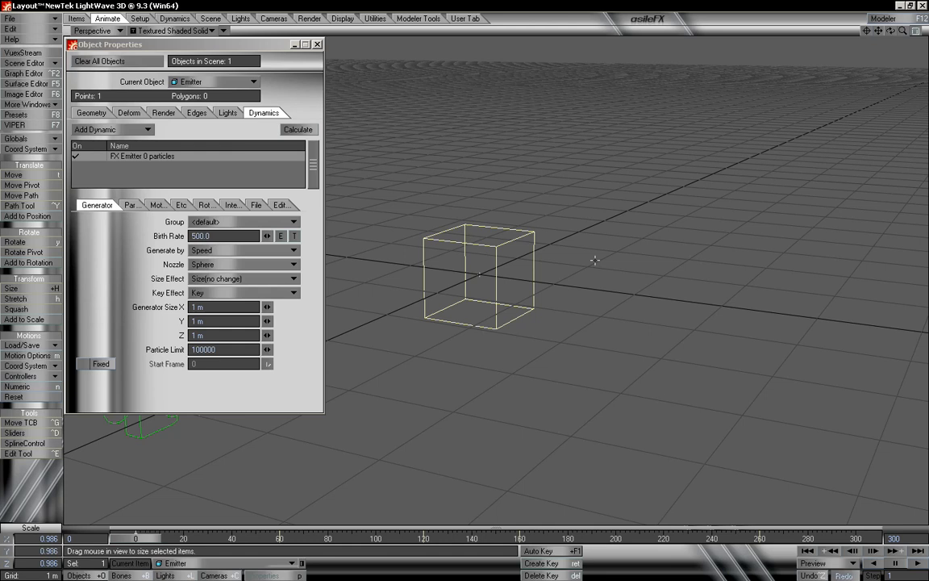
pyautogui.click(206, 250)
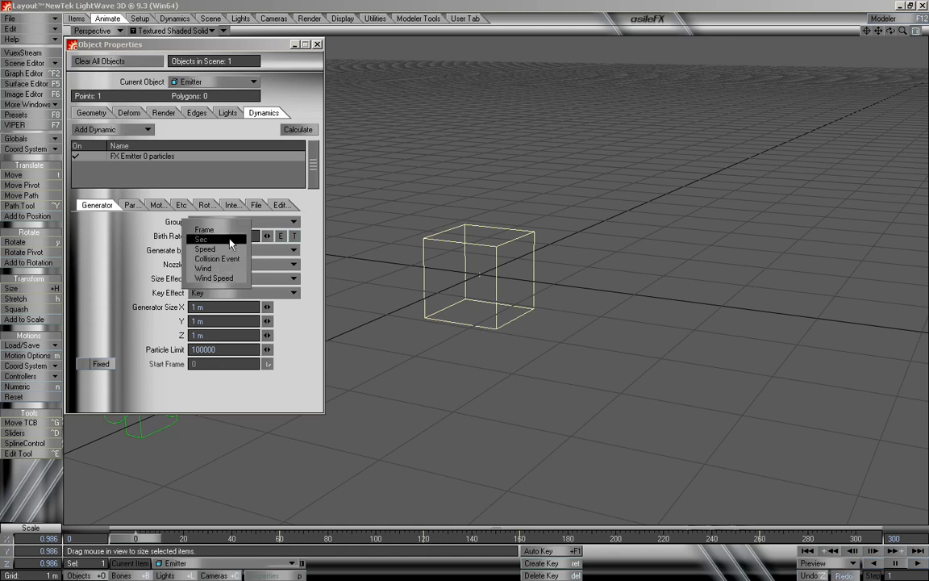
pyautogui.click(229, 230)
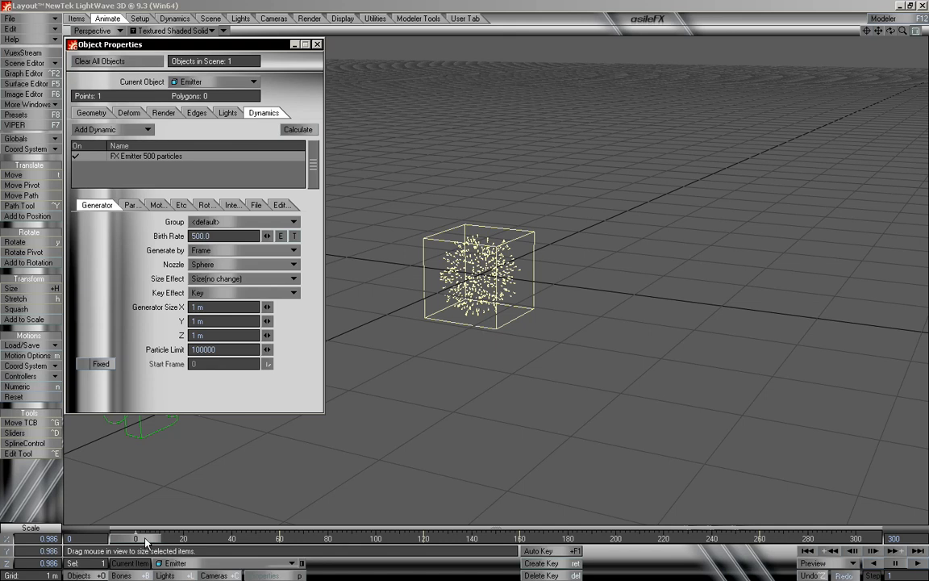
pyautogui.moveTo(145, 539)
pyautogui.mouseDown()
pyautogui.moveTo(355, 539)
pyautogui.moveTo(144, 539)
pyautogui.mouseUp()
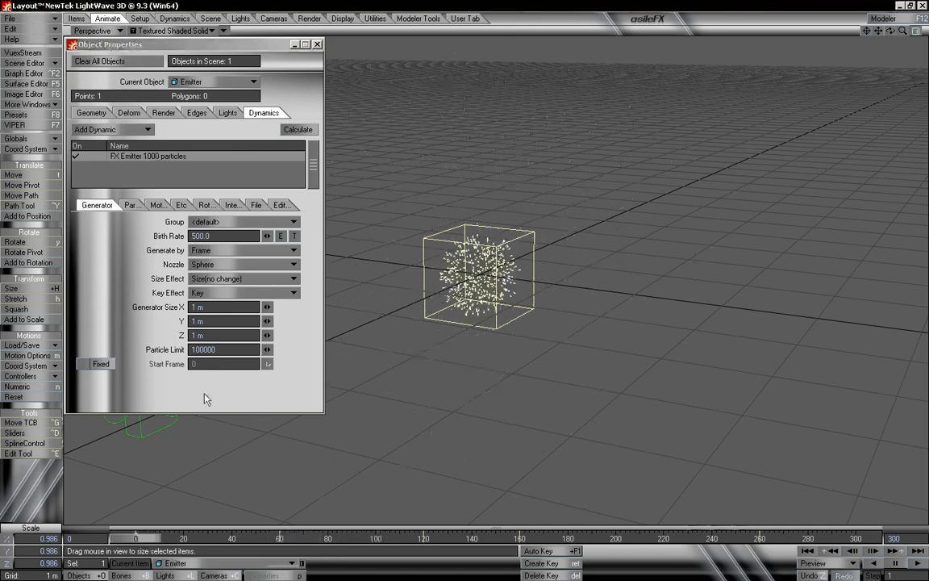
# Set the emitter's Key Effect to Key-Env and scrub through the animation, returning to frame 0.
pyautogui.click(216, 292)
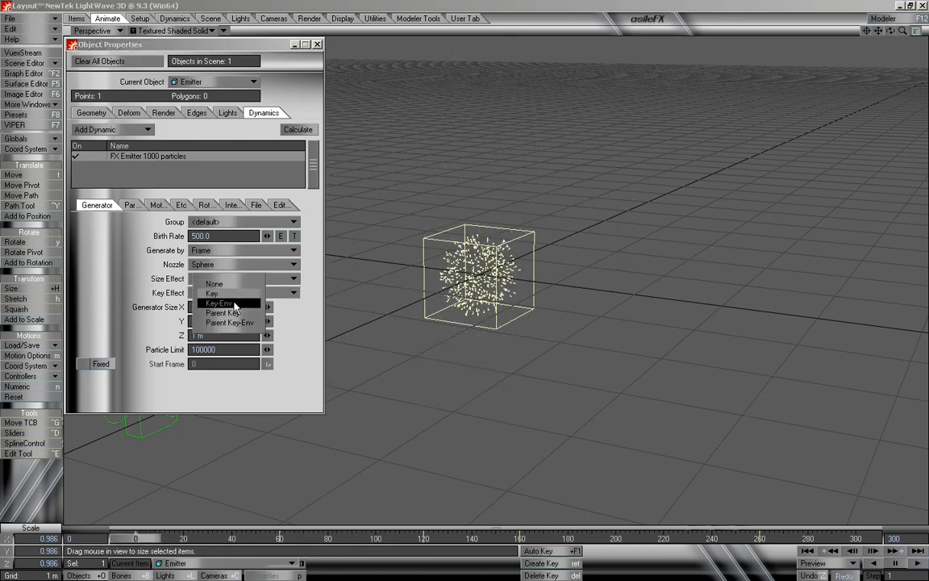
pyautogui.click(237, 303)
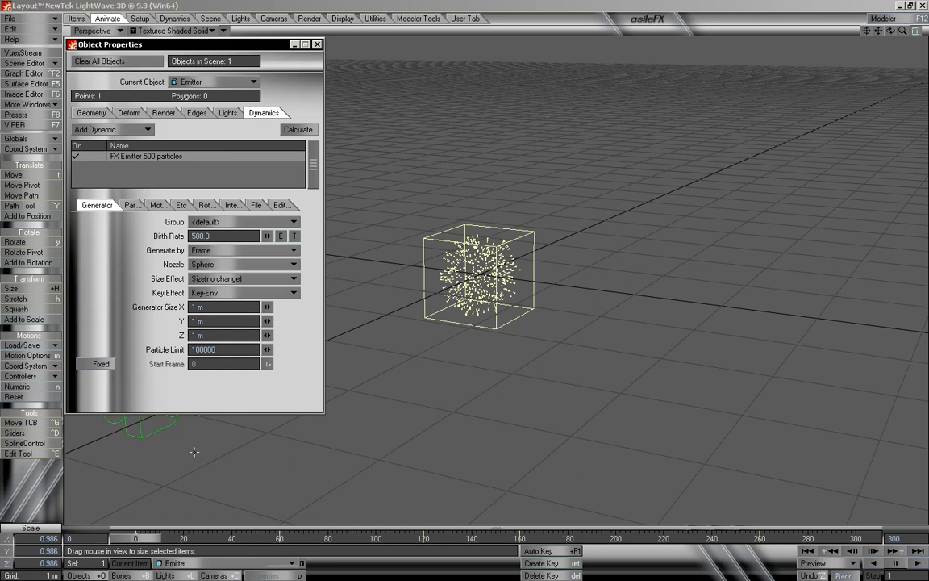
pyautogui.moveTo(147, 539)
pyautogui.mouseDown()
pyautogui.moveTo(448, 539)
pyautogui.moveTo(135, 539)
pyautogui.mouseUp()
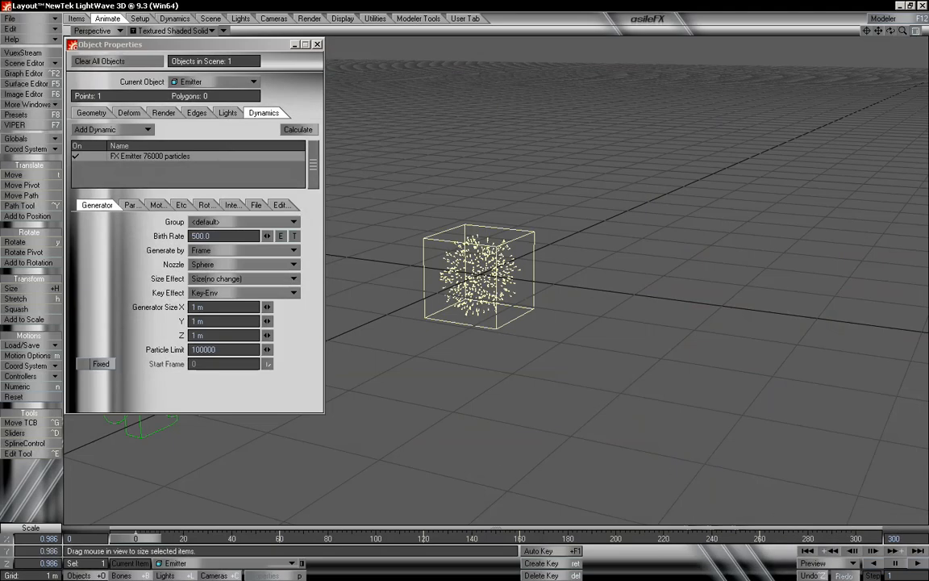
# Set Generate by to Sec, scrub through the animation back to frame 0, and recalculate the dynamics.
pyautogui.click(222, 250)
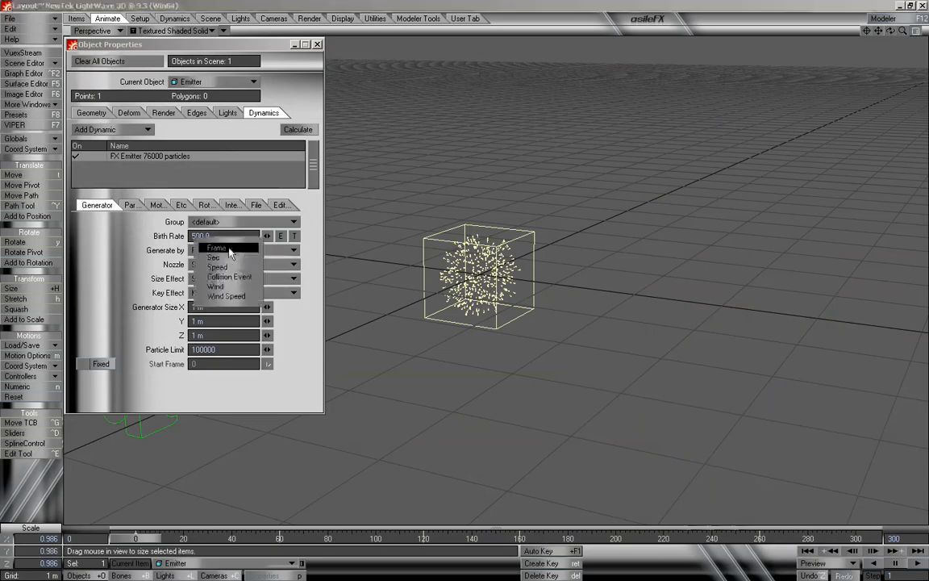
pyautogui.click(211, 237)
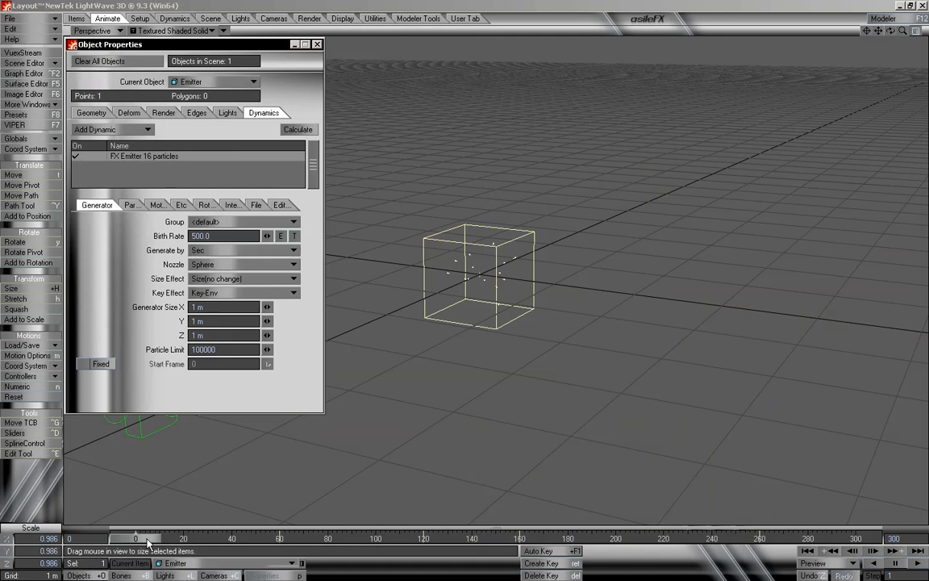
pyautogui.moveTo(147, 545); pyautogui.dragTo(123, 538)
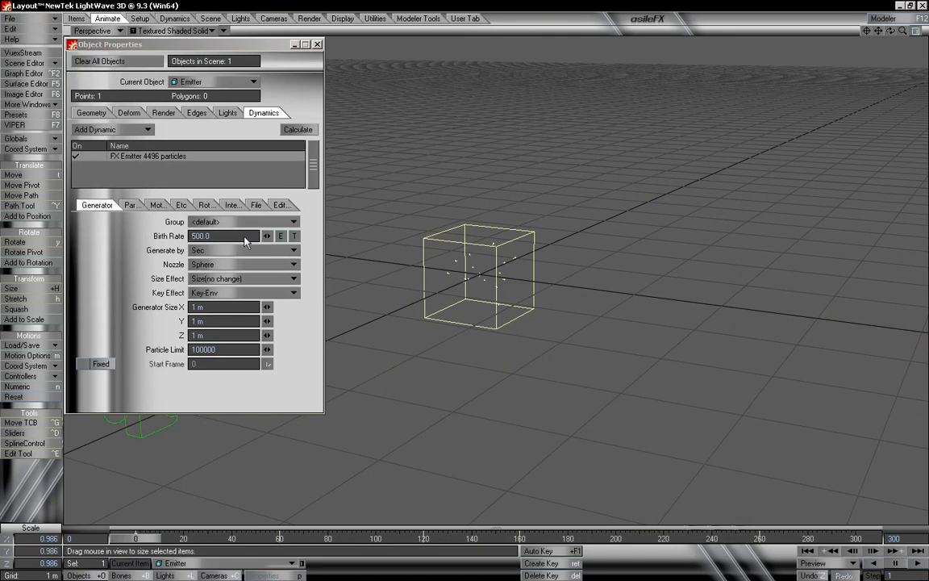
pyautogui.click(298, 130)
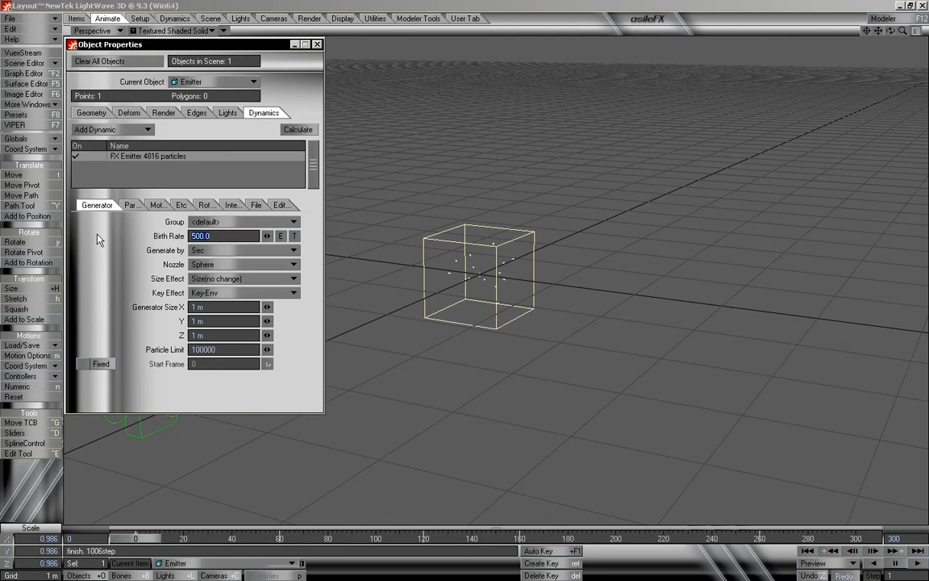
# Set the emitter's Birth Rate to 50, recalculate the dynamics, and scrub through the animation, returning to frame 0.
pyautogui.write('50')
pyautogui.press('Tab')
pyautogui.press('Tab')
pyautogui.press('Tab')
pyautogui.press('Tab')
pyautogui.press('Tab')
pyautogui.click(295, 131)
pyautogui.moveTo(144, 541); pyautogui.dragTo(123, 540)
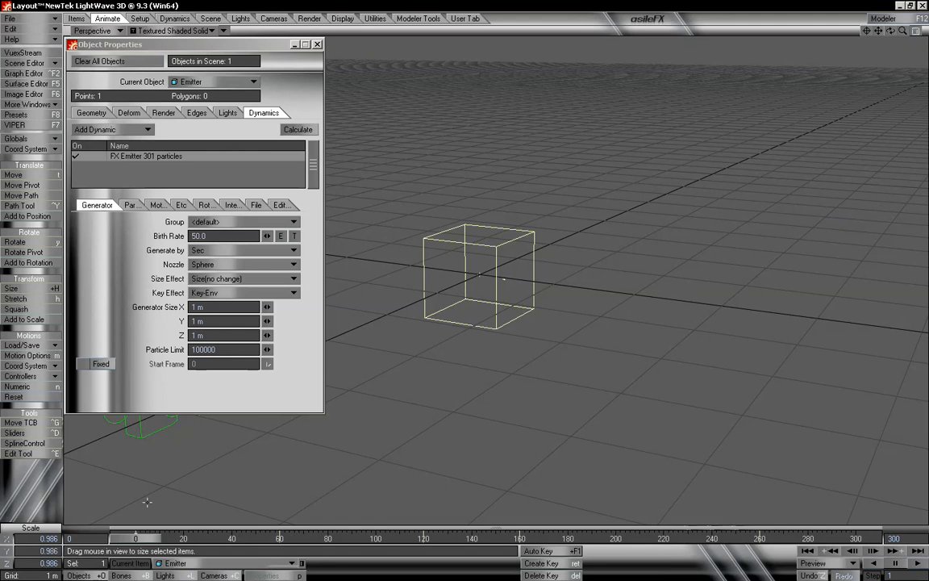
# Switch Generate by to Frame, recalculate the dynamics, and scrub the timeline back to frame 0.
pyautogui.click(202, 264)
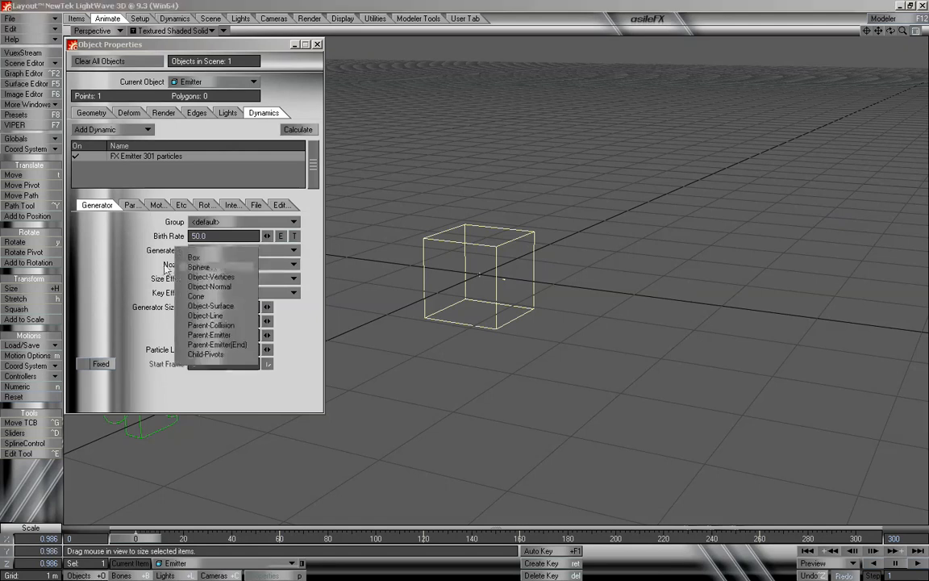
pyautogui.click(165, 267)
pyautogui.click(227, 252)
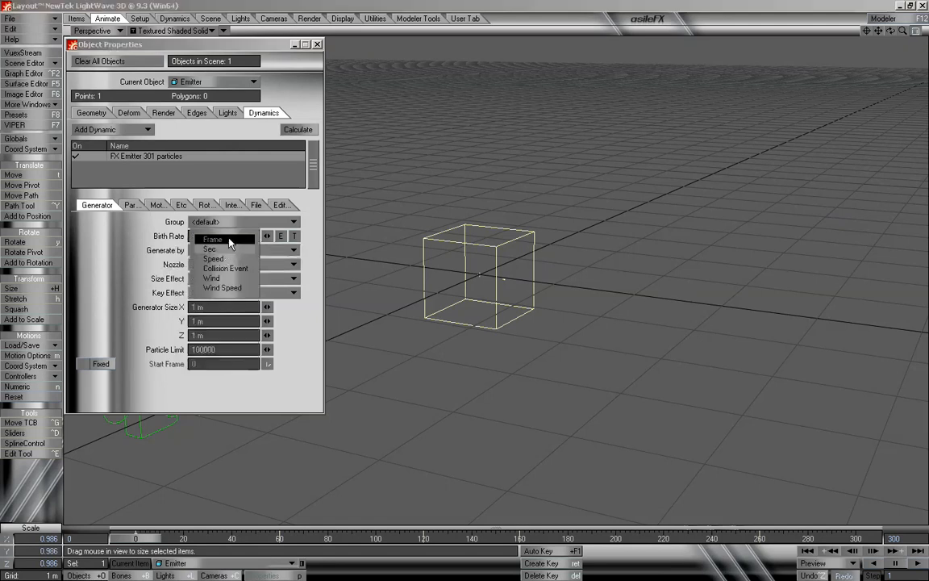
pyautogui.click(229, 239)
pyautogui.click(297, 131)
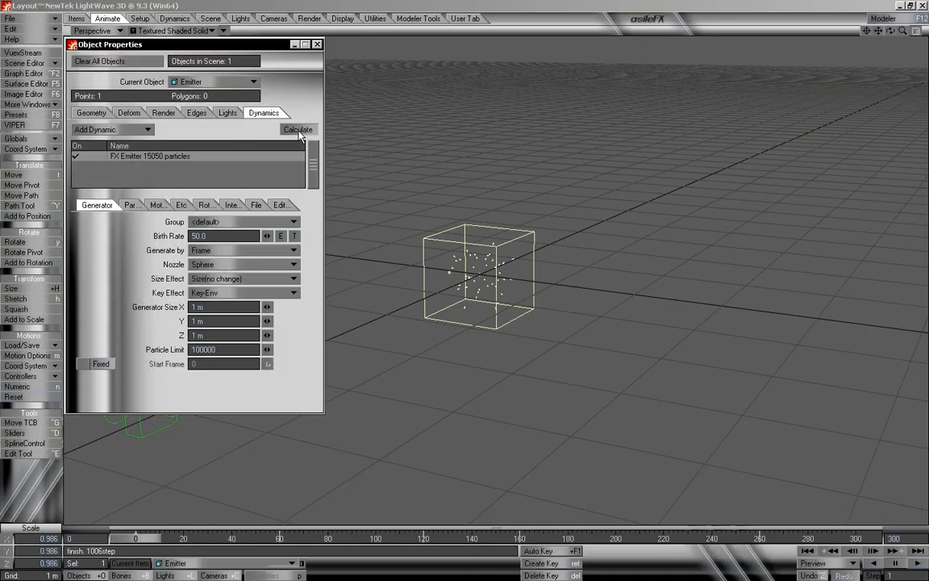
pyautogui.moveTo(150, 540)
pyautogui.mouseDown()
pyautogui.moveTo(330, 539)
pyautogui.moveTo(148, 540)
pyautogui.mouseUp()
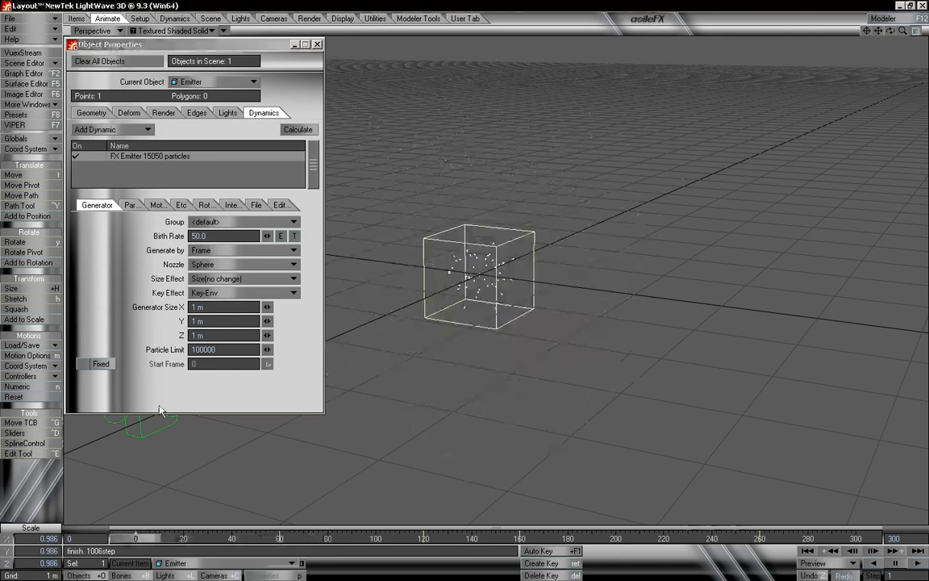
# Set the emitter's Key Effect to Parent Key and check the timeline, returning to frame 0.
pyautogui.click(216, 292)
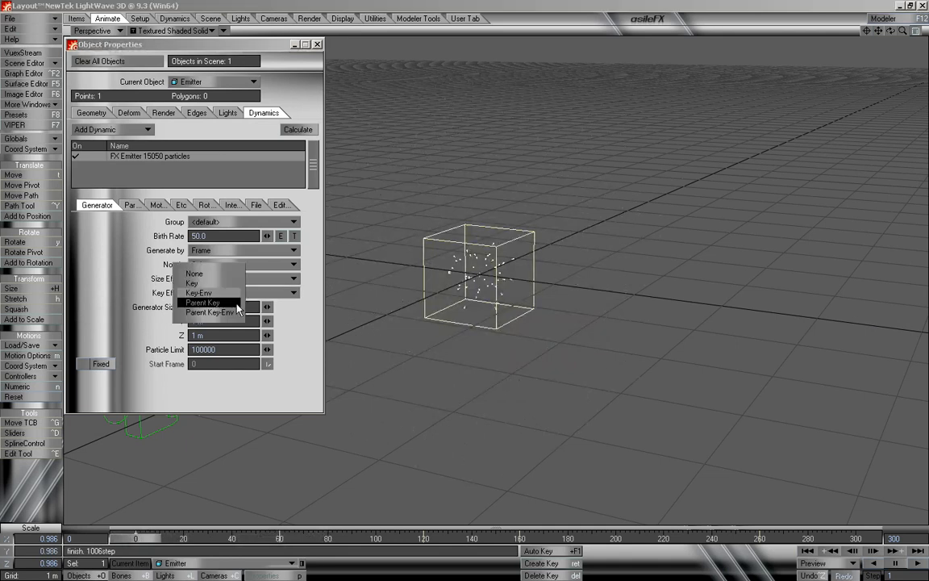
pyautogui.click(232, 304)
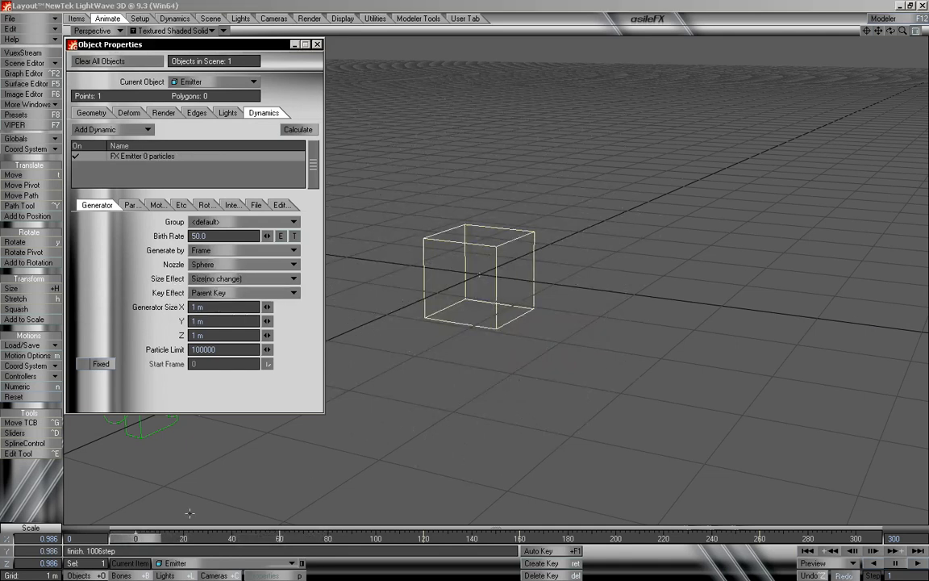
pyautogui.moveTo(138, 540)
pyautogui.mouseDown()
pyautogui.moveTo(855, 539)
pyautogui.moveTo(136, 540)
pyautogui.mouseUp()
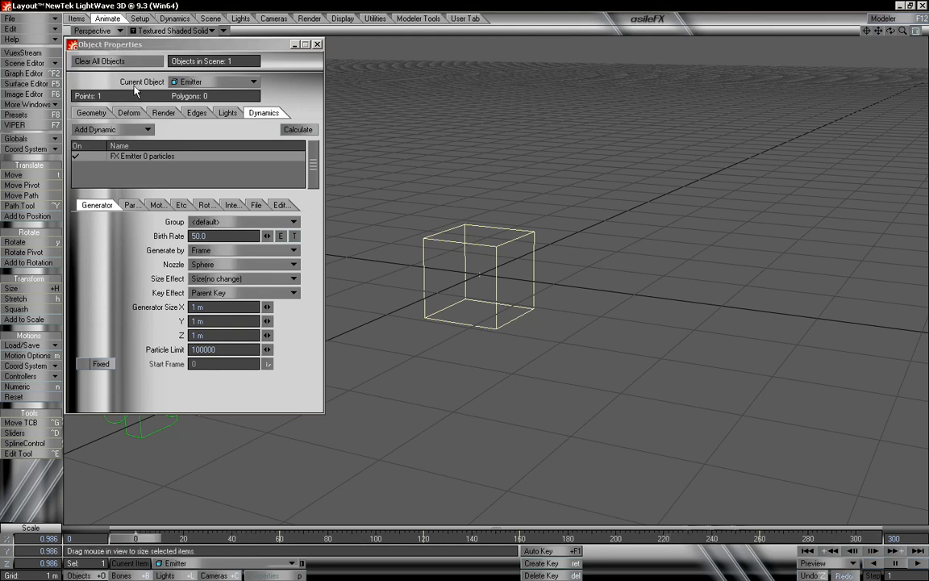
# Close the emitter's object properties and add a null object named Null to the scene.
pyautogui.click(317, 45)
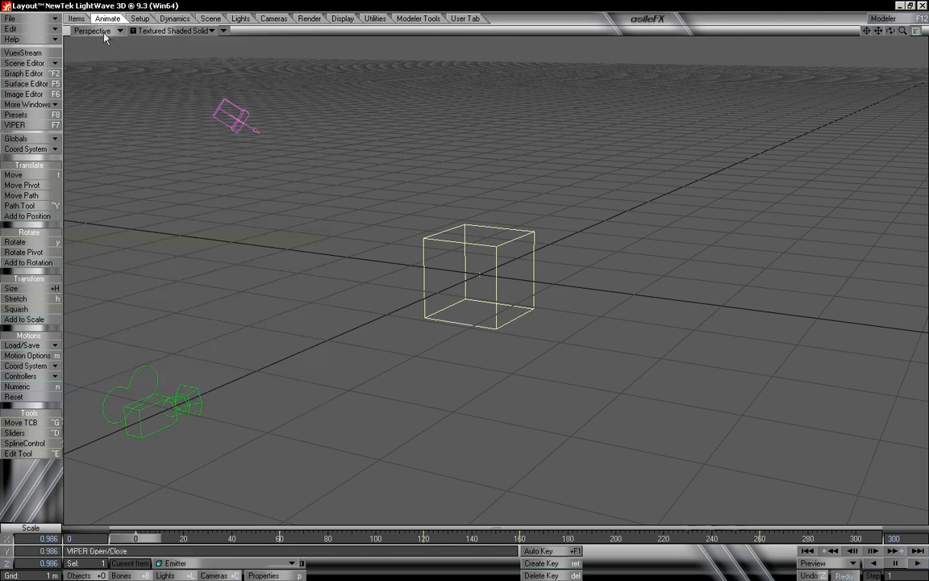
pyautogui.click(76, 19)
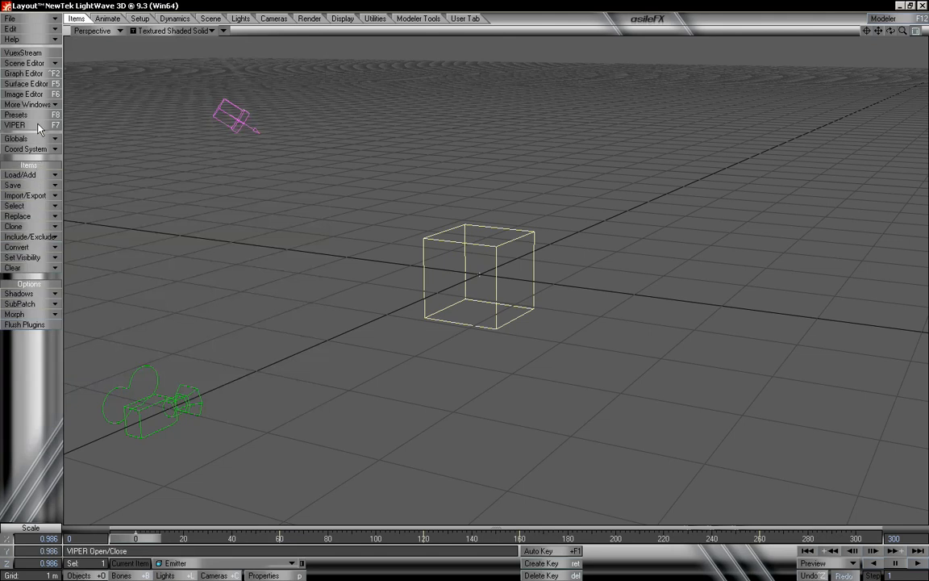
pyautogui.click(40, 175)
pyautogui.moveTo(88, 187)
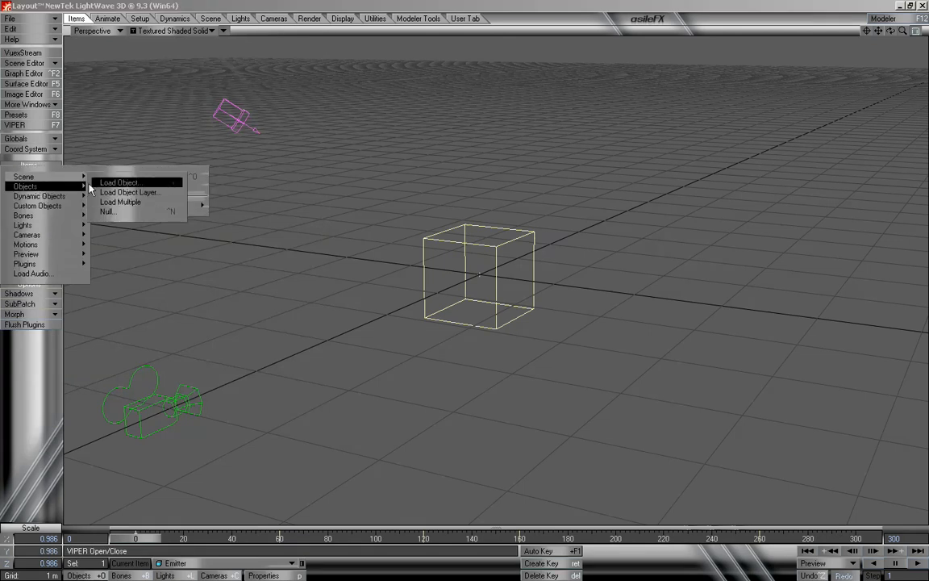
pyautogui.click(113, 210)
pyautogui.click(642, 471)
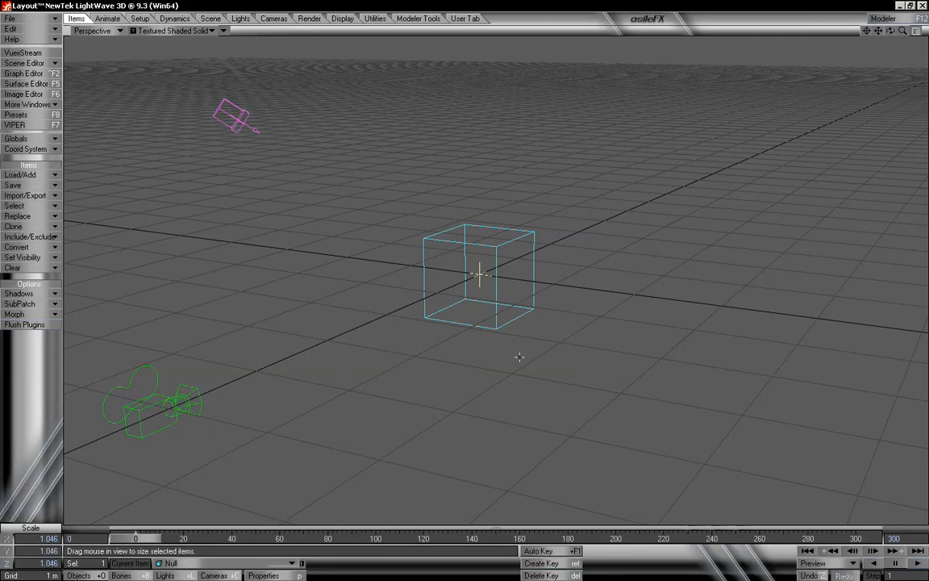
# Parent the Emitter to the Null in its motion options and scrub the animation back to frame 0.
pyautogui.press('z')
pyautogui.click(508, 232)
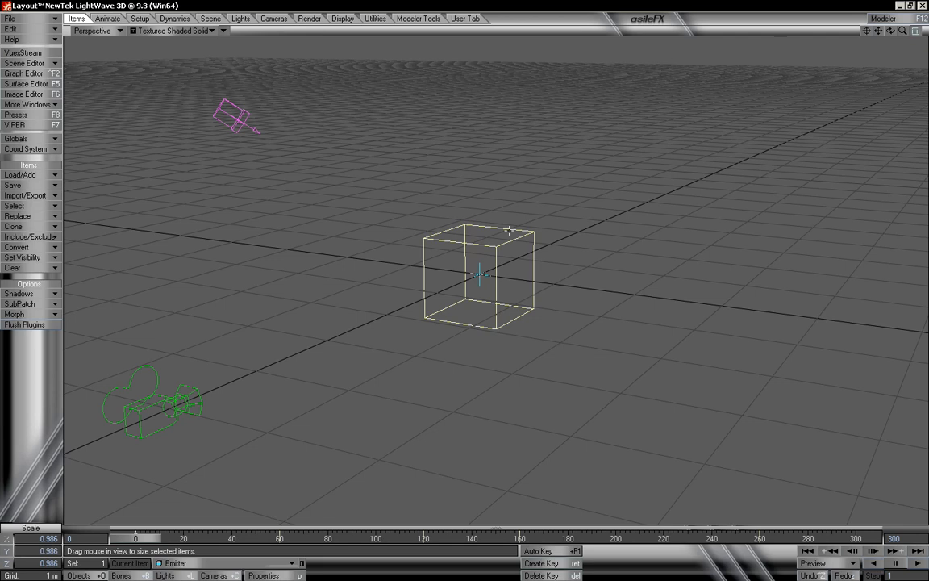
pyautogui.press('m')
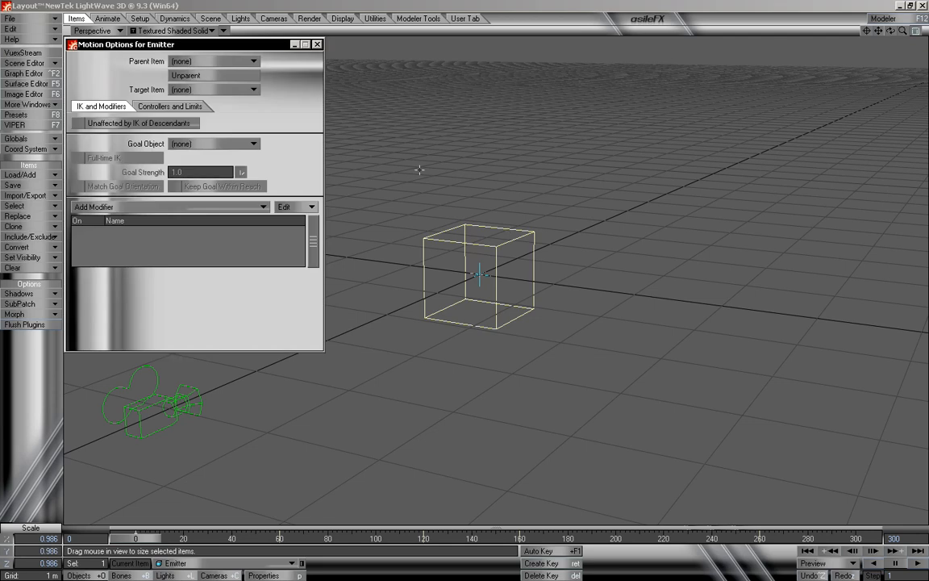
pyautogui.click(209, 62)
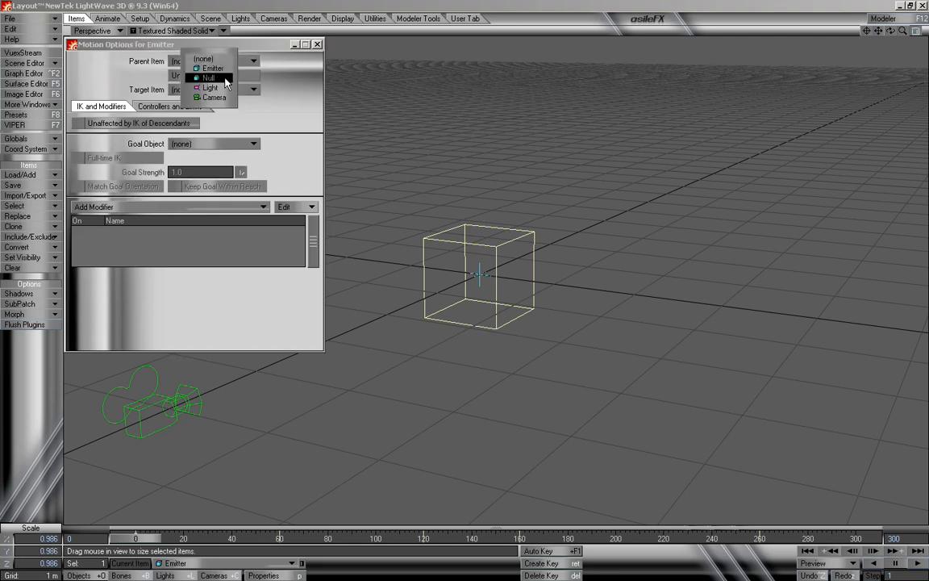
pyautogui.click(220, 77)
pyautogui.click(317, 45)
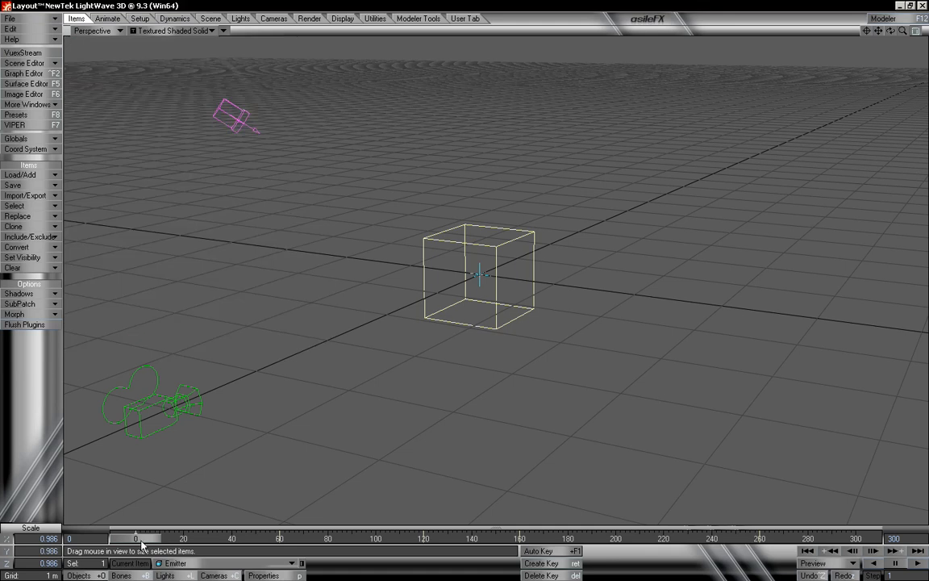
pyautogui.moveTo(136, 534)
pyautogui.mouseDown()
pyautogui.moveTo(770, 536)
pyautogui.moveTo(135, 537)
pyautogui.mouseUp()
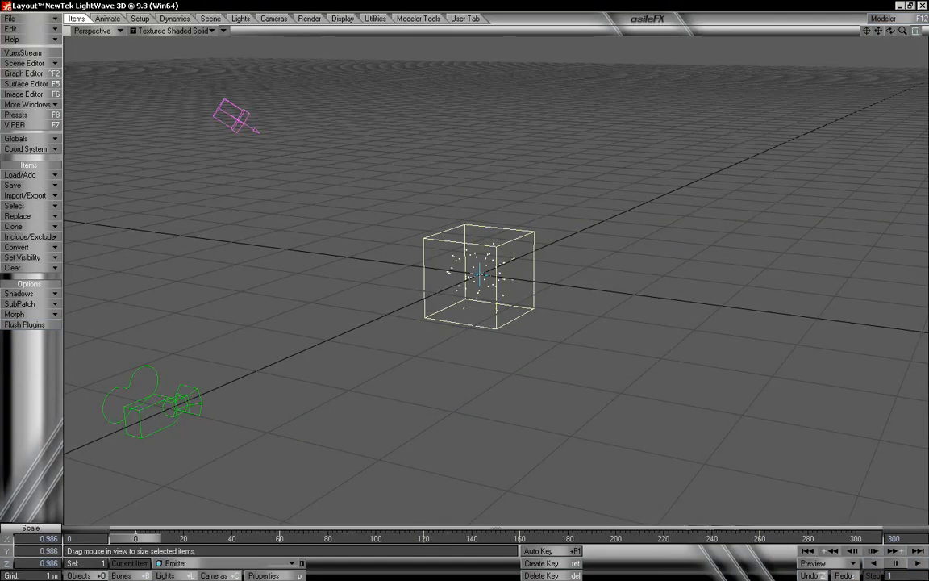
# Select the Null and create keys for it along the timeline, including frames 141, 221 and 271, and return to frame 0.
pyautogui.click(202, 563)
pyautogui.click(201, 571)
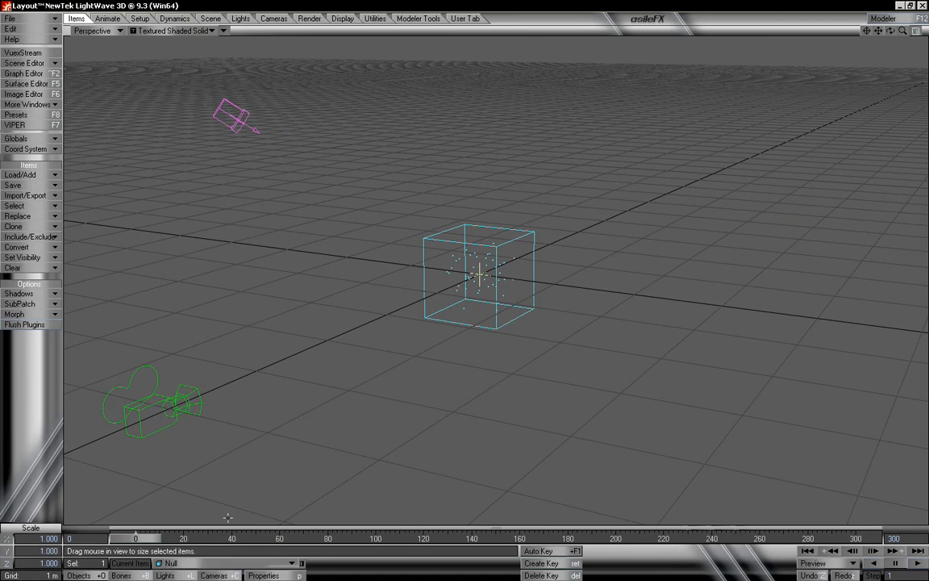
pyautogui.moveTo(137, 537); pyautogui.dragTo(471, 538)
pyautogui.press('Return')
pyautogui.press('Return')
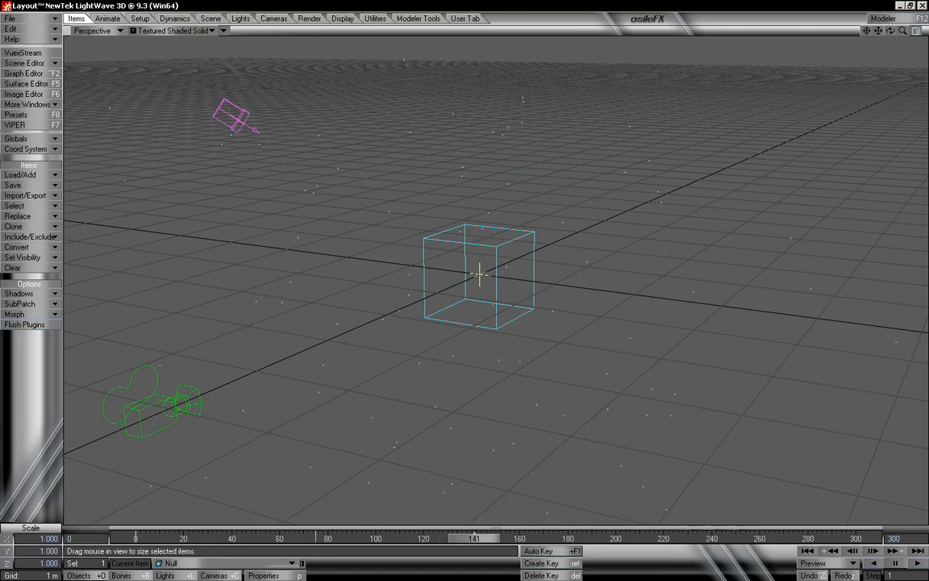
pyautogui.press('Return')
pyautogui.press('Return')
pyautogui.moveTo(472, 539); pyautogui.dragTo(666, 538)
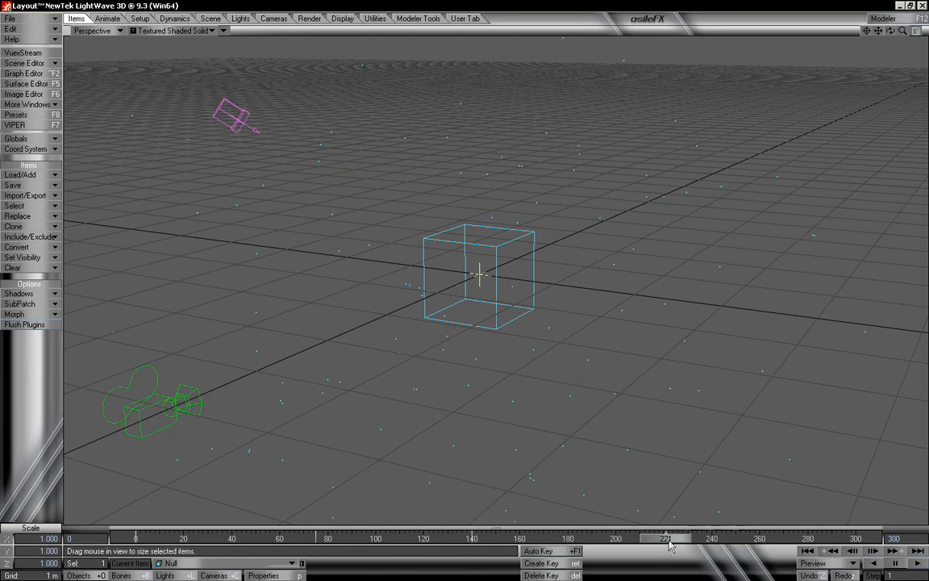
pyautogui.moveTo(669, 545); pyautogui.dragTo(809, 545)
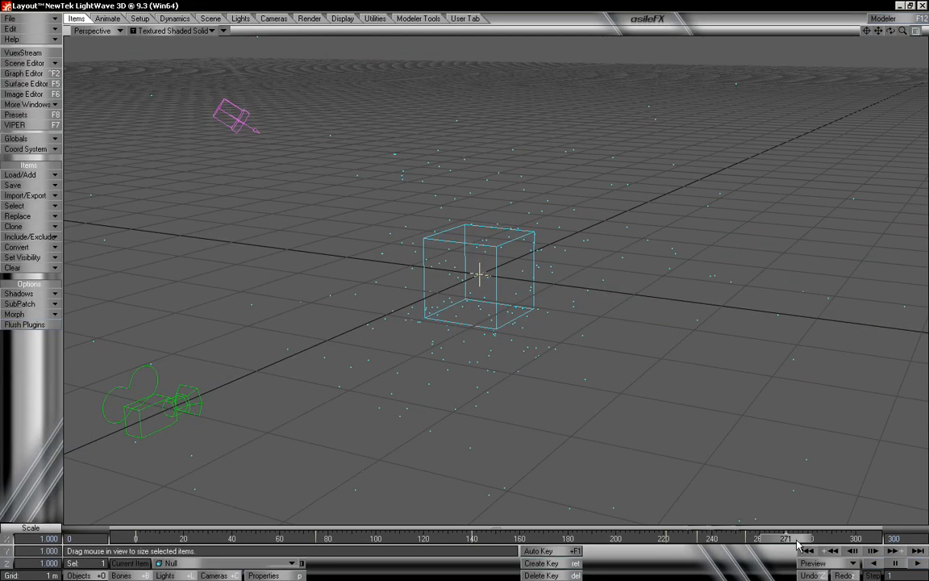
pyautogui.click(811, 552)
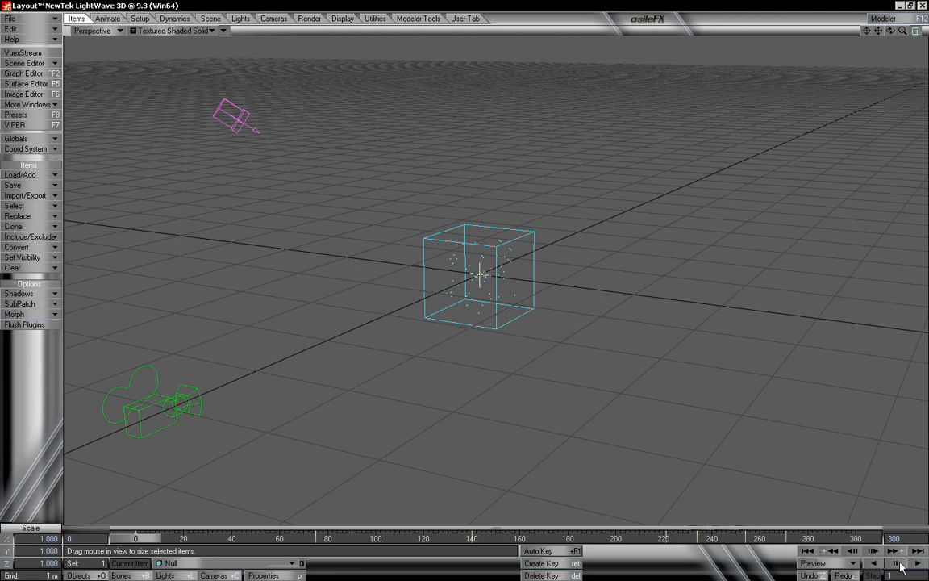
# Open the object properties, switch the current object to the Emitter and calculate its dynamics.
pyautogui.press('p')
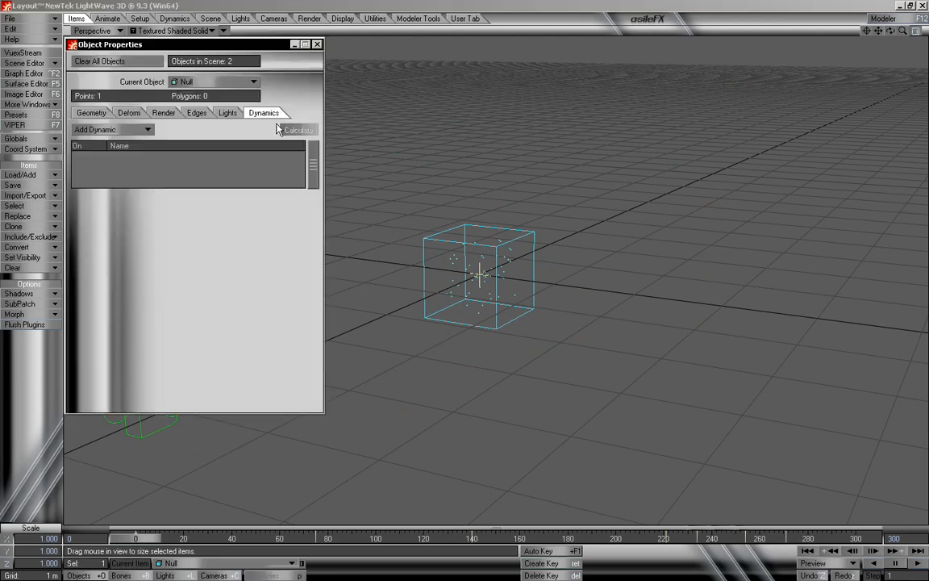
pyautogui.click(213, 82)
pyautogui.click(198, 66)
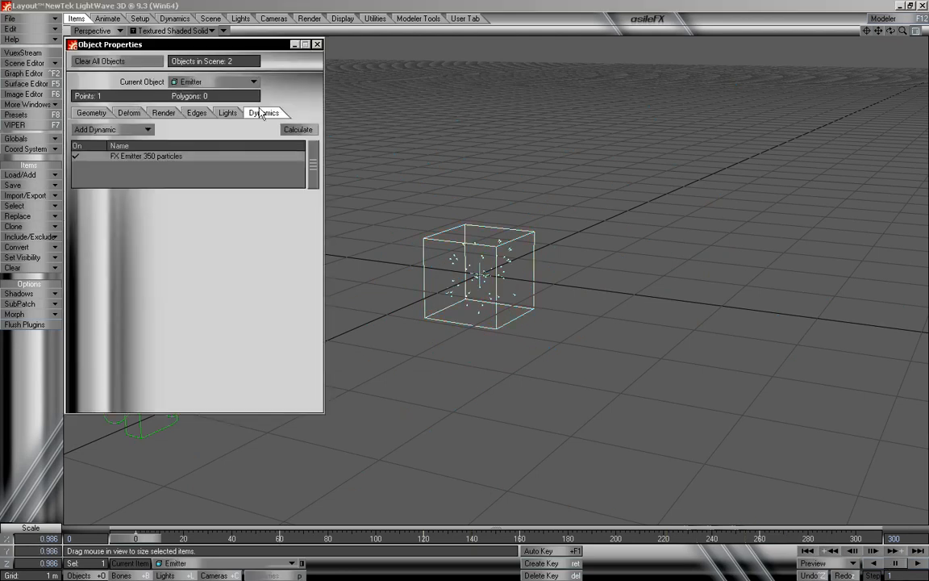
pyautogui.click(292, 130)
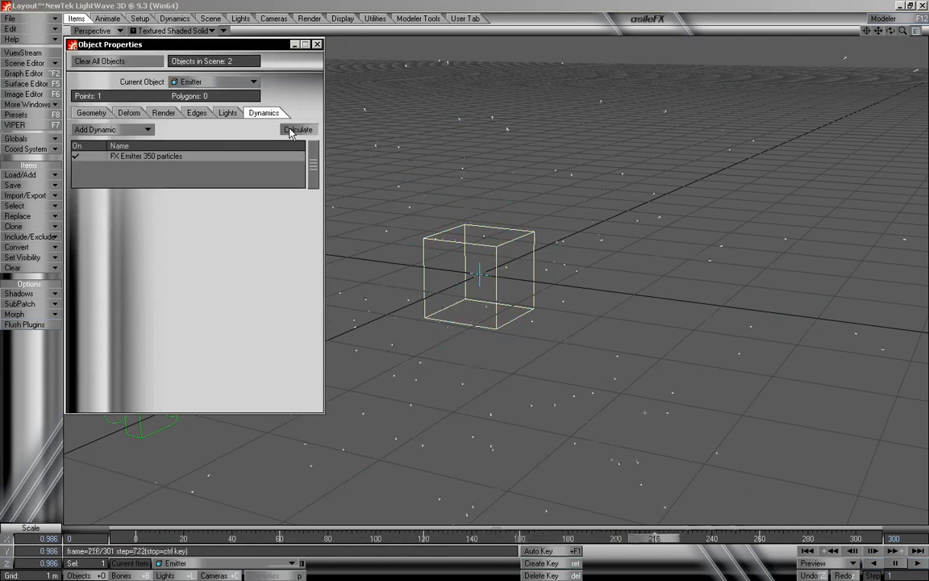
# Set the Emitter's Birth Rate to 500, recalculate the particles and check the timeline, returning to frame 0.
pyautogui.doubleClick(181, 157)
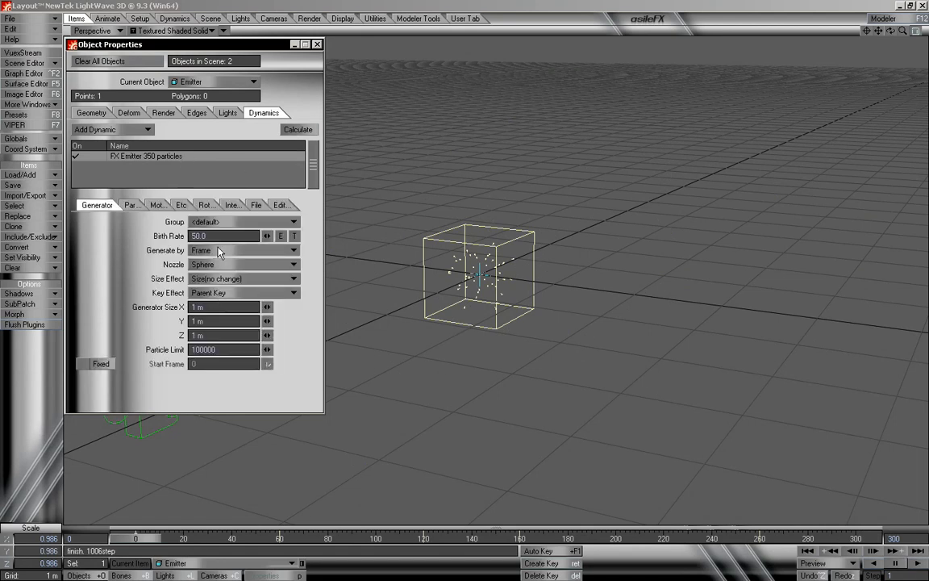
pyautogui.click(211, 236)
pyautogui.press('Tab')
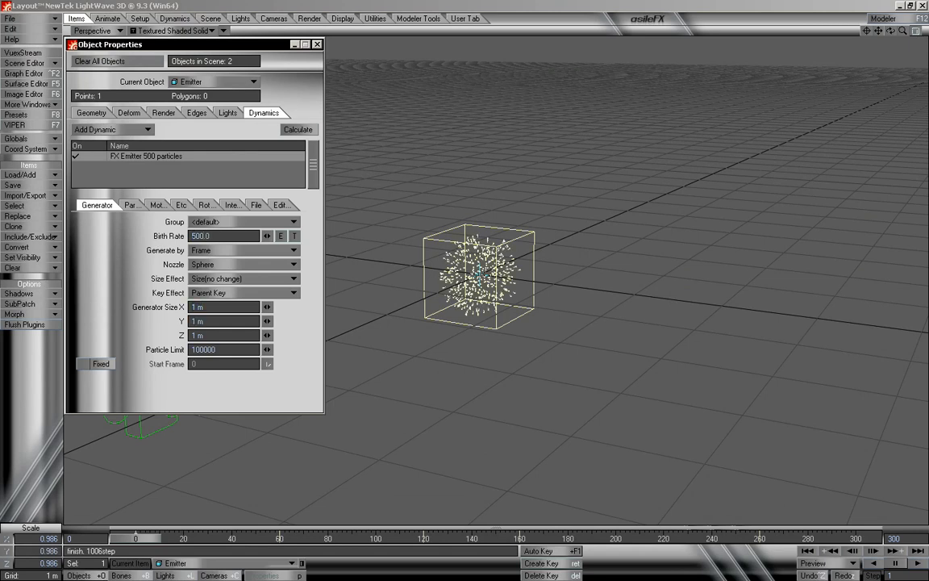
pyautogui.click(298, 133)
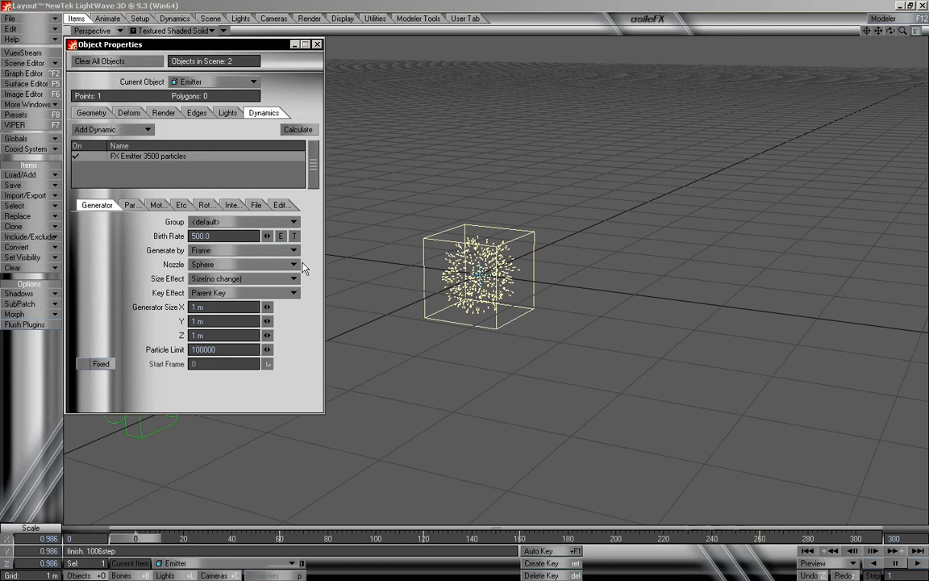
pyautogui.moveTo(136, 538)
pyautogui.mouseDown()
pyautogui.moveTo(850, 537)
pyautogui.moveTo(121, 538)
pyautogui.mouseUp()
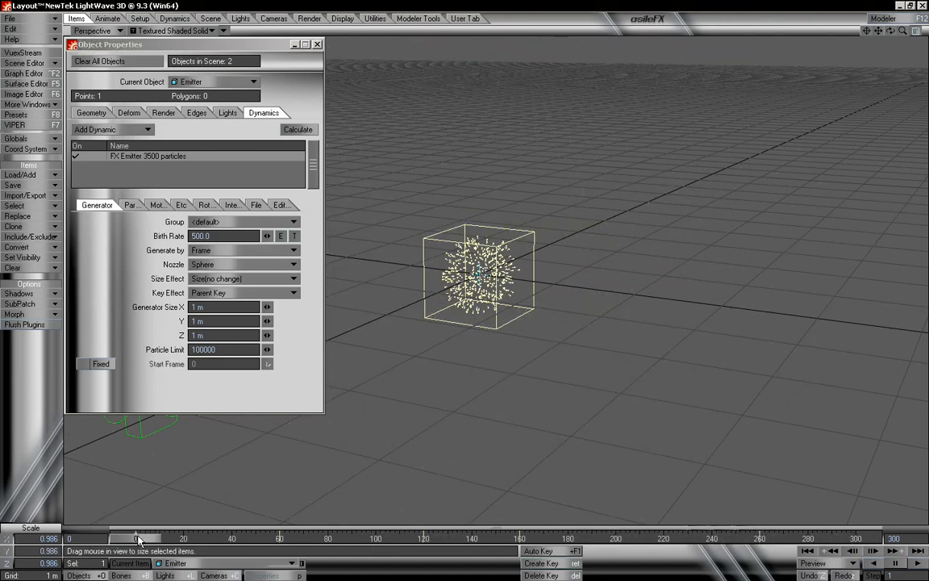
# Try the Parent Key-Env Key Effect by calculating and scrubbing the particles, and restore it to Parent Key.
pyautogui.click(242, 292)
pyautogui.click(244, 274)
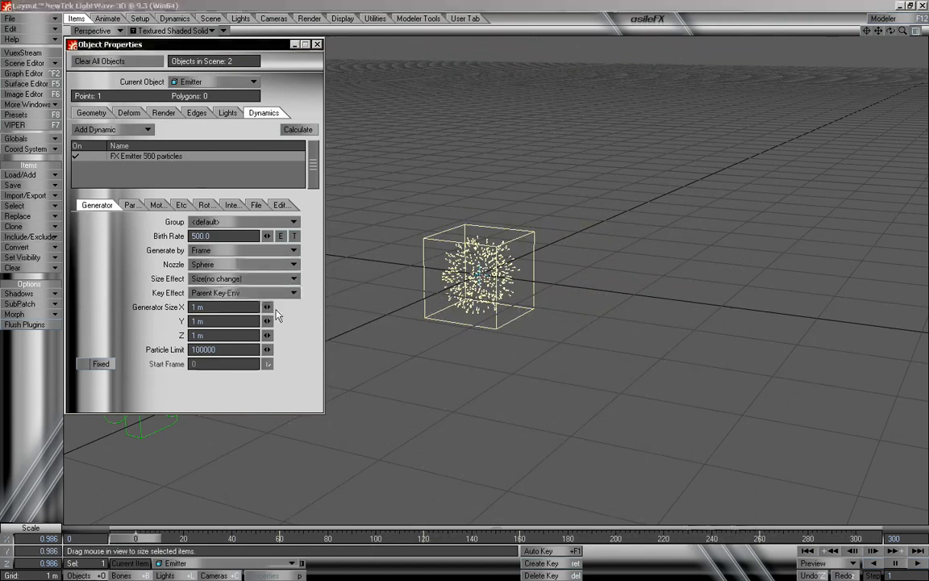
pyautogui.click(297, 129)
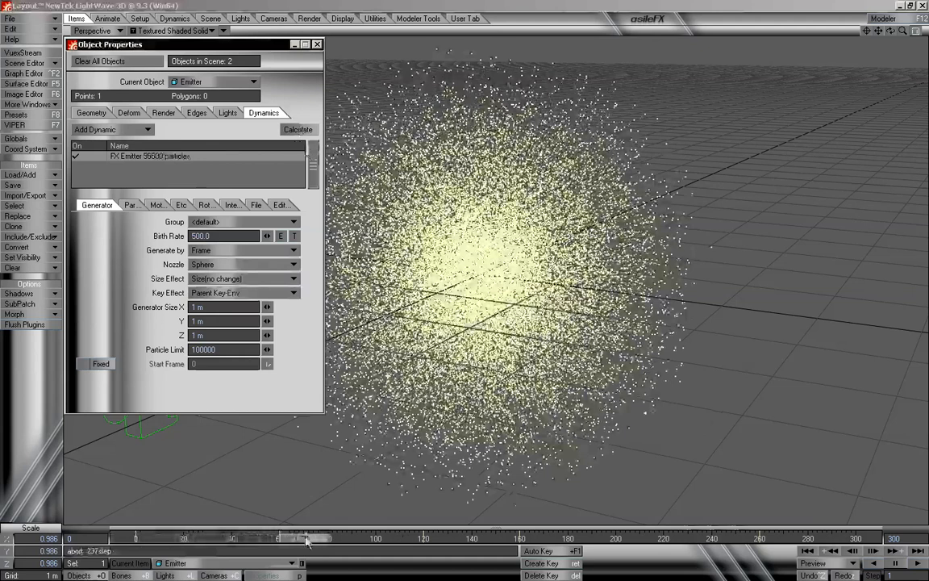
pyautogui.moveTo(306, 539); pyautogui.dragTo(136, 539)
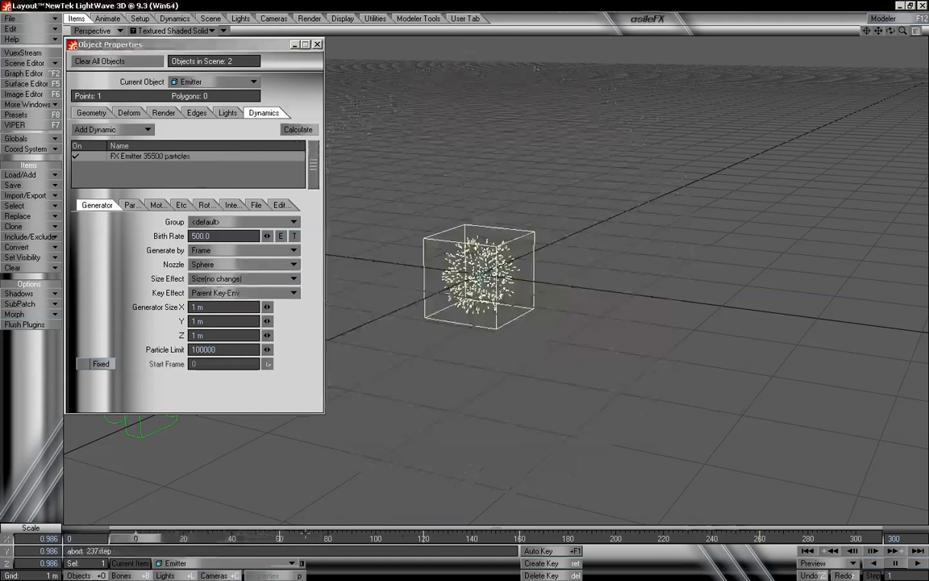
pyautogui.click(257, 294)
pyautogui.click(257, 282)
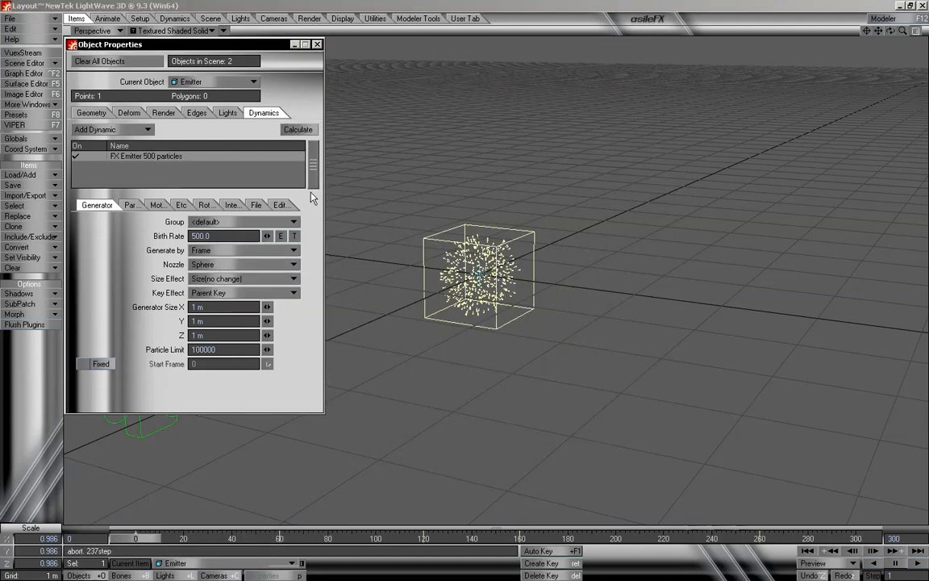
# Open an envelope for the Birth Rate and add five keys to its curve, including frames 65, 111, 251 and 288.
pyautogui.click(281, 235)
pyautogui.moveTo(431, 74); pyautogui.dragTo(202, 85)
pyautogui.moveTo(215, 235)
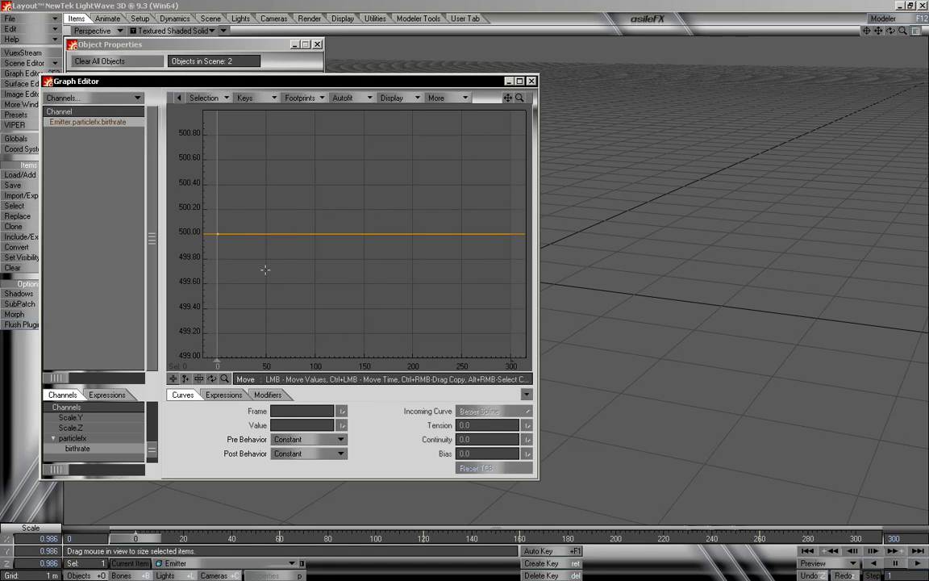
pyautogui.click(185, 380)
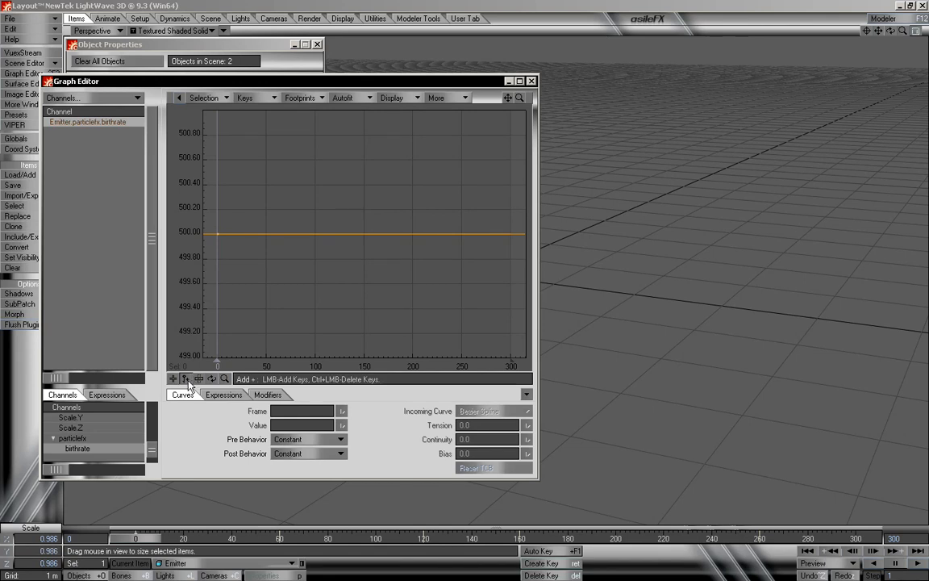
pyautogui.click(282, 235)
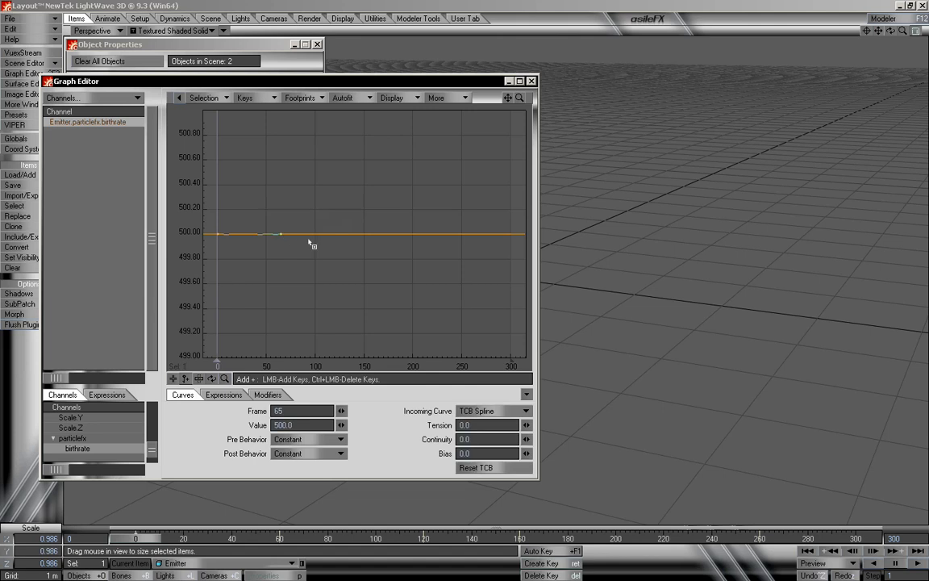
pyautogui.click(378, 235)
pyautogui.click(463, 239)
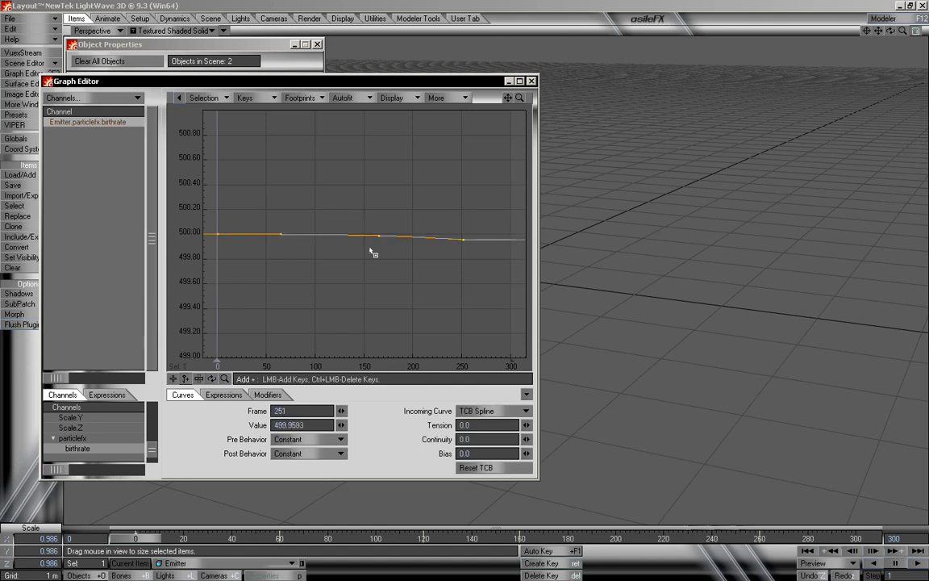
pyautogui.click(326, 306)
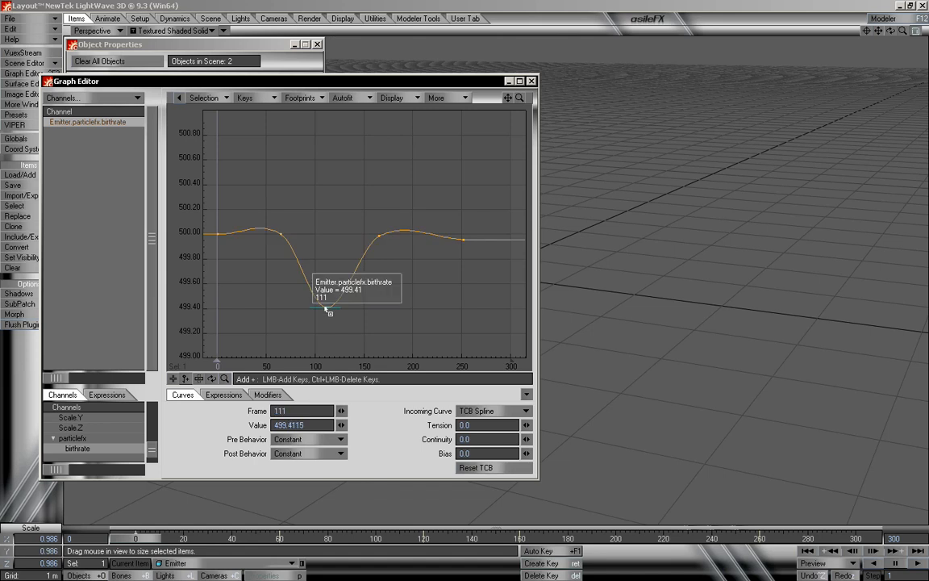
pyautogui.click(500, 165)
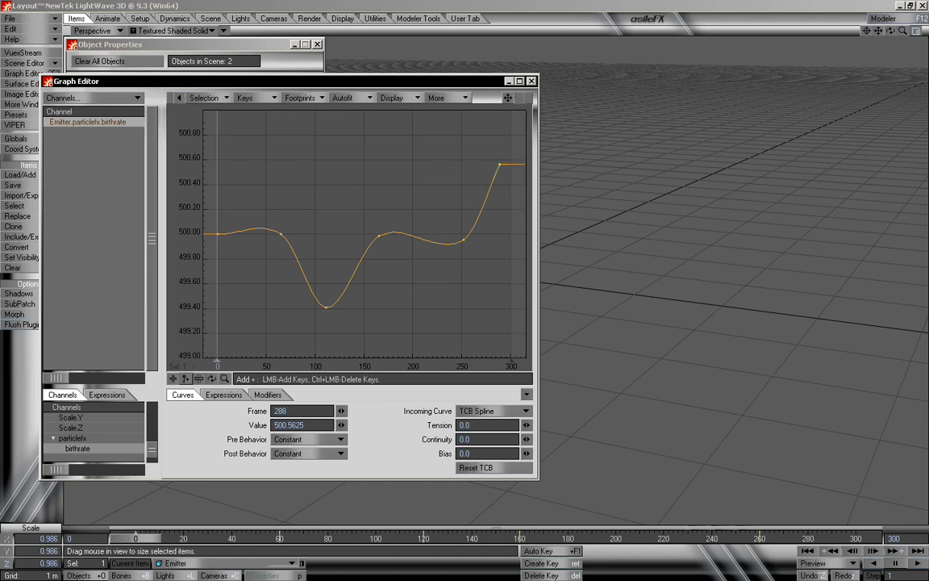
# Raise the Birth Rate key at frame 111 to about 762, move keys toward the curve's end upward, and close the Graph Editor.
pyautogui.moveTo(520, 97); pyautogui.dragTo(520, 122)
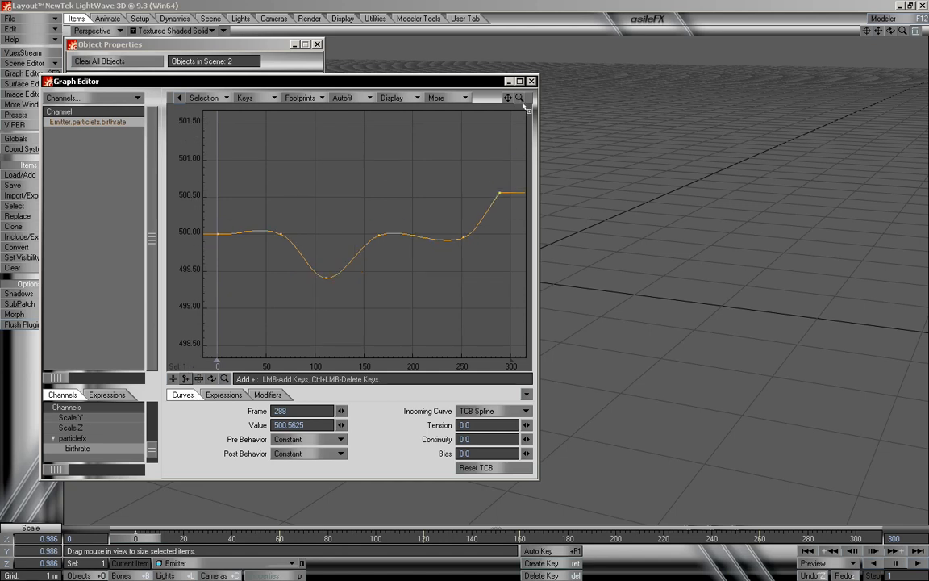
pyautogui.moveTo(520, 97); pyautogui.dragTo(520, 167)
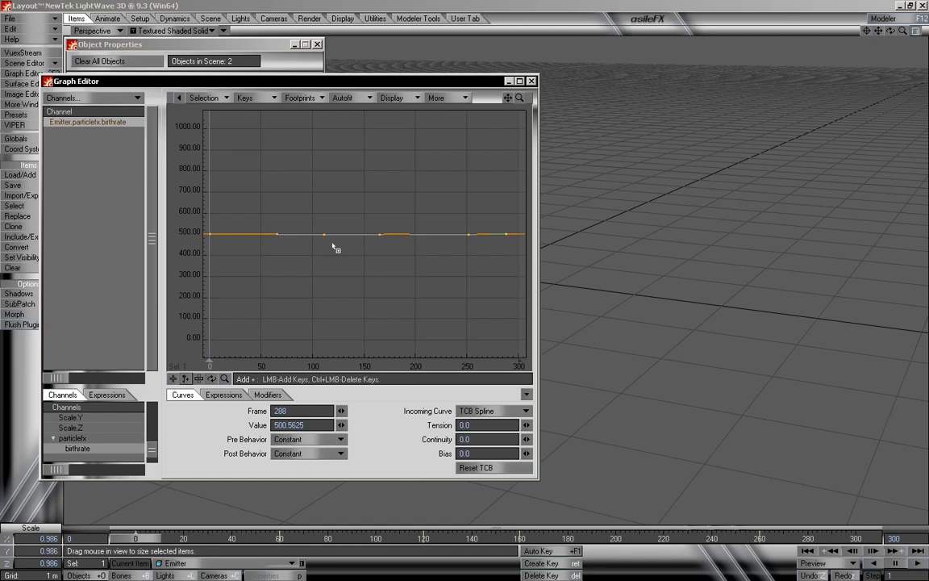
pyautogui.moveTo(325, 236)
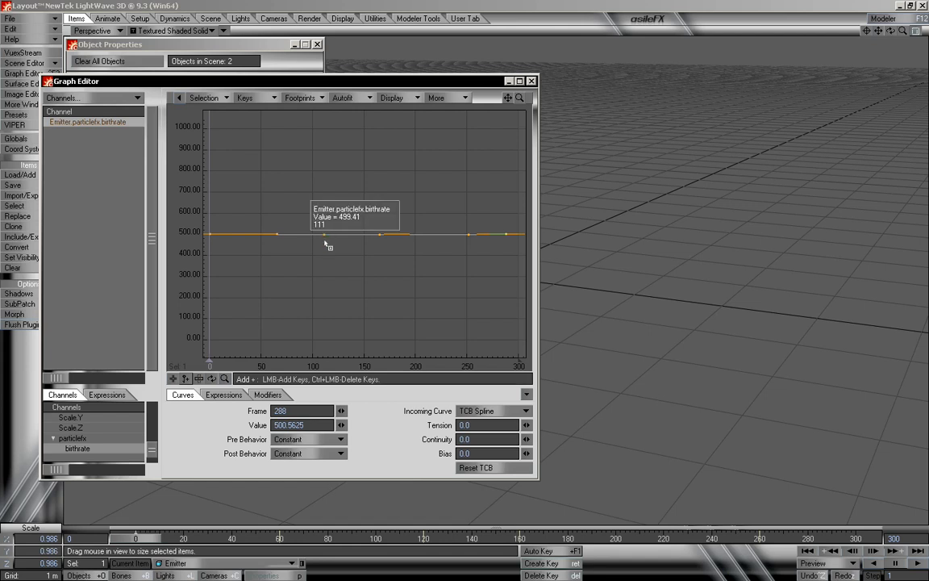
pyautogui.click(184, 378)
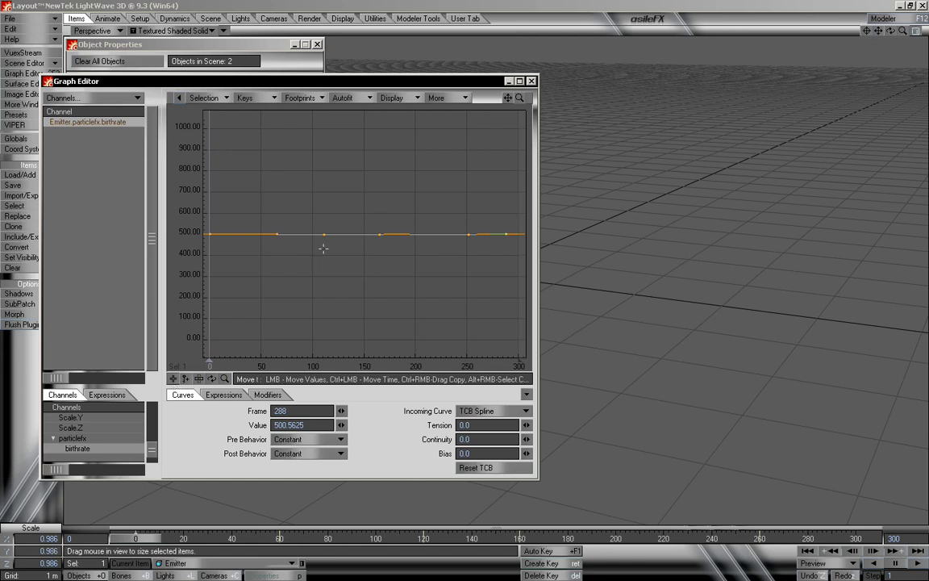
pyautogui.moveTo(323, 234); pyautogui.dragTo(325, 178)
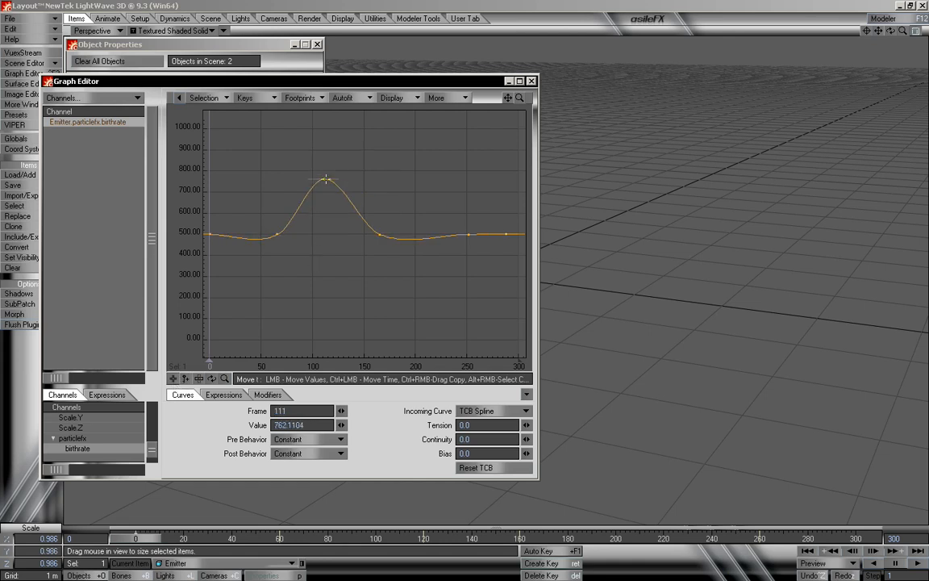
pyautogui.moveTo(380, 228); pyautogui.dragTo(470, 145)
pyautogui.moveTo(506, 234); pyautogui.dragTo(509, 146)
pyautogui.click(531, 81)
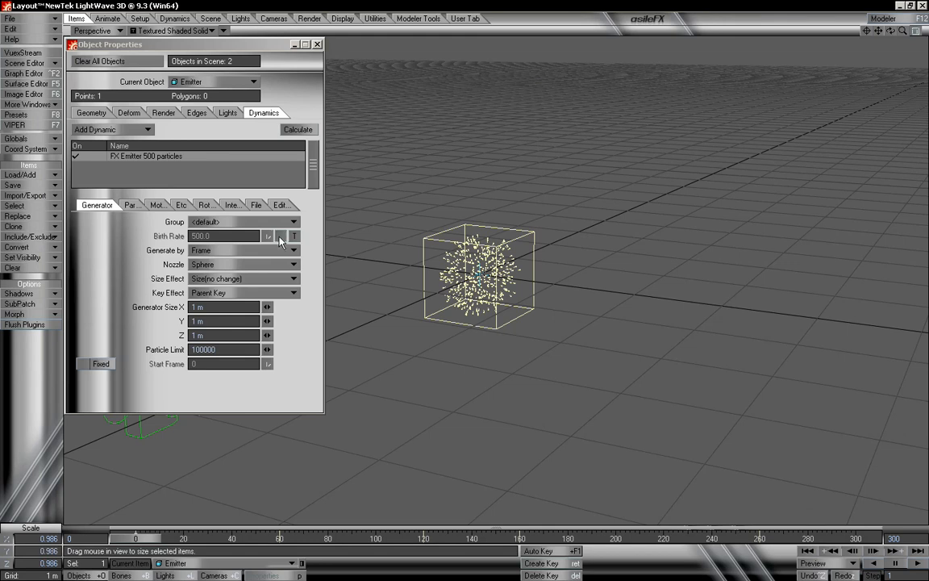
# Calculate the Emitter's particles with the Birth Rate envelope and scrub the timeline to review the emission.
pyautogui.click(300, 130)
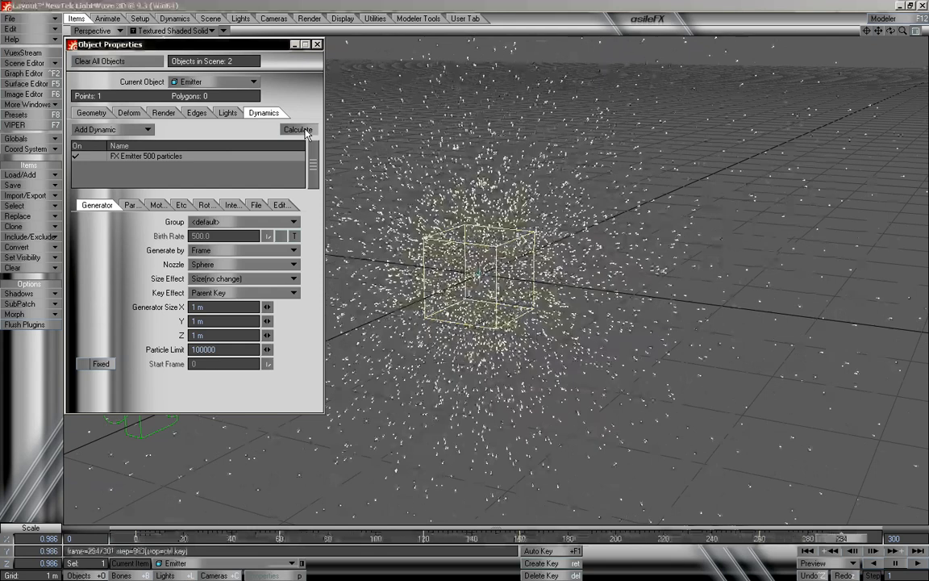
pyautogui.click(296, 130)
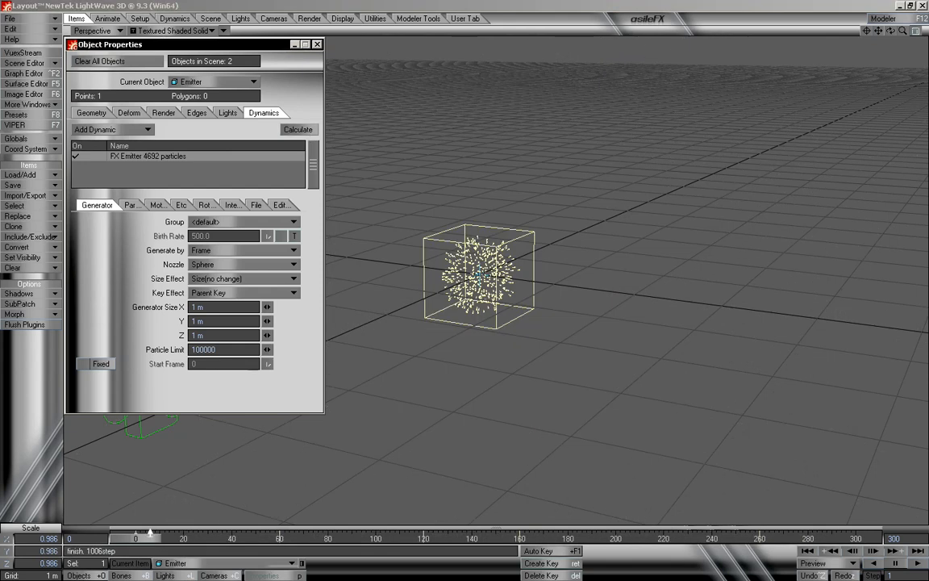
pyautogui.moveTo(150, 542); pyautogui.dragTo(470, 538)
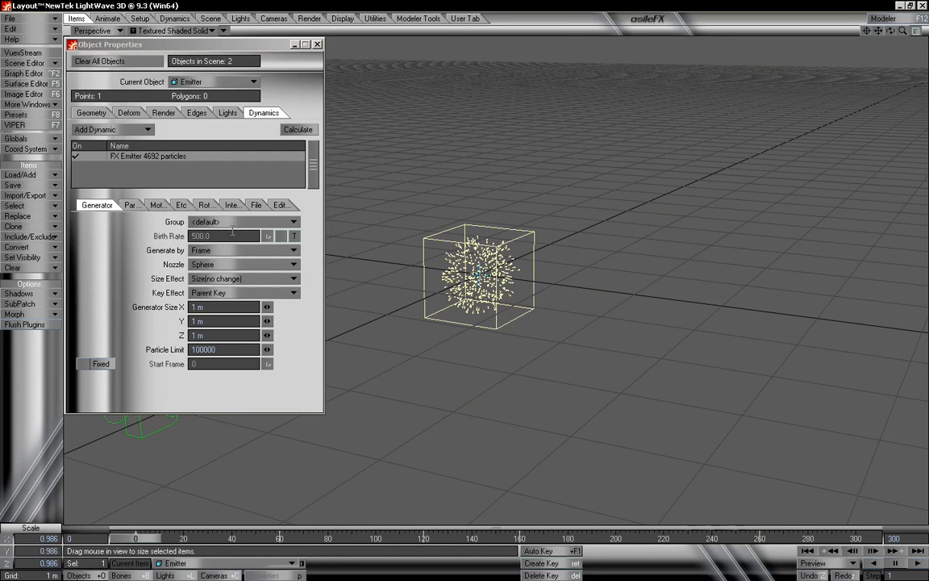
# Select the Null and clear it from the scene without clearing its descendants.
pyautogui.click(183, 563)
pyautogui.click(189, 570)
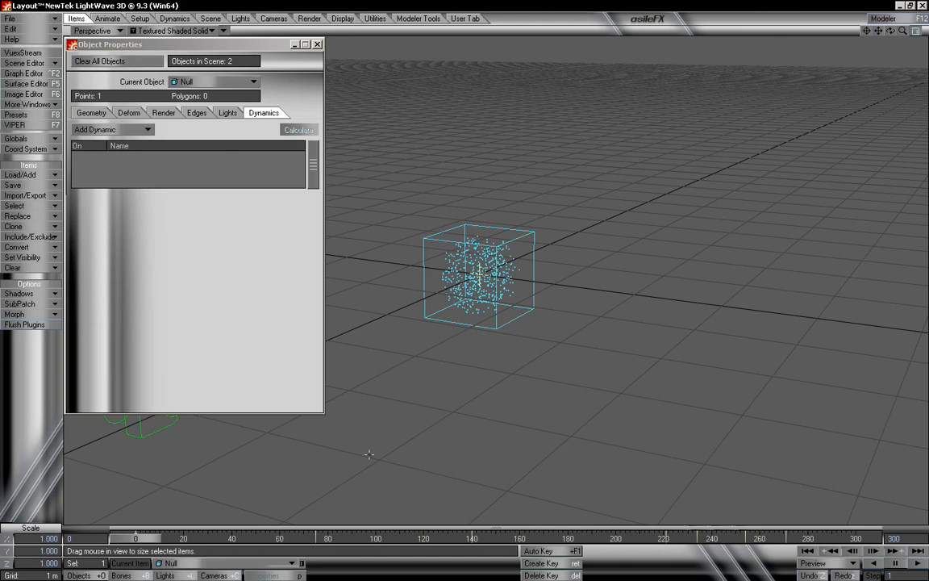
pyautogui.press('-')
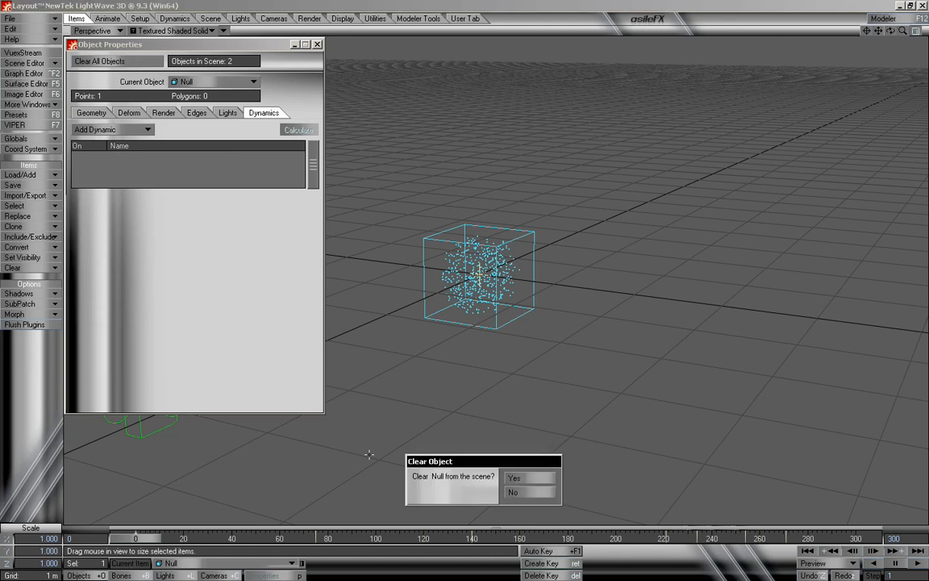
pyautogui.press('Return')
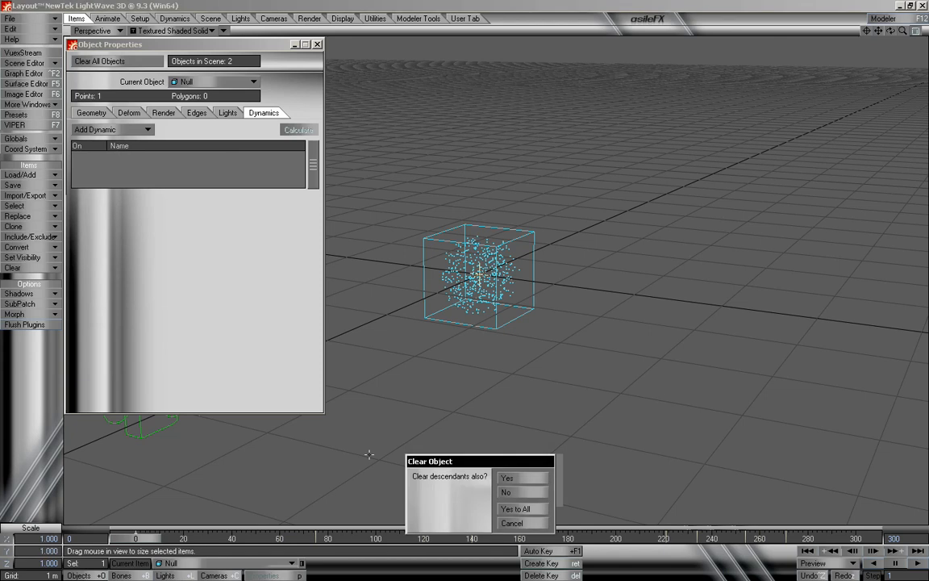
pyautogui.click(528, 493)
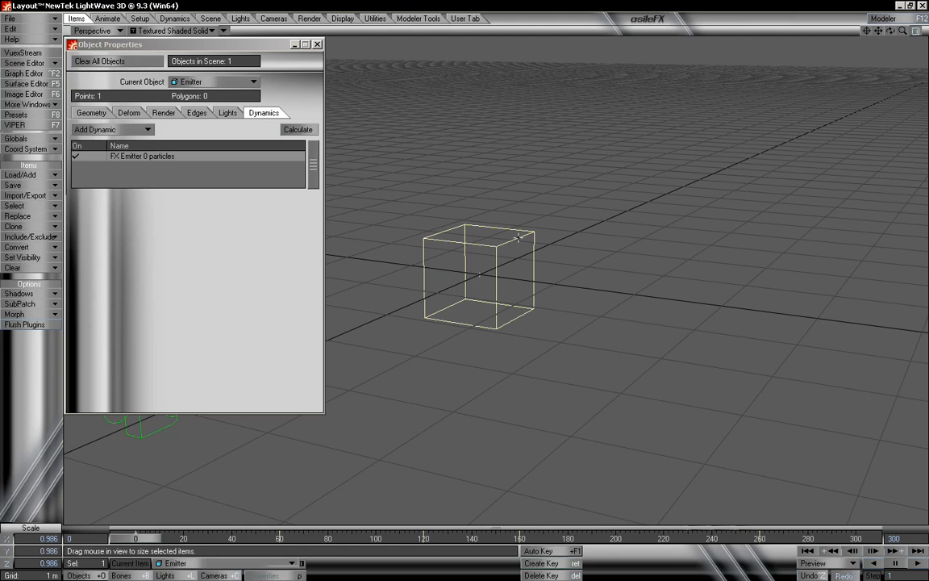
# Set the FX Emitter's Key Effect to None and Generate by to Sec.
pyautogui.click(149, 156)
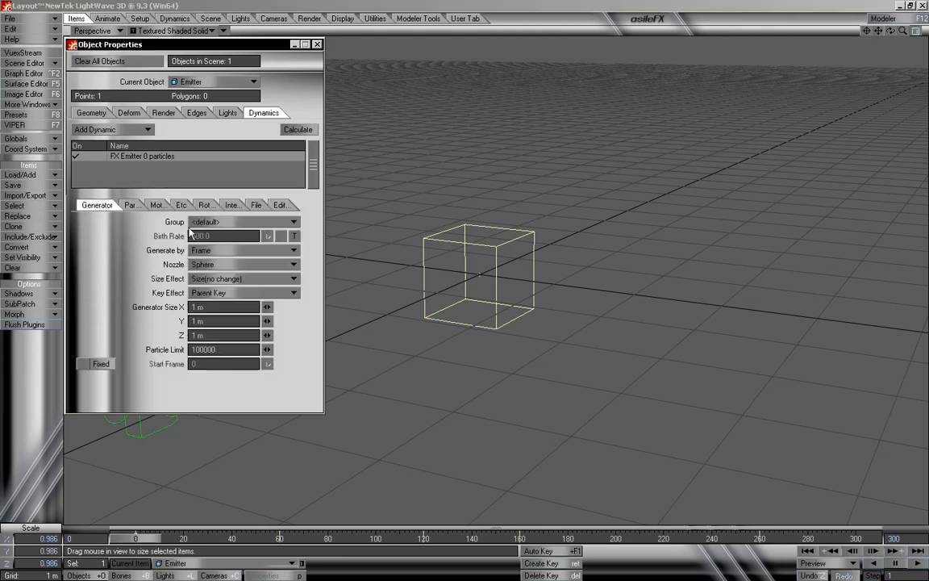
pyautogui.click(212, 294)
pyautogui.click(212, 264)
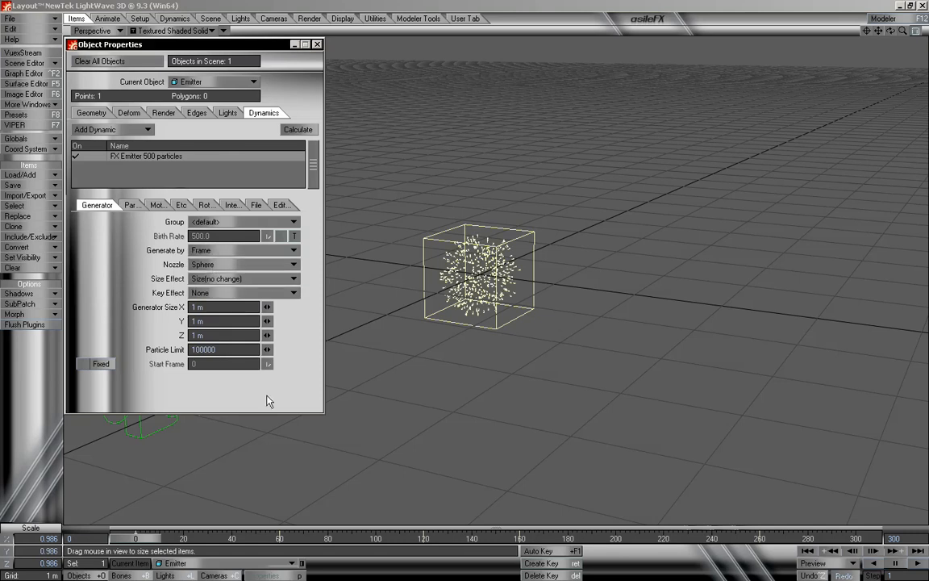
pyautogui.click(229, 250)
pyautogui.click(228, 266)
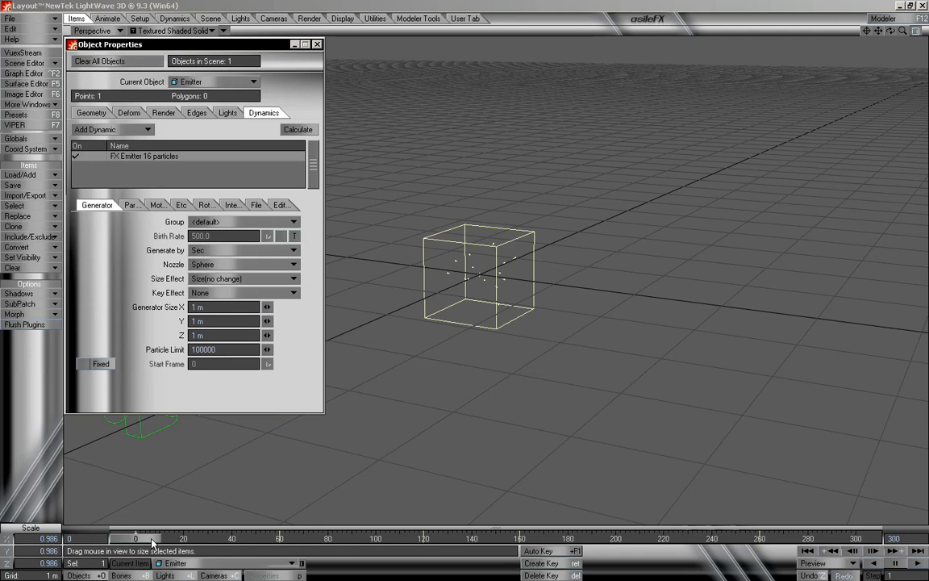
# Create motion keys for the Emitter at frames 60, 120 and 160.
pyautogui.click(874, 551)
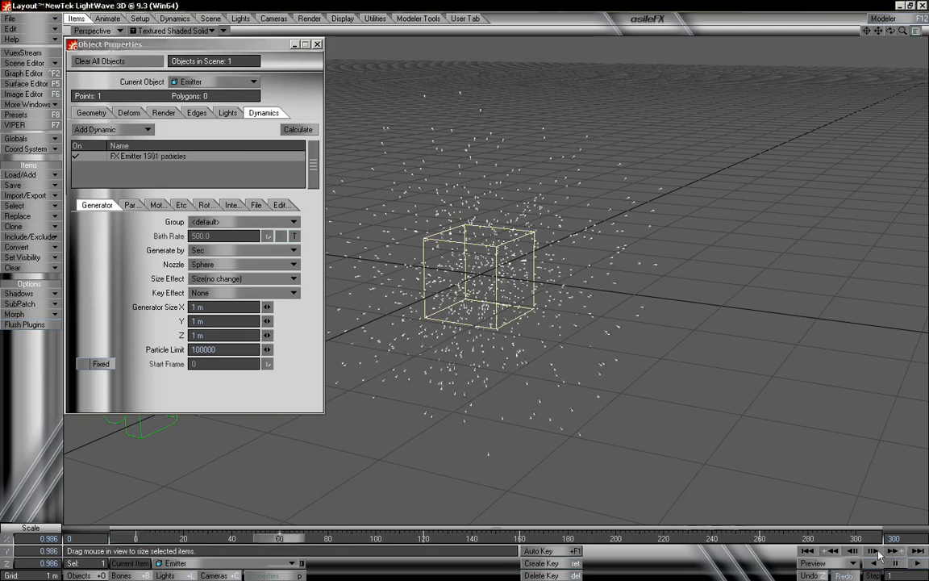
pyautogui.click(539, 564)
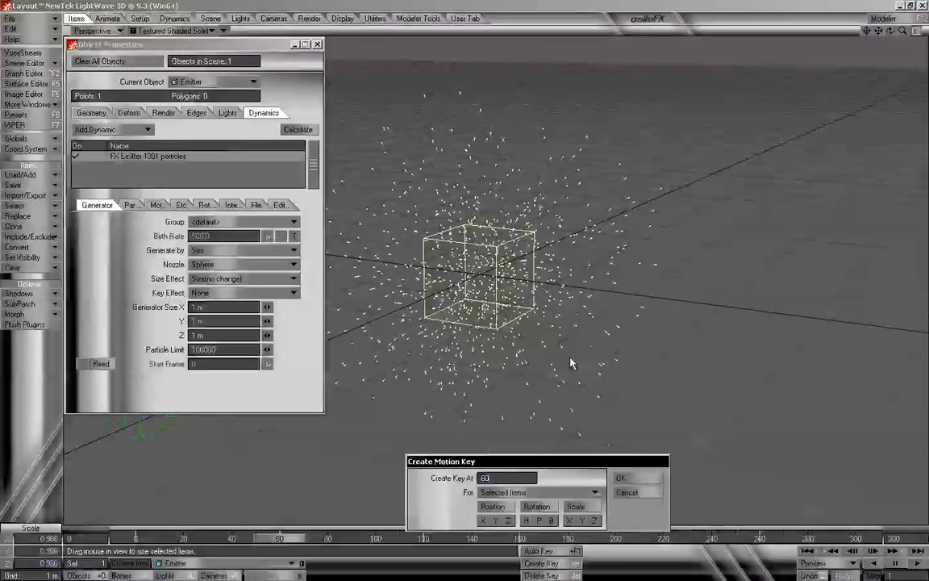
pyautogui.click(627, 477)
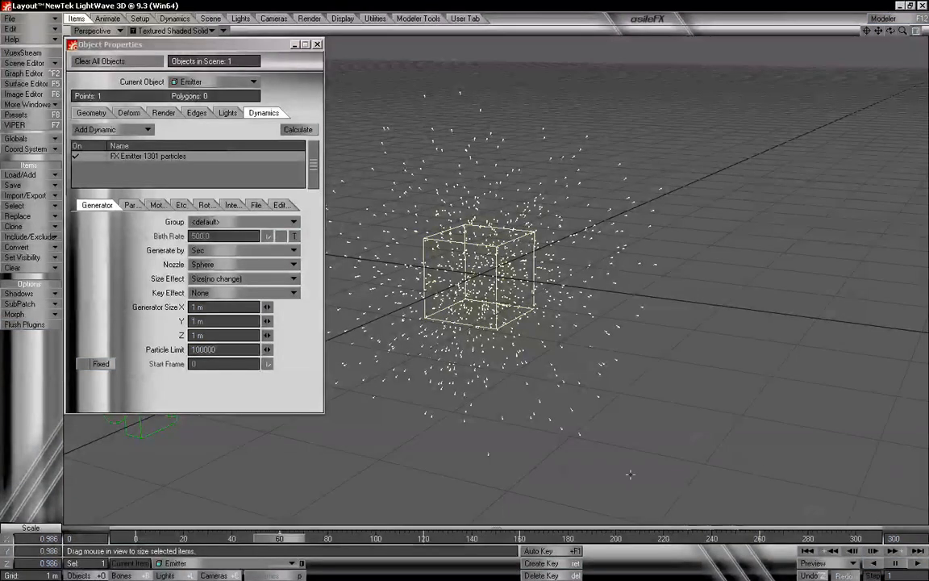
pyautogui.click(544, 568)
pyautogui.click(655, 483)
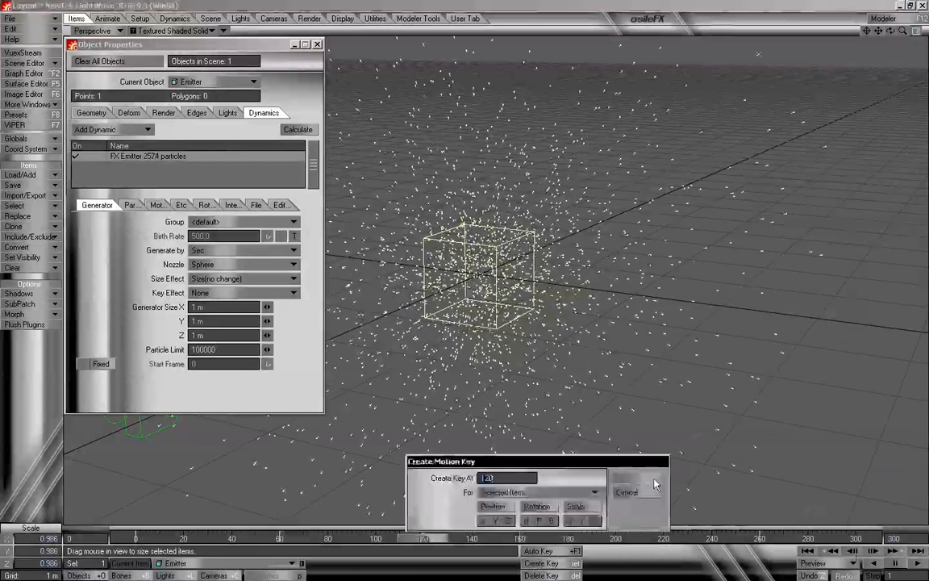
pyautogui.click(901, 554)
pyautogui.press('Return')
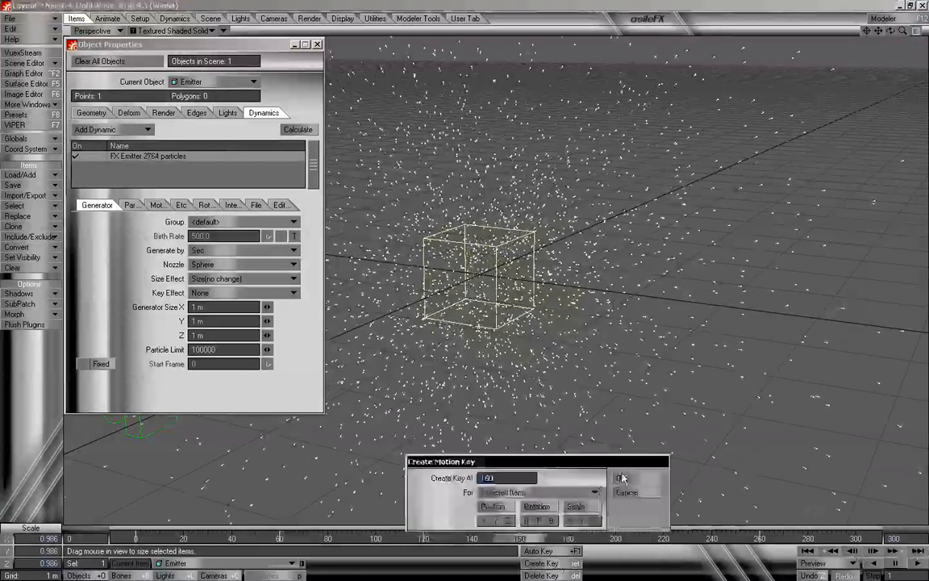
pyautogui.press('Return')
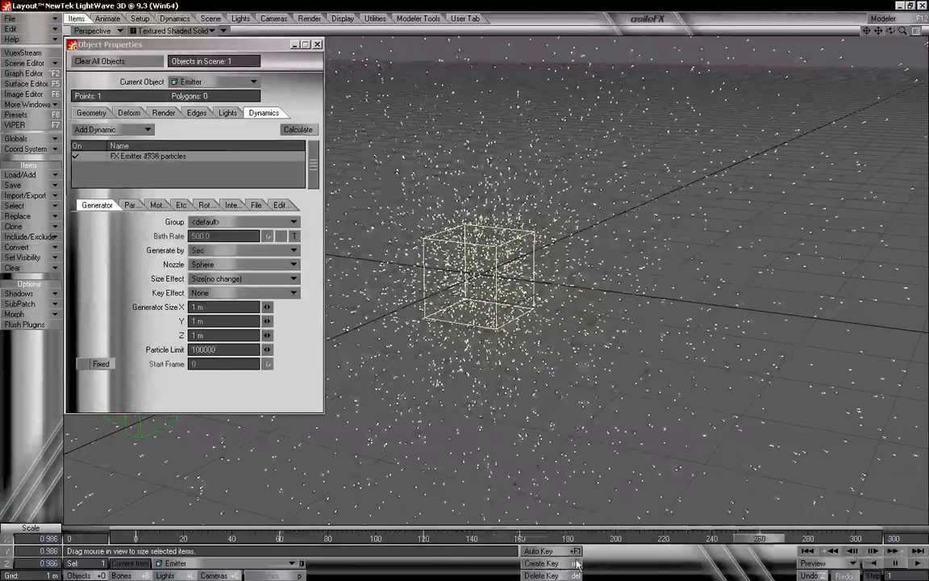
pyautogui.press('Return')
pyautogui.press('Return')
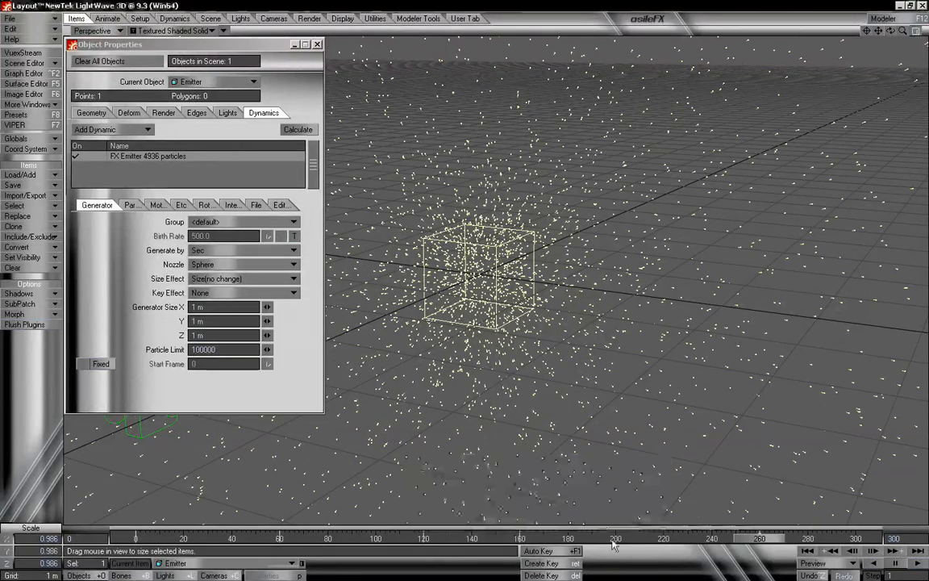
pyautogui.press('Return')
pyautogui.press('Return')
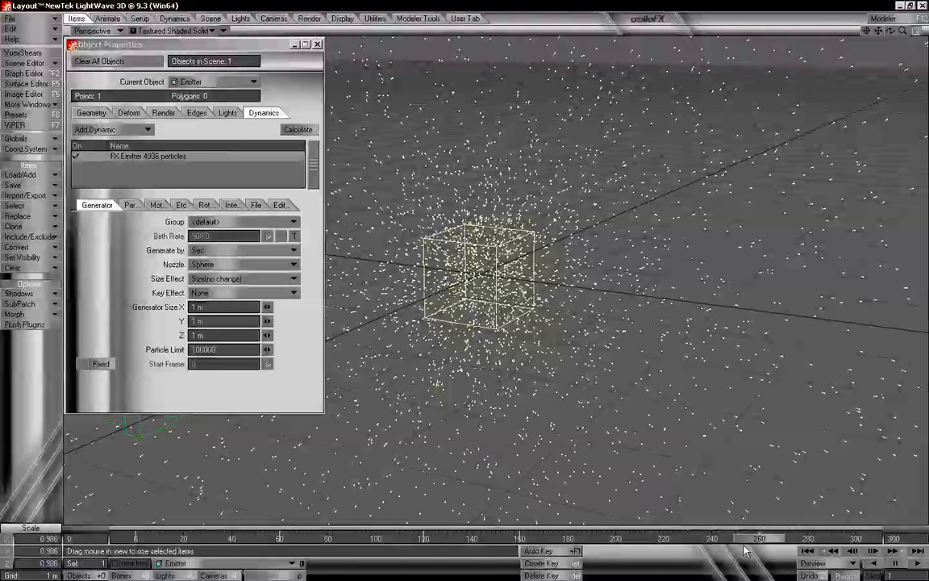
# Delete the Emitter's motion keys at frames 160, 120 and 60, and return to frame 0.
pyautogui.press('Delete')
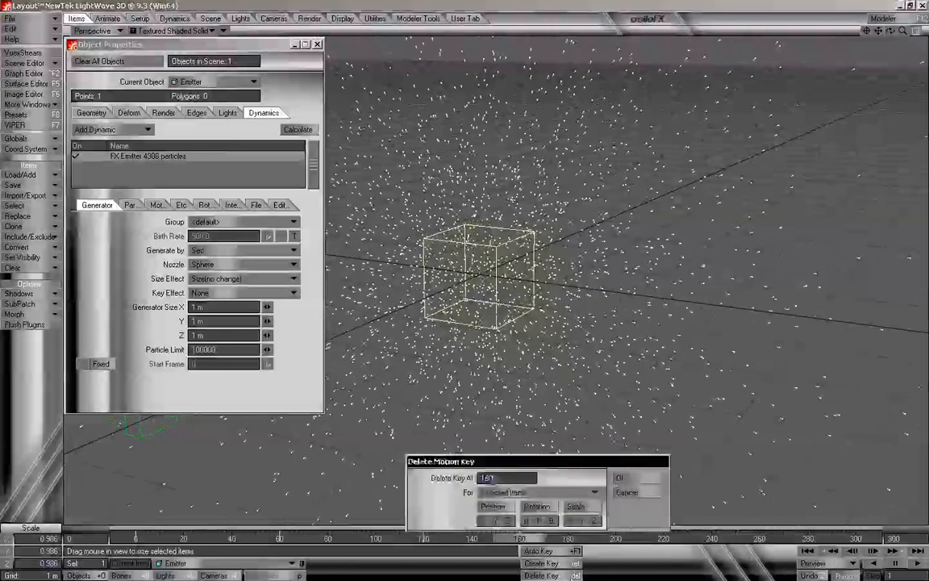
pyautogui.click(634, 478)
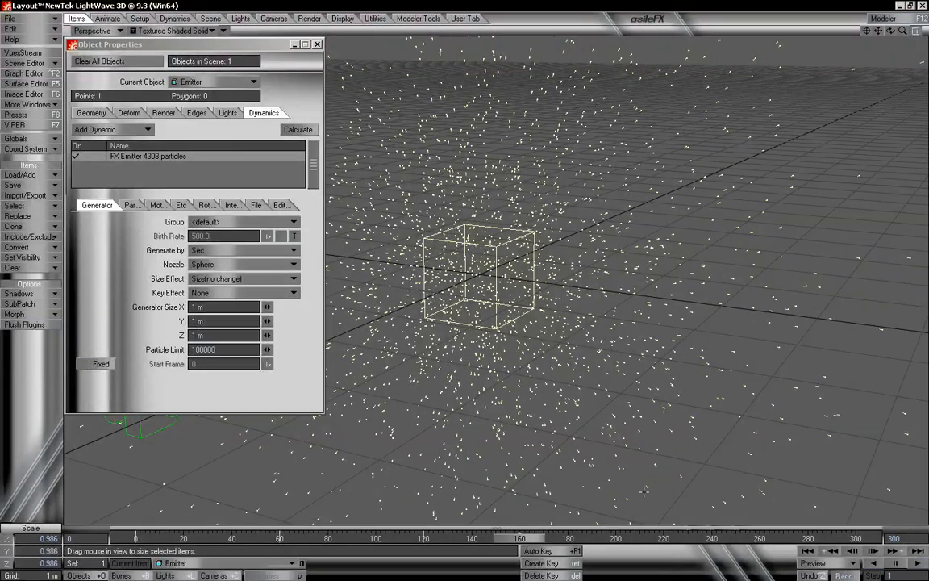
pyautogui.click(830, 553)
pyautogui.click(551, 574)
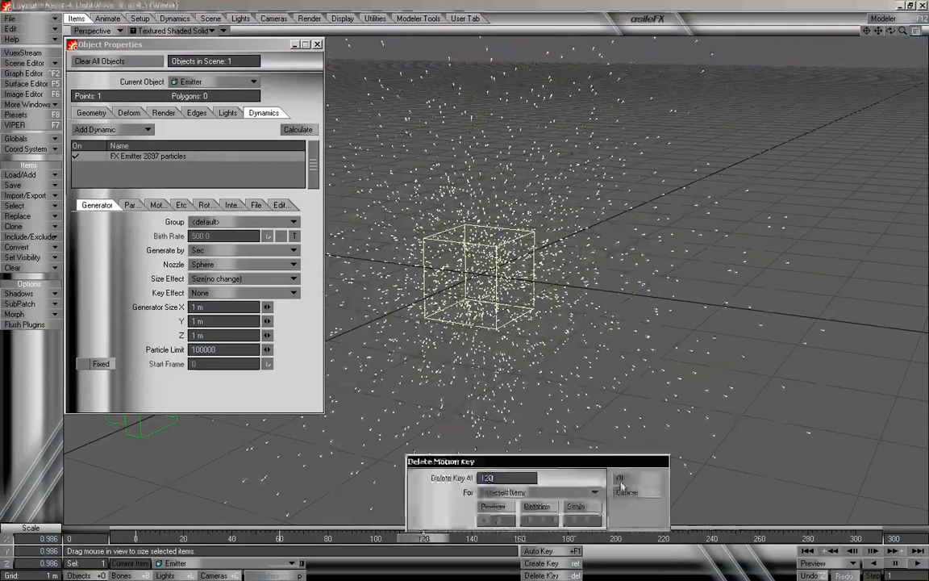
pyautogui.click(626, 477)
pyautogui.click(831, 552)
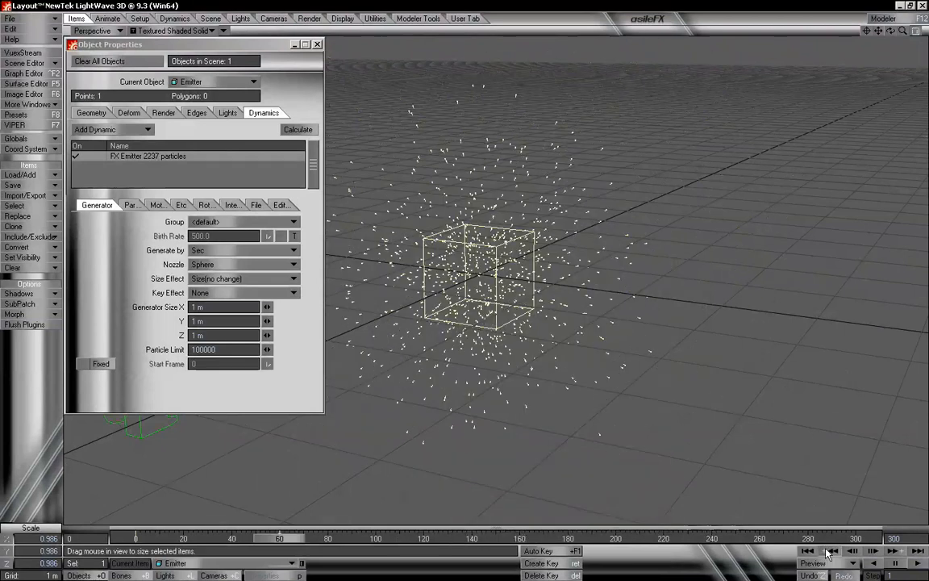
pyautogui.click(546, 574)
pyautogui.click(558, 435)
pyautogui.moveTo(289, 538); pyautogui.dragTo(136, 538)
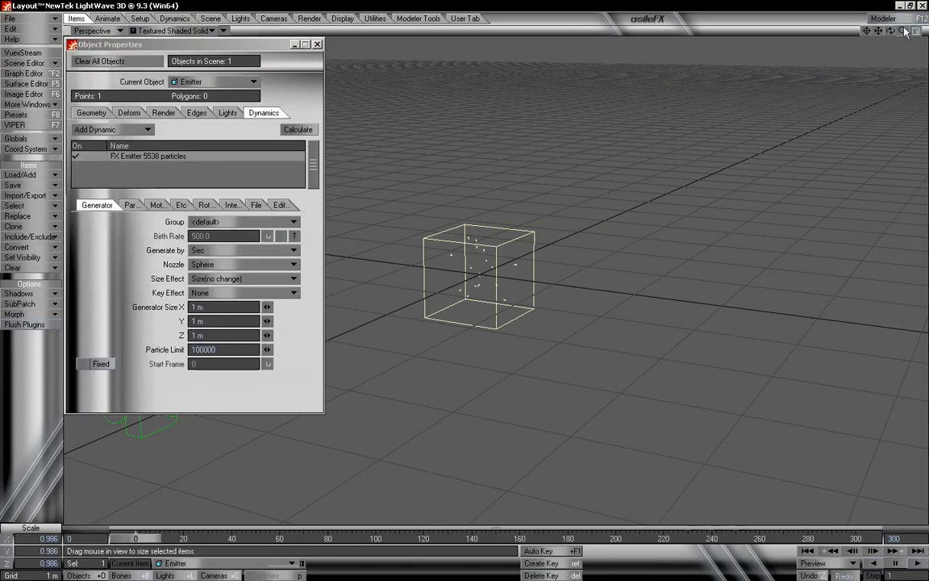
# Move the Emitter along Z to about -2.45 m at frame 0 and about 14.81 m at frame 300.
pyautogui.moveTo(904, 30); pyautogui.dragTo(847, 60)
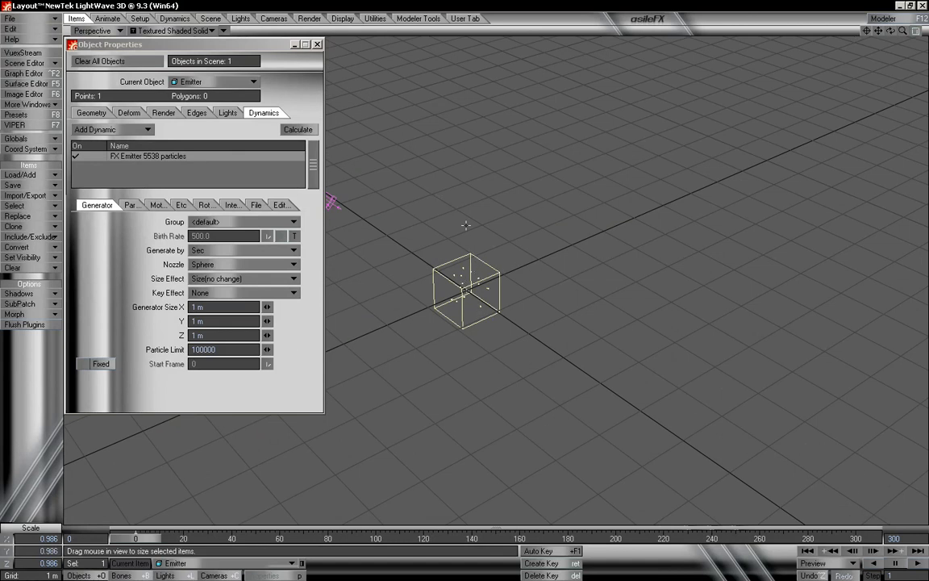
pyautogui.press('t')
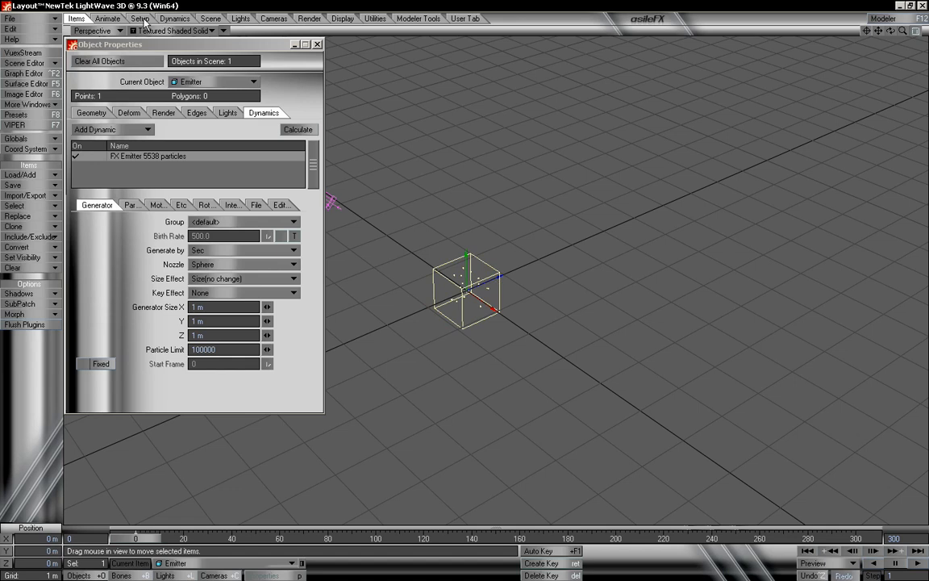
pyautogui.click(107, 18)
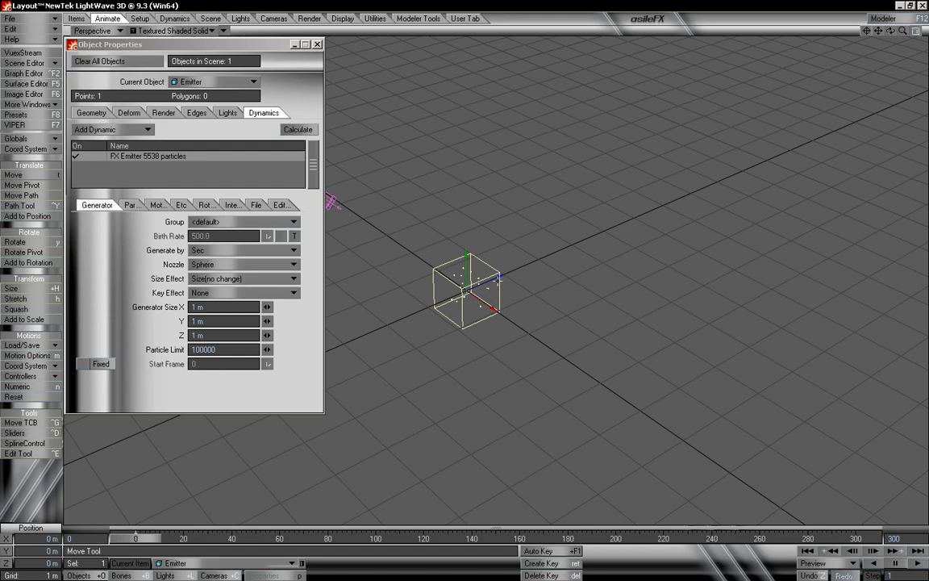
pyautogui.moveTo(499, 278); pyautogui.dragTo(403, 316)
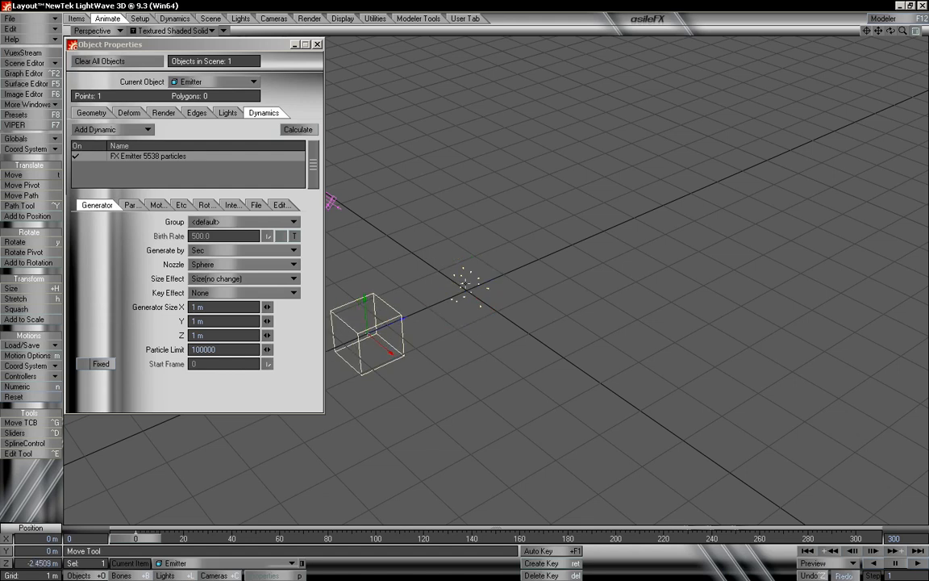
pyautogui.moveTo(136, 539); pyautogui.dragTo(856, 539)
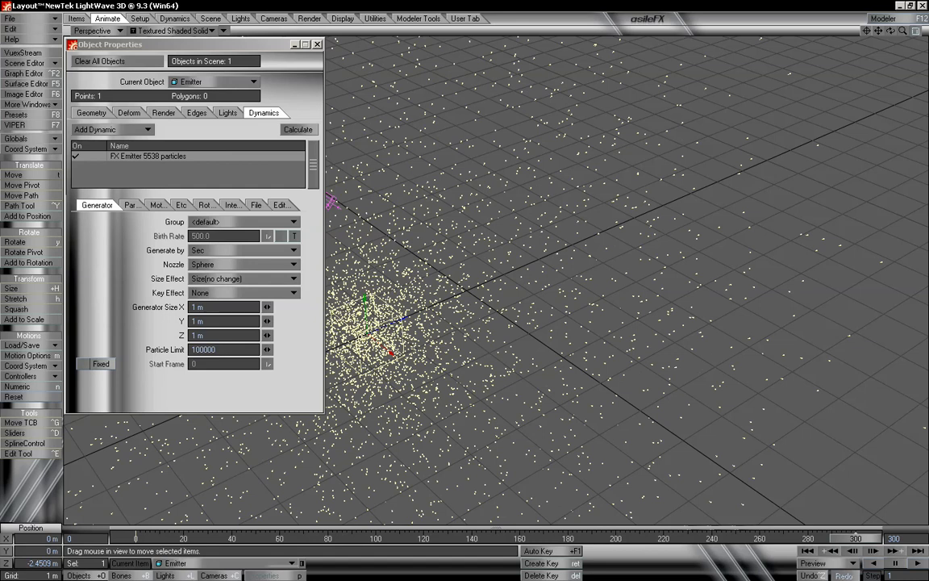
pyautogui.moveTo(403, 317); pyautogui.dragTo(872, 117)
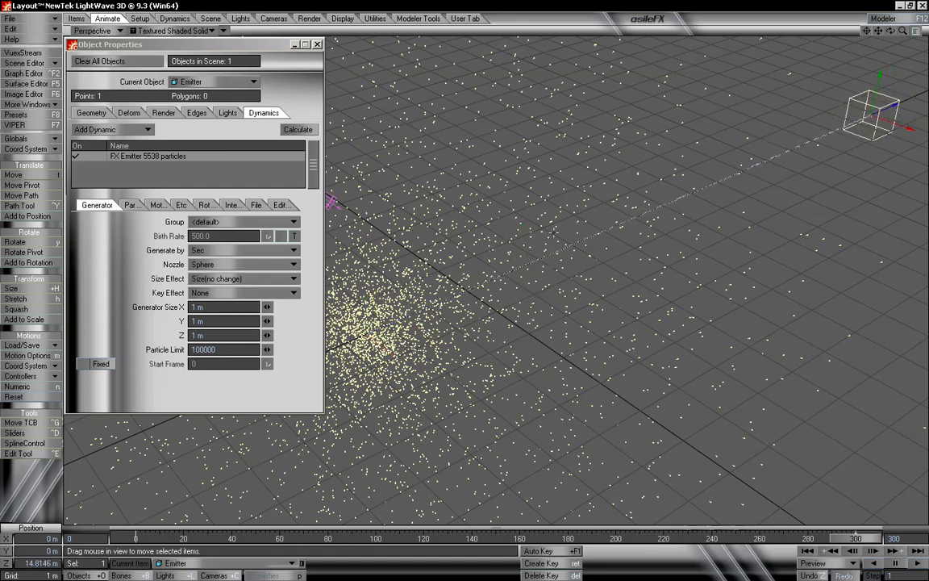
# Move the Emitter back along Z to about 817 mm at frame 150, and scrub back to frame 0 to review the motion.
pyautogui.moveTo(855, 539); pyautogui.dragTo(478, 538)
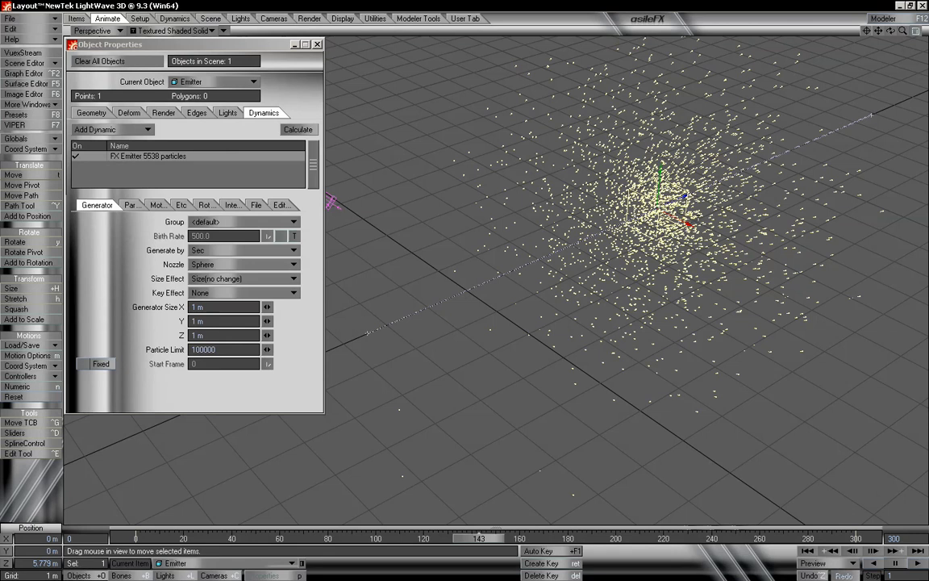
pyautogui.moveTo(484, 541); pyautogui.dragTo(497, 540)
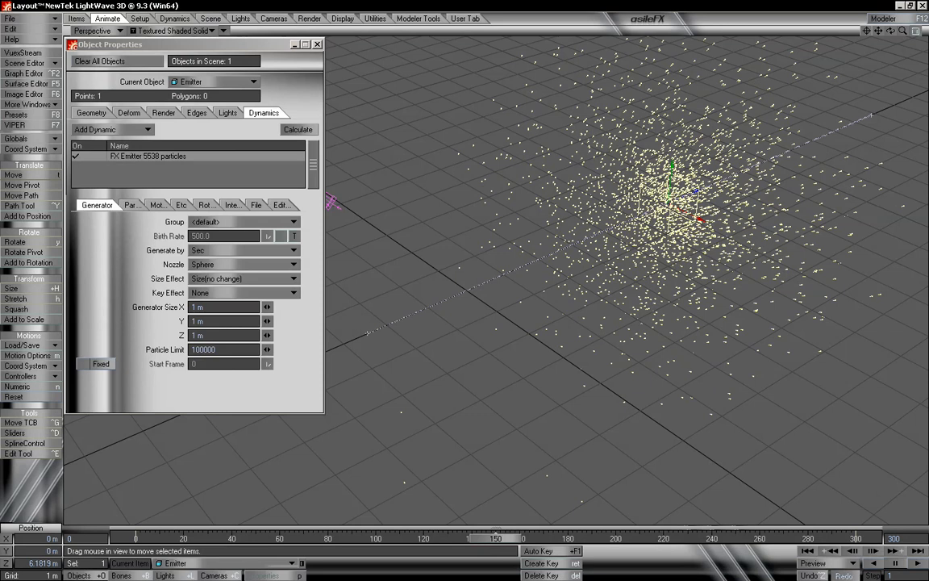
pyautogui.moveTo(697, 192); pyautogui.dragTo(530, 263)
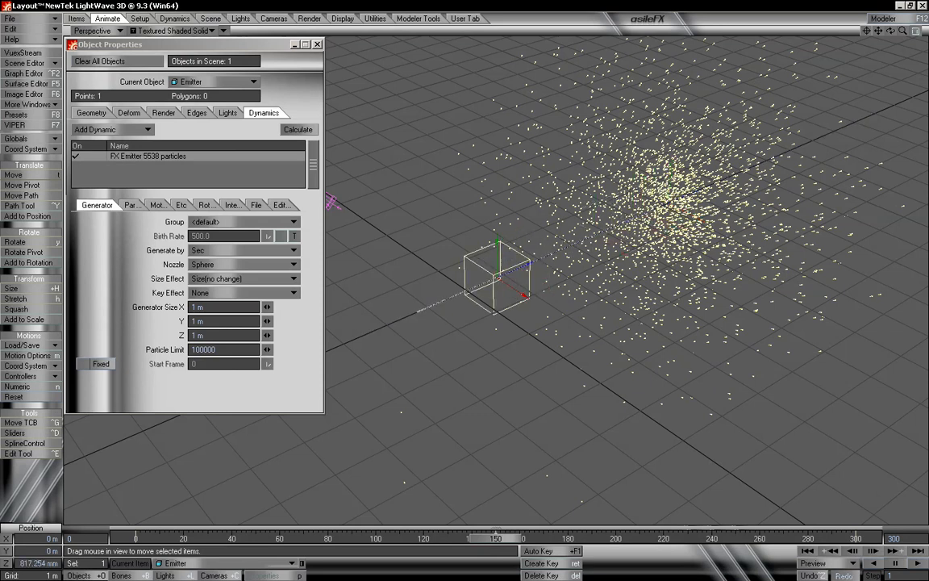
pyautogui.moveTo(502, 540); pyautogui.dragTo(479, 539)
pyautogui.moveTo(519, 538); pyautogui.dragTo(134, 538)
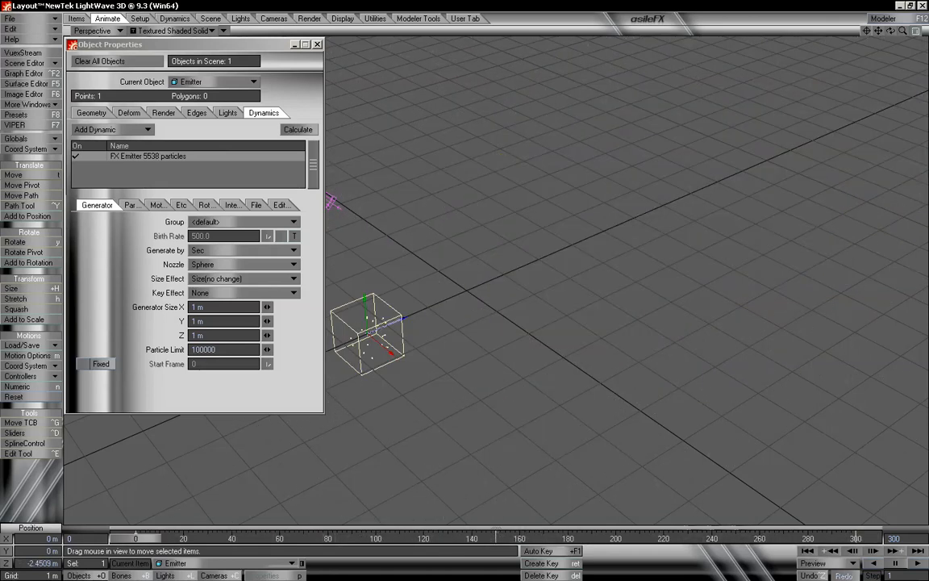
# Set the FX Emitter's Generate by to Speed and start calculating the particles.
pyautogui.click(206, 251)
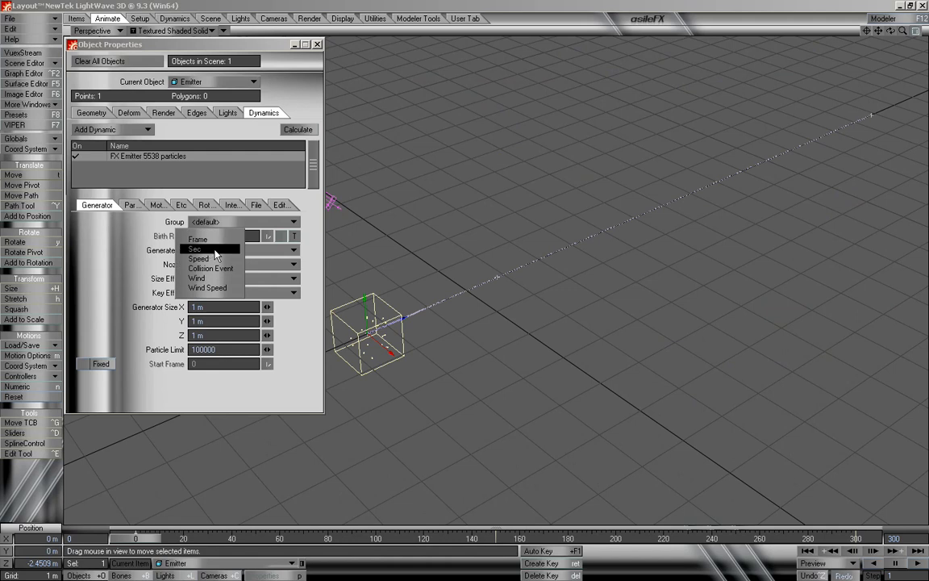
pyautogui.click(209, 259)
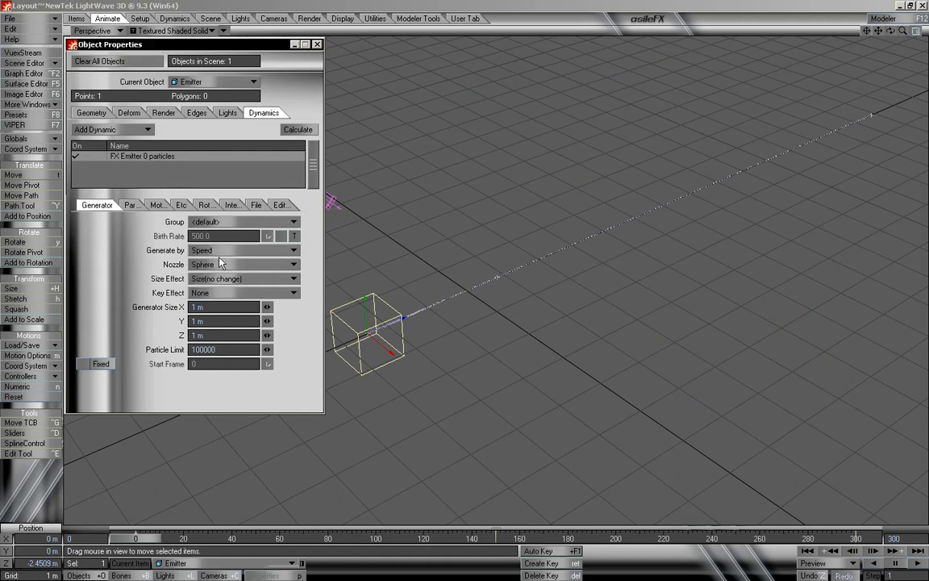
pyautogui.click(298, 129)
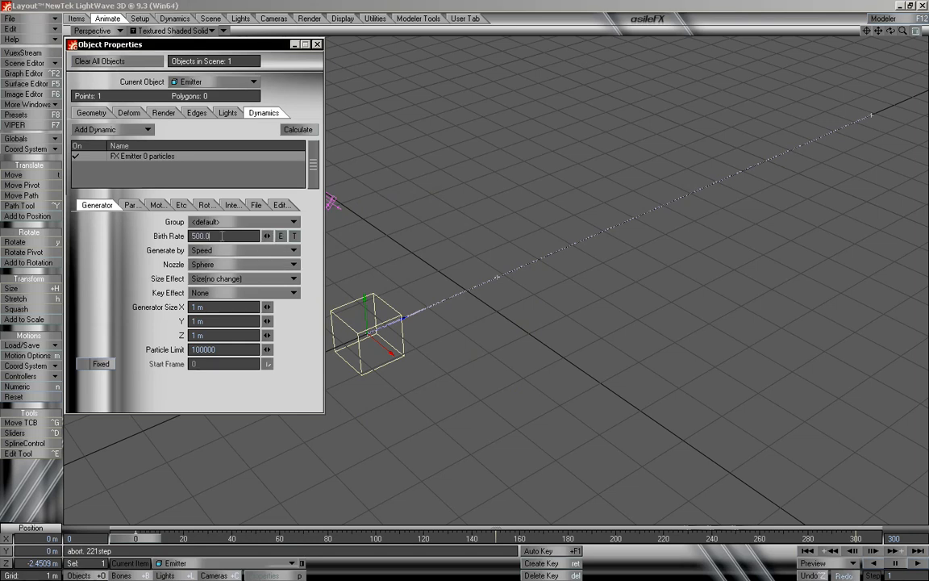
# Set the Birth Rate to 50, calculate the particles, and play back the speed-based emission before returning to frame 0.
pyautogui.click(222, 235)
pyautogui.write('50')
pyautogui.press('Tab')
pyautogui.click(305, 132)
pyautogui.click(914, 565)
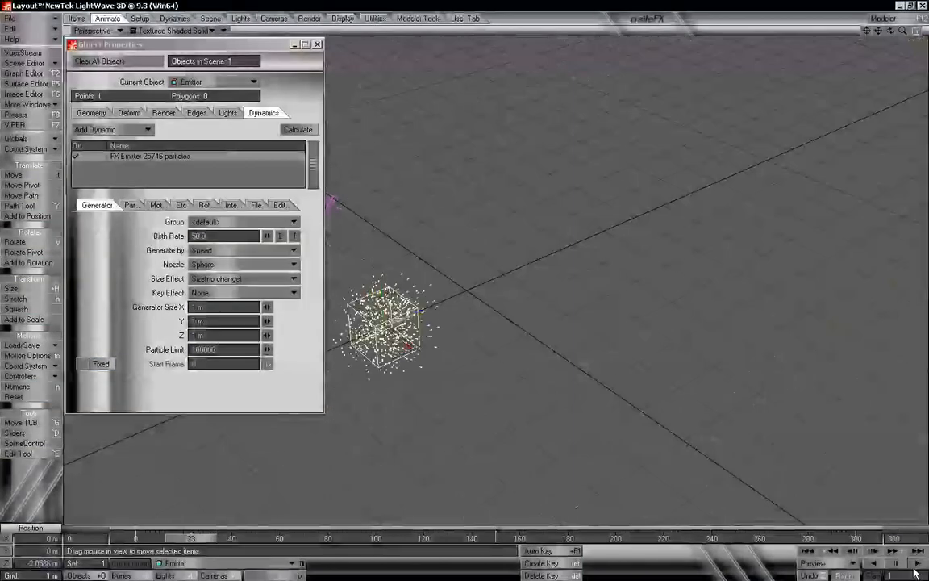
pyautogui.moveTo(224, 542); pyautogui.dragTo(148, 540)
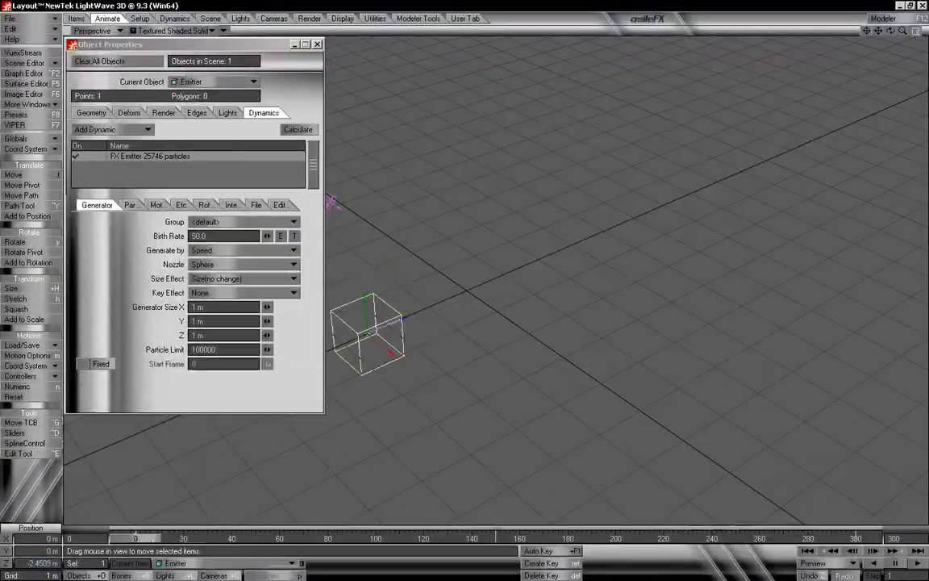
# Reduce the Birth Rate to 10, recalculate the particles, and scrub the timeline to review the emission.
pyautogui.click(214, 234)
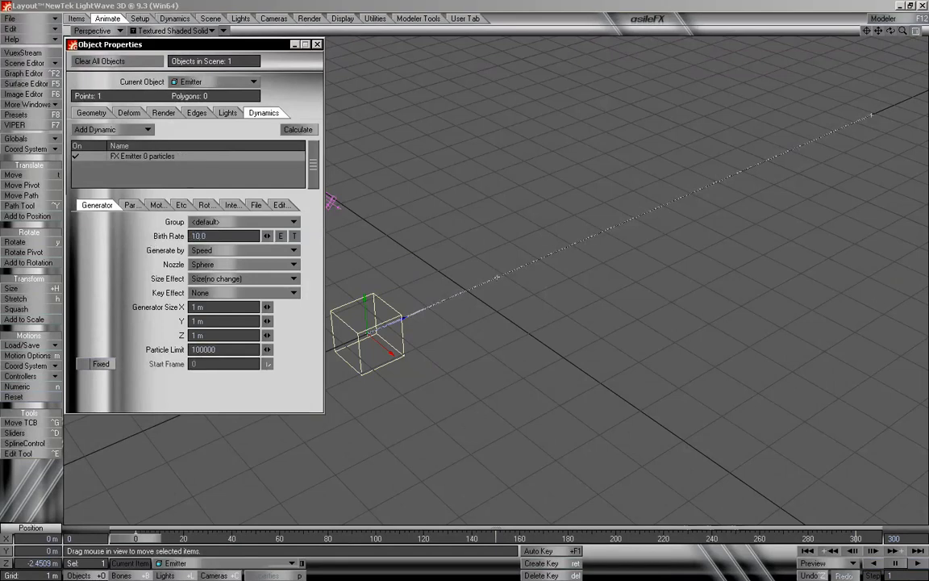
pyautogui.click(308, 134)
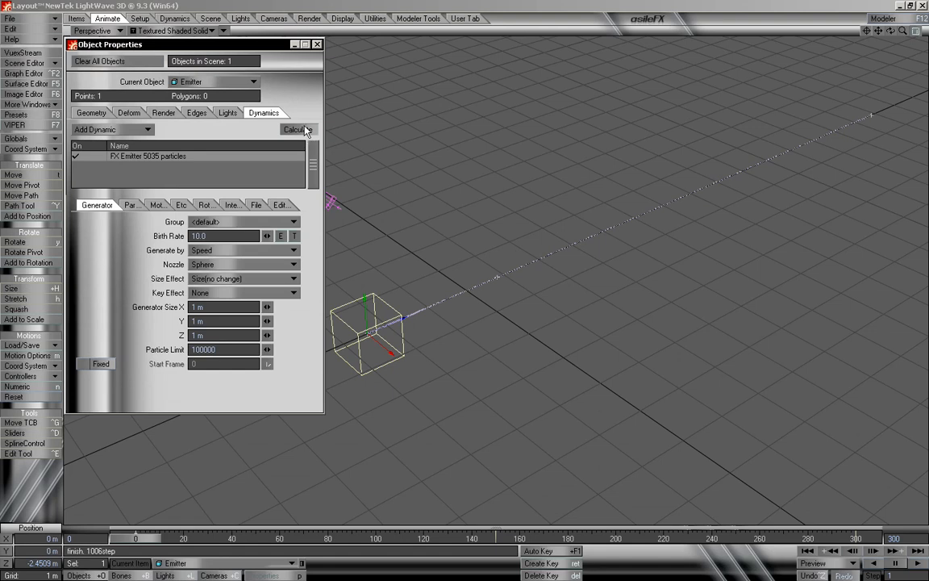
pyautogui.moveTo(158, 543); pyautogui.dragTo(123, 539)
# Set the emitter's Max Speed to 1 m, recalculate the particles, and scrub through the timeline to review the emission.
pyautogui.click(156, 205)
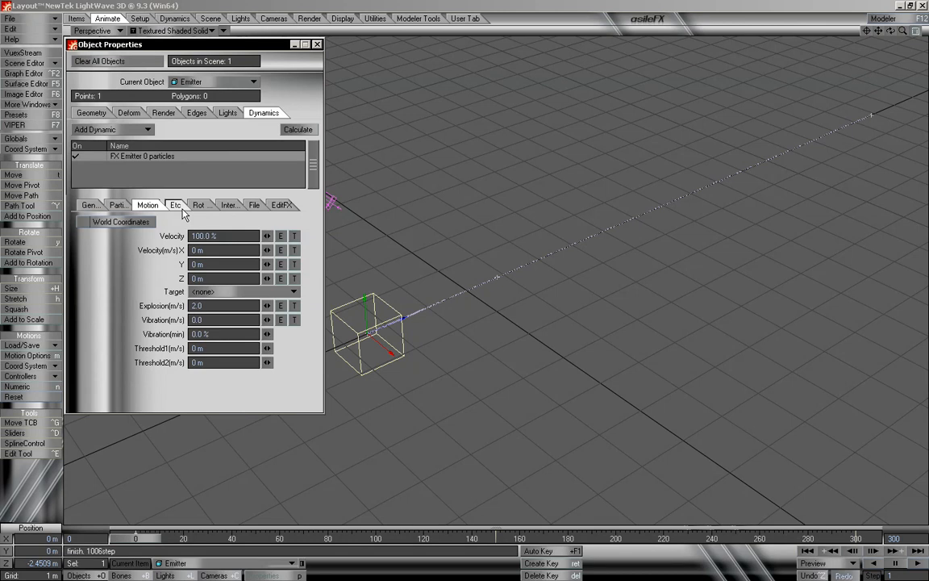
pyautogui.click(176, 206)
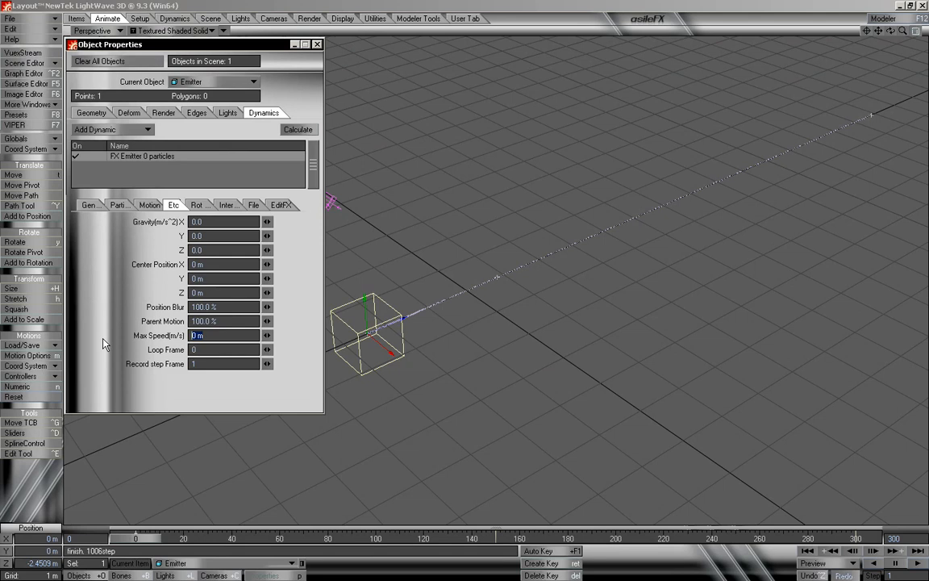
pyautogui.write('1')
pyautogui.press('Tab')
pyautogui.click(293, 130)
pyautogui.moveTo(140, 542); pyautogui.dragTo(680, 539)
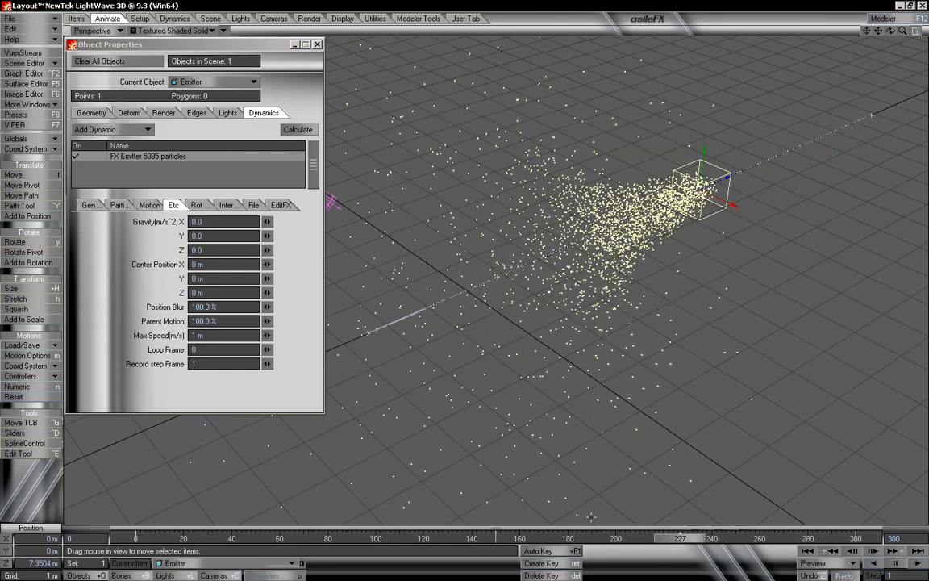
pyautogui.moveTo(687, 548); pyautogui.dragTo(135, 539)
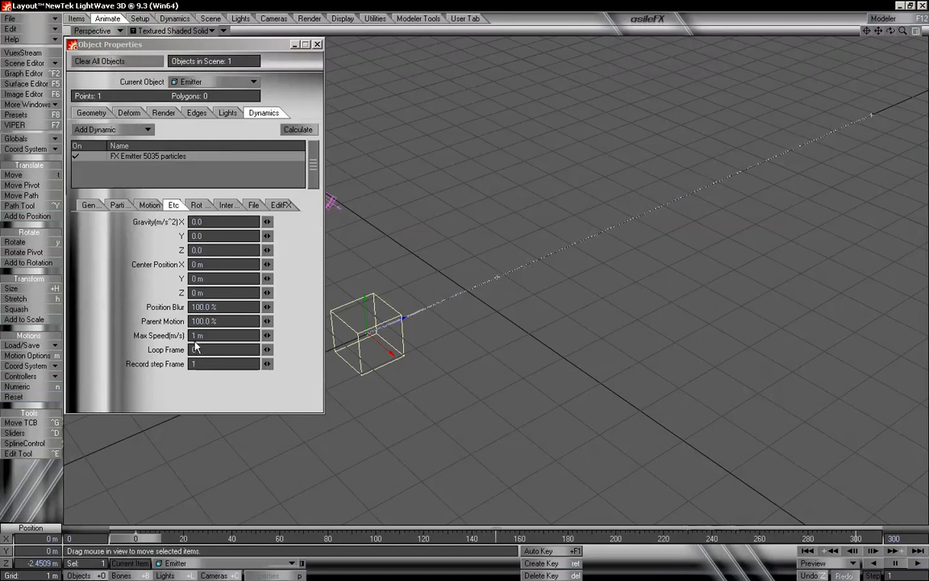
# Set the emitter's Max Speed to 2 m.
pyautogui.moveTo(210, 334); pyautogui.dragTo(167, 338)
pyautogui.write('2')
pyautogui.press('Tab')
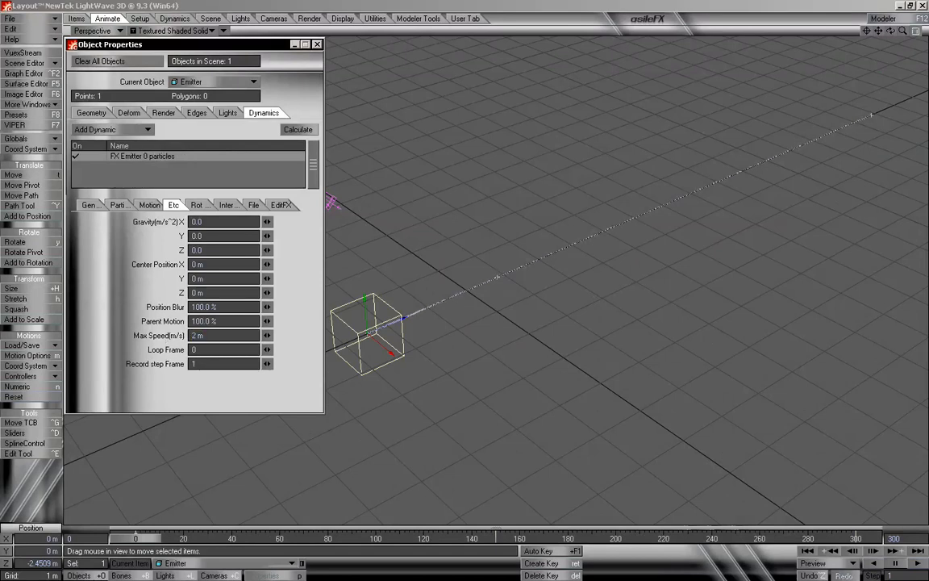
# Recalculate the particles at the current Max Speed, set Max Speed to 0.2 m and calculate the emission again.
pyautogui.click(309, 131)
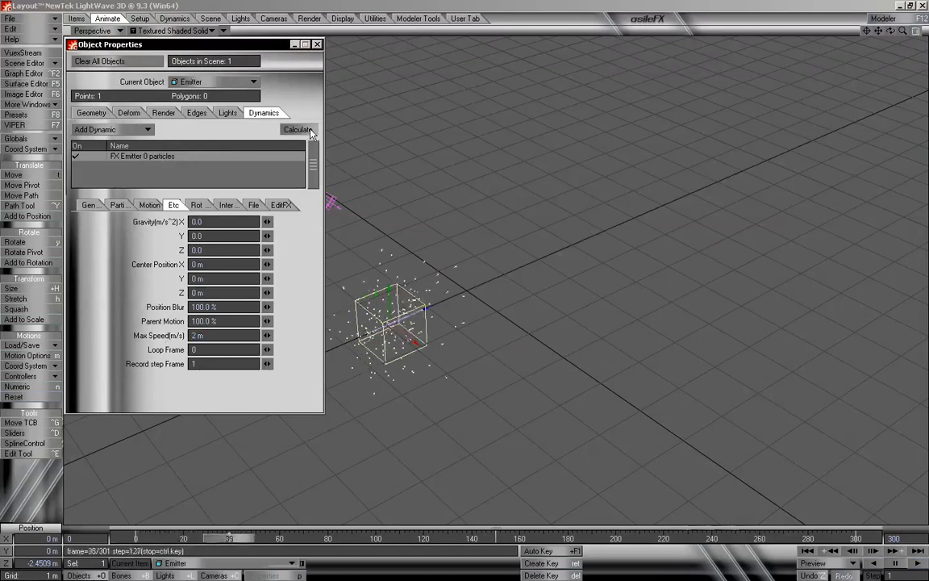
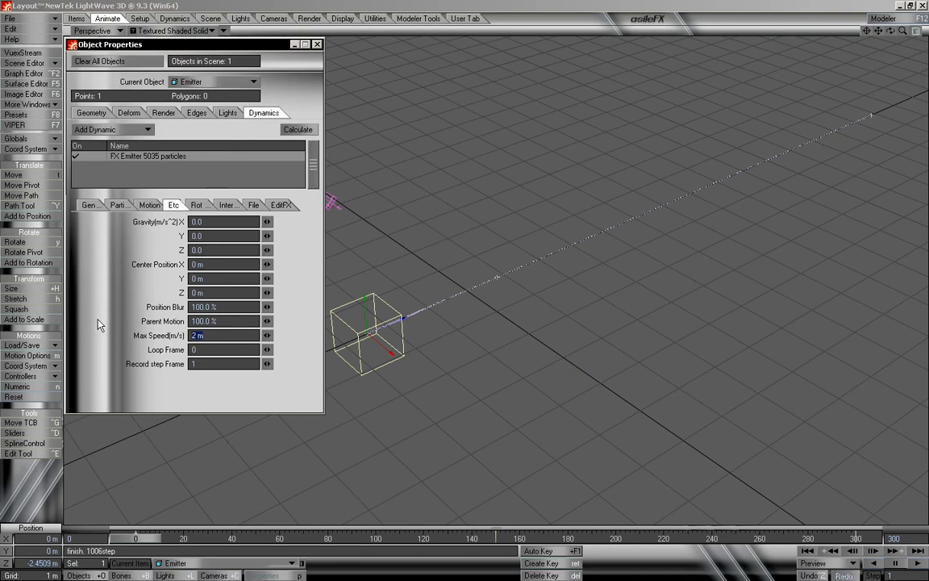
pyautogui.write('.2')
pyautogui.press('Tab')
pyautogui.click(311, 132)
pyautogui.click(149, 205)
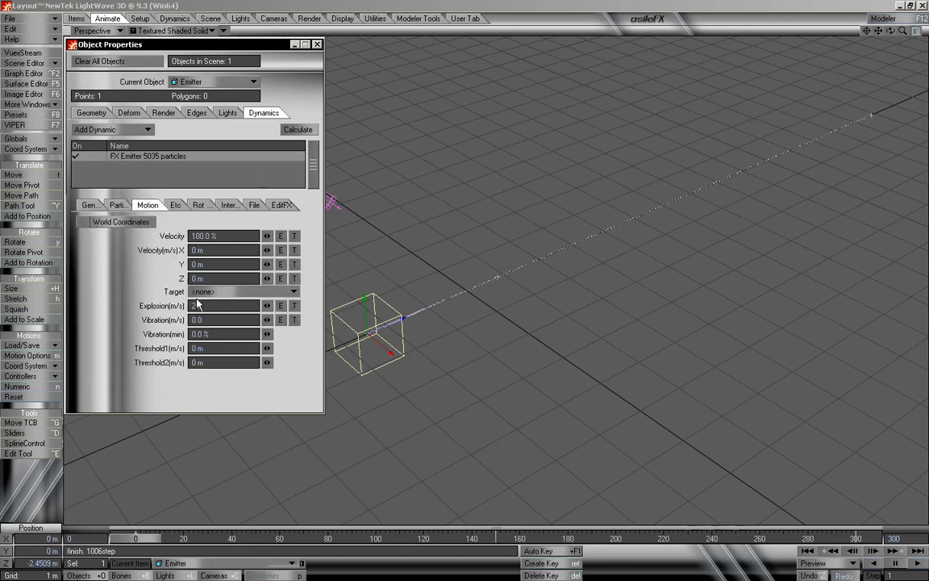
pyautogui.click(174, 205)
pyautogui.moveTo(141, 542); pyautogui.dragTo(121, 538)
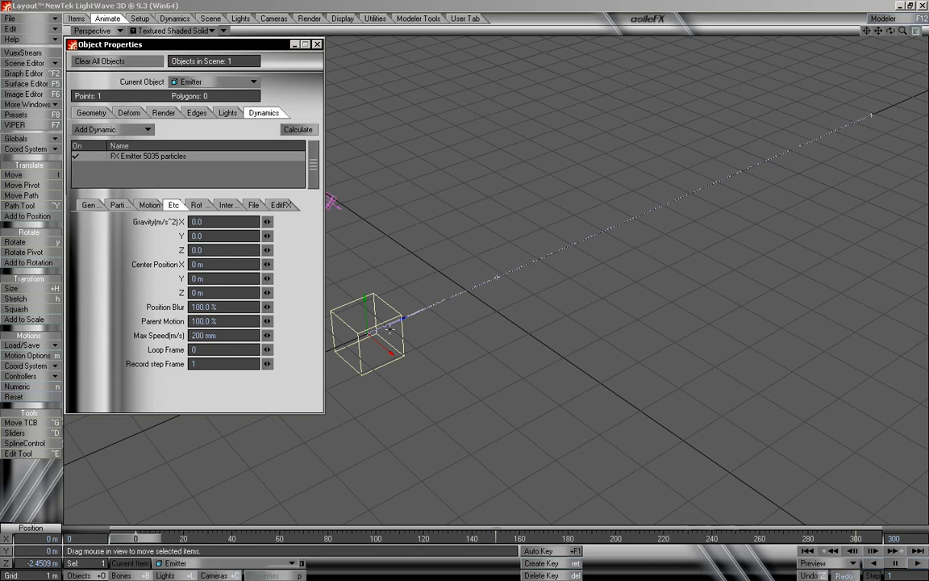
# Delete the emitter's motion keys at frames 150 and 300, and return the timeline to frame 0.
pyautogui.click(863, 562)
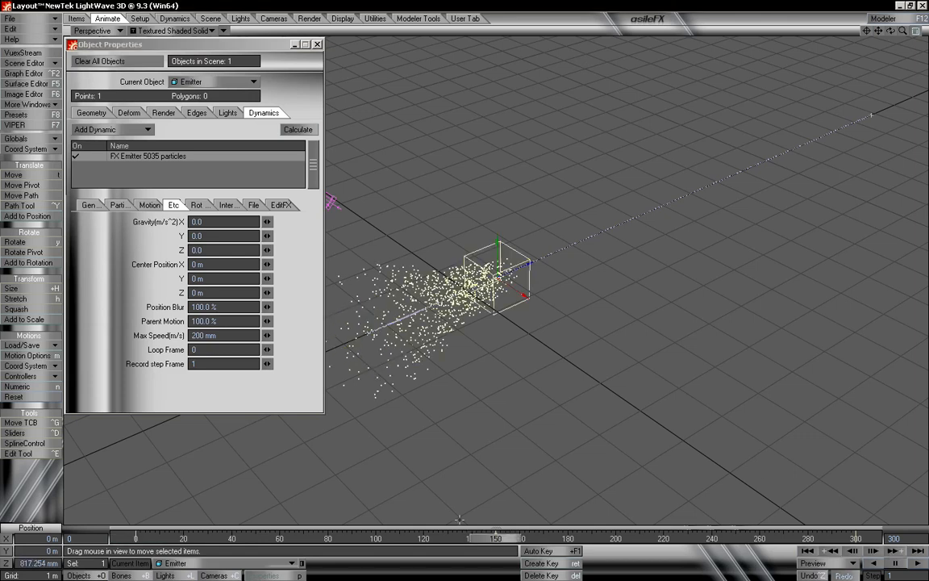
pyautogui.click(567, 575)
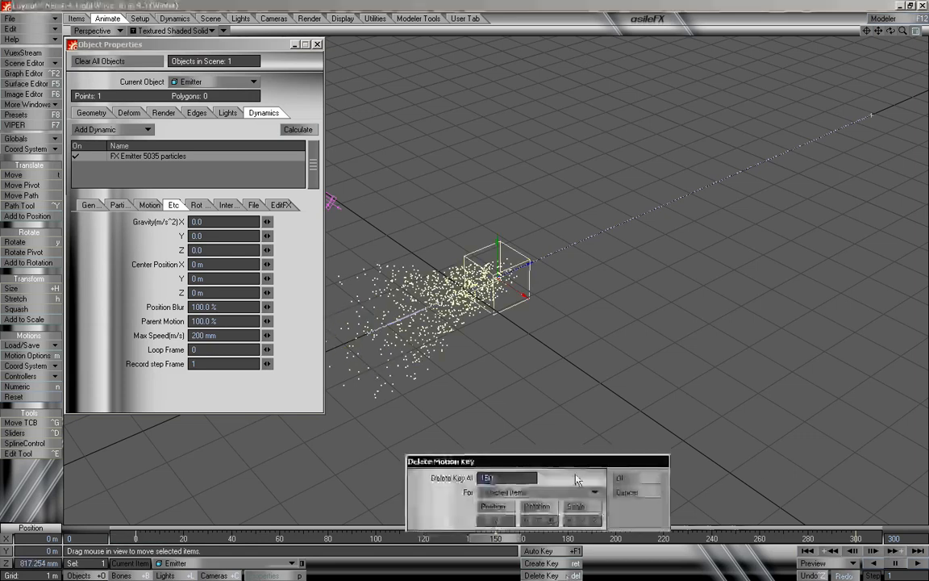
pyautogui.click(622, 477)
pyautogui.click(887, 553)
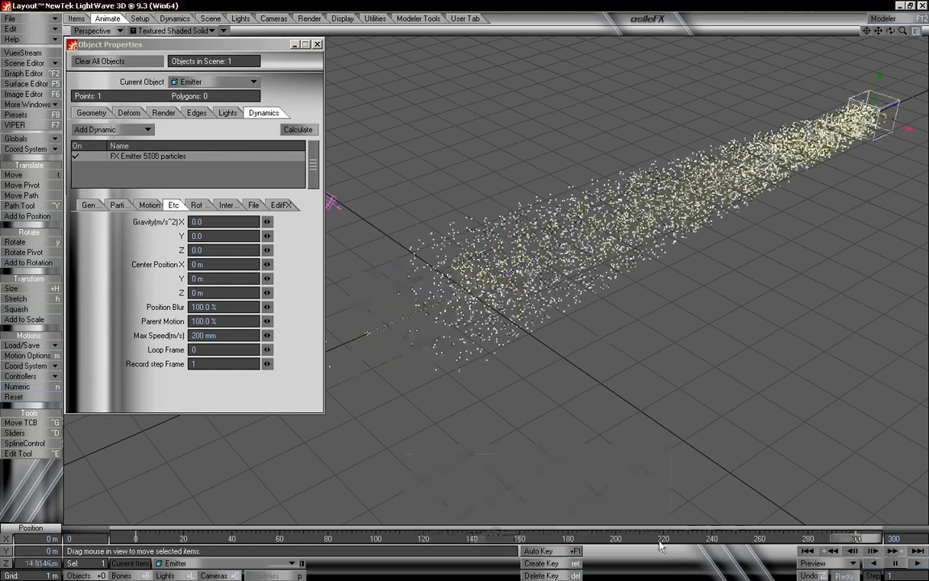
pyautogui.press('Delete')
pyautogui.click(639, 481)
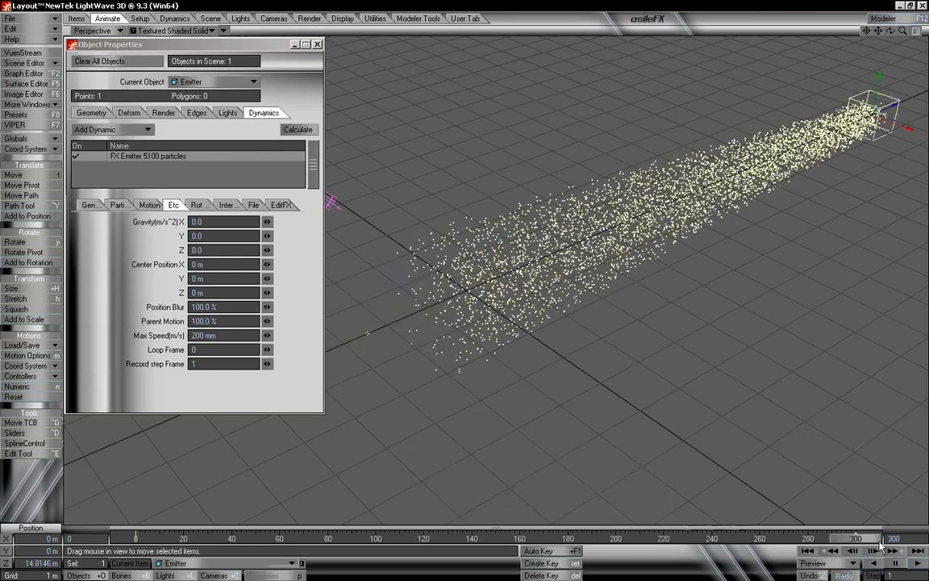
pyautogui.moveTo(871, 542); pyautogui.dragTo(151, 542)
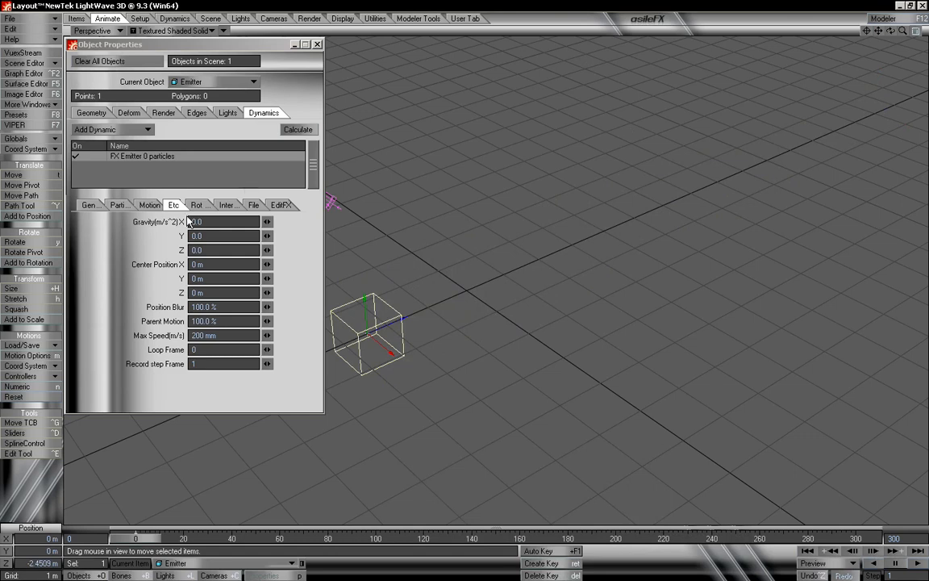
# Set the emitter's Generate by option to Collision Event and close its properties.
pyautogui.click(91, 206)
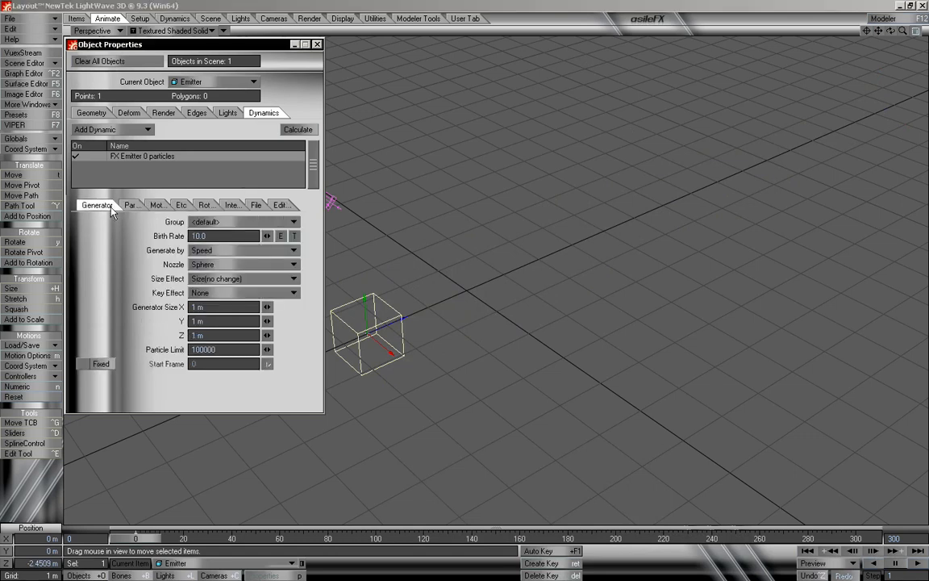
pyautogui.click(235, 251)
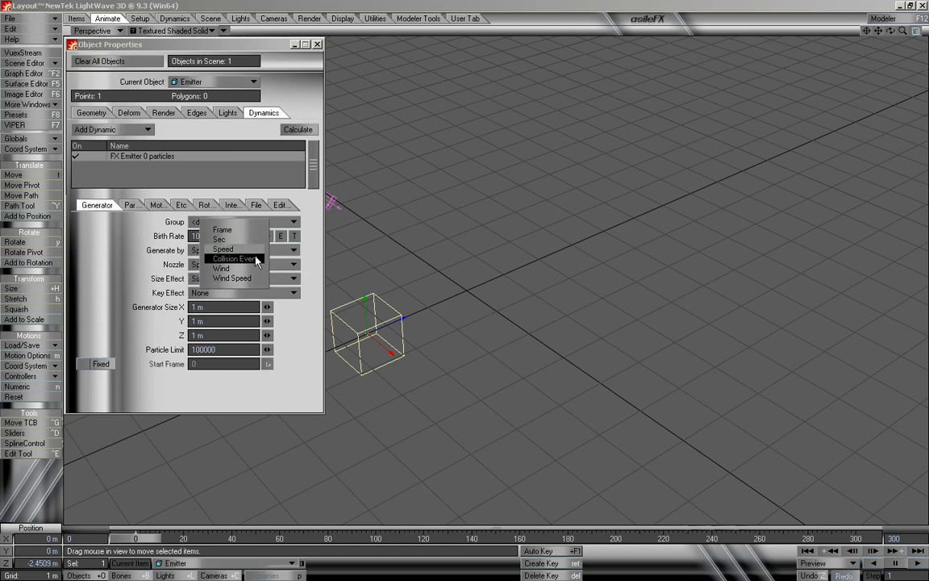
pyautogui.click(250, 258)
pyautogui.moveTo(148, 546)
pyautogui.mouseDown()
pyautogui.moveTo(509, 538)
pyautogui.moveTo(126, 538)
pyautogui.moveTo(854, 538)
pyautogui.moveTo(134, 538)
pyautogui.mouseUp()
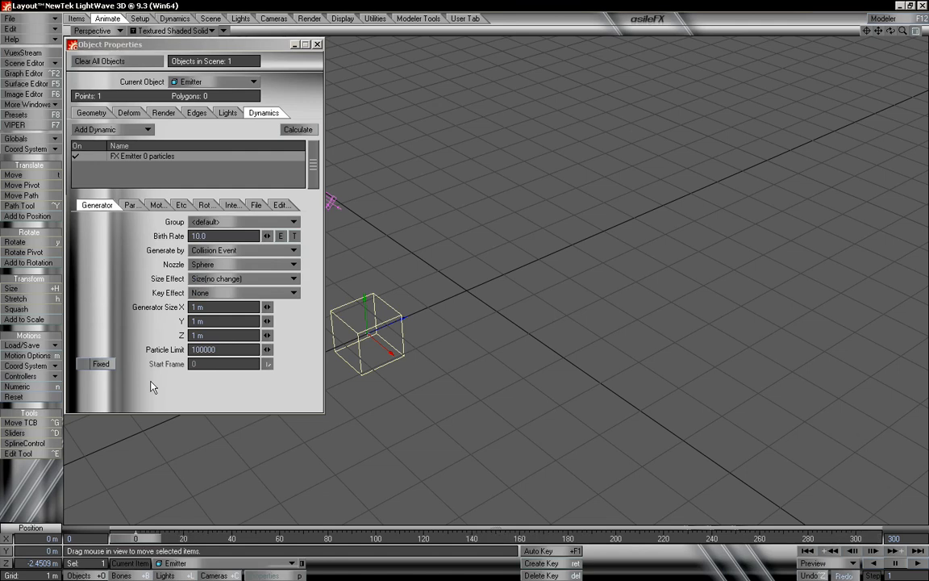
pyautogui.click(318, 45)
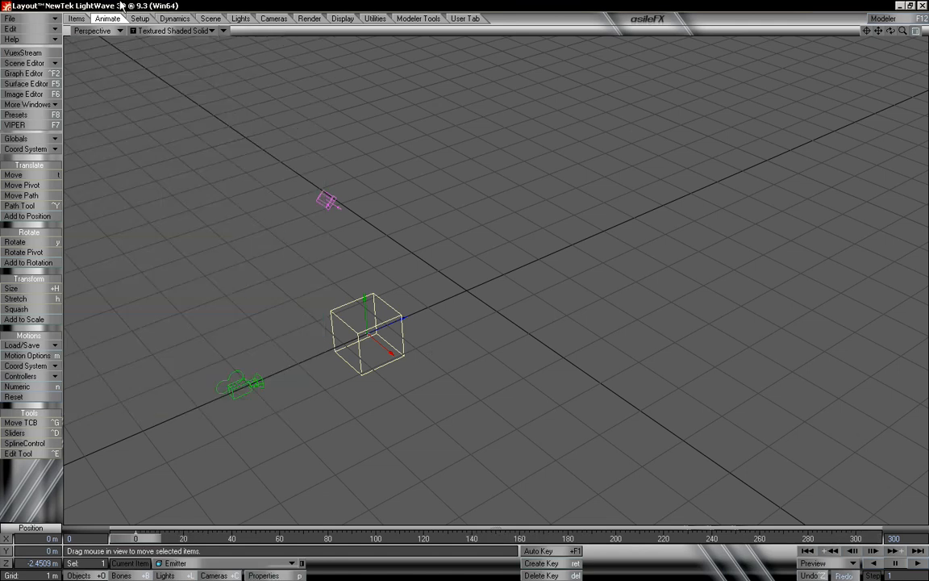
# Add a collision effector with the default name to the scene and set its Mode to Event.
pyautogui.click(174, 18)
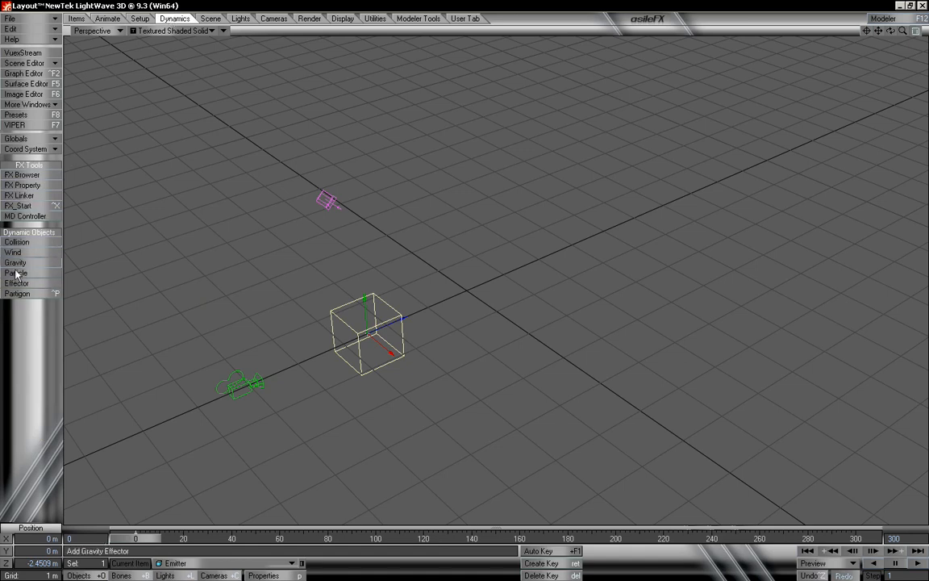
pyautogui.click(16, 242)
pyautogui.click(327, 394)
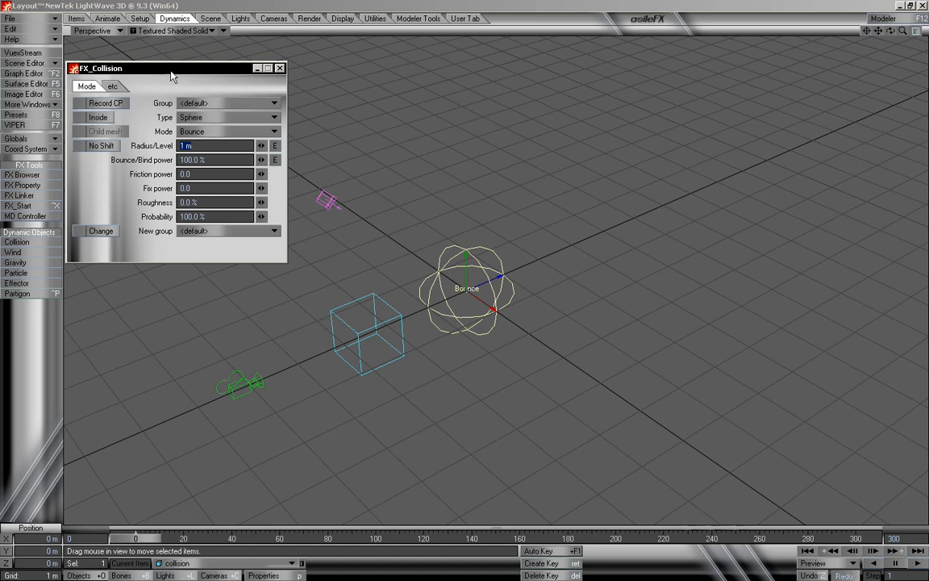
pyautogui.moveTo(154, 66); pyautogui.dragTo(157, 57)
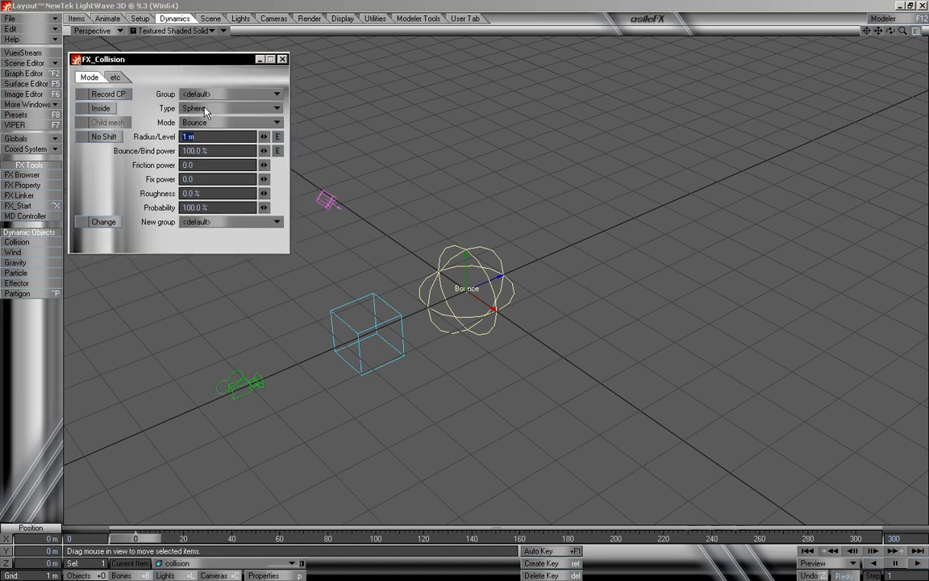
pyautogui.click(220, 122)
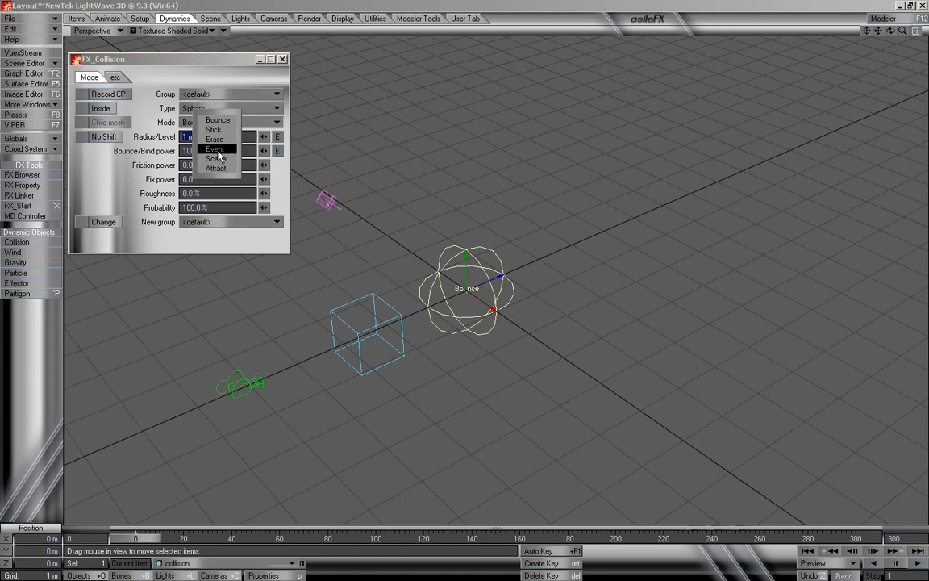
pyautogui.click(216, 149)
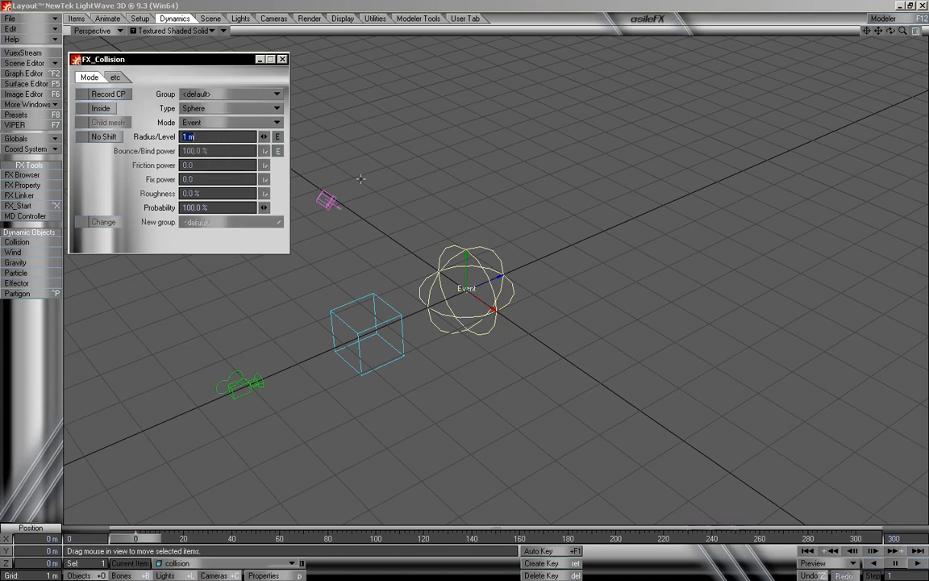
pyautogui.click(282, 59)
# At frame 300, move the emitter along Z through the collision sphere to about 2.15 m, and return to frame 0.
pyautogui.click(373, 309)
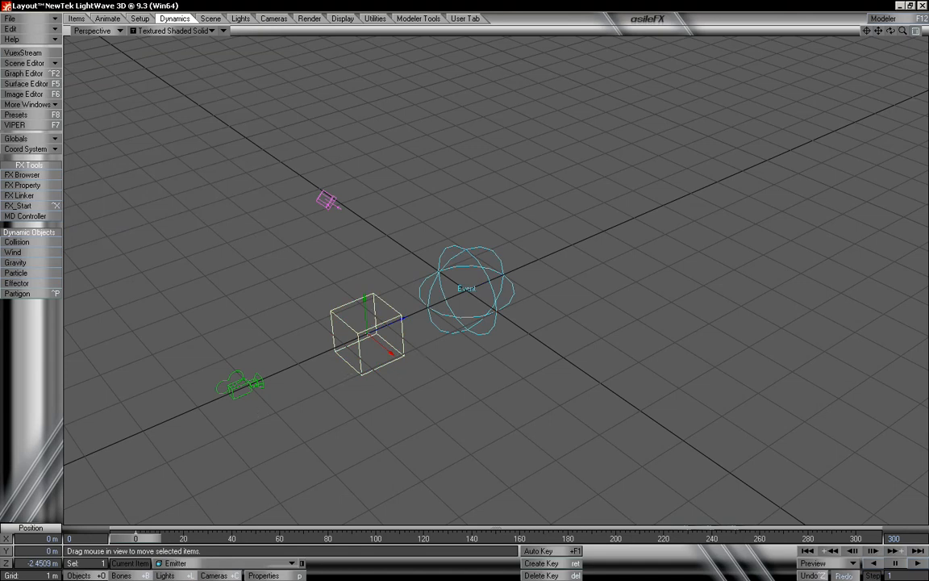
pyautogui.moveTo(141, 537); pyautogui.dragTo(861, 536)
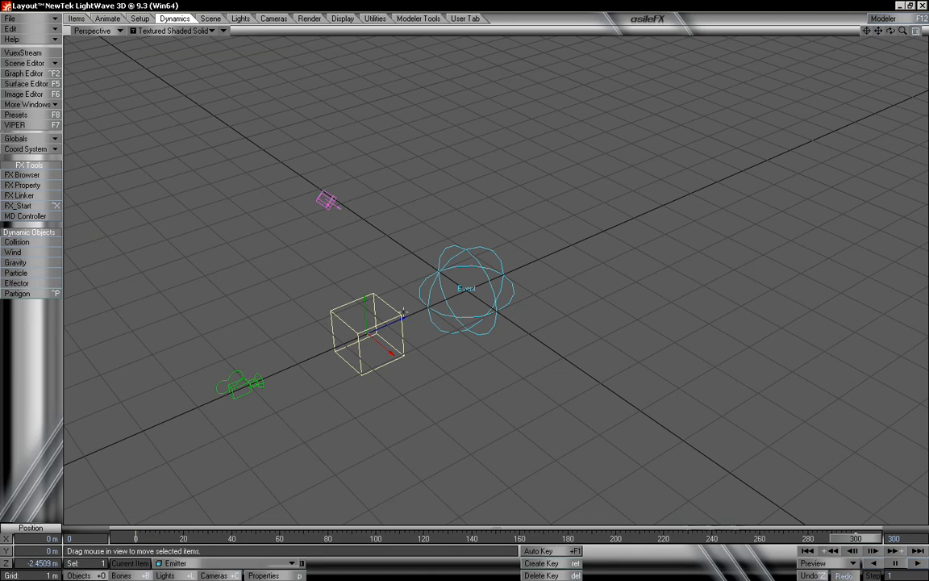
pyautogui.moveTo(367, 333); pyautogui.dragTo(544, 259)
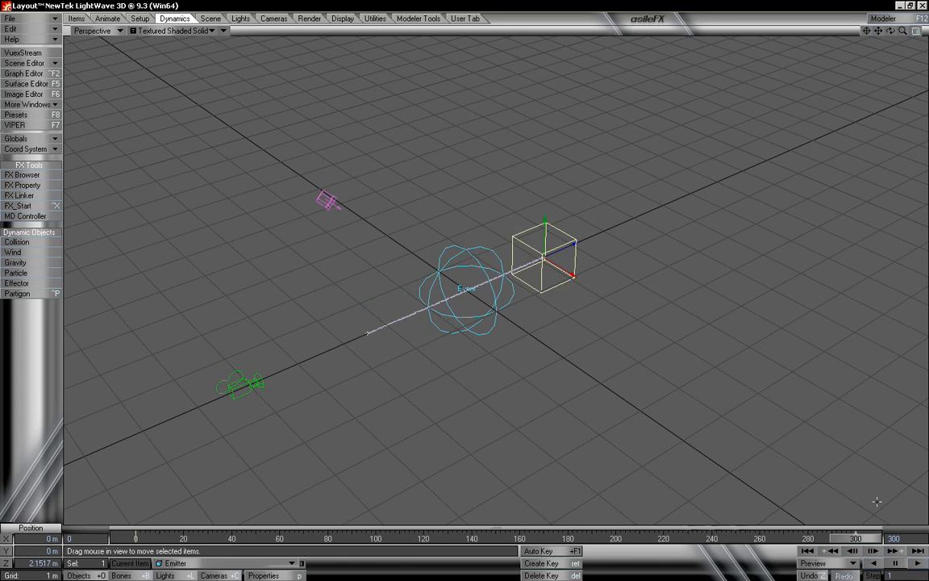
pyautogui.moveTo(860, 539); pyautogui.dragTo(135, 538)
# Set the emitter's Max Speed to 0 m and recalculate the particles.
pyautogui.press('p')
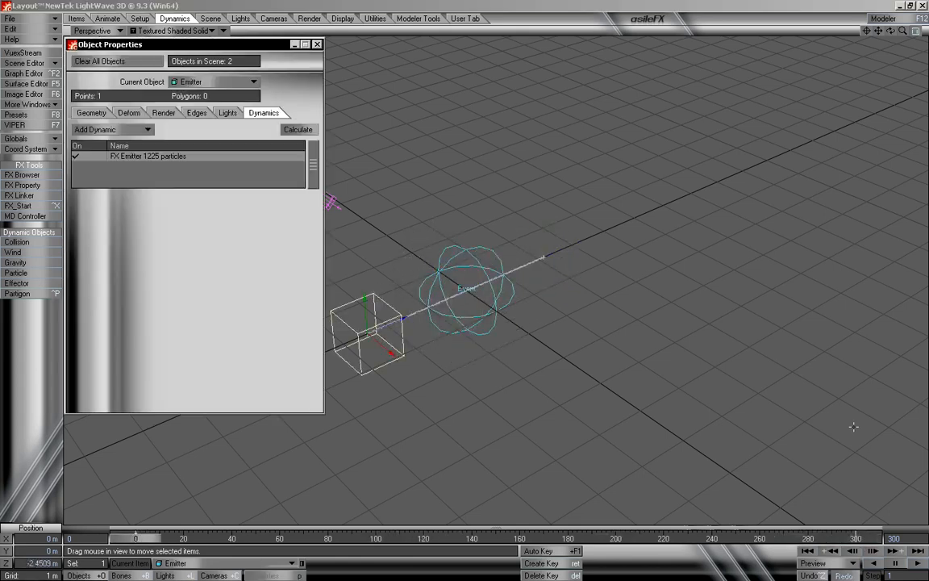
pyautogui.moveTo(207, 50); pyautogui.dragTo(196, 50)
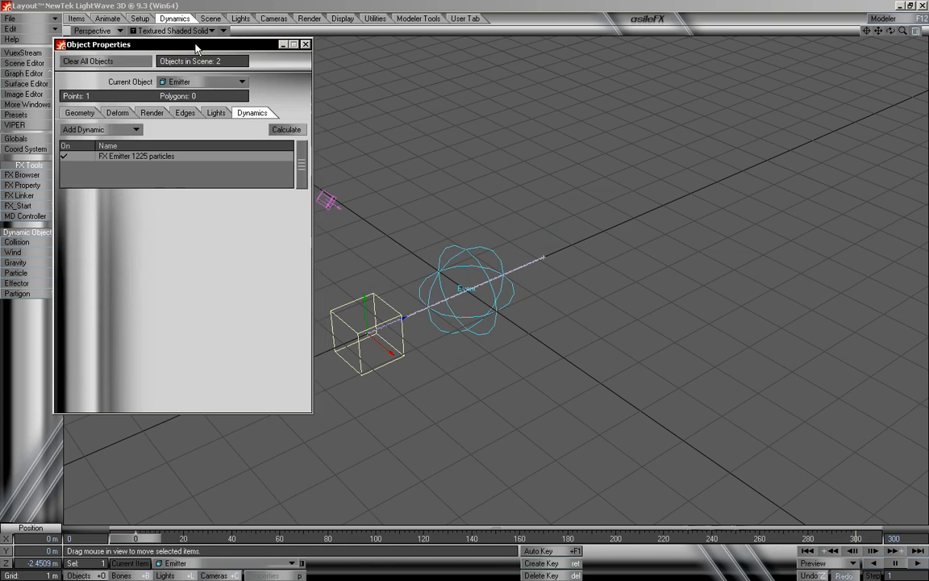
pyautogui.doubleClick(182, 157)
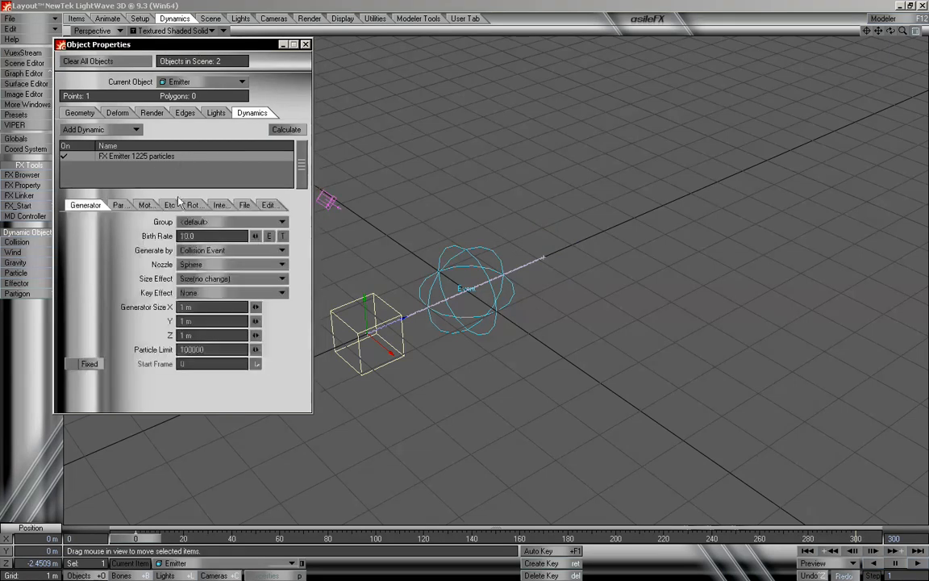
pyautogui.click(162, 205)
pyautogui.click(212, 335)
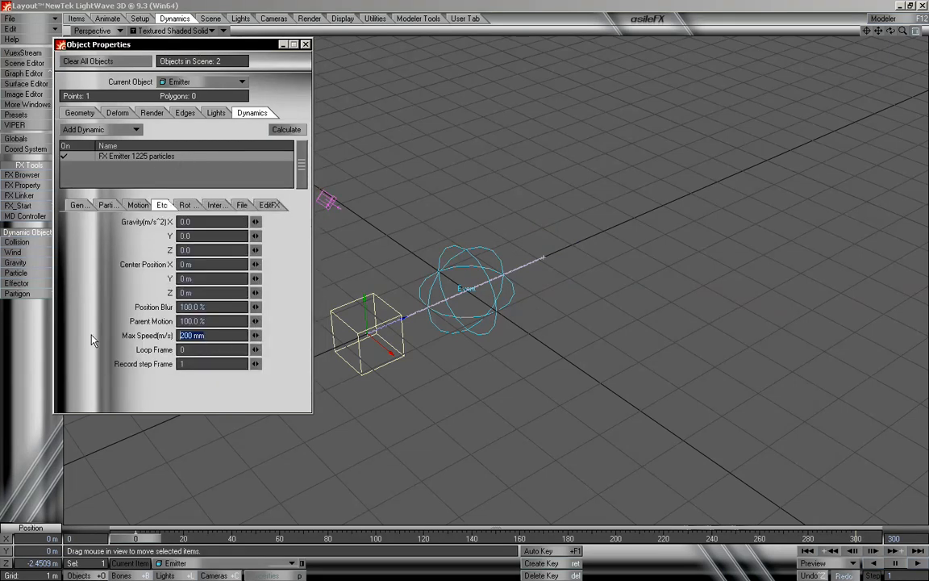
pyautogui.write('0')
pyautogui.press('Return')
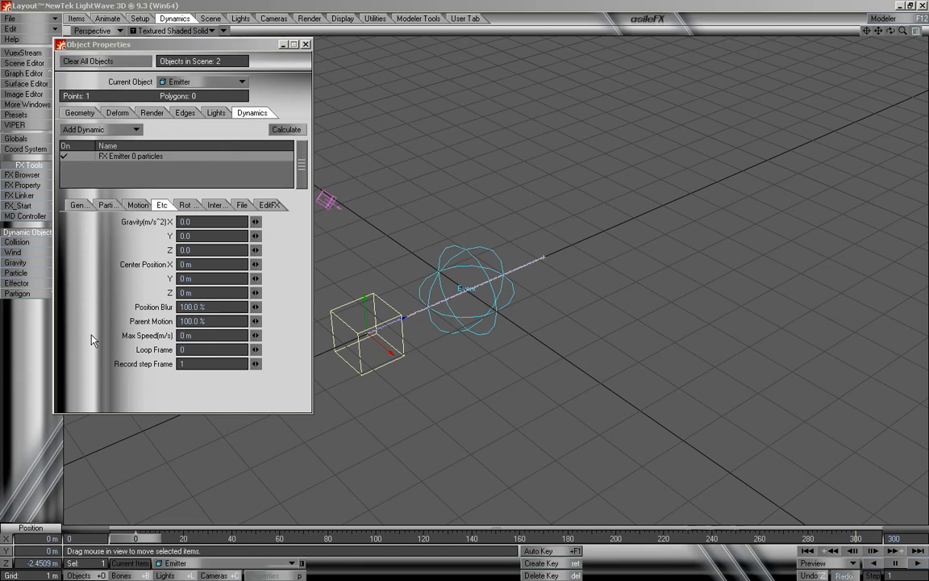
pyautogui.click(286, 130)
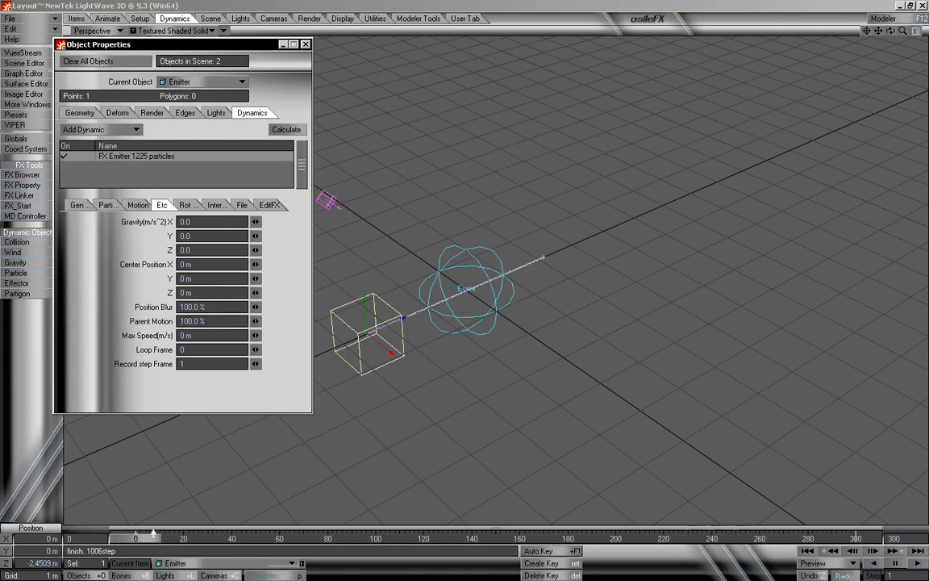
# Scrub the timeline and examine from a closer side view where particles are emitted as the emitter meets the collision sphere.
pyautogui.moveTo(150, 535); pyautogui.dragTo(363, 536)
pyautogui.moveTo(903, 31); pyautogui.dragTo(925, 31)
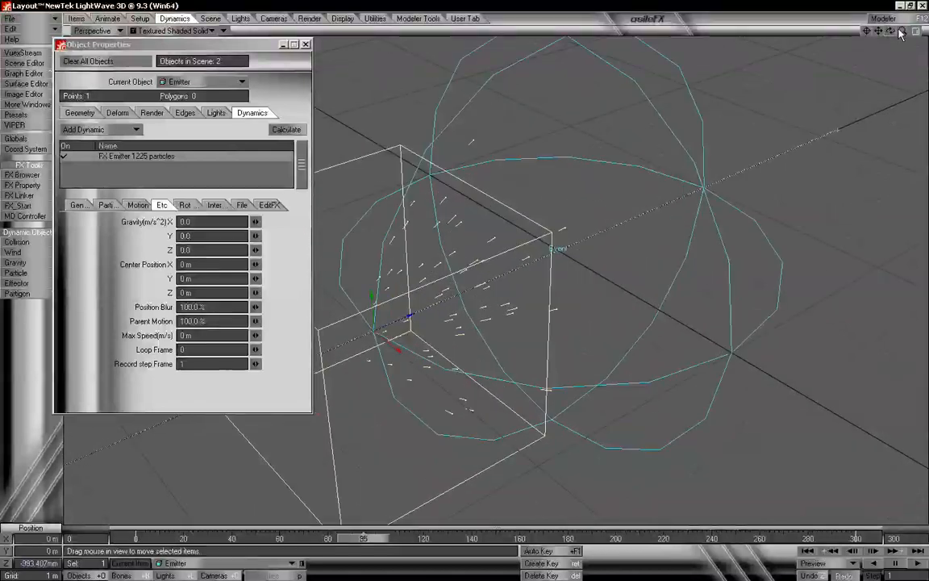
pyautogui.click(306, 45)
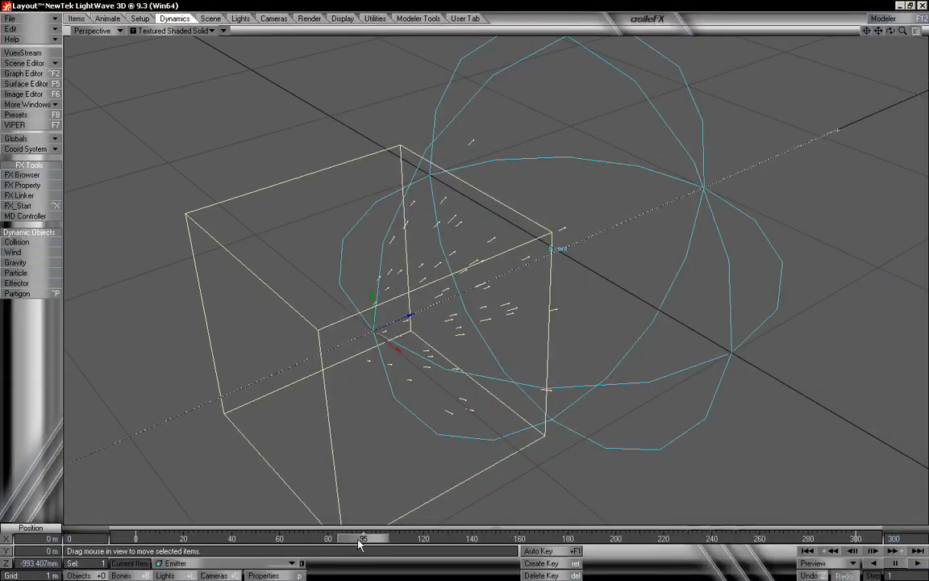
pyautogui.moveTo(360, 539)
pyautogui.mouseDown()
pyautogui.moveTo(231, 540)
pyautogui.moveTo(754, 539)
pyautogui.moveTo(224, 540)
pyautogui.moveTo(414, 540)
pyautogui.moveTo(351, 539)
pyautogui.mouseUp()
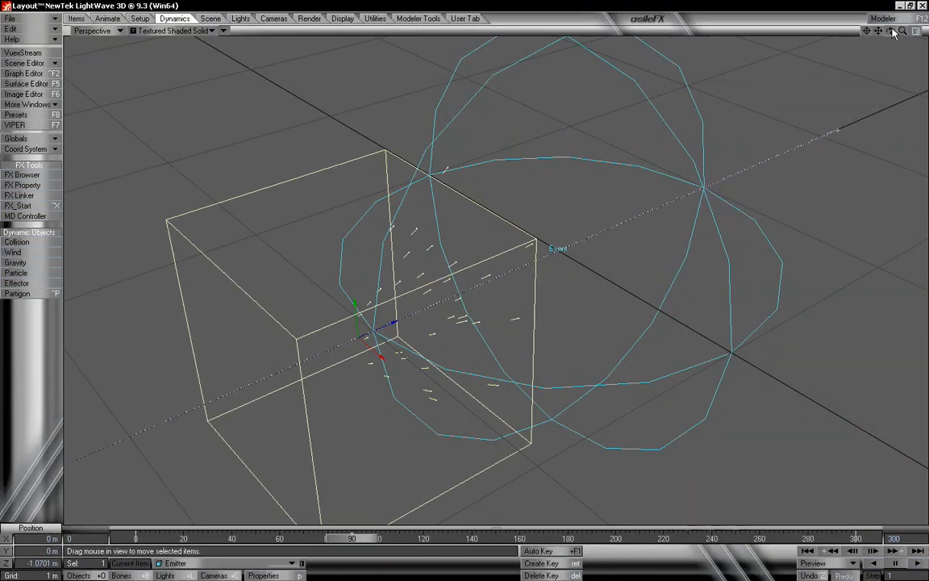
pyautogui.moveTo(891, 30); pyautogui.dragTo(824, 18)
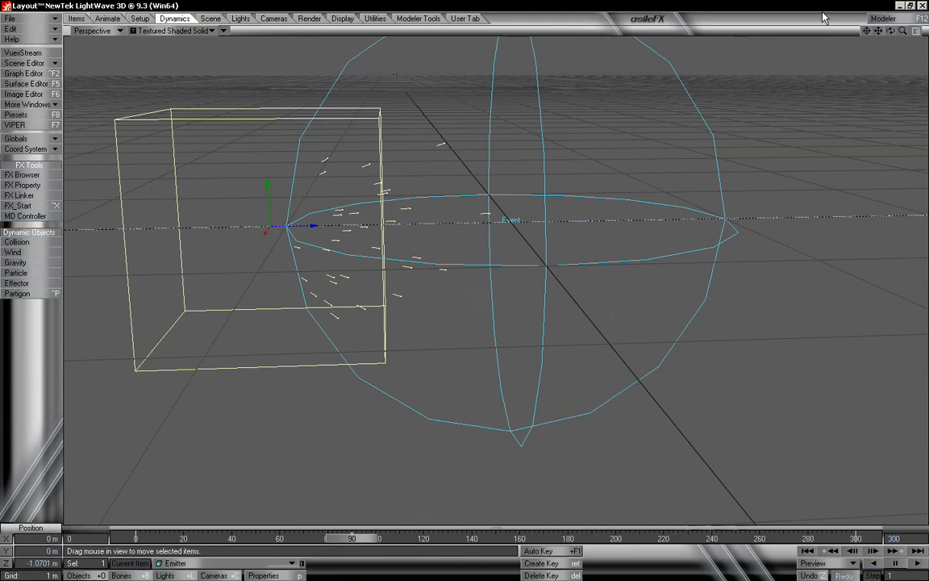
pyautogui.moveTo(352, 539); pyautogui.dragTo(121, 539)
pyautogui.moveTo(903, 32); pyautogui.dragTo(625, 443)
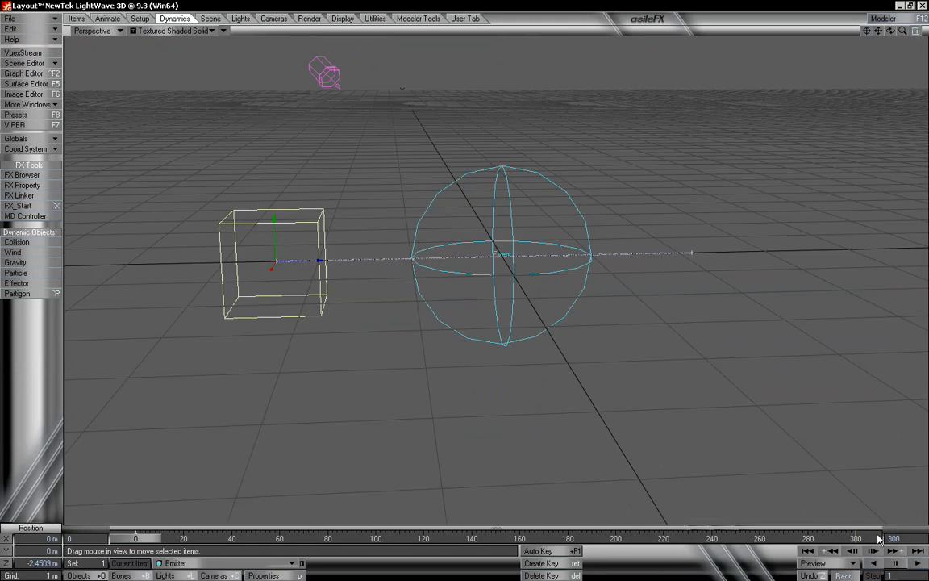
# Delete the emitter's motion key at frame 300 and return the timeline to frame 0.
pyautogui.click(900, 552)
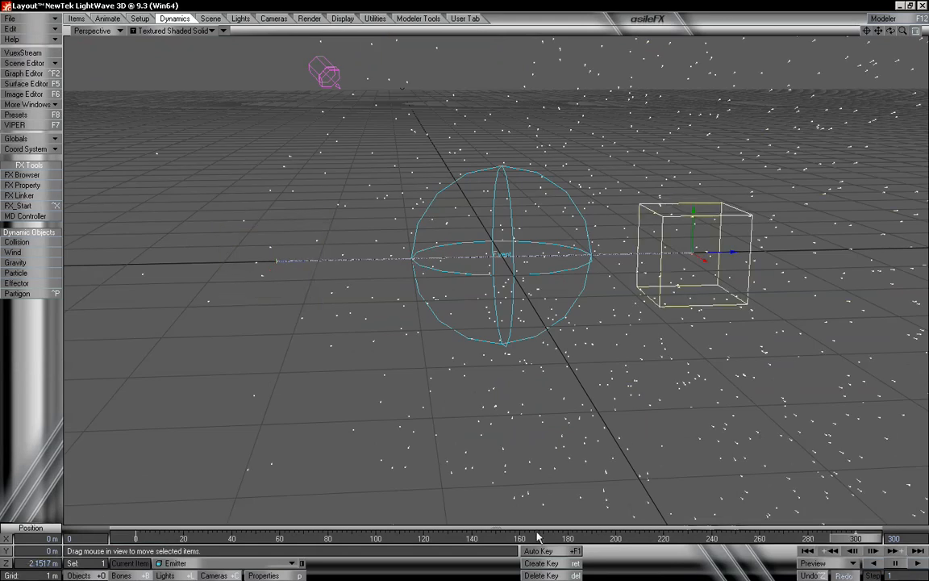
pyautogui.press('Delete')
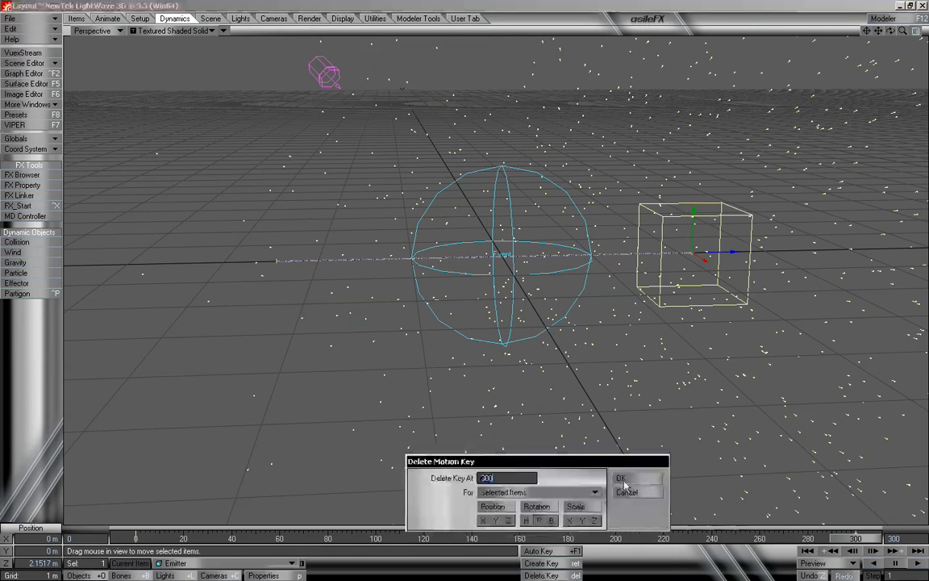
pyautogui.click(622, 479)
pyautogui.moveTo(852, 539); pyautogui.dragTo(133, 538)
# Set the collision object's type to Box and enlarge its Radius/Level to about 4.48 m.
pyautogui.click(495, 154)
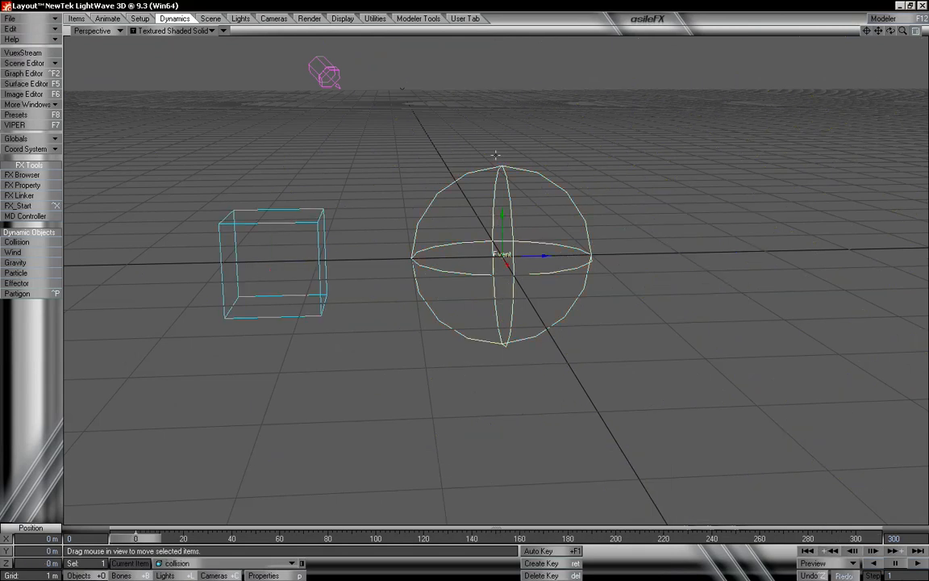
pyautogui.press('p')
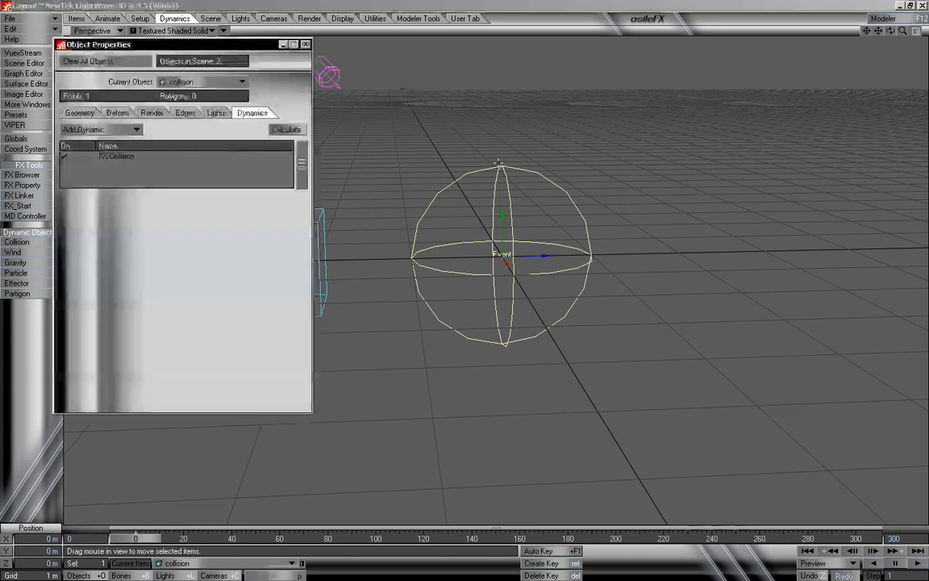
pyautogui.click(113, 155)
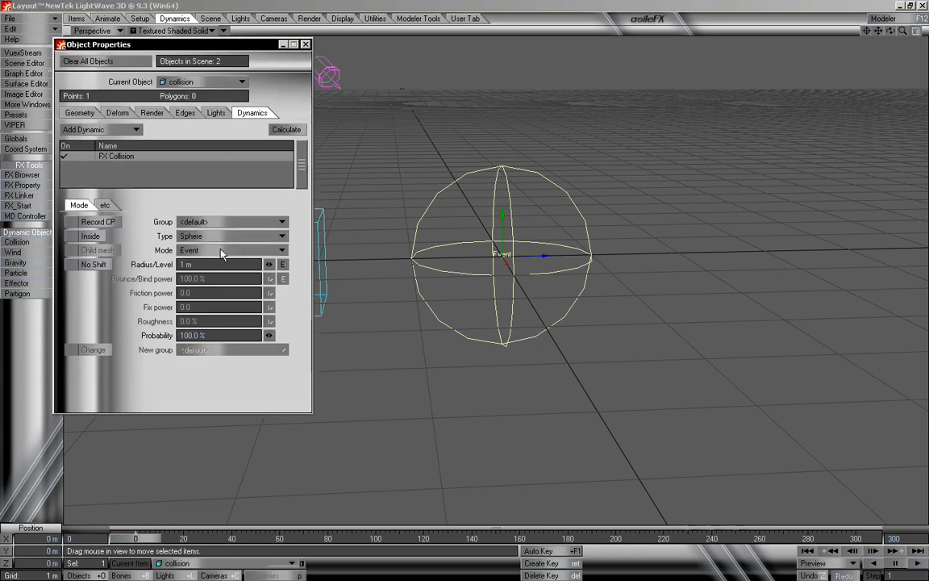
pyautogui.click(201, 235)
pyautogui.click(223, 246)
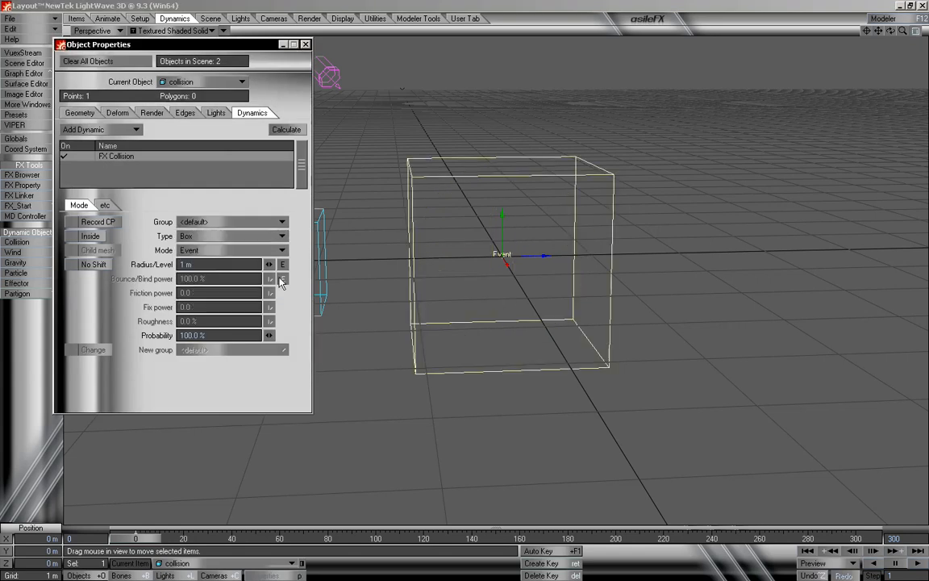
pyautogui.moveTo(269, 265); pyautogui.dragTo(540, 264)
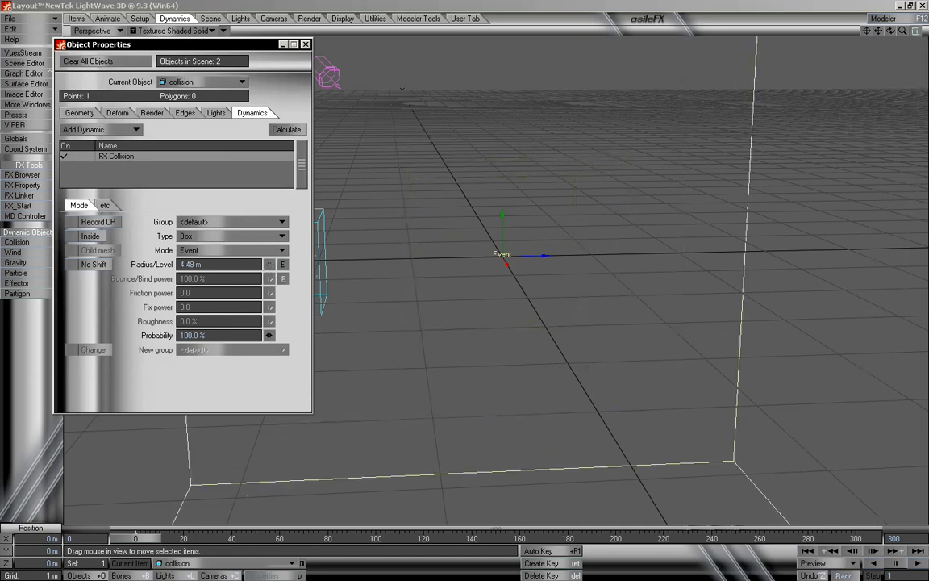
pyautogui.click(305, 44)
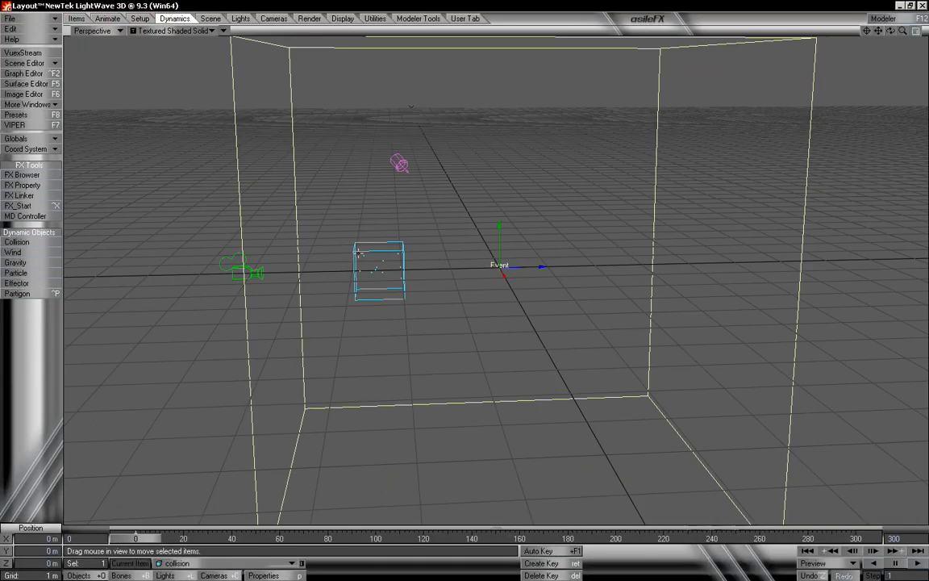
# Move the emitter at frame 0 above and outside the collision box, to about 6.66 m in Y and -6.22 m in Z.
pyautogui.click(359, 252)
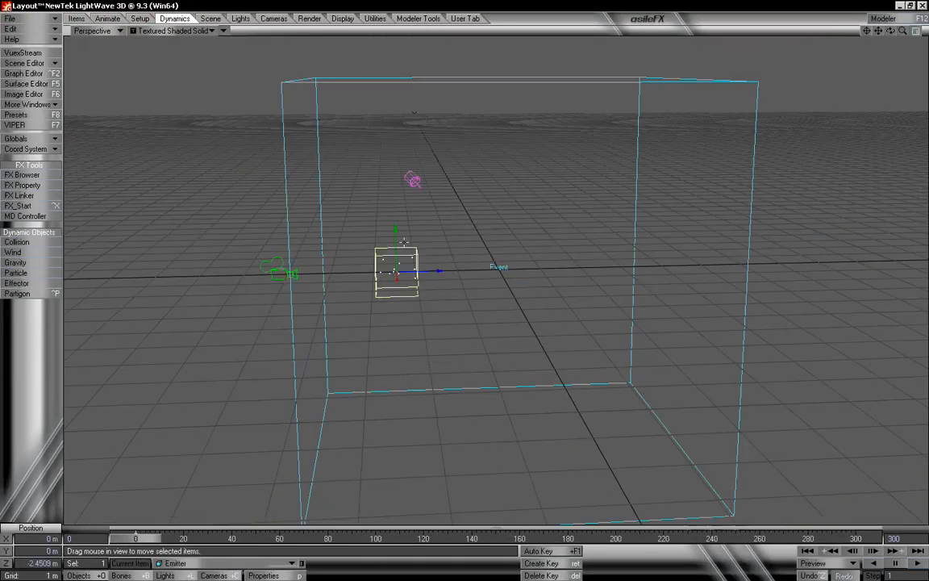
pyautogui.moveTo(396, 233); pyautogui.dragTo(392, 3)
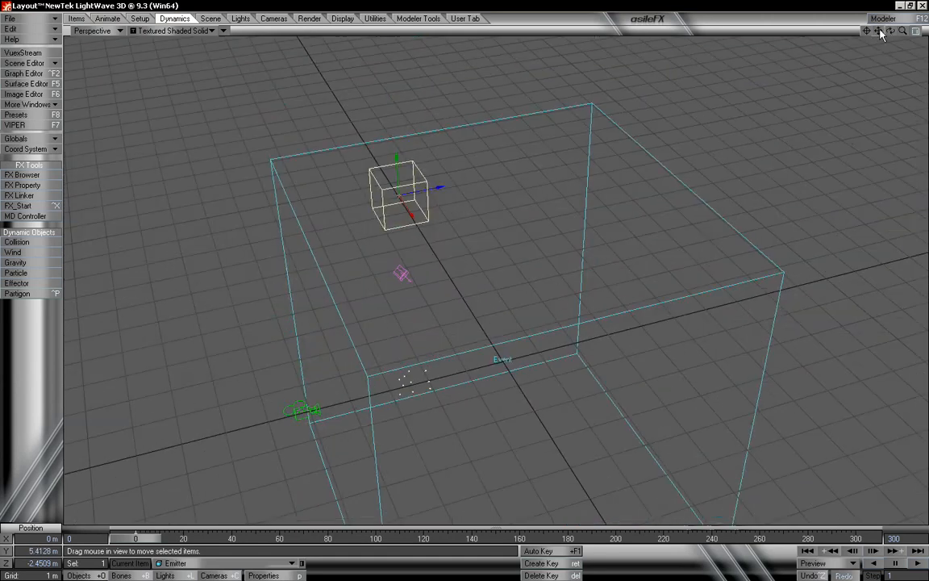
pyautogui.moveTo(398, 160); pyautogui.dragTo(394, 107)
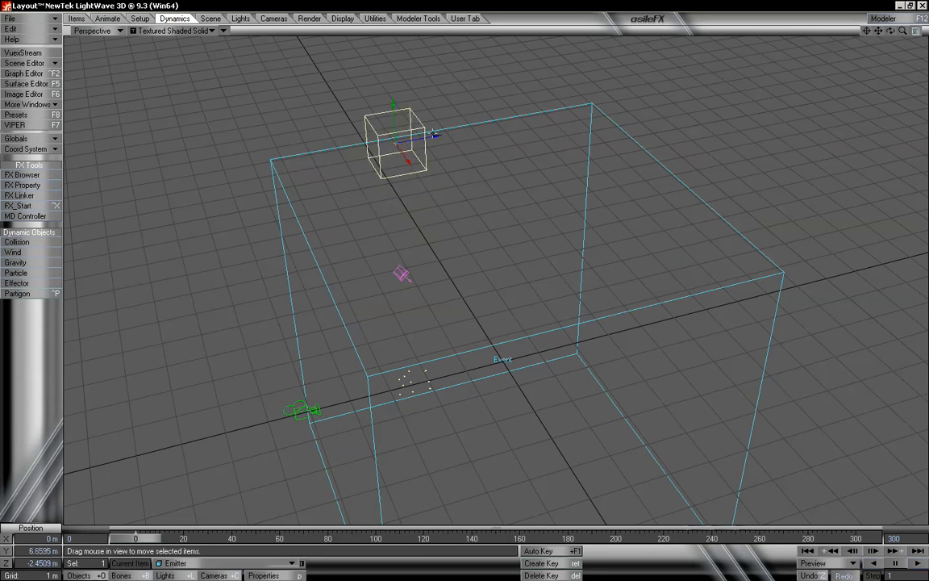
pyautogui.moveTo(435, 137); pyautogui.dragTo(234, 153)
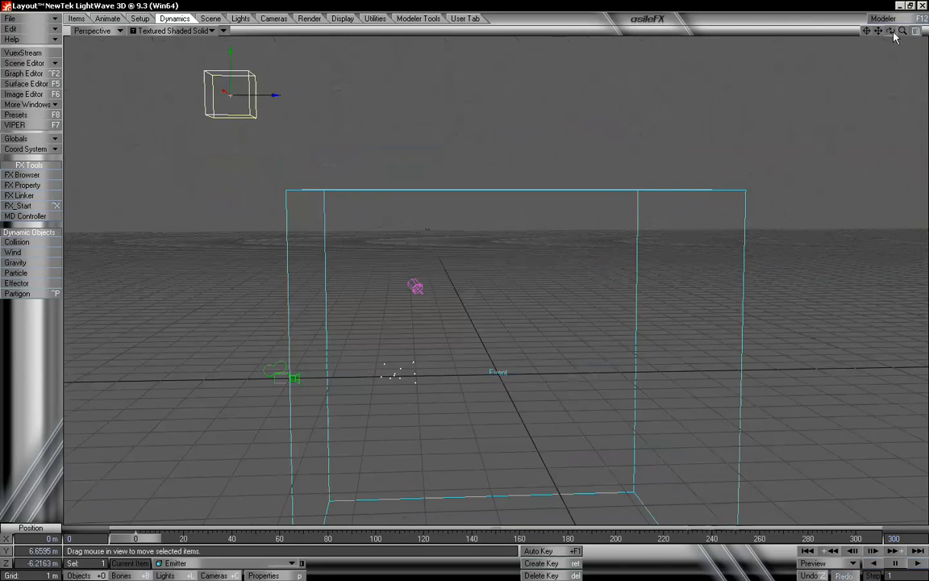
# Examine the emitter's position relative to the collision box in the Back, Top and Right views, cycling on to the Light View.
pyautogui.press('1')
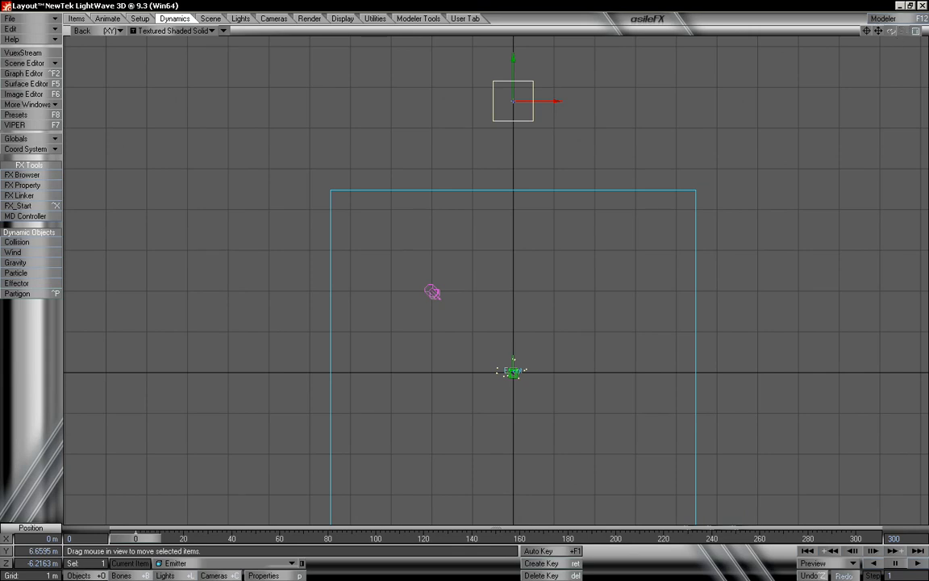
pyautogui.moveTo(903, 31); pyautogui.dragTo(879, 32)
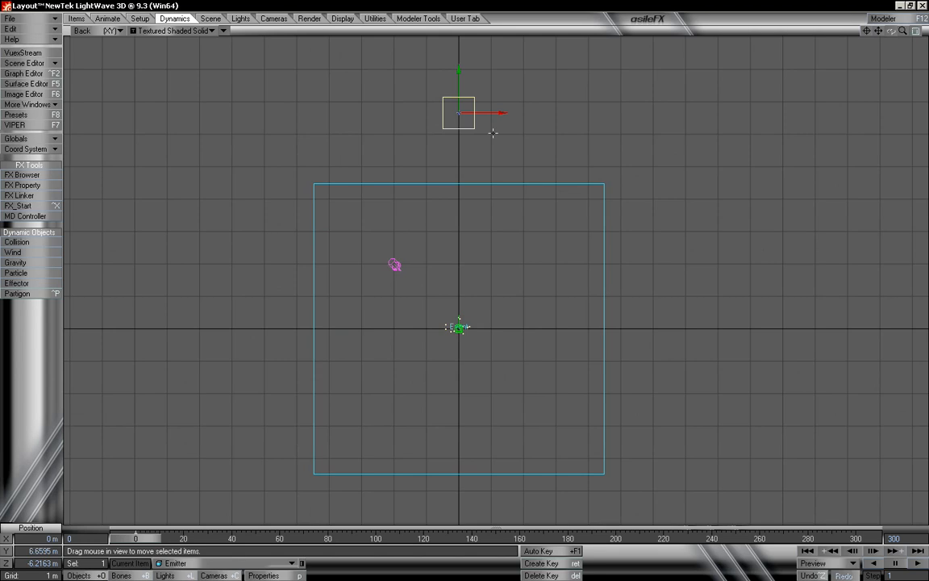
pyautogui.press('2')
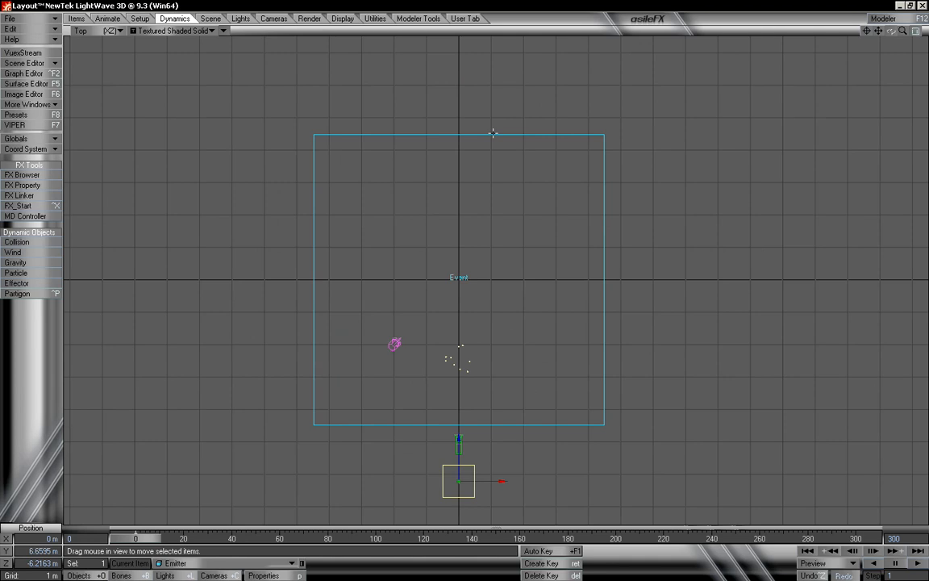
pyautogui.press('3')
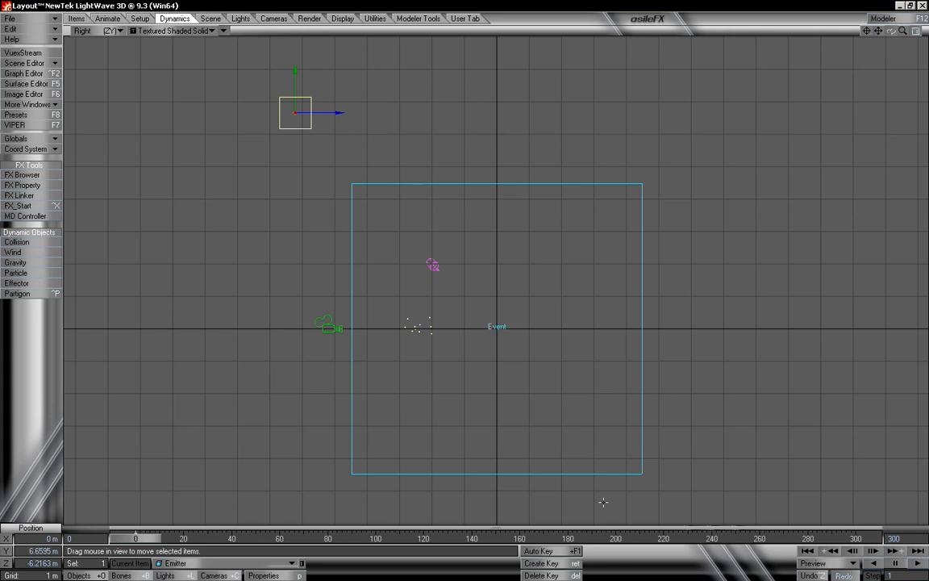
pyautogui.press('4')
pyautogui.press('5')
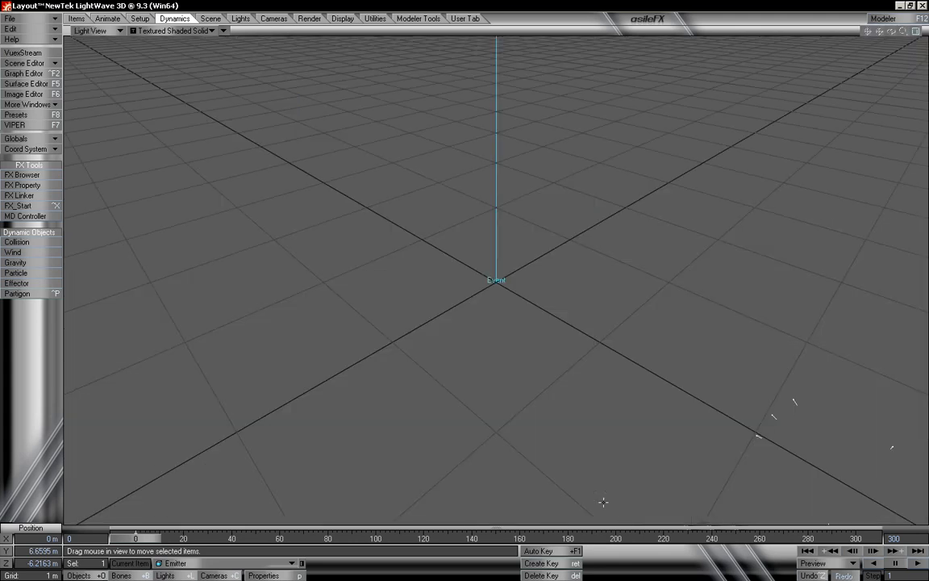
# Cycle through the camera view and multi-viewport layouts, ending in a single full-size Right (ZY) view.
pyautogui.press('6')
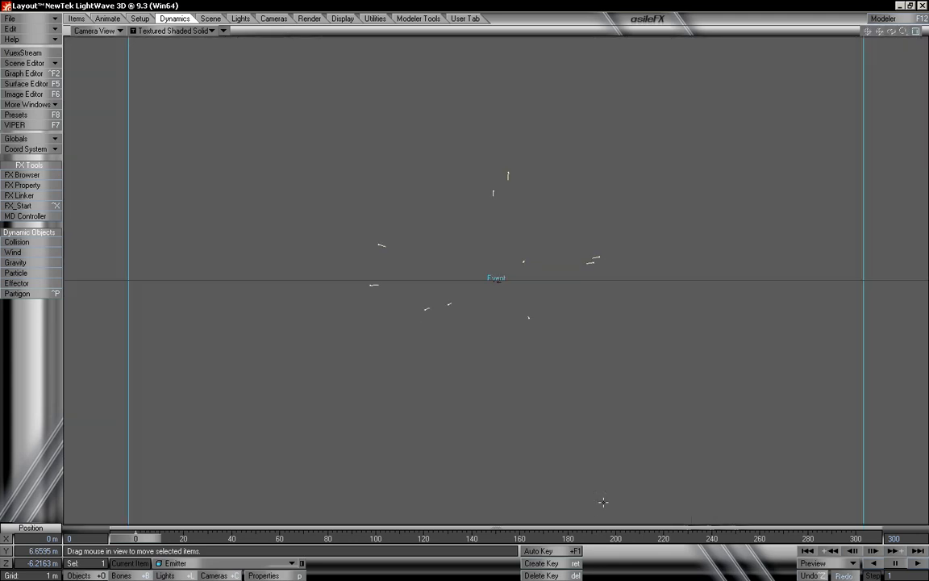
pyautogui.press('3')
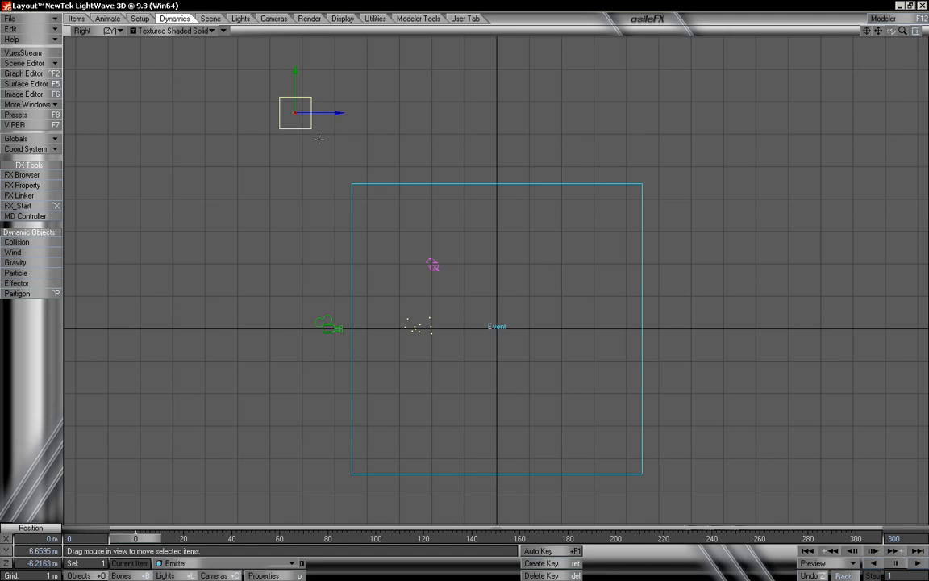
pyautogui.press('F3')
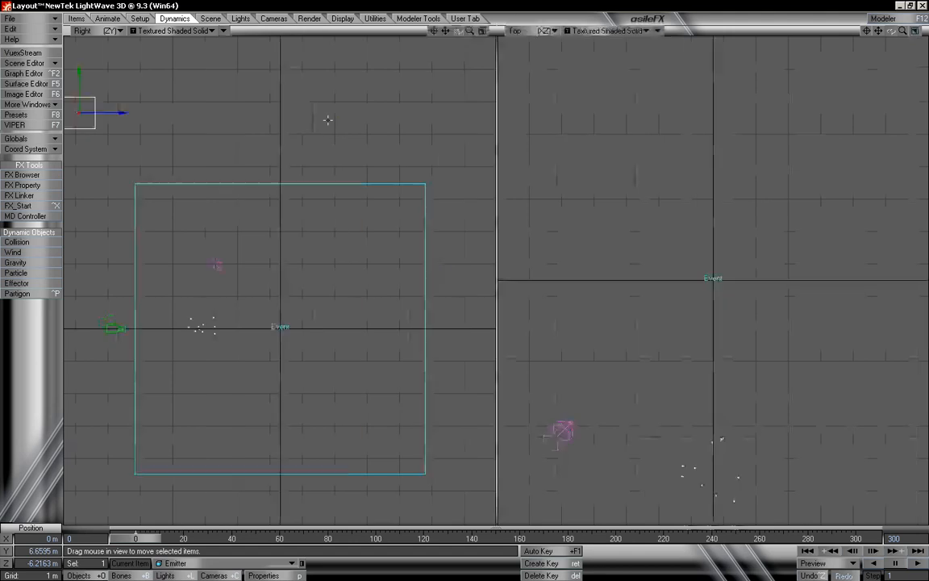
pyautogui.press('F3')
pyautogui.press('F3')
pyautogui.press('F3')
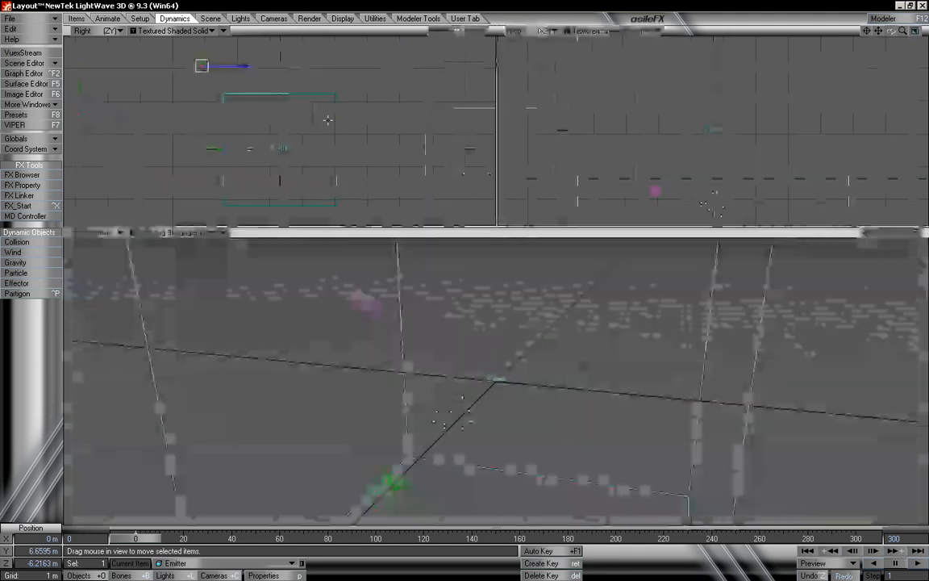
pyautogui.press('F3')
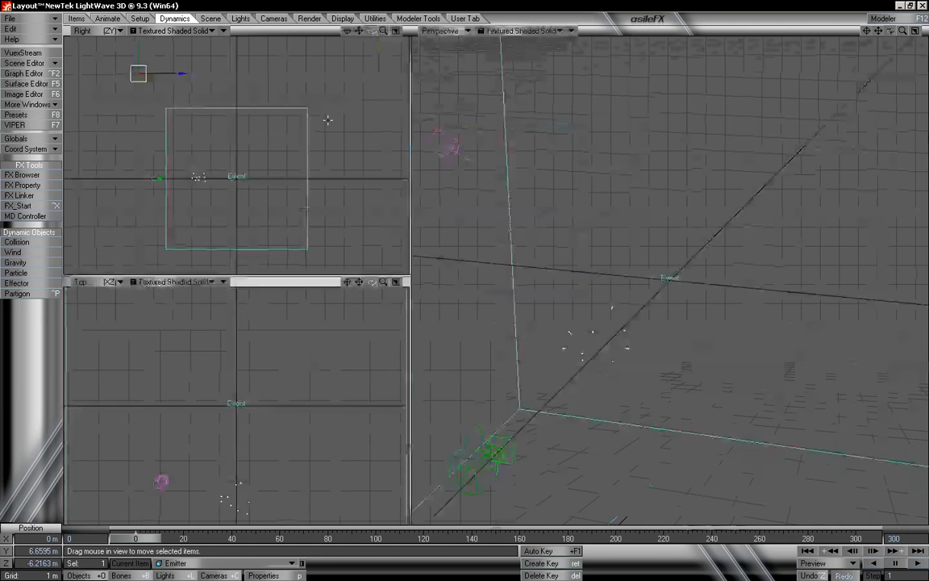
pyautogui.press('F3')
pyautogui.press('F3')
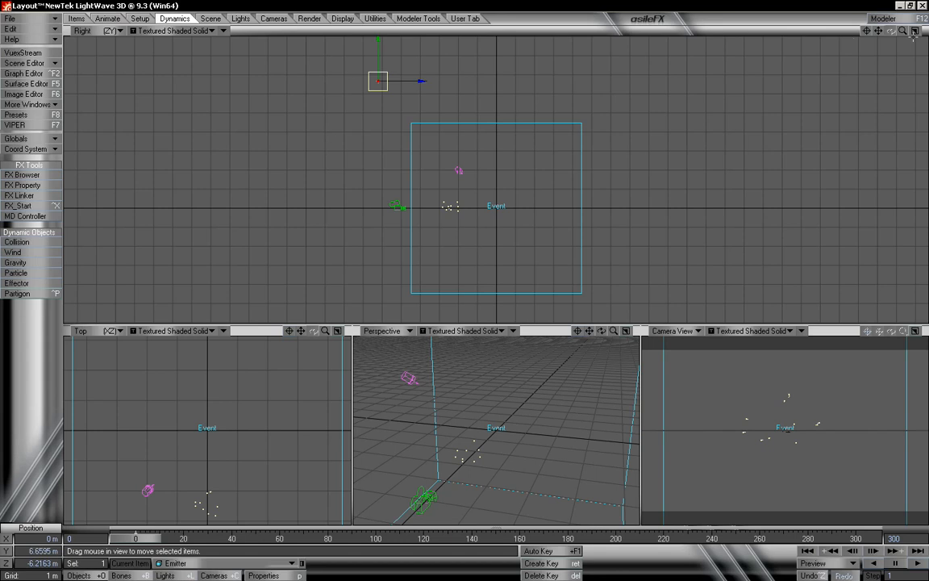
pyautogui.click(915, 31)
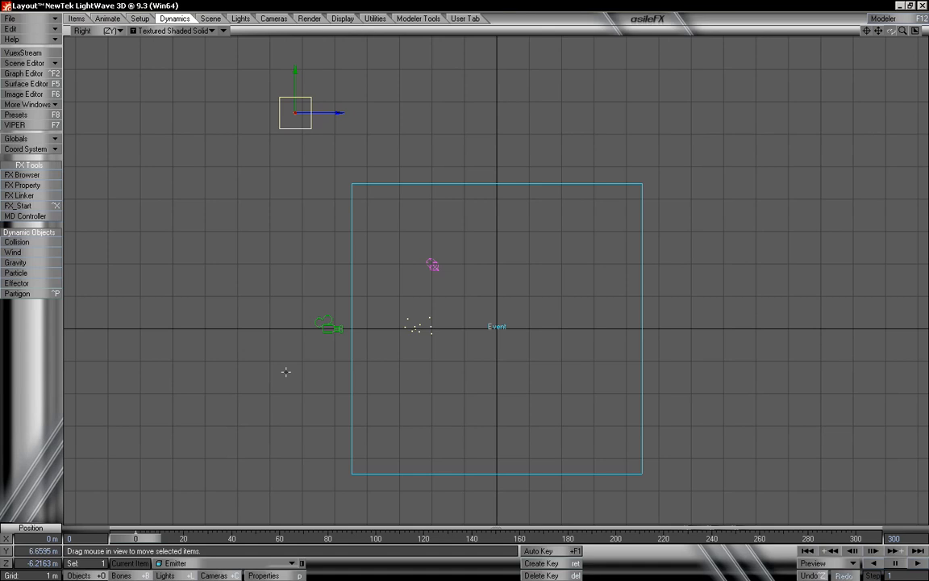
# Keyframe the emitter at frame 60 at about Y 2.15 m, Z 5.75 m, and at frame 120 at about Y -2.77 m, Z -5.56 m.
pyautogui.moveTo(169, 536); pyautogui.dragTo(313, 537)
pyautogui.moveTo(325, 115); pyautogui.dragTo(714, 261)
pyautogui.moveTo(605, 244); pyautogui.dragTo(604, 245)
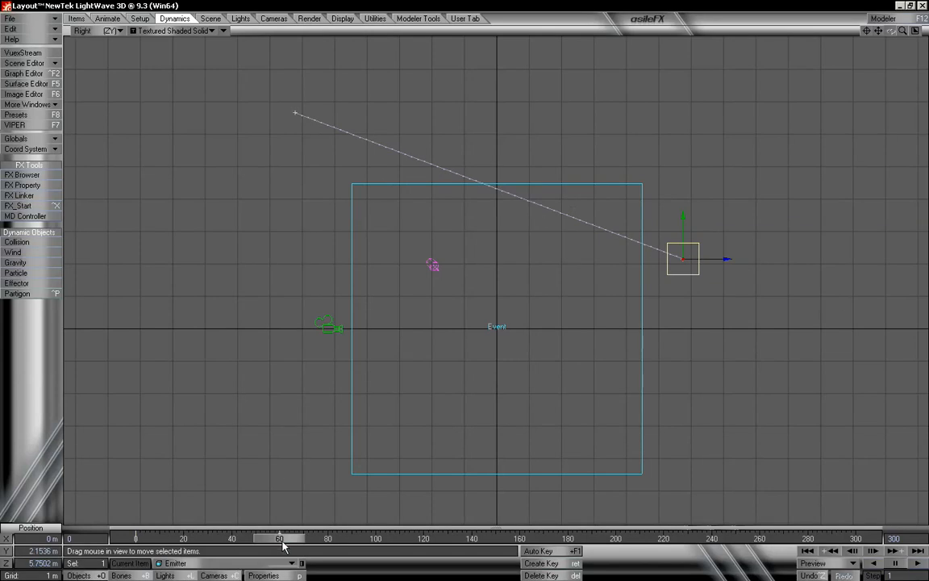
pyautogui.moveTo(282, 540); pyautogui.dragTo(427, 540)
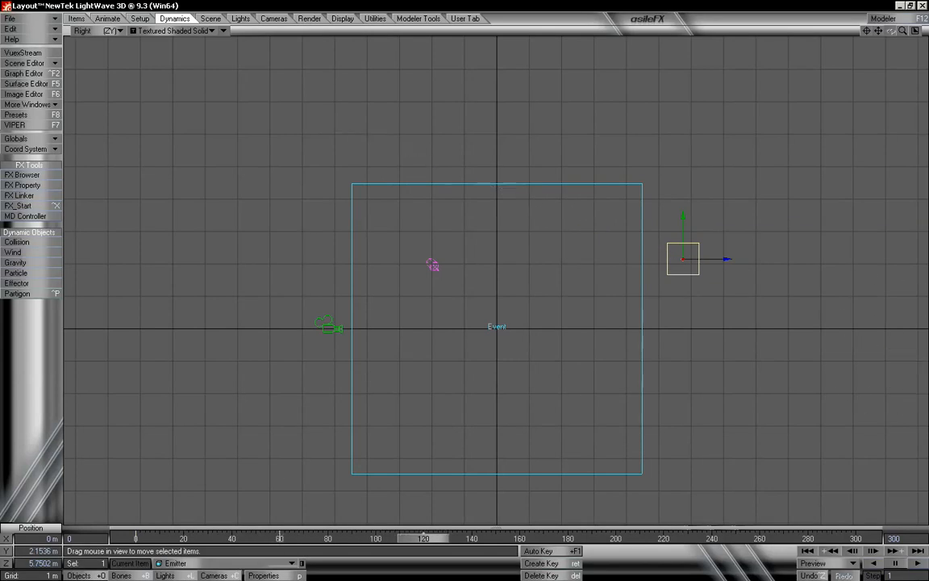
pyautogui.moveTo(682, 262); pyautogui.dragTo(316, 418)
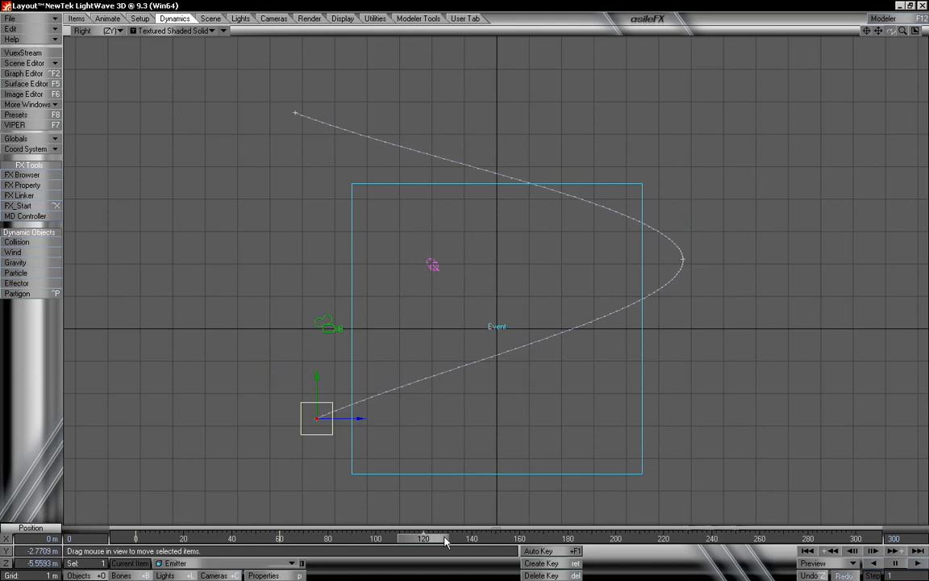
# Keyframe the emitter at frame 180 at about Y -5.7 m, Z 2.7 m, and at frame 300 at about Y 8.29 m, Z 494 mm.
pyautogui.moveTo(446, 542); pyautogui.dragTo(567, 541)
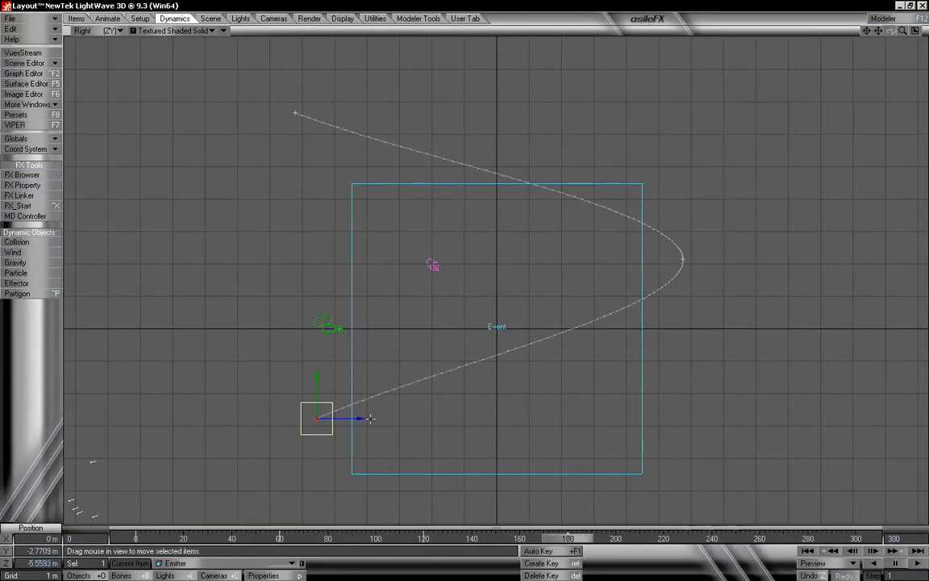
pyautogui.moveTo(319, 432); pyautogui.dragTo(877, 542)
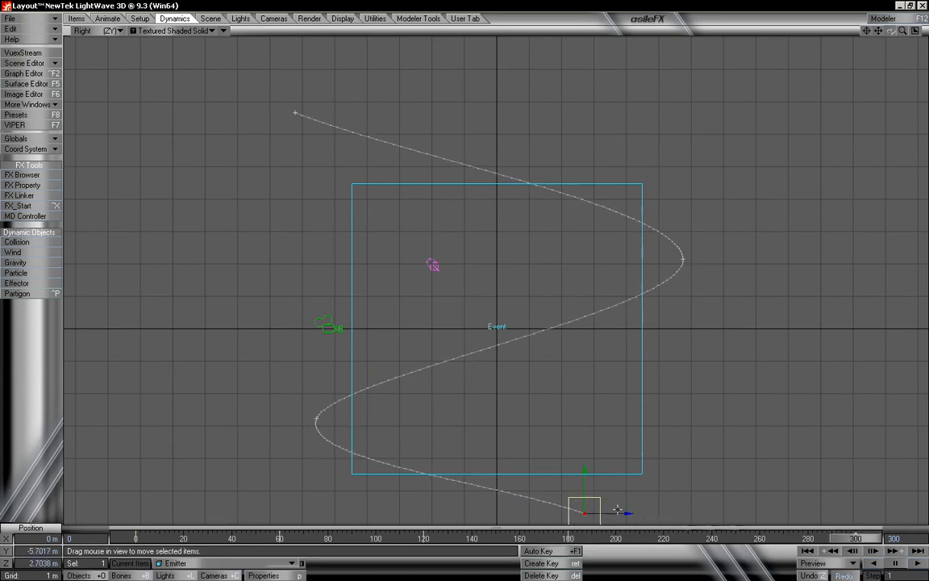
pyautogui.moveTo(622, 514); pyautogui.dragTo(536, 43)
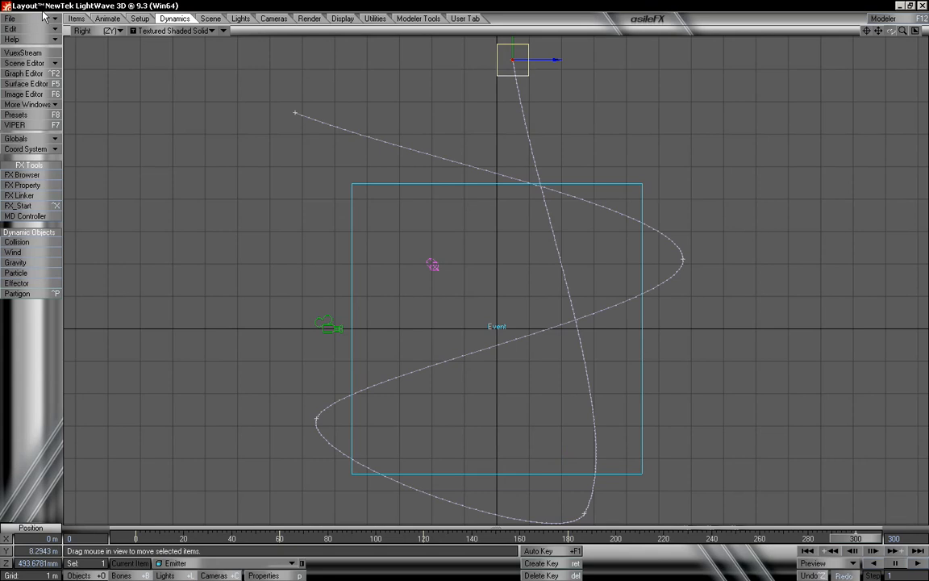
# In the Perspective view, shift the emitter's frame 180 key along X to about 3.32 m.
pyautogui.click(82, 31)
pyautogui.click(104, 59)
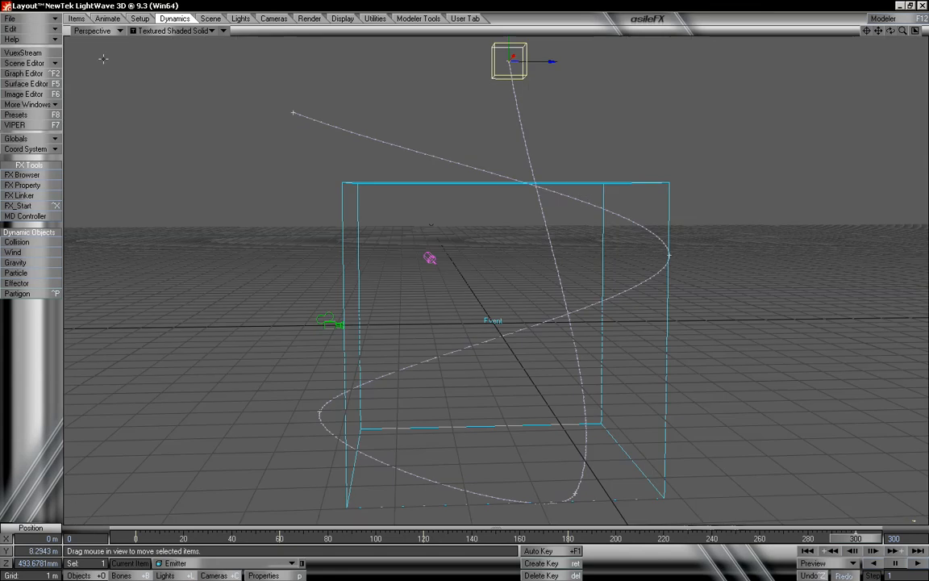
pyautogui.moveTo(891, 32); pyautogui.dragTo(623, 168)
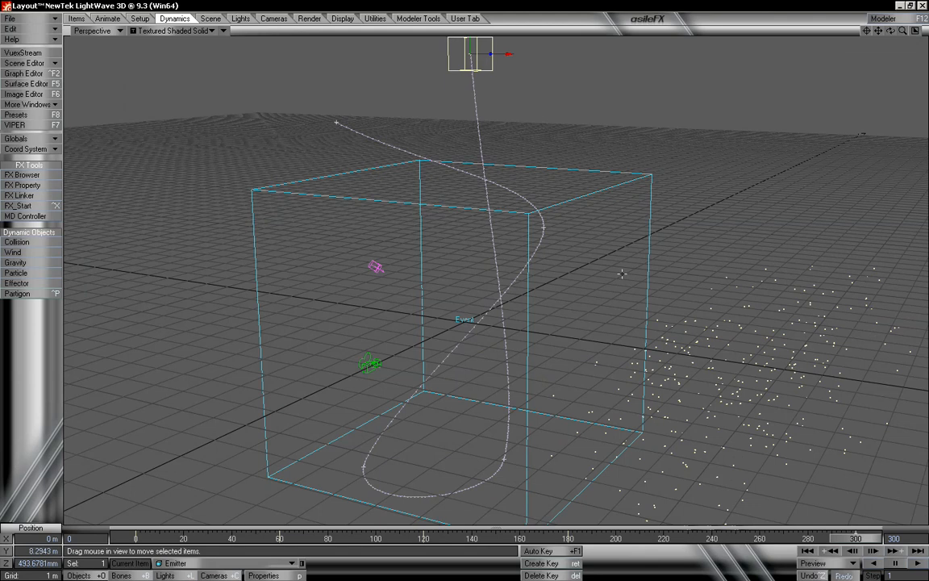
pyautogui.moveTo(892, 31)
pyautogui.mouseDown()
pyautogui.moveTo(660, 19)
pyautogui.moveTo(892, 43)
pyautogui.mouseUp()
pyautogui.click(835, 552)
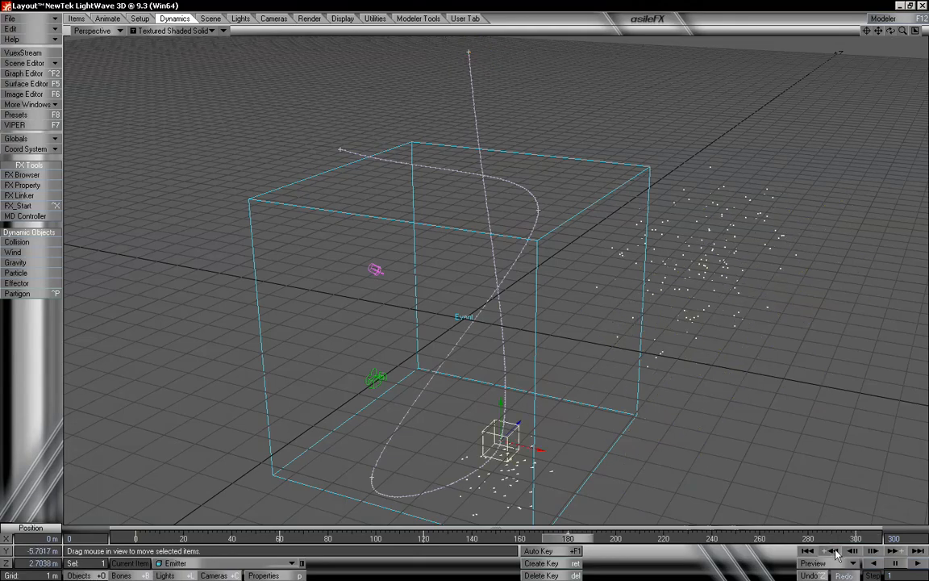
pyautogui.moveTo(452, 427); pyautogui.dragTo(538, 451)
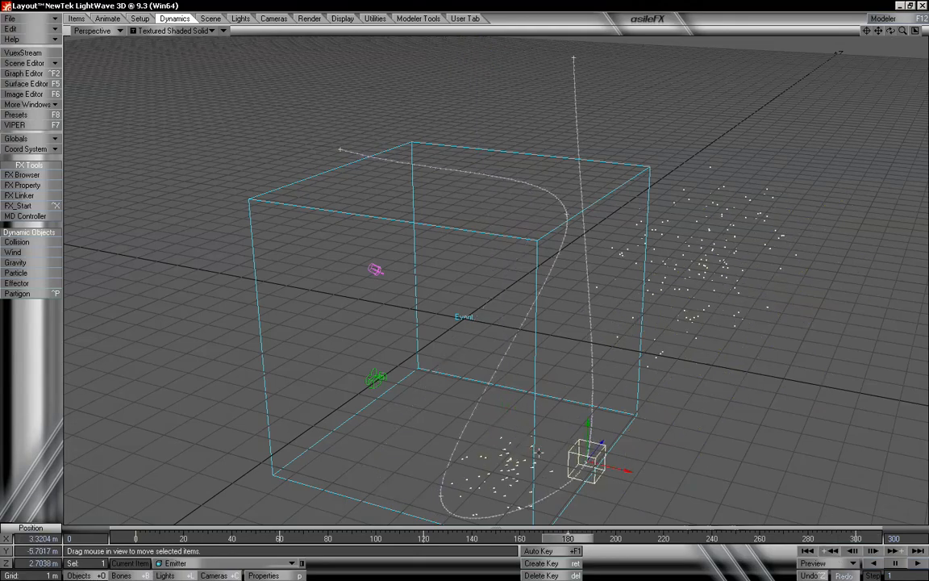
# Shift the emitter's frame 120 key to about X -358 mm and its frame 60 key to about X -1.64 m.
pyautogui.click(830, 552)
pyautogui.moveTo(475, 505); pyautogui.dragTo(395, 484)
pyautogui.click(836, 552)
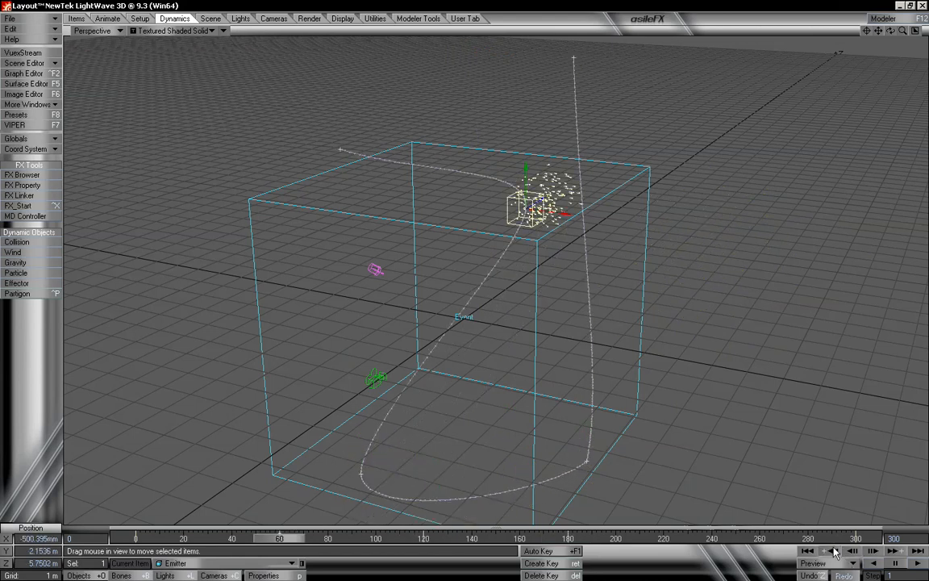
pyautogui.moveTo(564, 214); pyautogui.dragTo(536, 211)
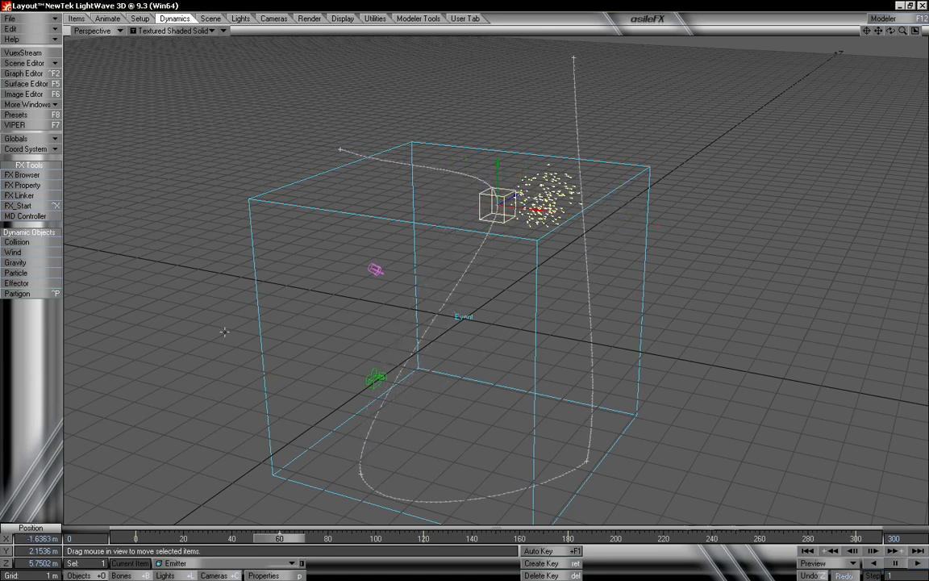
# Return to frame 0 and recalculate the emitter's particle dynamics from its object properties.
pyautogui.moveTo(281, 539); pyautogui.dragTo(135, 537)
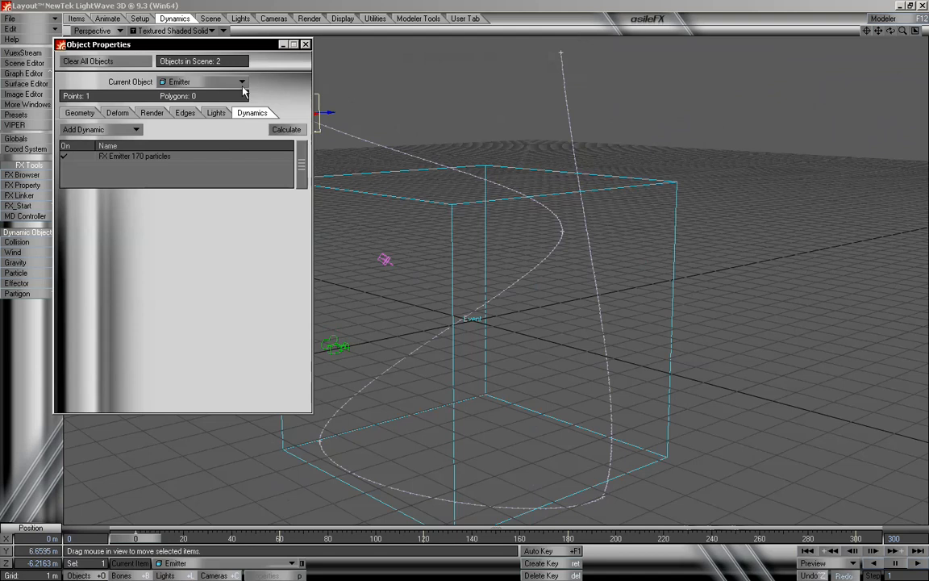
pyautogui.click(271, 131)
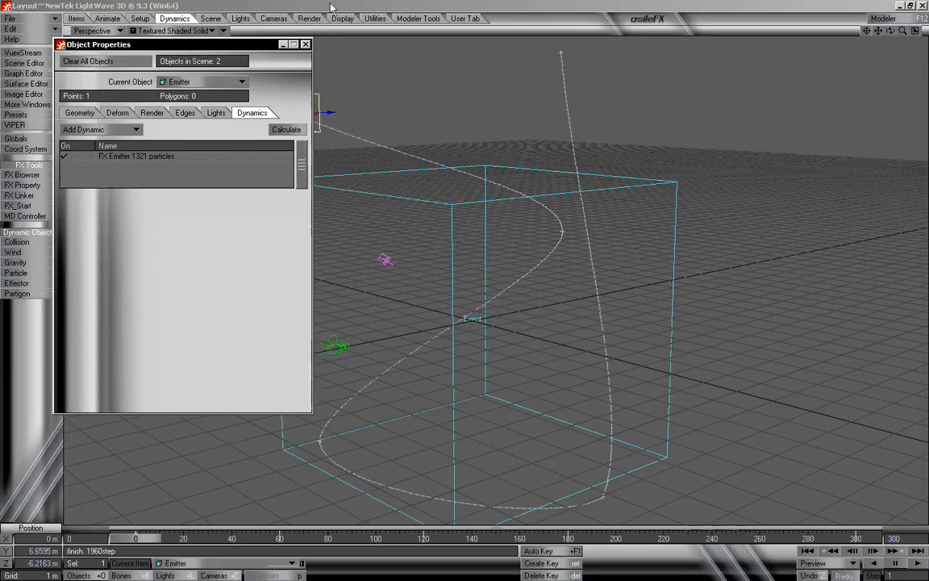
pyautogui.press('p')
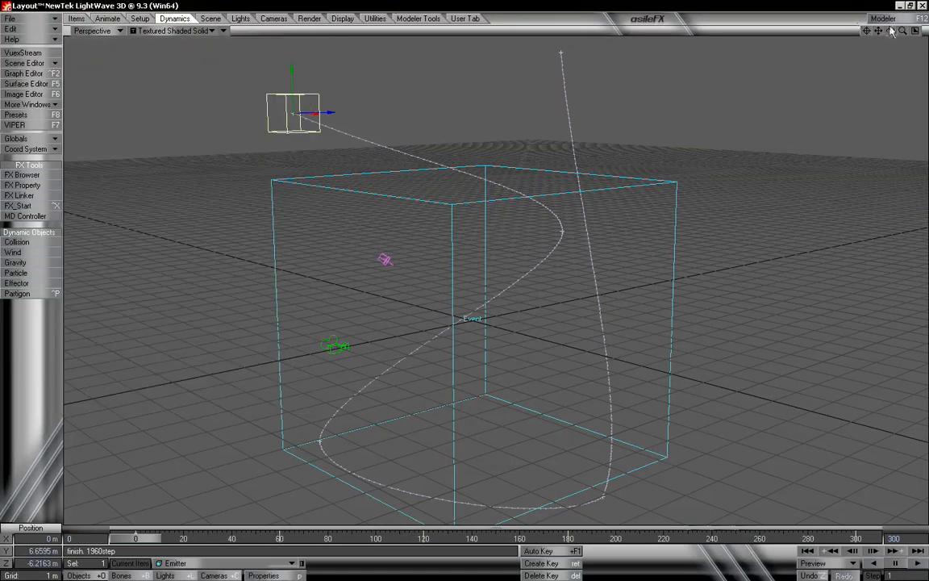
# Scrub through the timeline to examine how the particles follow the moving emitter, ending at frame 0.
pyautogui.moveTo(892, 31); pyautogui.dragTo(186, 462)
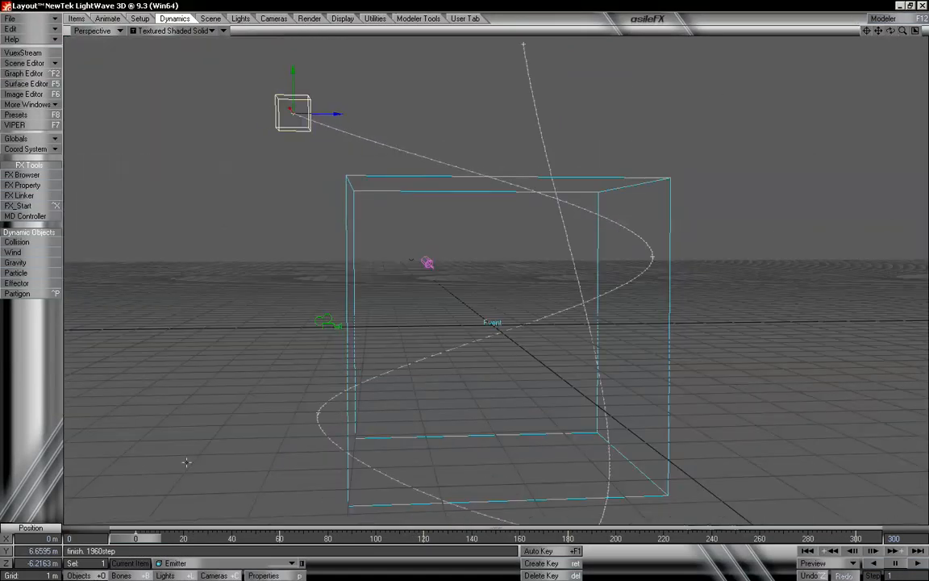
pyautogui.moveTo(151, 538); pyautogui.dragTo(652, 538)
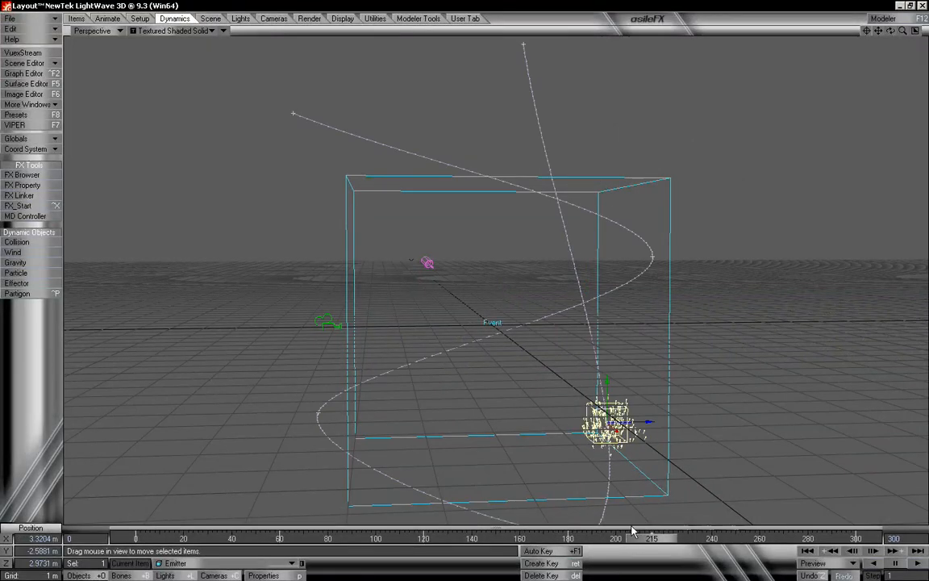
pyautogui.moveTo(651, 537); pyautogui.dragTo(690, 538)
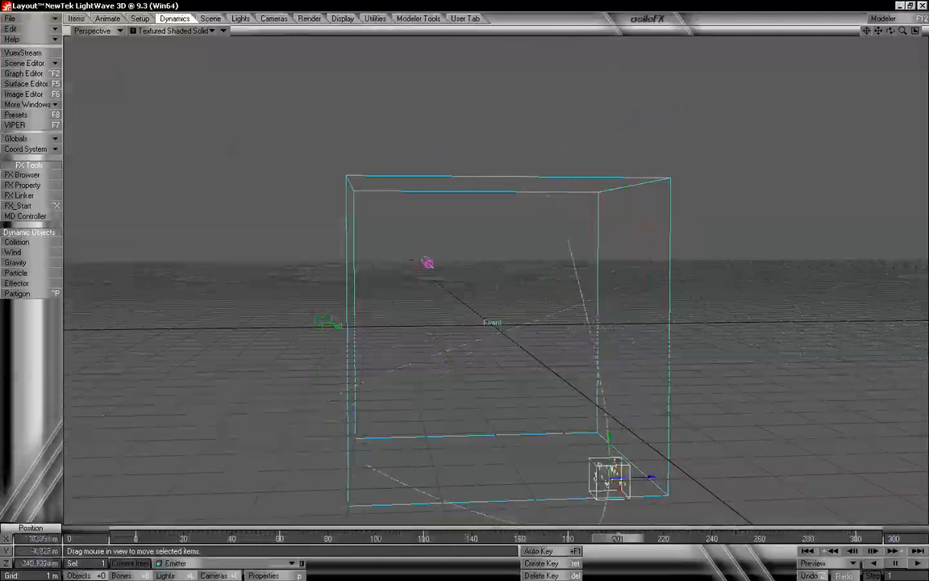
pyautogui.moveTo(855, 538); pyautogui.dragTo(135, 538)
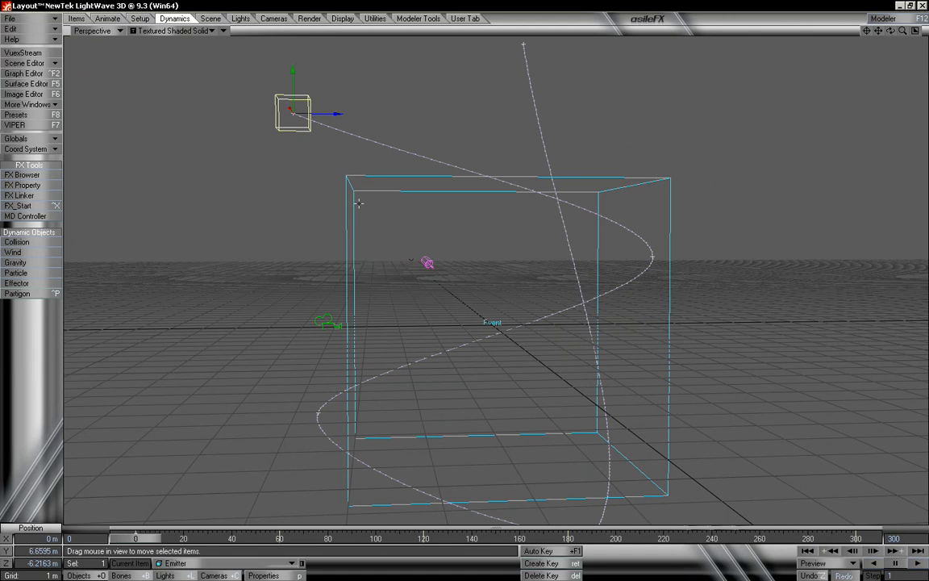
# Delete the emitter's motion keys at frames 60 and 120.
pyautogui.click(892, 553)
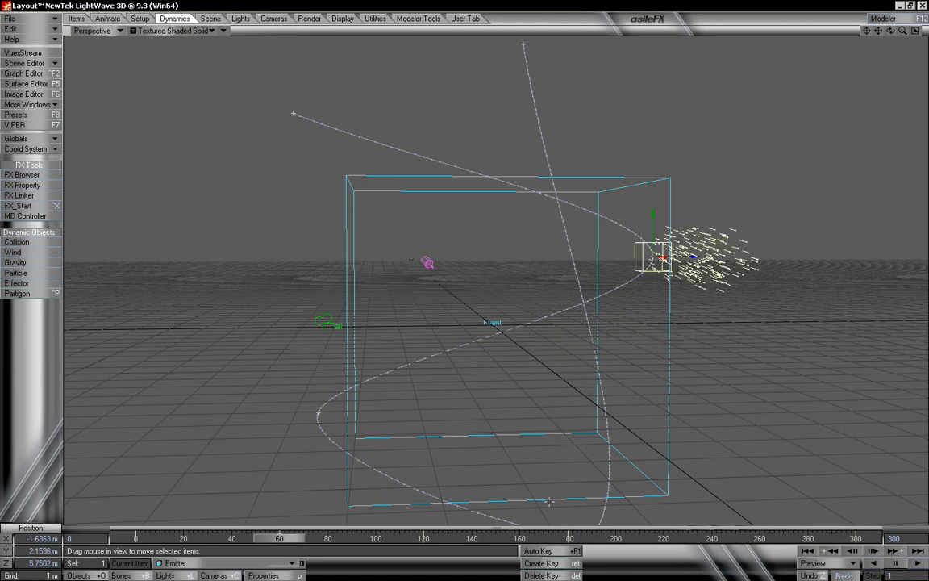
pyautogui.click(548, 574)
pyautogui.press('Return')
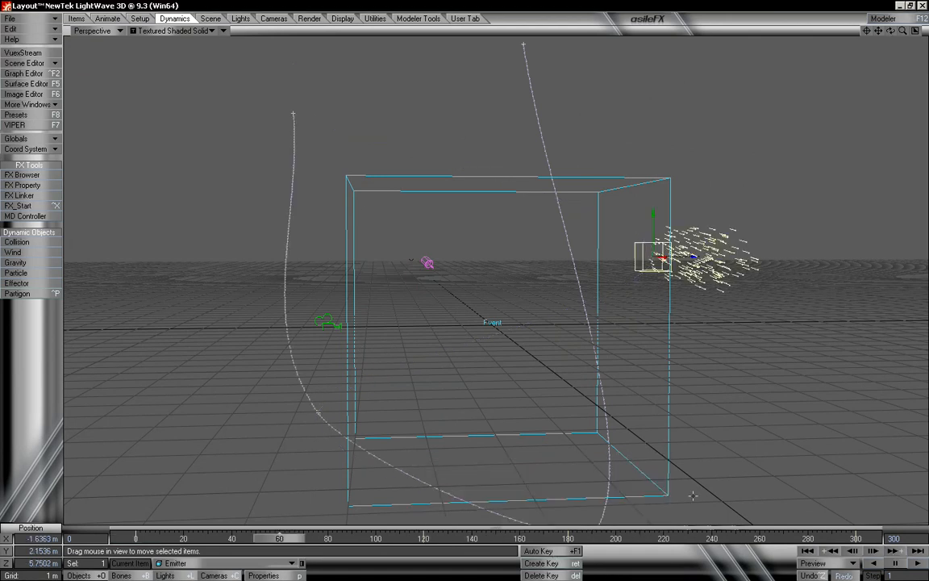
pyautogui.click(892, 551)
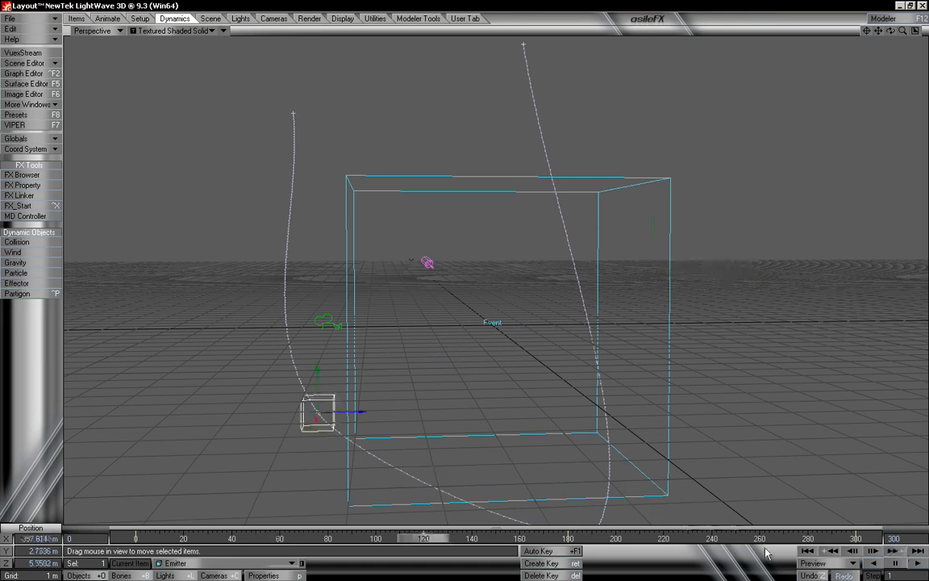
pyautogui.click(558, 575)
pyautogui.click(620, 477)
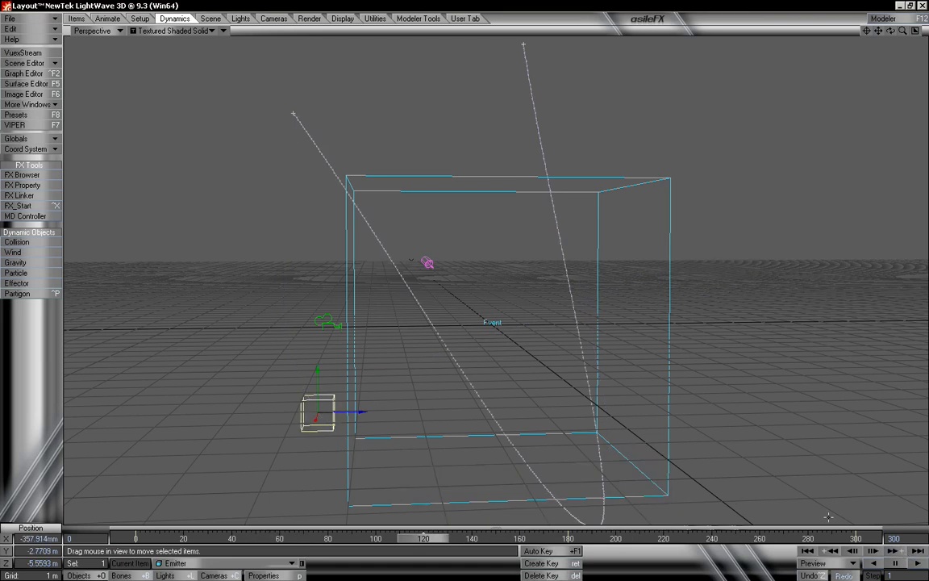
# Delete the emitter's motion keys at frames 180 and 300.
pyautogui.click(892, 552)
pyautogui.click(549, 575)
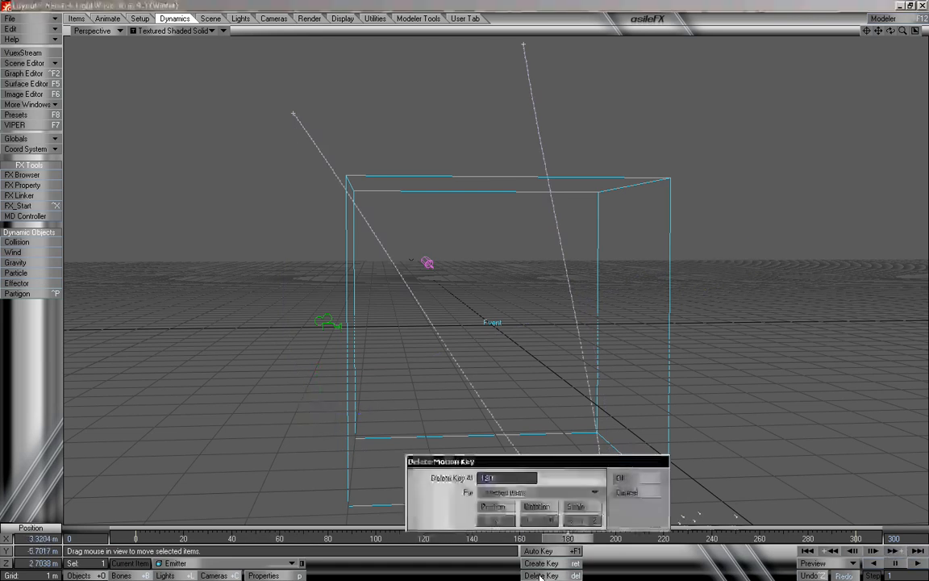
pyautogui.click(620, 477)
pyautogui.click(887, 550)
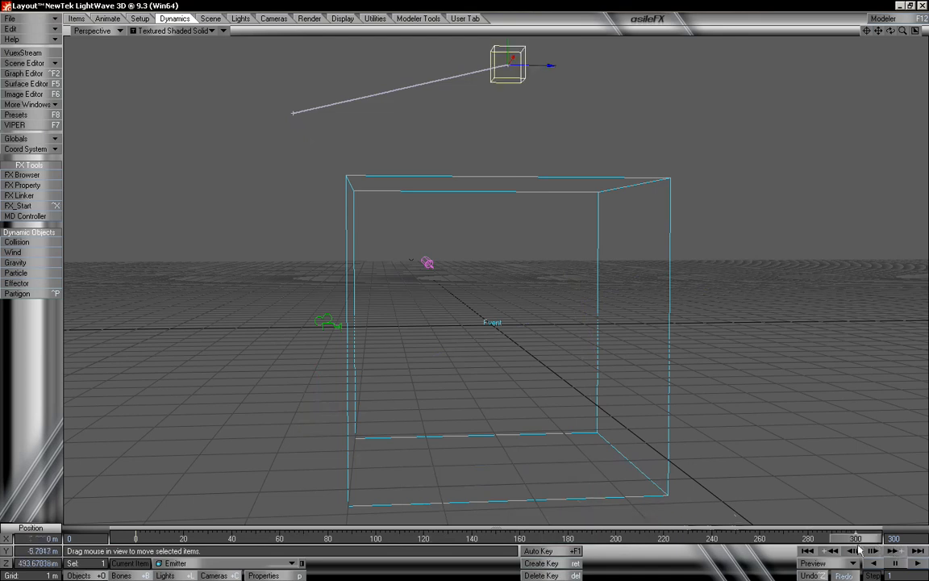
pyautogui.click(562, 573)
pyautogui.click(620, 479)
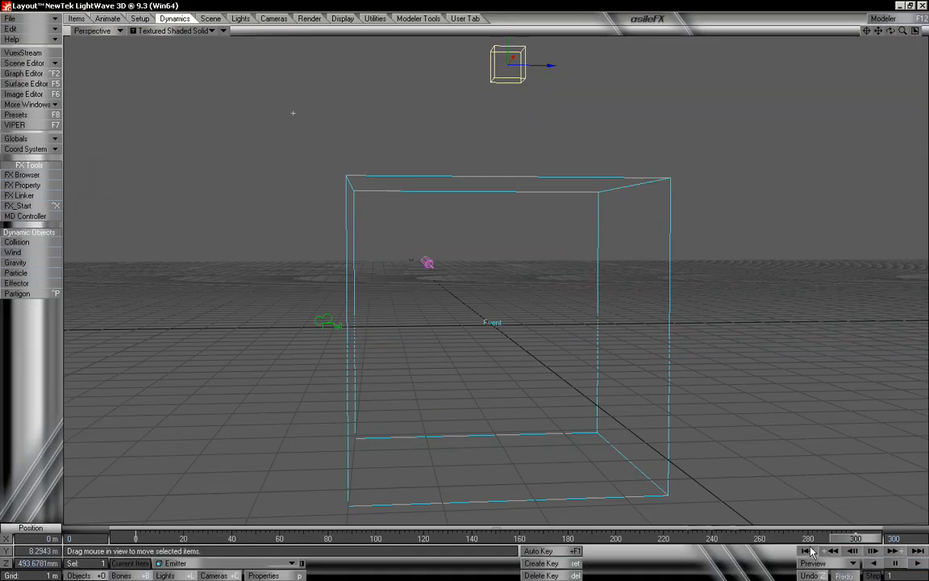
# At frame 0, lower the emitter to about Y -181 mm and move it along Z to near the centre of the box.
pyautogui.click(809, 551)
pyautogui.moveTo(381, 74)
pyautogui.mouseDown()
pyautogui.moveTo(381, 32)
pyautogui.moveTo(380, 234)
pyautogui.moveTo(381, 70)
pyautogui.mouseUp()
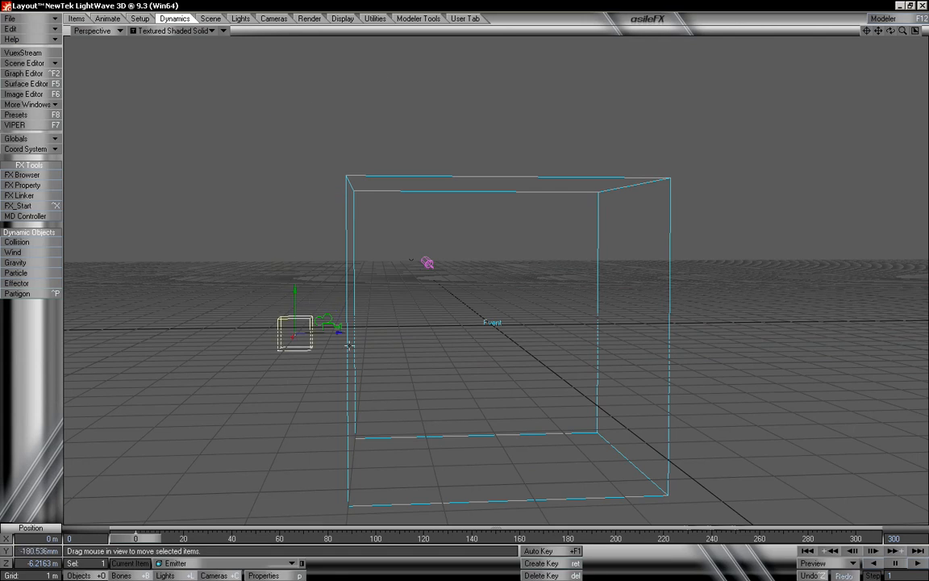
pyautogui.moveTo(339, 332); pyautogui.dragTo(519, 327)
# Remove the collision box from the scene.
pyautogui.click(357, 184)
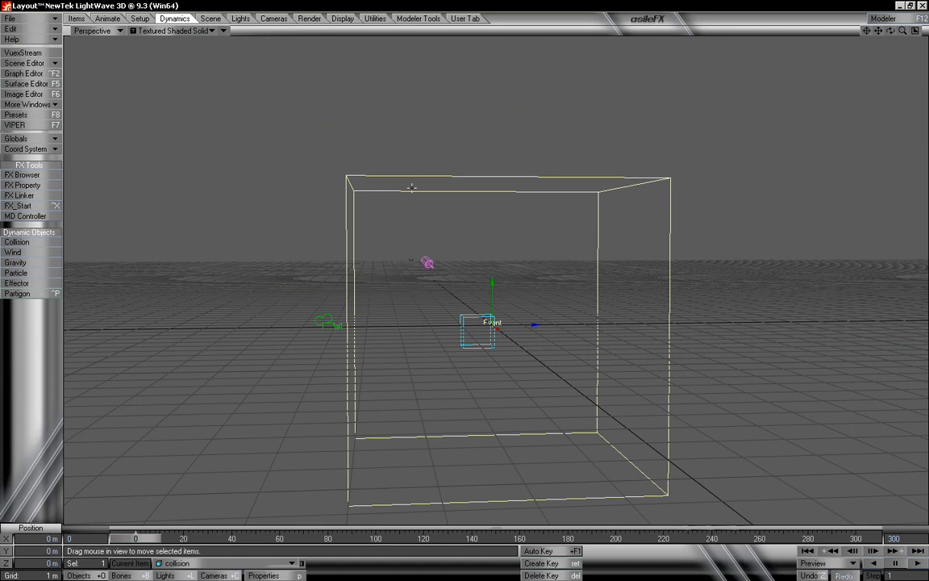
pyautogui.press('Delete')
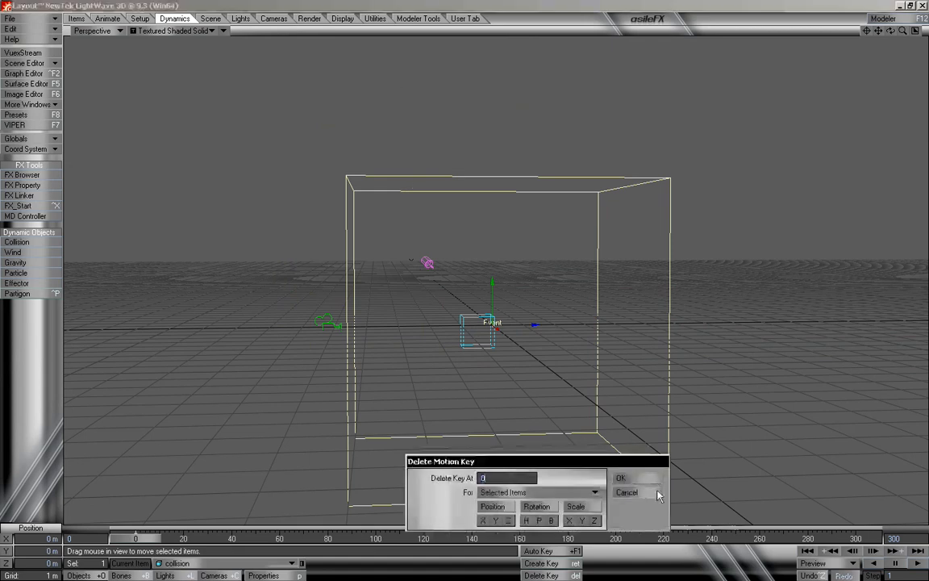
pyautogui.click(653, 490)
pyautogui.press('-')
pyautogui.press('Return')
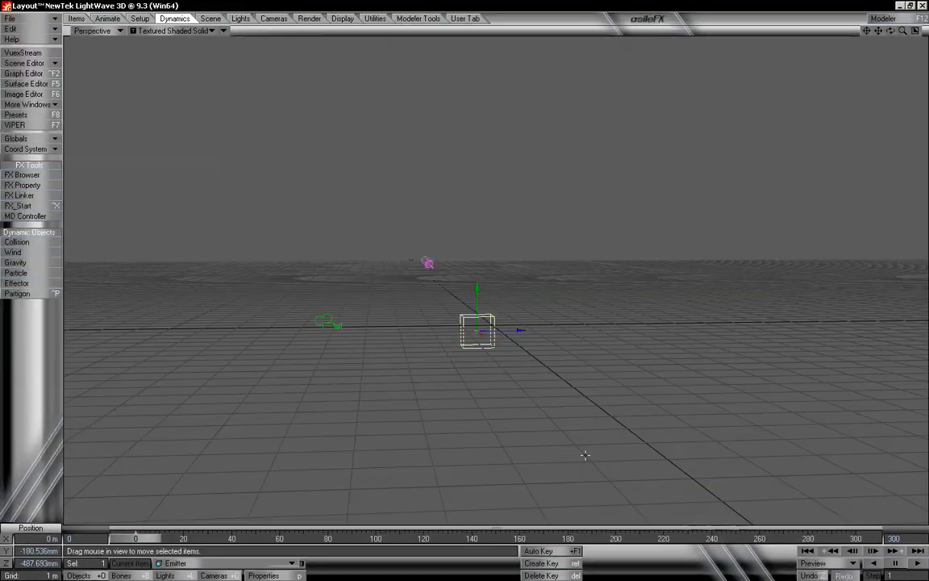
pyautogui.moveTo(149, 538)
pyautogui.mouseDown()
pyautogui.moveTo(356, 538)
pyautogui.moveTo(145, 538)
pyautogui.mouseUp()
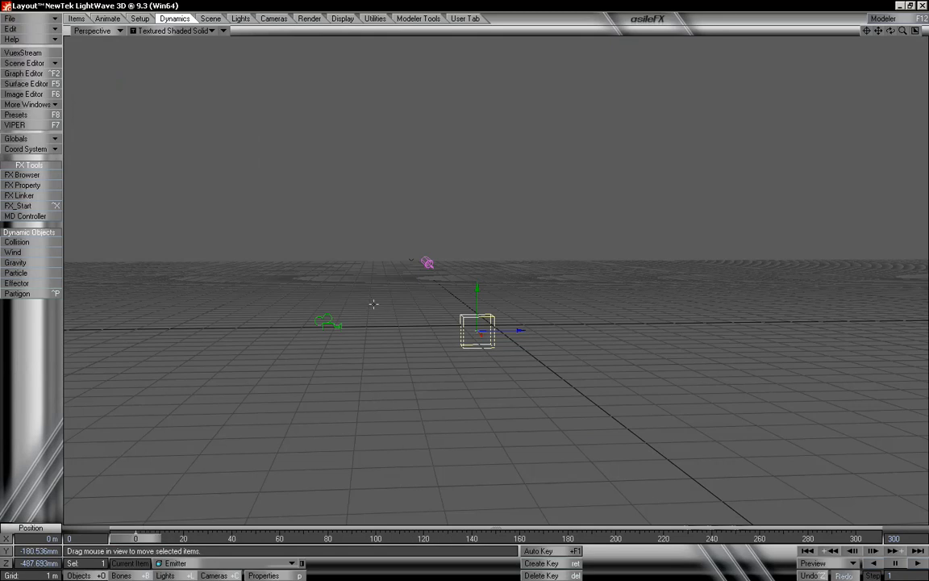
# Set the emitter to generate particles by Wind and scrub the timeline to check the emission, returning to frame 0.
pyautogui.moveTo(890, 32); pyautogui.dragTo(919, 32)
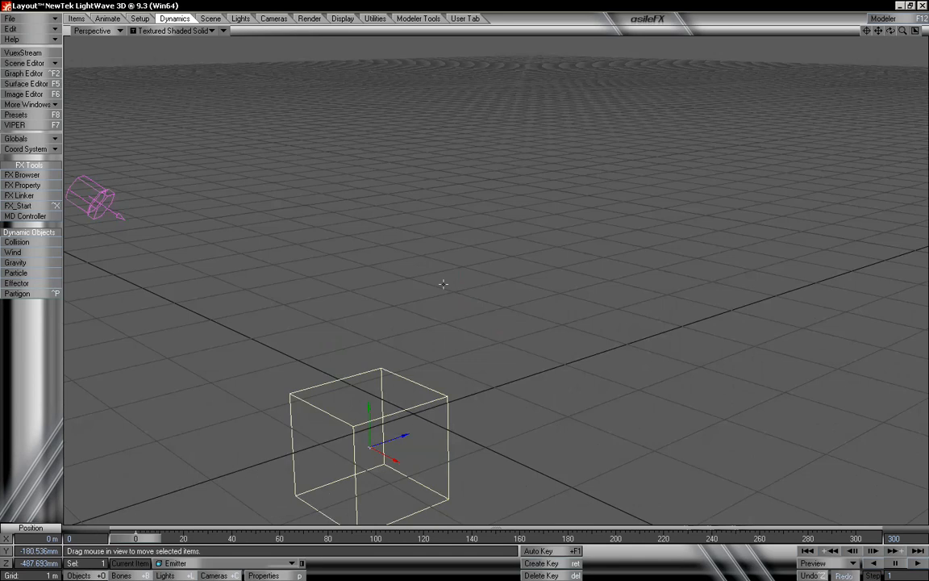
pyautogui.moveTo(879, 31); pyautogui.dragTo(880, 34)
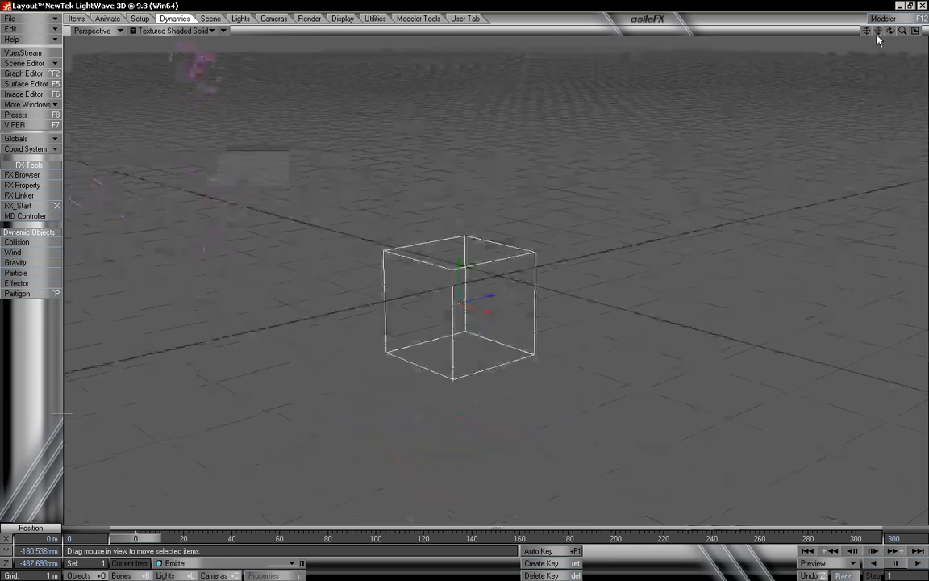
pyautogui.press('p')
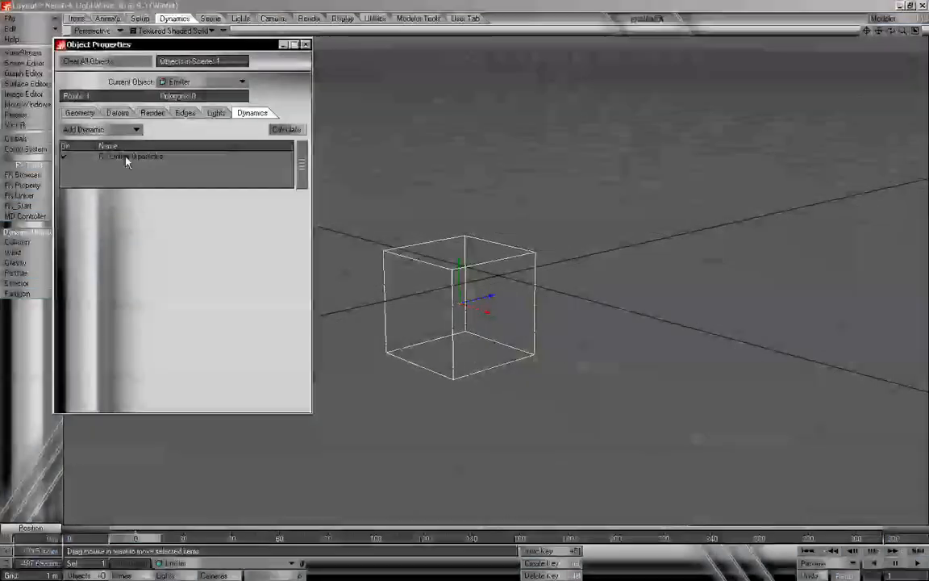
pyautogui.click(121, 155)
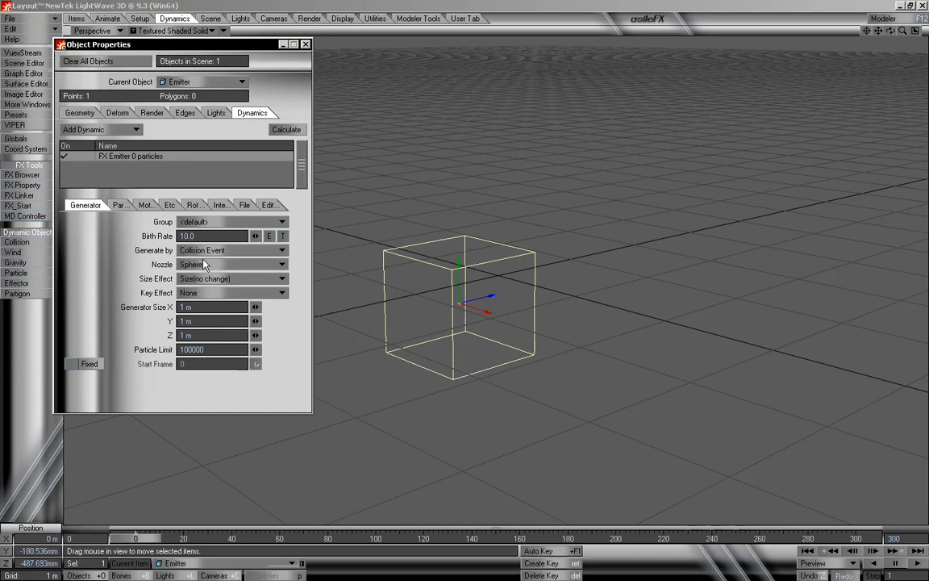
pyautogui.click(218, 251)
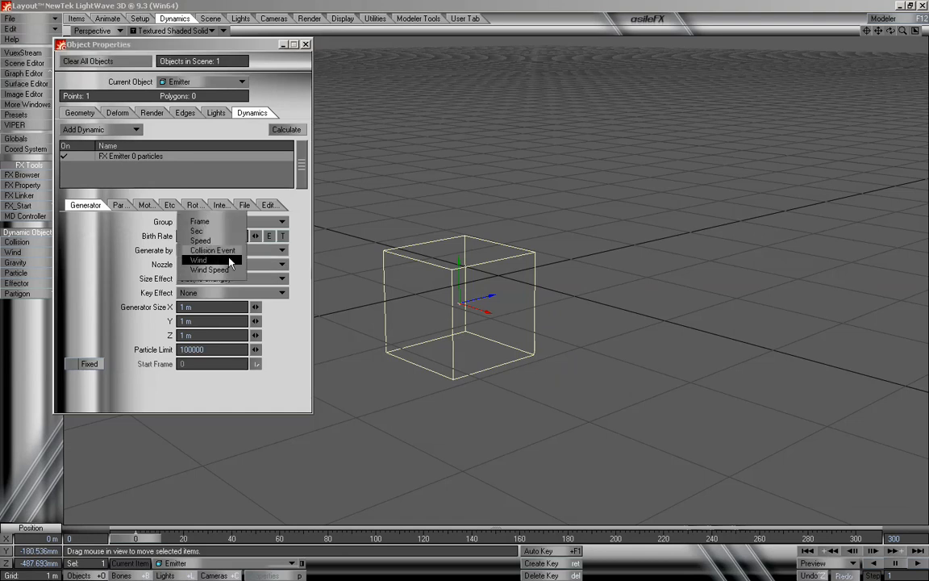
pyautogui.click(229, 259)
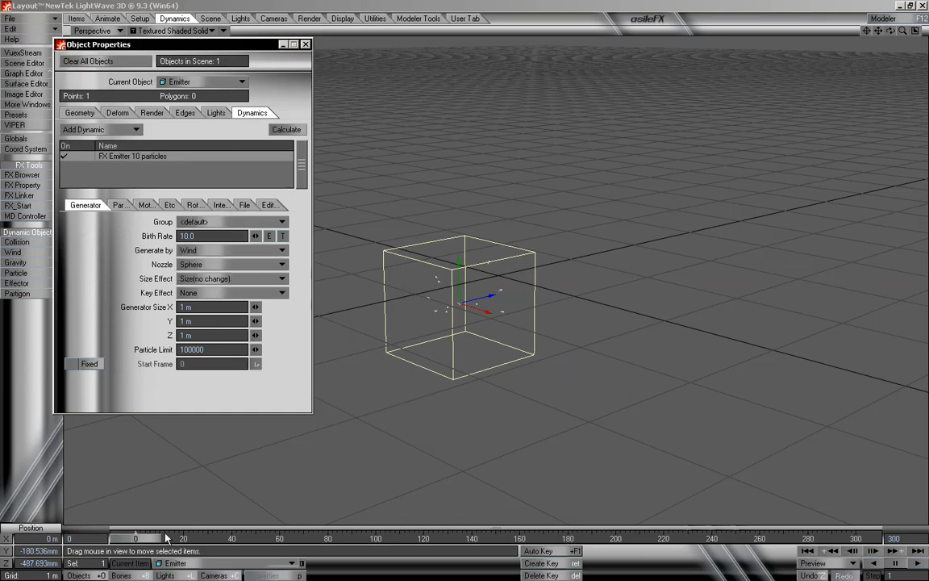
pyautogui.moveTo(165, 538); pyautogui.dragTo(137, 538)
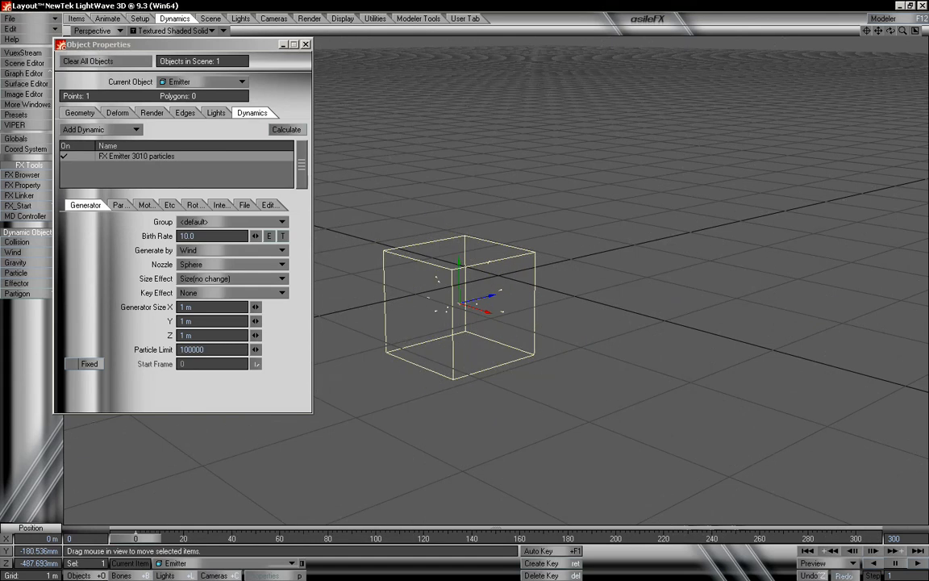
# Set the emitter's Explosion to 0 m/s and scrub the timeline to check the particles' motion.
pyautogui.click(119, 205)
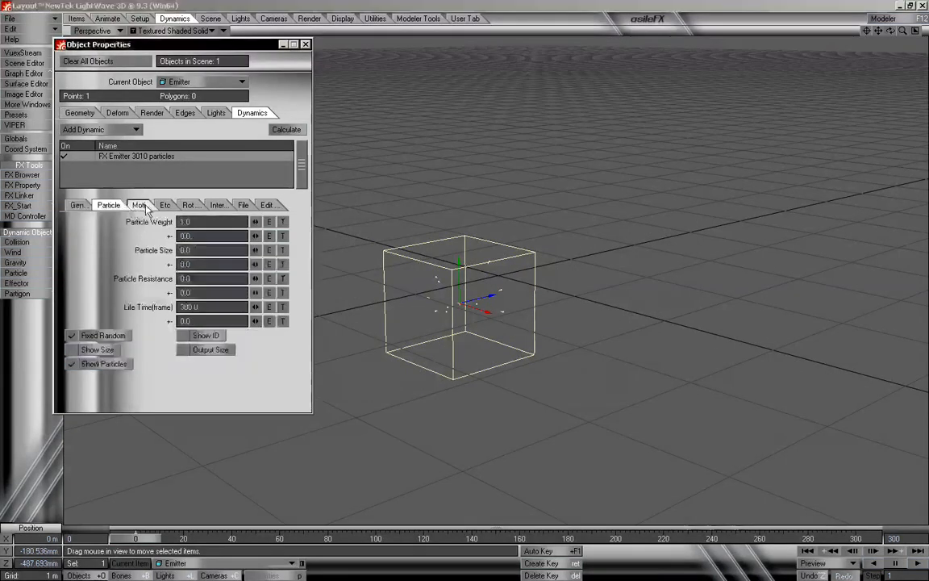
pyautogui.click(142, 206)
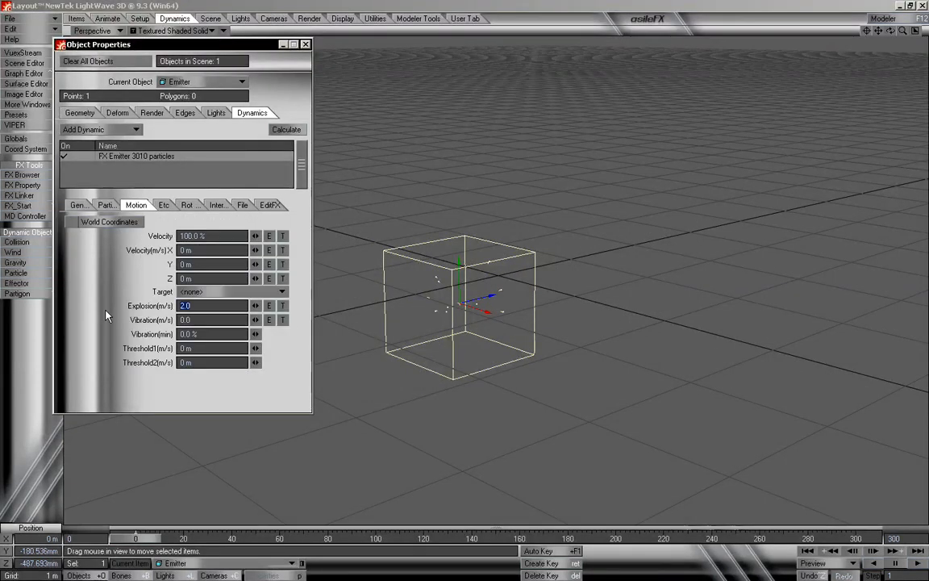
pyautogui.press('Tab')
pyautogui.press('Tab')
pyautogui.press('Tab')
pyautogui.click(76, 205)
pyautogui.moveTo(149, 538)
pyautogui.mouseDown()
pyautogui.moveTo(714, 539)
pyautogui.moveTo(147, 539)
pyautogui.mouseUp()
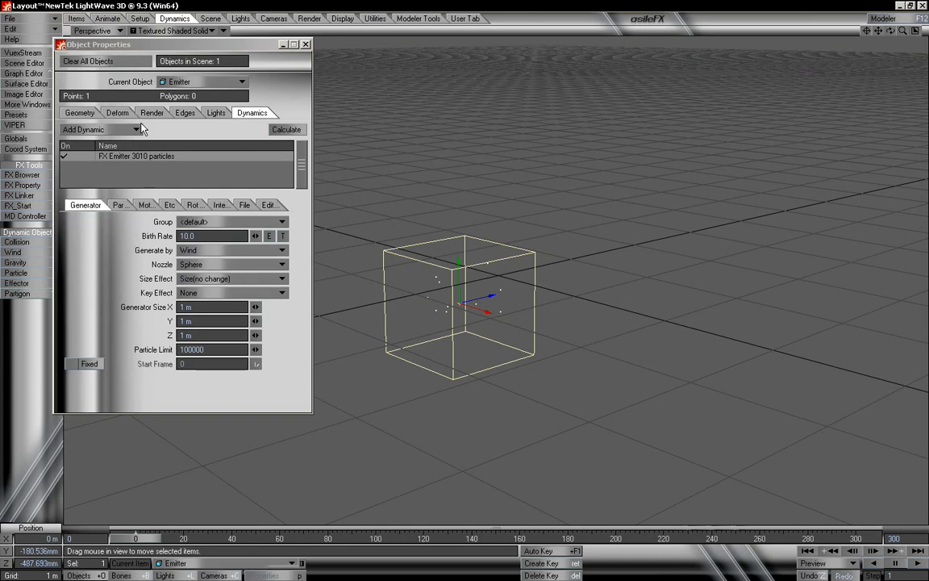
# Add a wind object named wind and set its radius to 3 m.
pyautogui.click(12, 253)
pyautogui.click(322, 397)
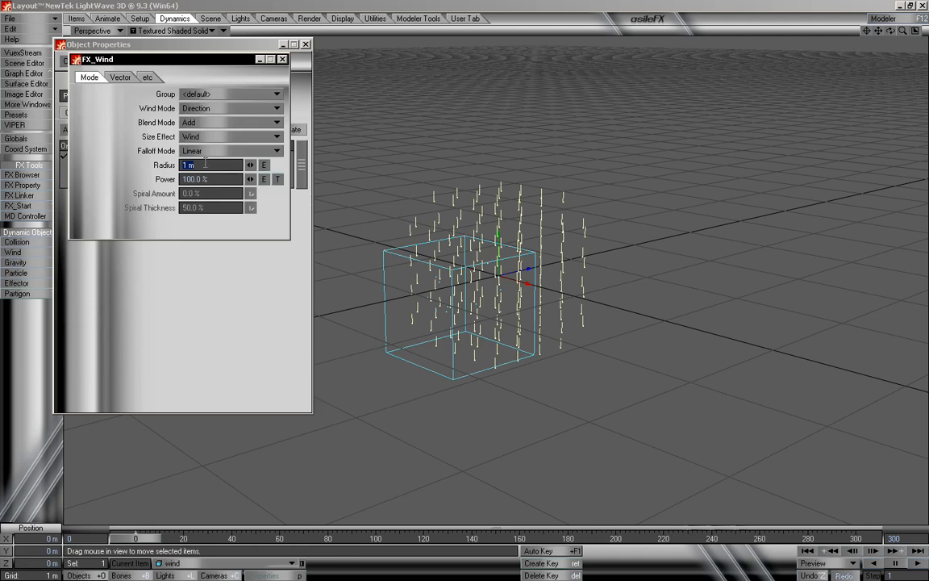
pyautogui.write('3')
pyautogui.press('Tab')
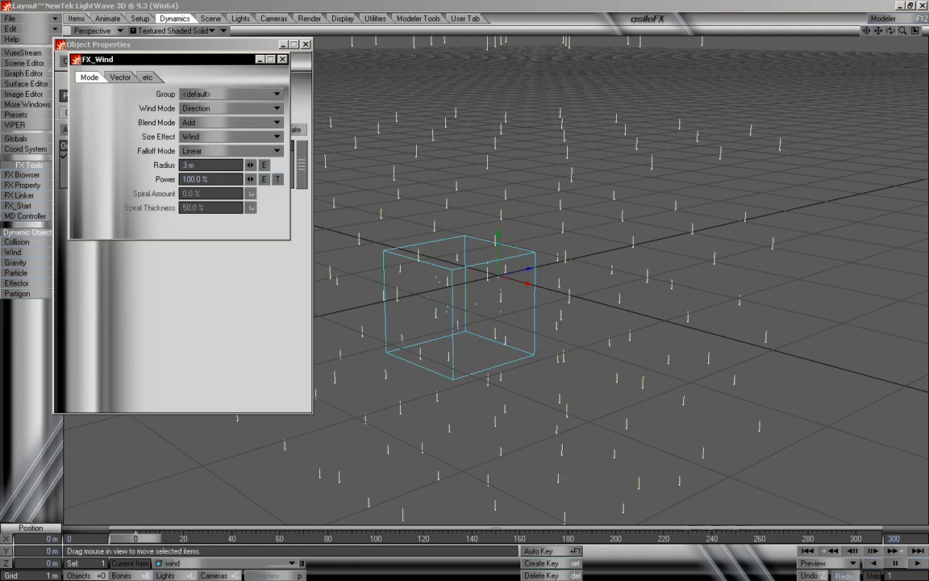
# Move the wind onto the emitter at about X -116, Y -130, Z -476 mm and scrub the timeline.
pyautogui.moveTo(557, 285); pyautogui.dragTo(509, 289)
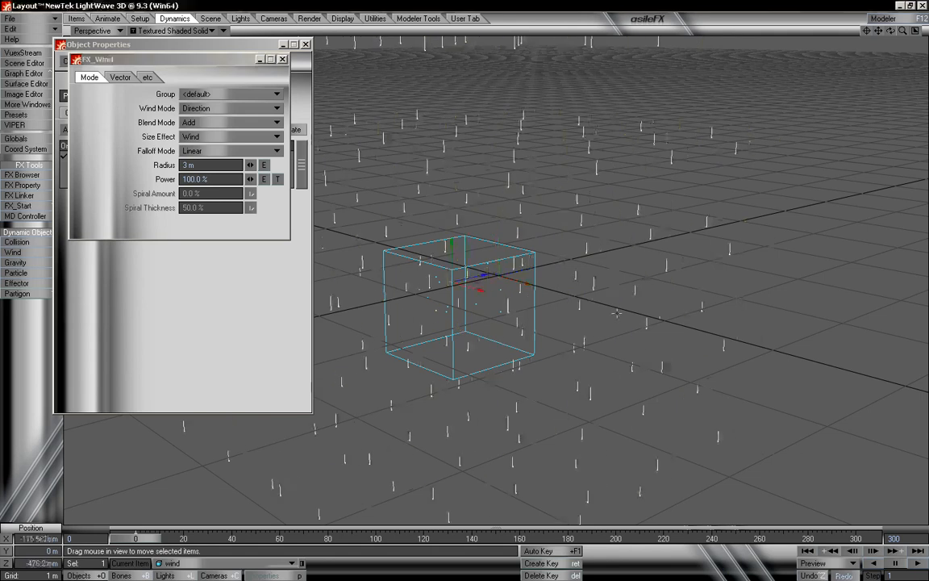
pyautogui.moveTo(510, 289); pyautogui.dragTo(509, 303, button='right')
pyautogui.keyDown('alt'); pyautogui.moveTo(484, 282); pyautogui.dragTo(459, 279); pyautogui.keyUp('alt')
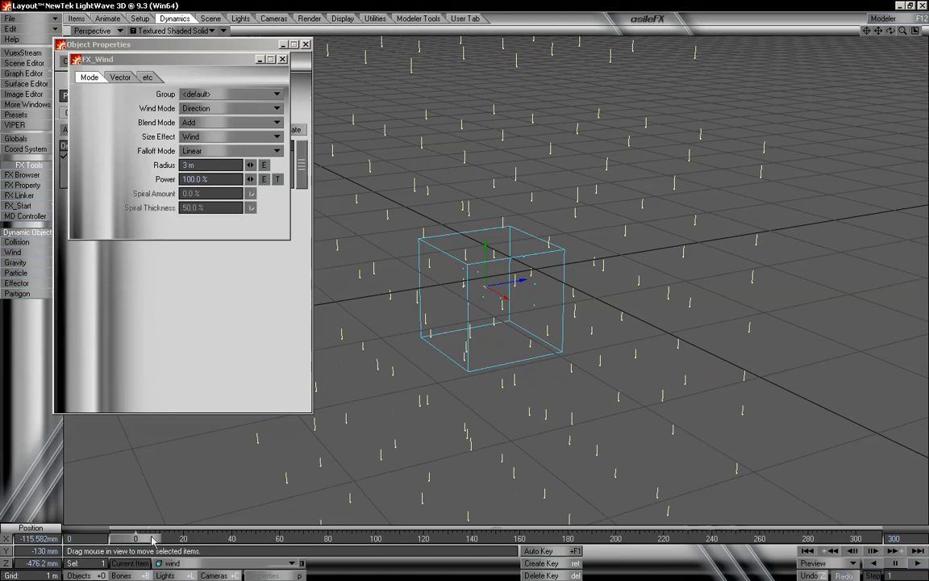
pyautogui.moveTo(152, 539); pyautogui.dragTo(121, 539)
# Animate the wind's Power with an envelope that rises to about 150%, dips sharply, peaks above 200% and ends near 134% at frame 300.
pyautogui.click(263, 179)
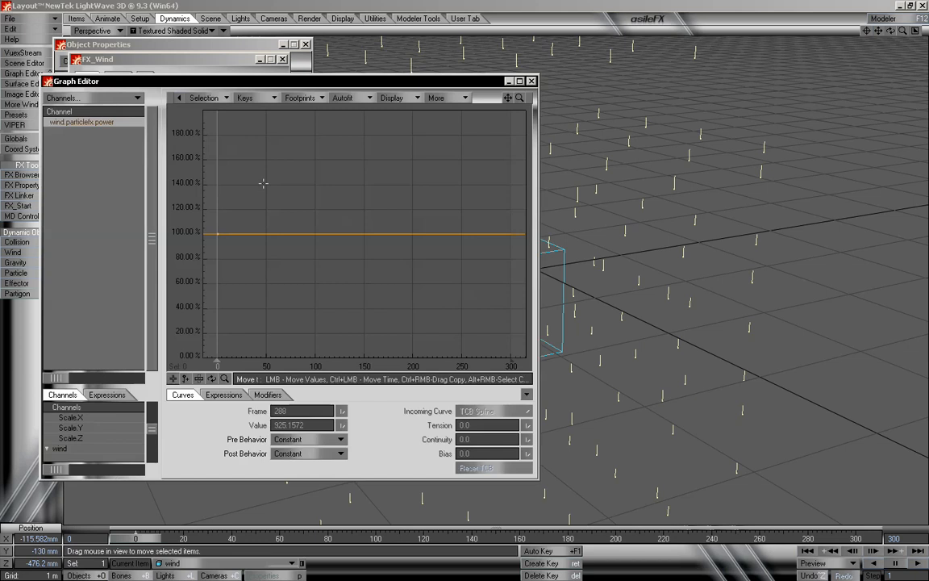
pyautogui.click(216, 234)
pyautogui.moveTo(216, 234); pyautogui.dragTo(313, 170)
pyautogui.click(186, 378)
pyautogui.moveTo(351, 242); pyautogui.dragTo(347, 312)
pyautogui.moveTo(406, 317); pyautogui.dragTo(508, 250)
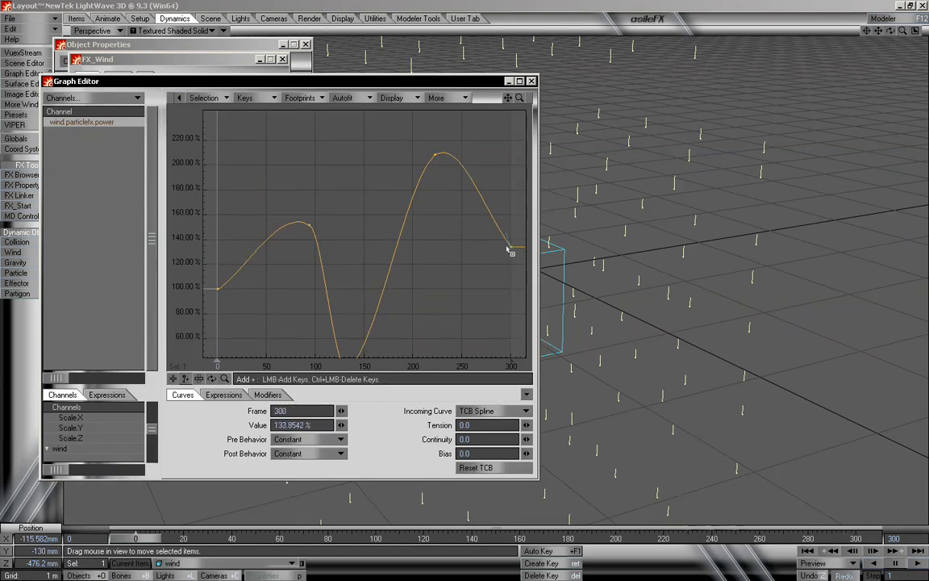
pyautogui.click(532, 82)
pyautogui.click(254, 50)
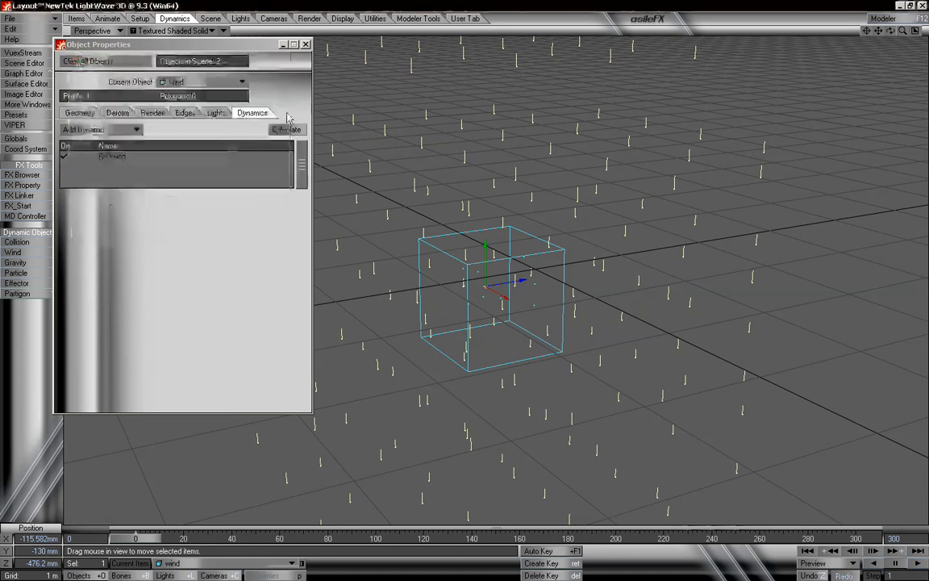
# Recalculate the dynamics, scrub the timeline to check the particles, and open the FX Wind settings.
pyautogui.click(287, 130)
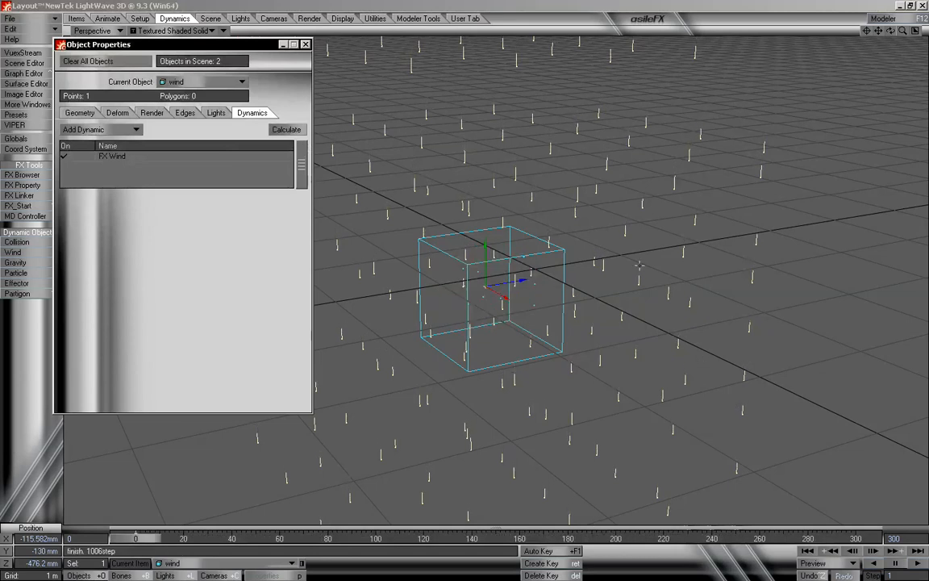
pyautogui.moveTo(152, 537)
pyautogui.mouseDown()
pyautogui.moveTo(860, 537)
pyautogui.moveTo(135, 537)
pyautogui.mouseUp()
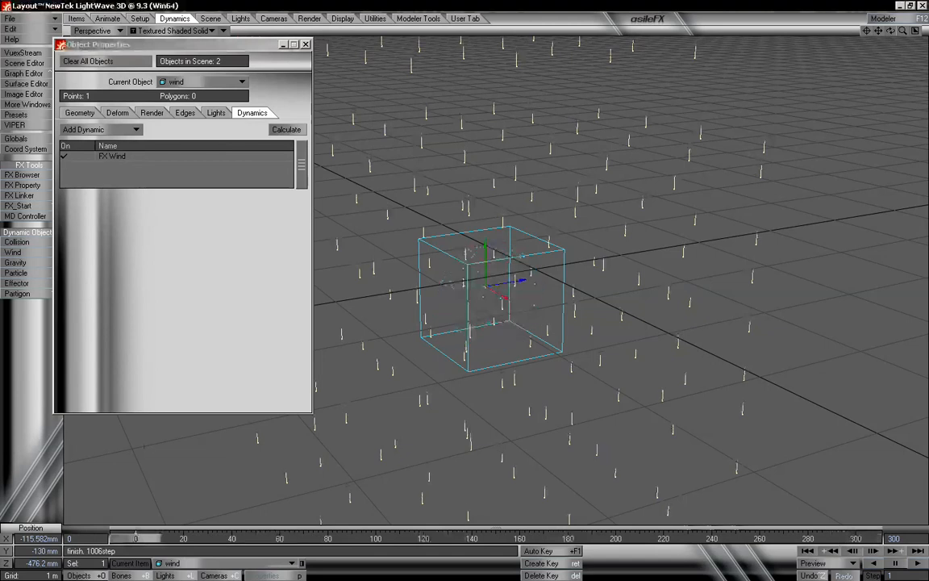
pyautogui.click(125, 157)
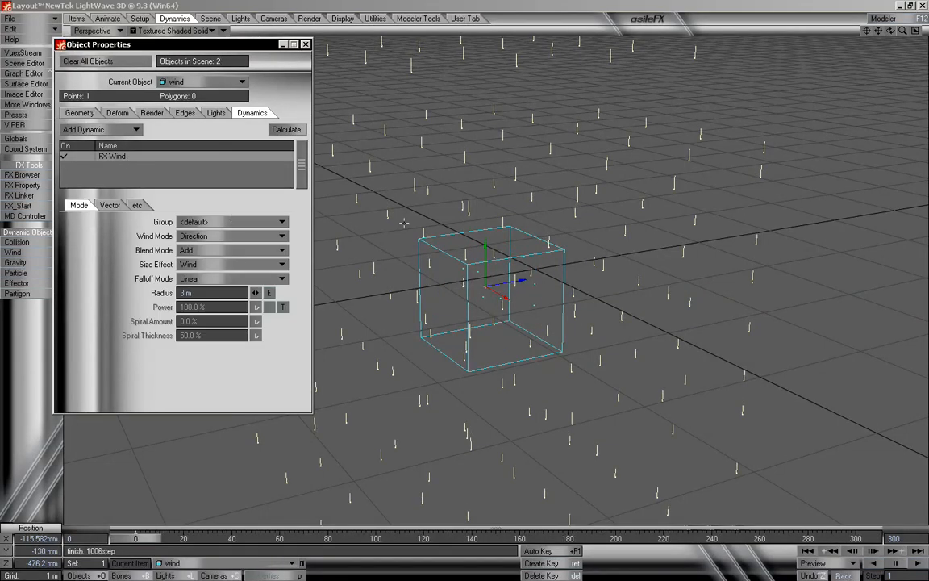
pyautogui.click(136, 538)
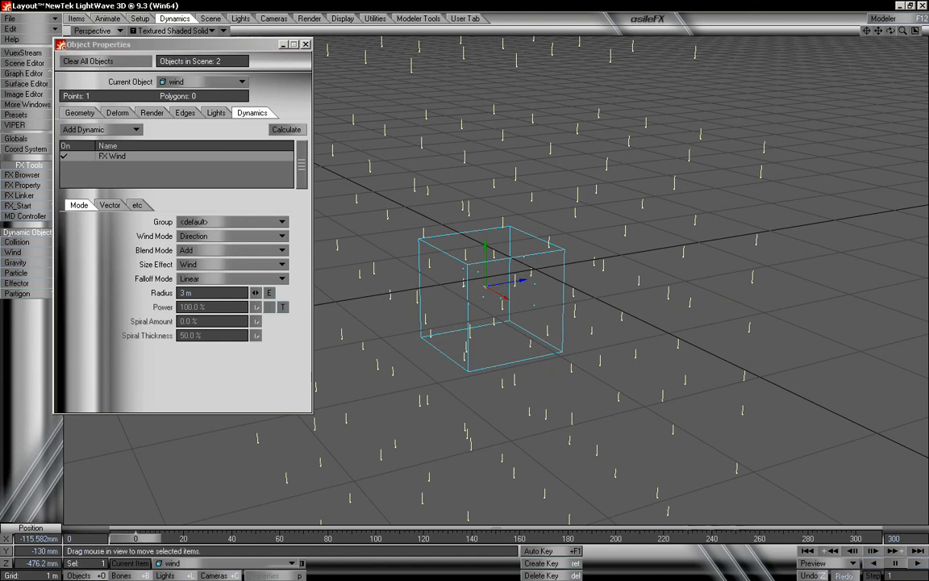
pyautogui.click(180, 375)
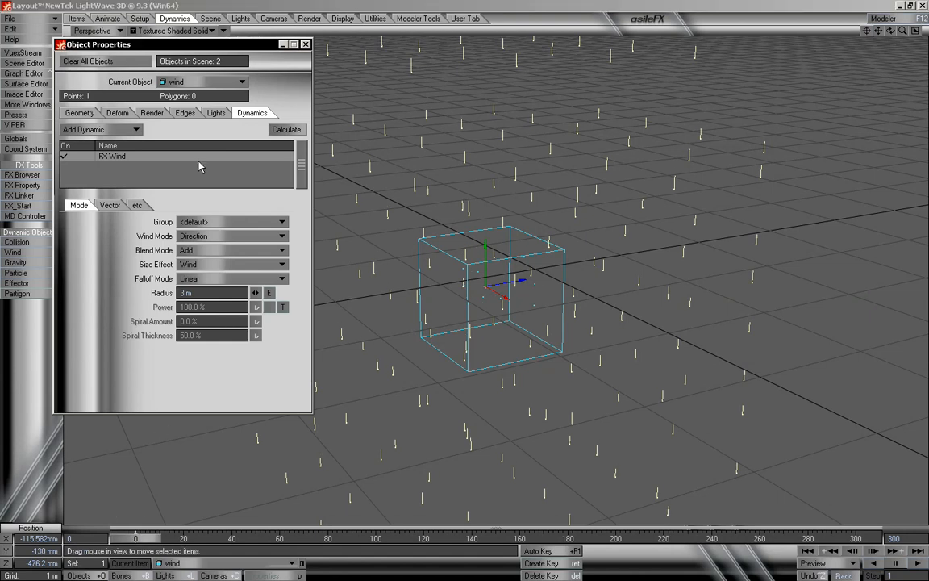
# Open the emitter's Motion settings and scrub the timeline to examine emission under the animated wind power.
pyautogui.click(205, 81)
pyautogui.click(208, 63)
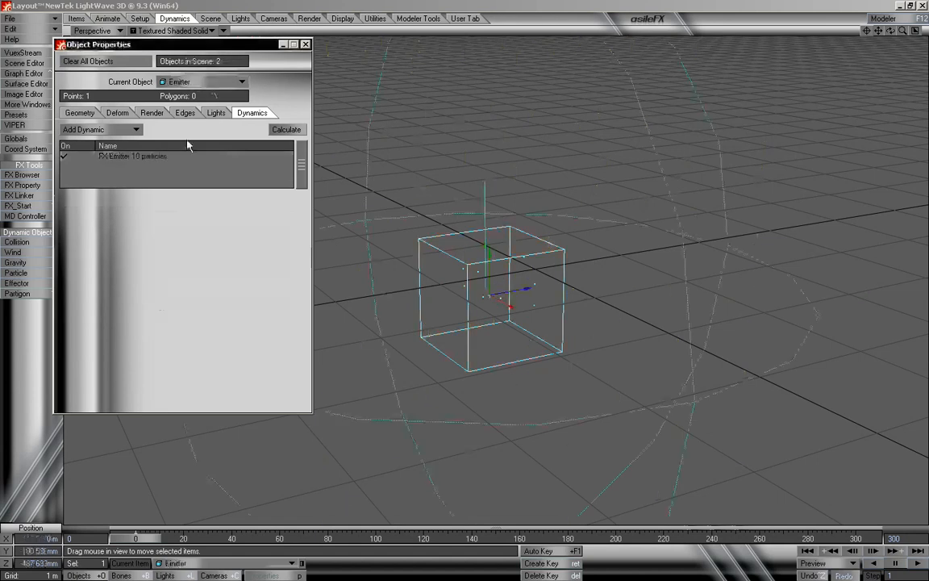
pyautogui.click(139, 205)
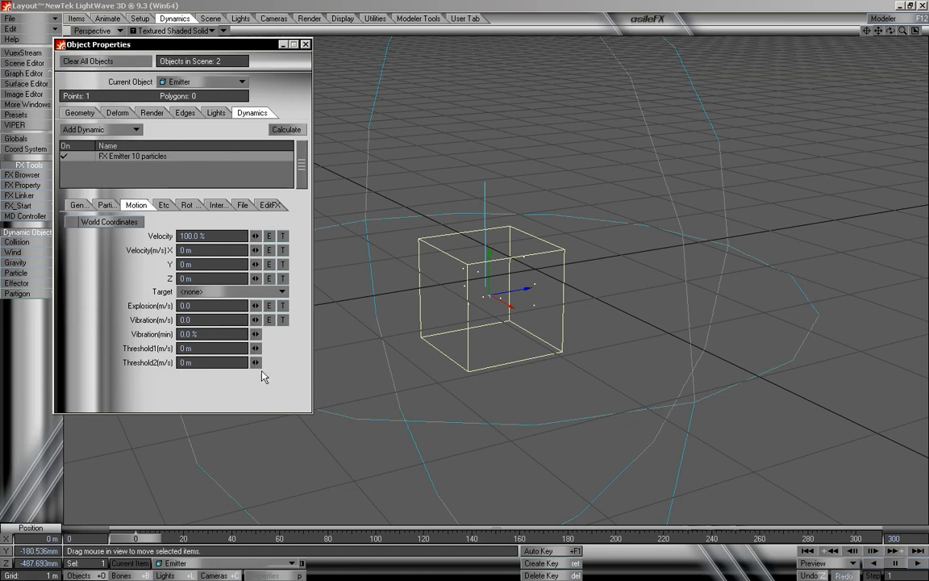
pyautogui.click(194, 348)
pyautogui.moveTo(143, 539)
pyautogui.mouseDown()
pyautogui.moveTo(333, 538)
pyautogui.moveTo(144, 540)
pyautogui.mouseUp()
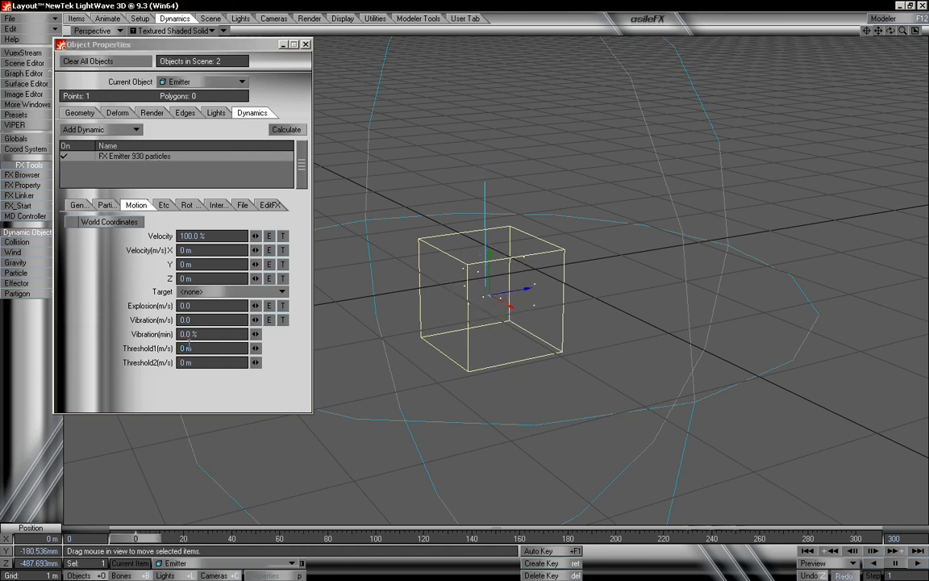
# Set the emitter's Threshold1 to 1 m/s, recalculate the dynamics, and scrub the timeline to check the emission.
pyautogui.moveTo(196, 347); pyautogui.dragTo(165, 345)
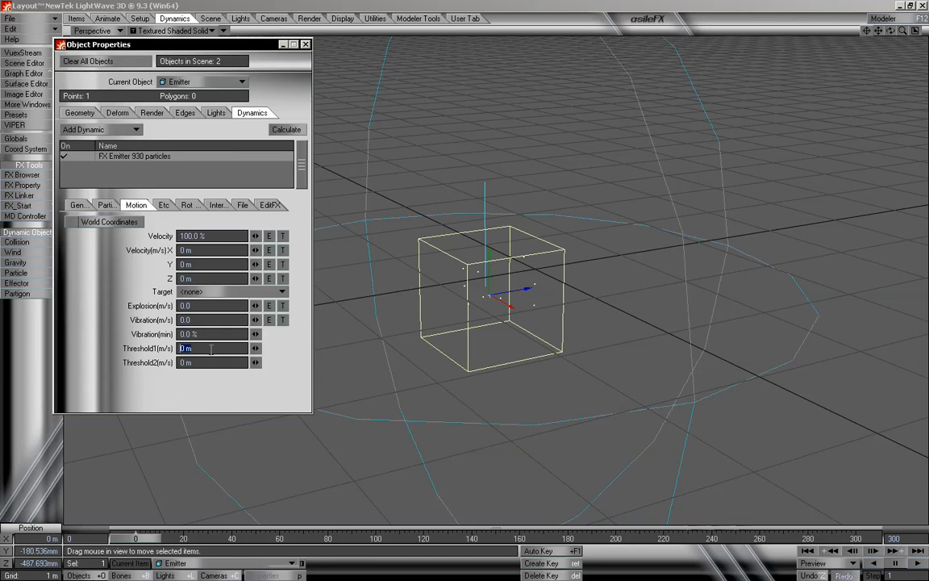
pyautogui.write('1')
pyautogui.press('Tab')
pyautogui.click(279, 131)
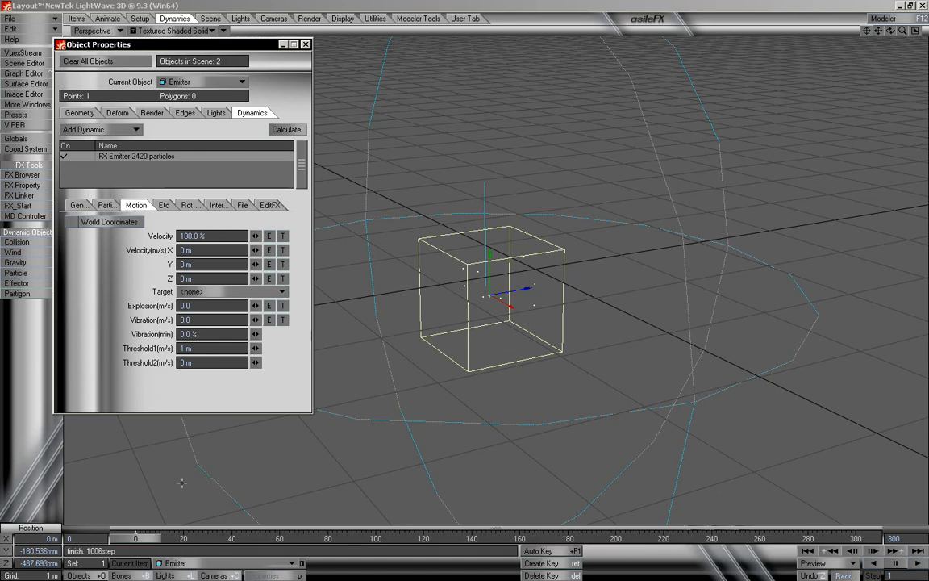
pyautogui.moveTo(145, 539)
pyautogui.mouseDown()
pyautogui.moveTo(724, 538)
pyautogui.moveTo(134, 537)
pyautogui.mouseUp()
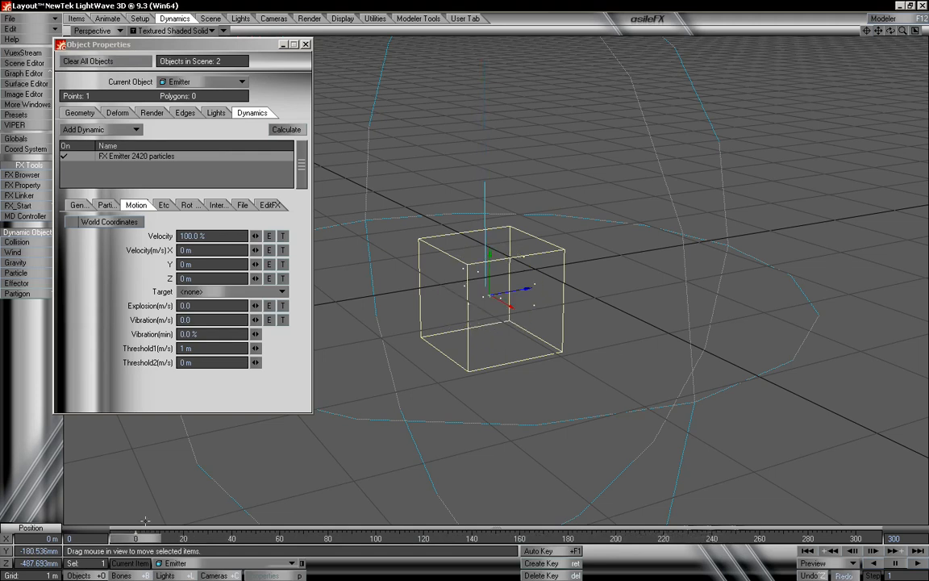
# Set the emitter's Explosion to 1 m/s and recalculate the dynamics.
pyautogui.click(192, 305)
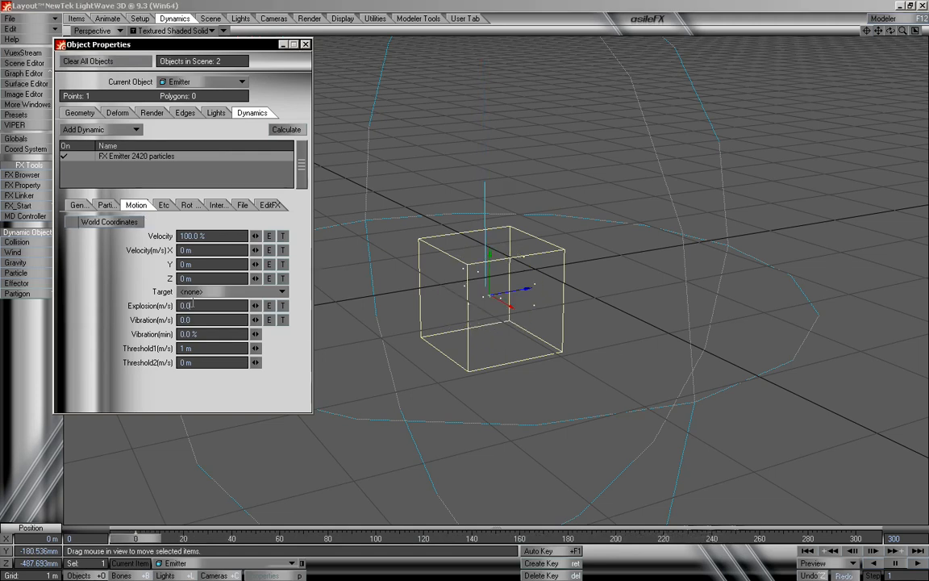
pyautogui.write('1')
pyautogui.press('Tab')
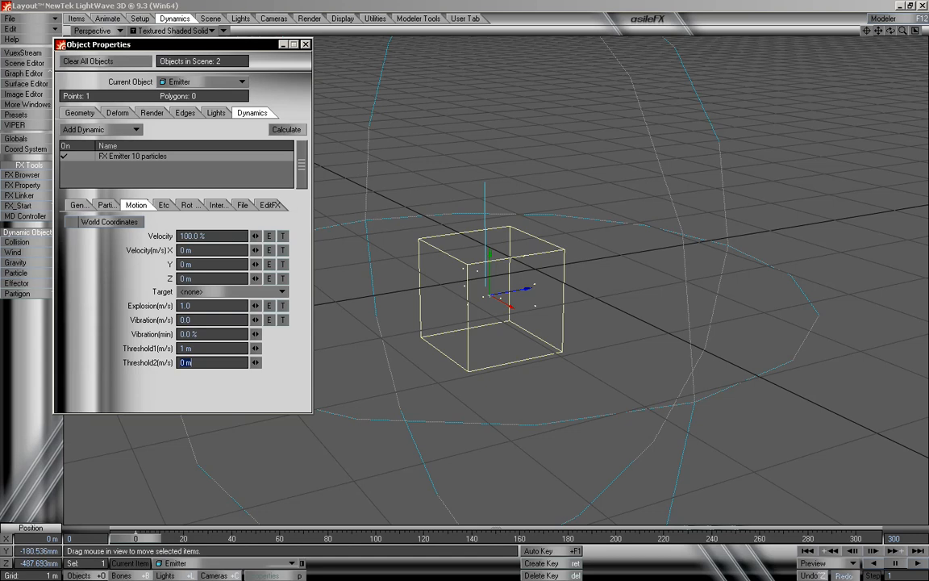
pyautogui.click(296, 130)
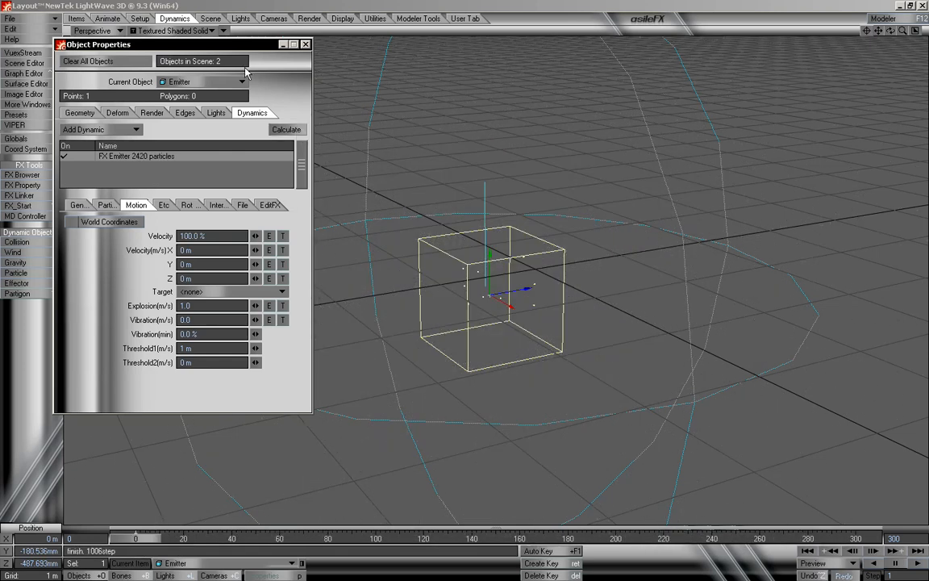
# Open the wind object's Power envelope and lower the frame 300 key to about -14 %.
pyautogui.click(193, 85)
pyautogui.click(200, 93)
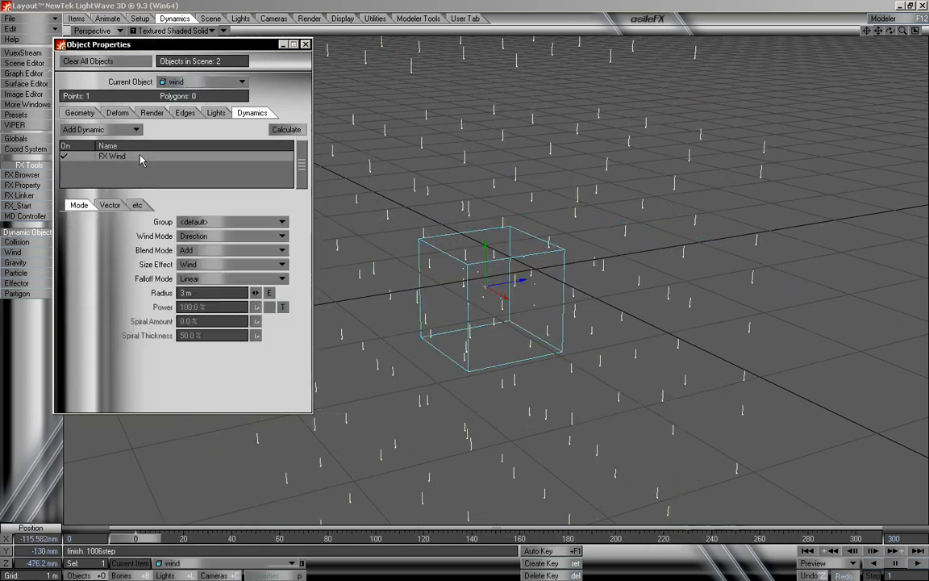
pyautogui.click(279, 306)
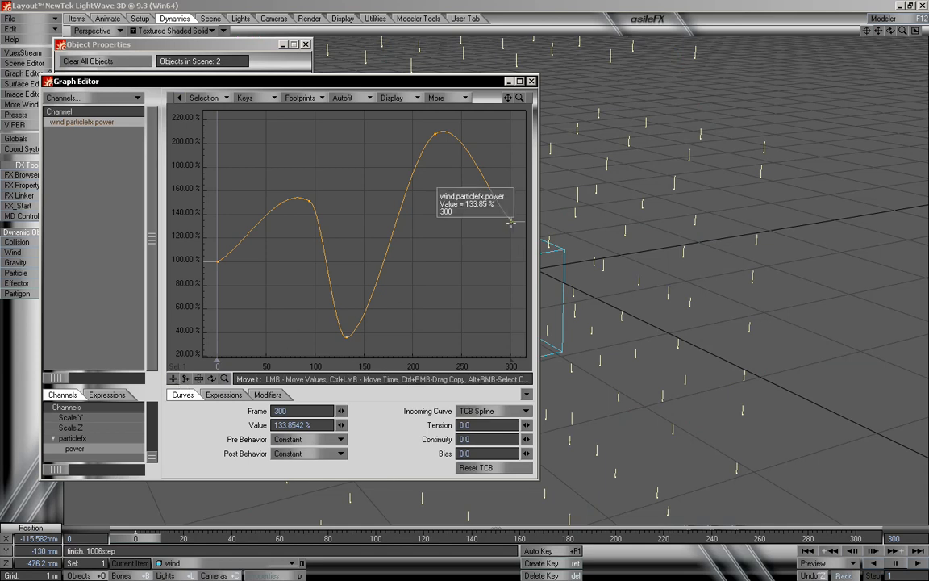
pyautogui.moveTo(511, 221); pyautogui.dragTo(513, 355)
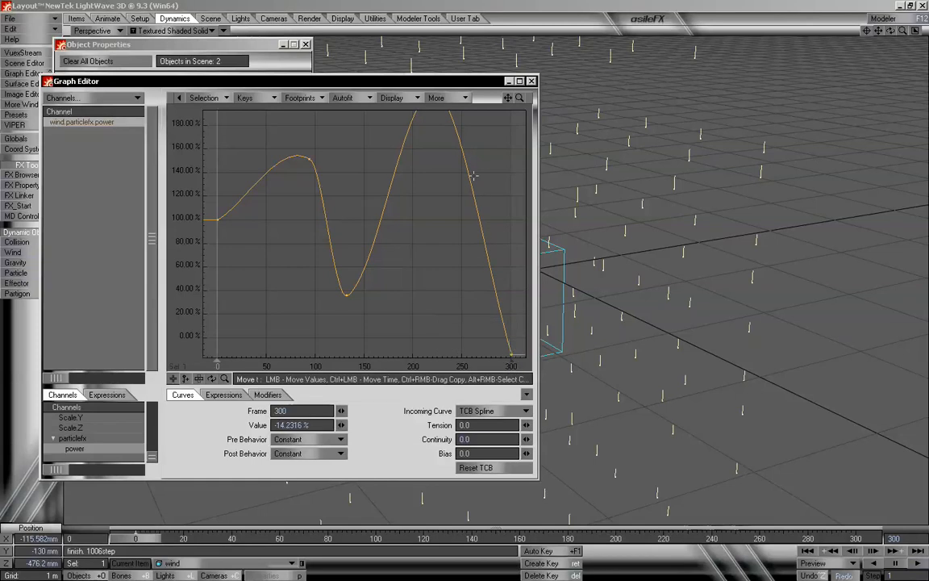
# Add alternating high and low keys to the wind power curve, including about -5 % at frame 186, 143 % at 210 and -4 % at 215.
pyautogui.click(186, 379)
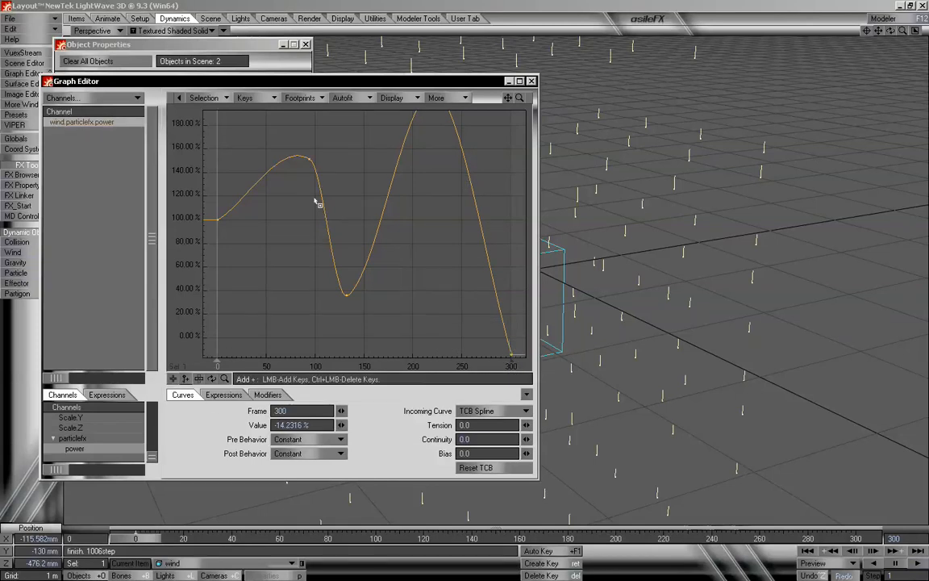
pyautogui.moveTo(384, 208); pyautogui.dragTo(414, 355)
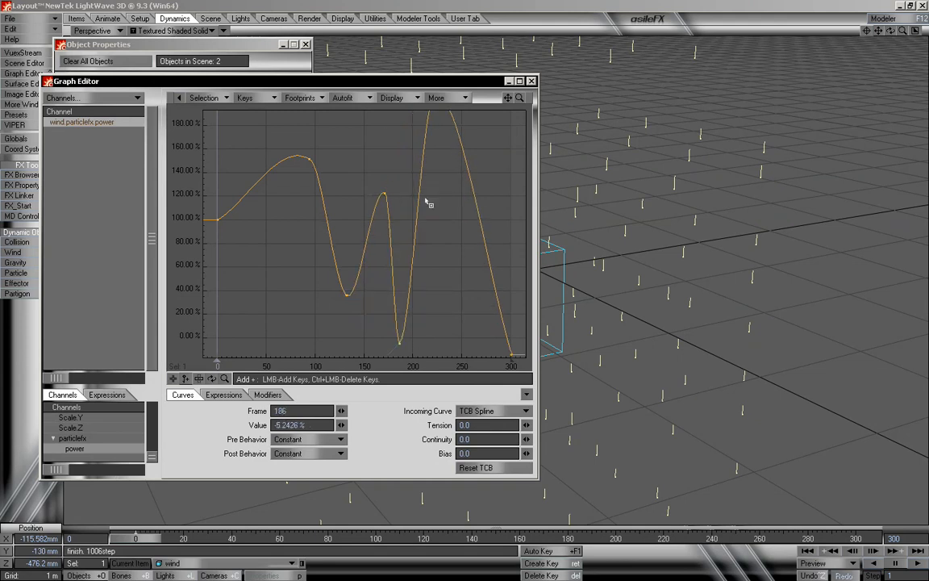
pyautogui.click(423, 169)
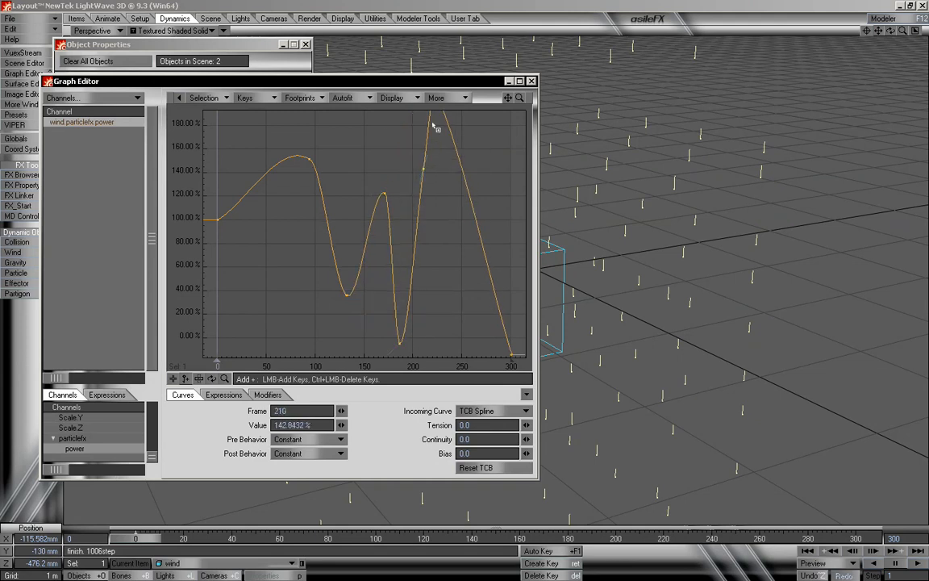
pyautogui.moveTo(427, 124); pyautogui.dragTo(466, 346)
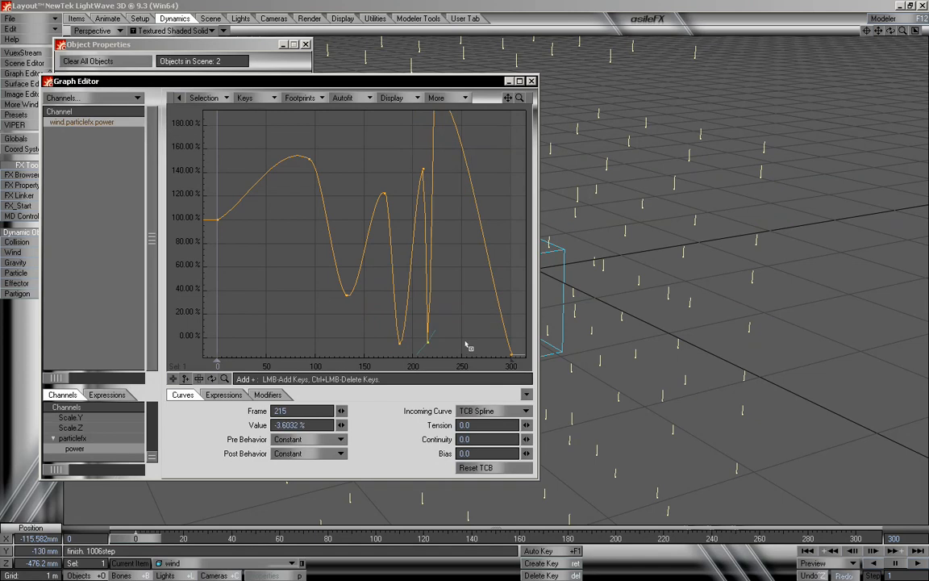
pyautogui.click(530, 83)
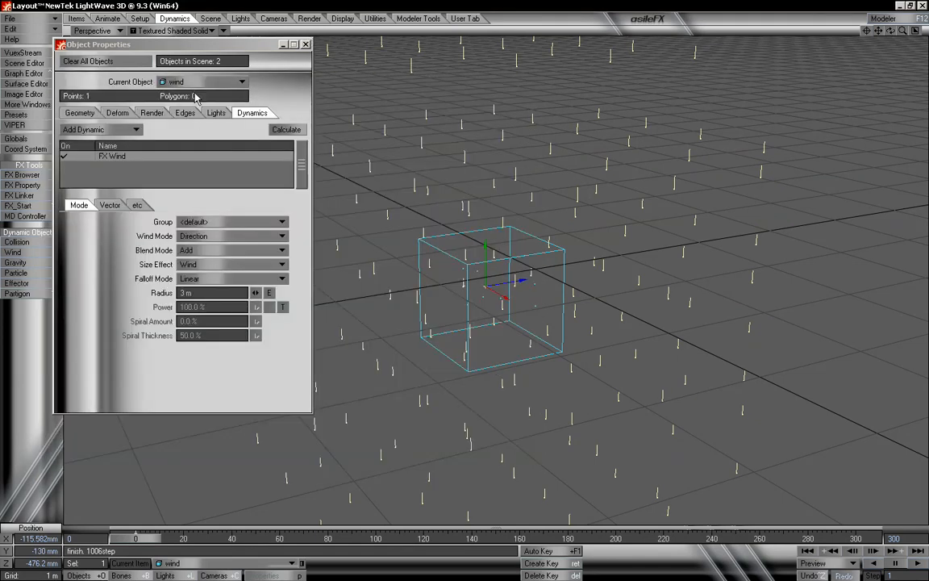
# Select the Emitter, recalculate the dynamics with the edited wind power, and scrub the timeline to check the particles.
pyautogui.click(202, 81)
pyautogui.click(177, 77)
pyautogui.click(277, 129)
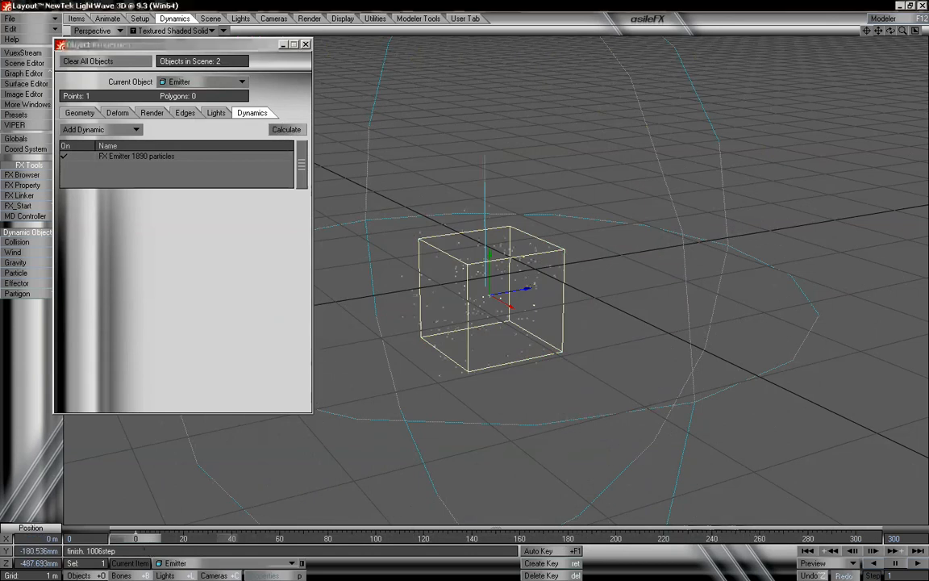
pyautogui.moveTo(139, 538)
pyautogui.mouseDown()
pyautogui.moveTo(829, 538)
pyautogui.moveTo(135, 538)
pyautogui.mouseUp()
# Set the FX Emitter's Threshold1 to 2 m/s, recalculate the dynamics, and scrub the timeline to check the emission.
pyautogui.click(138, 156)
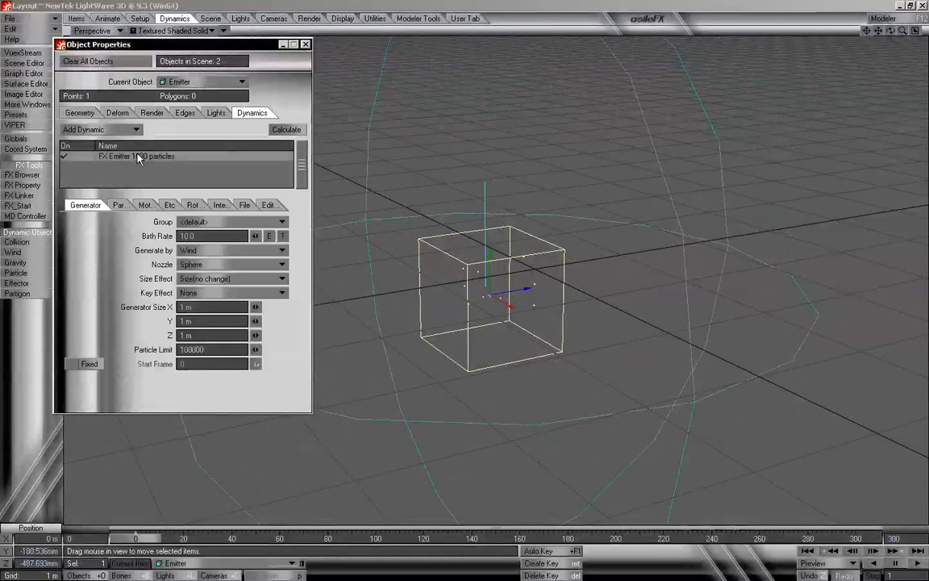
pyautogui.click(144, 205)
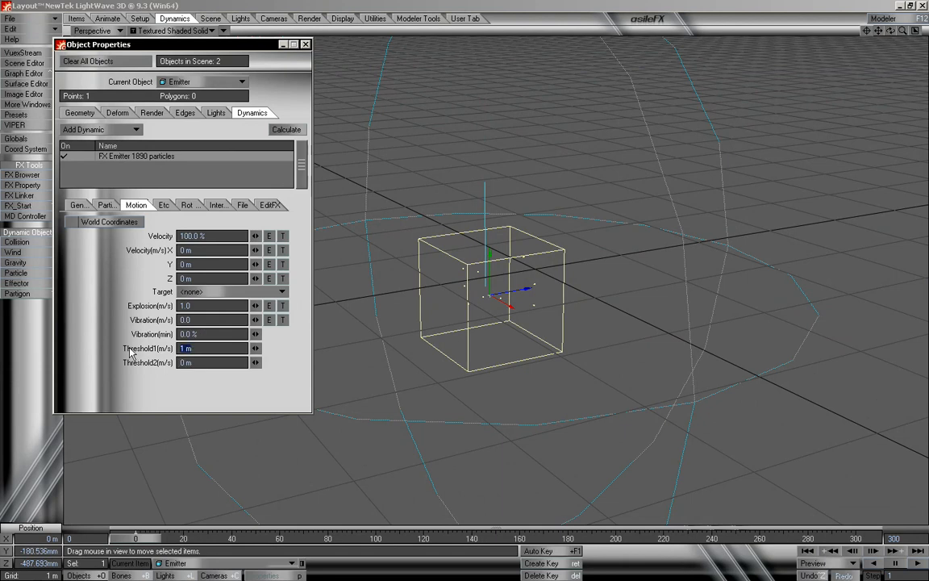
pyautogui.write('2')
pyautogui.press('Tab')
pyautogui.click(284, 131)
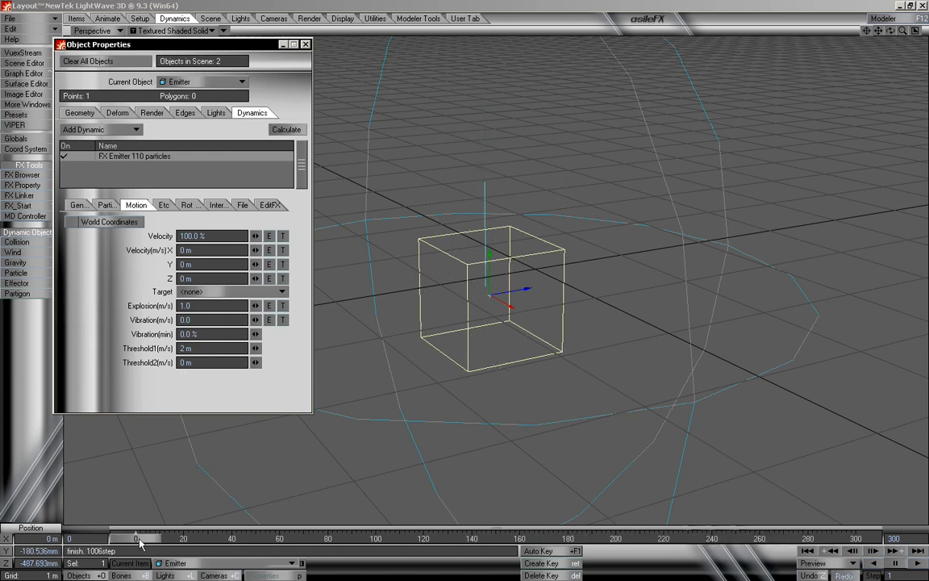
pyautogui.moveTo(136, 538)
pyautogui.mouseDown()
pyautogui.moveTo(851, 538)
pyautogui.moveTo(121, 538)
pyautogui.mouseUp()
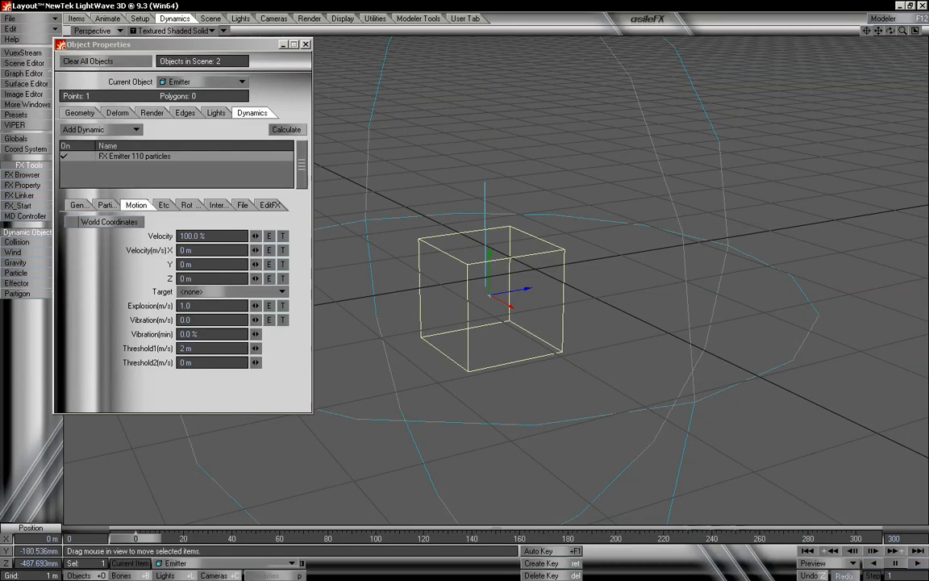
# Set the emitter's Threshold1 to 1.5 m/s, recalculate the dynamics, and scrub the timeline to check the emission.
pyautogui.click(195, 347)
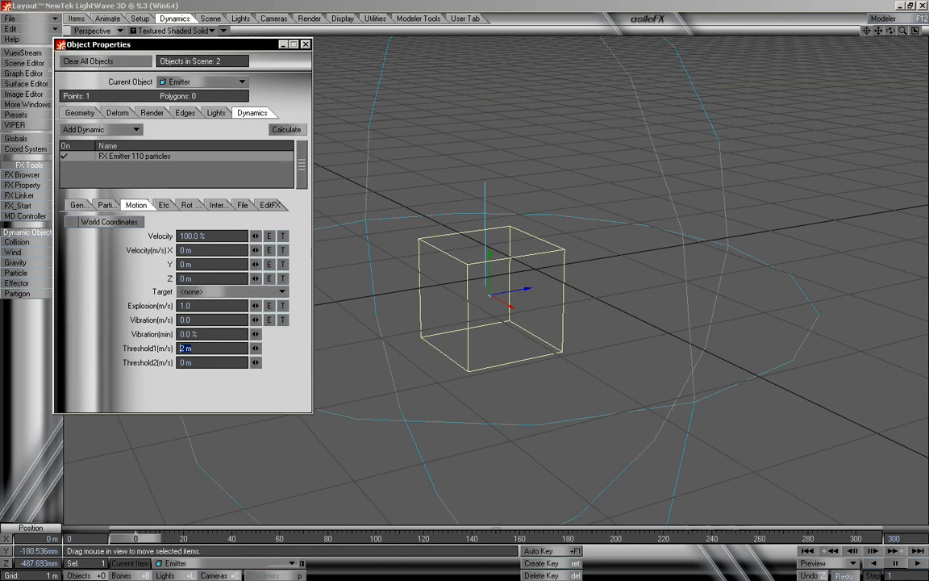
pyautogui.write('1.5')
pyautogui.press('Return')
pyautogui.click(285, 133)
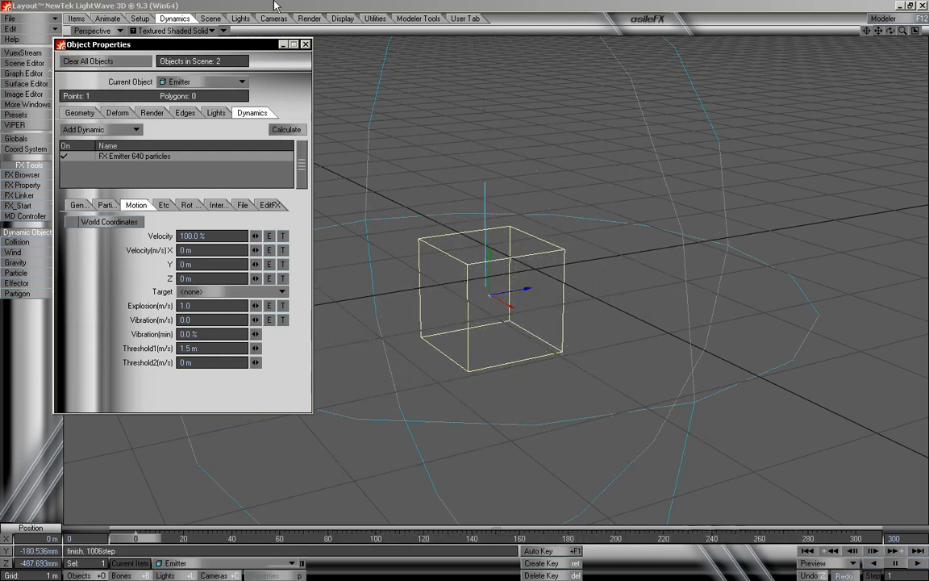
pyautogui.moveTo(139, 538)
pyautogui.mouseDown()
pyautogui.moveTo(804, 538)
pyautogui.moveTo(137, 538)
pyautogui.mouseUp()
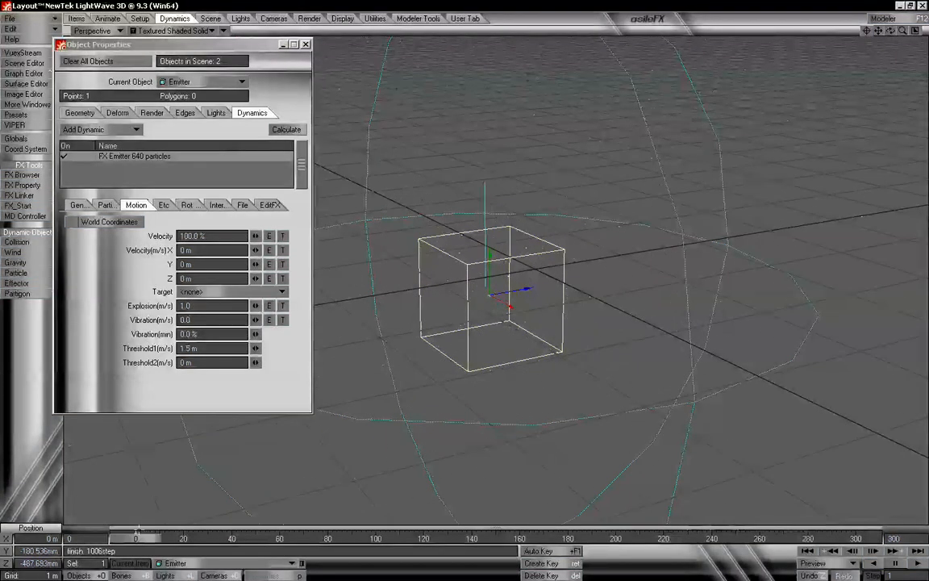
# Set the emitter's Threshold1 to 1.2 m/s, recalculate the dynamics, and scrub the timeline to check the emission.
pyautogui.moveTo(213, 348); pyautogui.dragTo(104, 341)
pyautogui.write('1.2')
pyautogui.press('Tab')
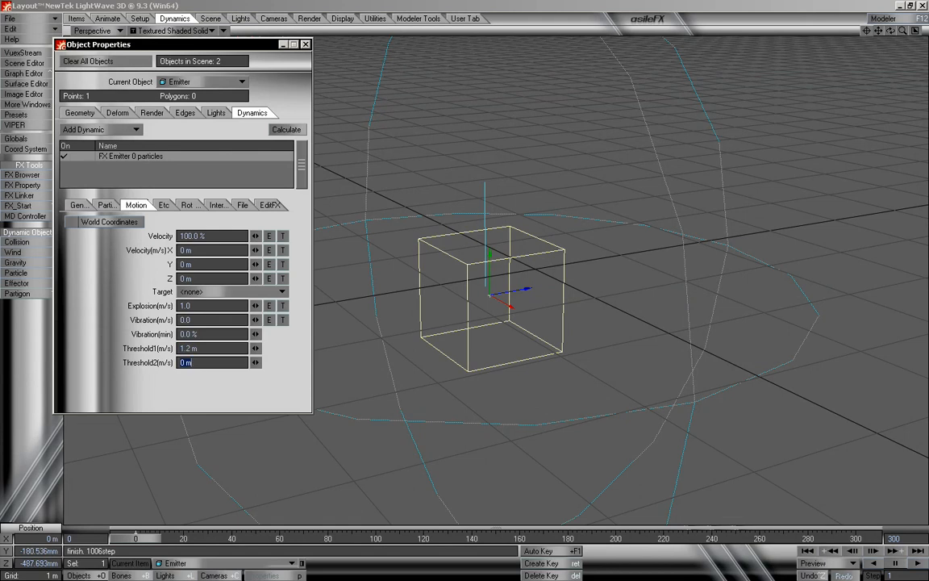
pyautogui.press('Return')
pyautogui.click(285, 132)
pyautogui.moveTo(150, 538)
pyautogui.mouseDown()
pyautogui.moveTo(871, 539)
pyautogui.moveTo(136, 538)
pyautogui.mouseUp()
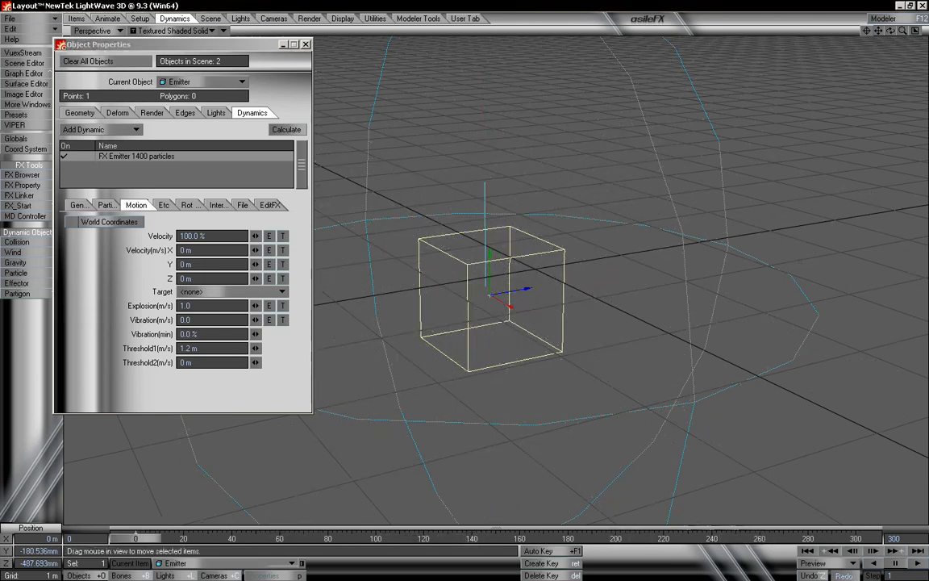
# Change the emitter's Generate by mode to Wind Speed.
pyautogui.click(77, 205)
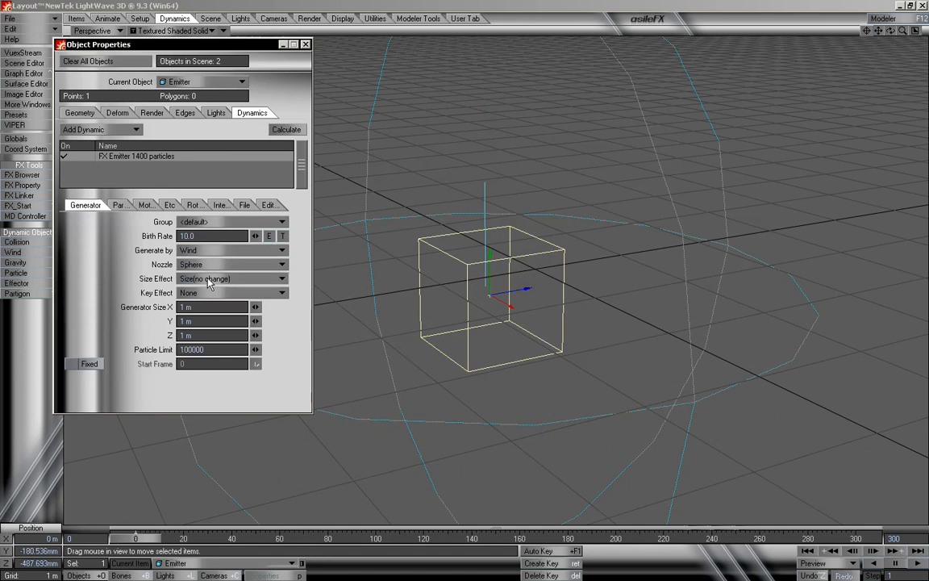
pyautogui.click(197, 251)
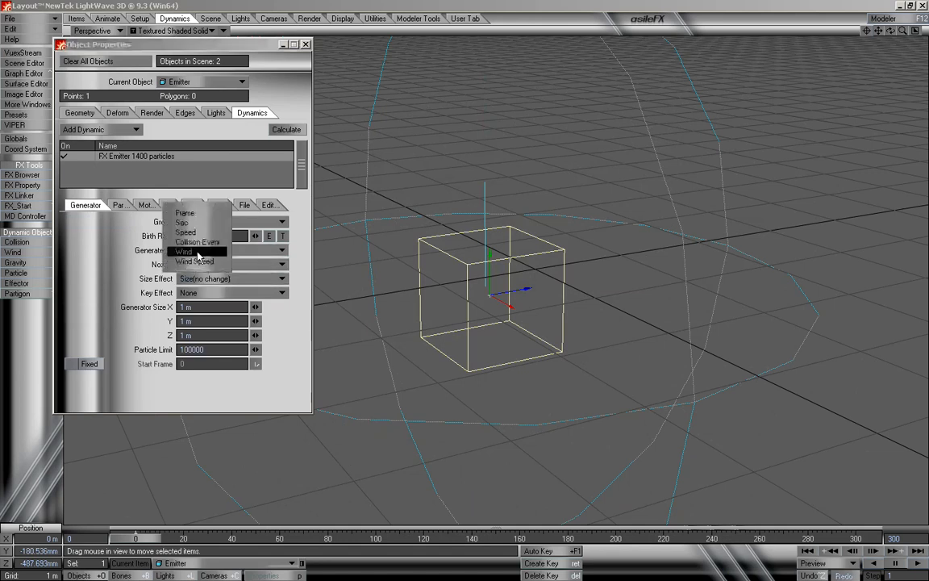
pyautogui.click(206, 262)
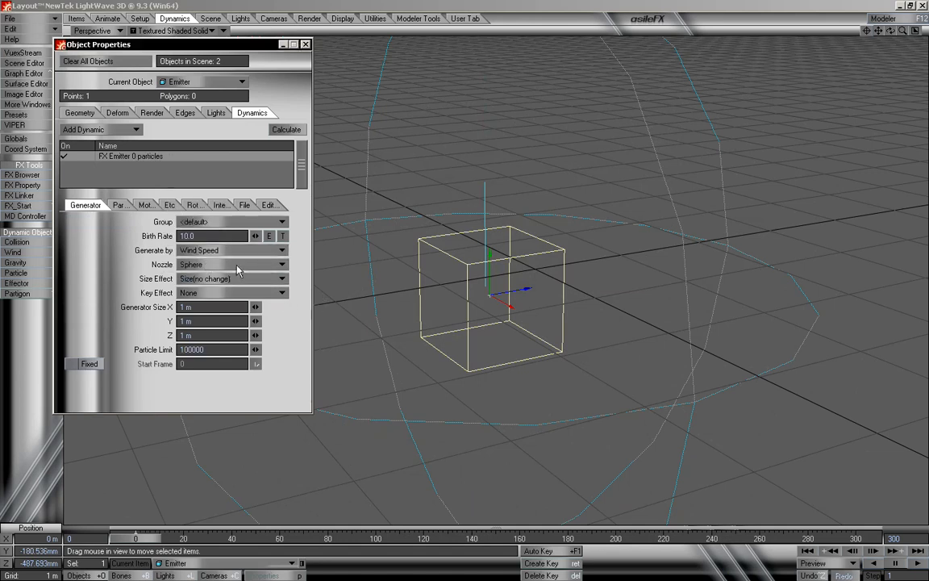
# Set Threshold1 to 0 m/s in the emitter's Motion settings, recalculate the dynamics, and scrub the timeline to check the particles.
pyautogui.click(121, 205)
pyautogui.click(139, 205)
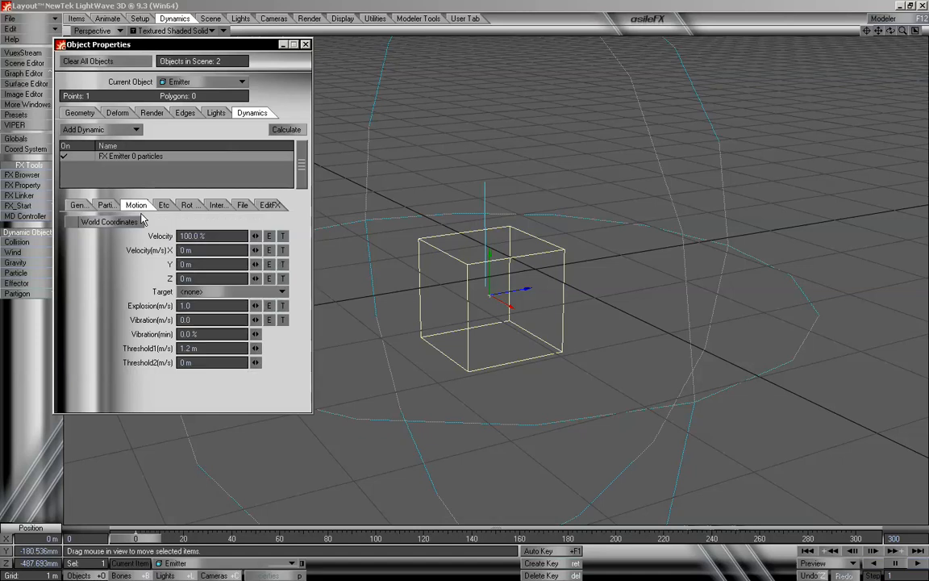
pyautogui.moveTo(209, 347); pyautogui.dragTo(63, 352)
pyautogui.write('0')
pyautogui.press('Tab')
pyautogui.click(295, 130)
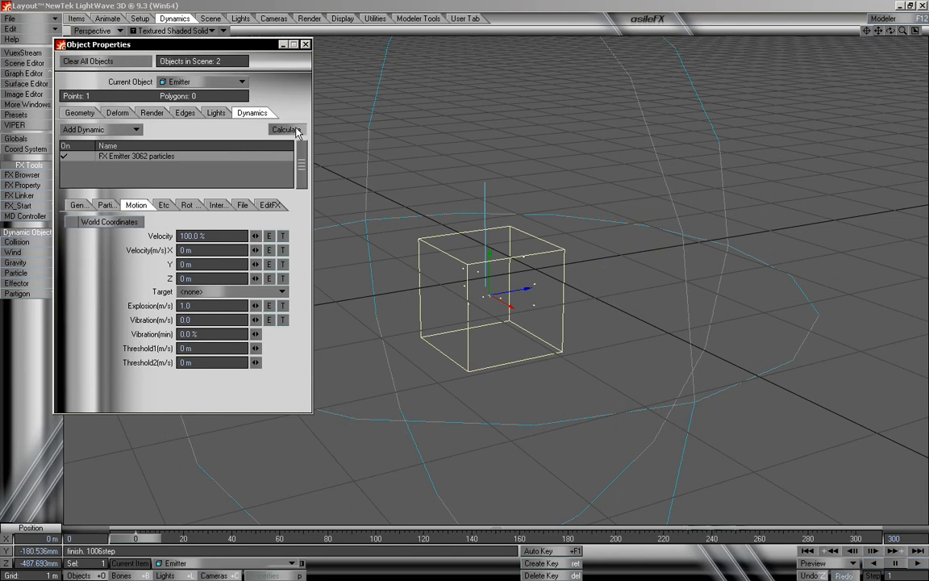
pyautogui.click(295, 130)
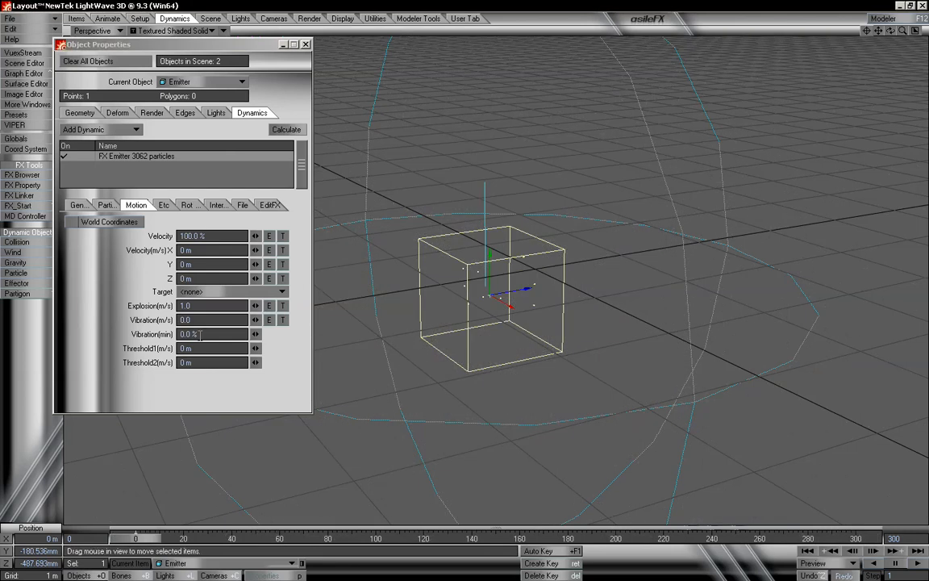
pyautogui.moveTo(137, 539)
pyautogui.mouseDown()
pyautogui.moveTo(760, 538)
pyautogui.moveTo(134, 539)
pyautogui.mouseUp()
# Set the emitter's Threshold1 to 1 m/s and recalculate the dynamics in Wind Speed mode.
pyautogui.click(187, 348)
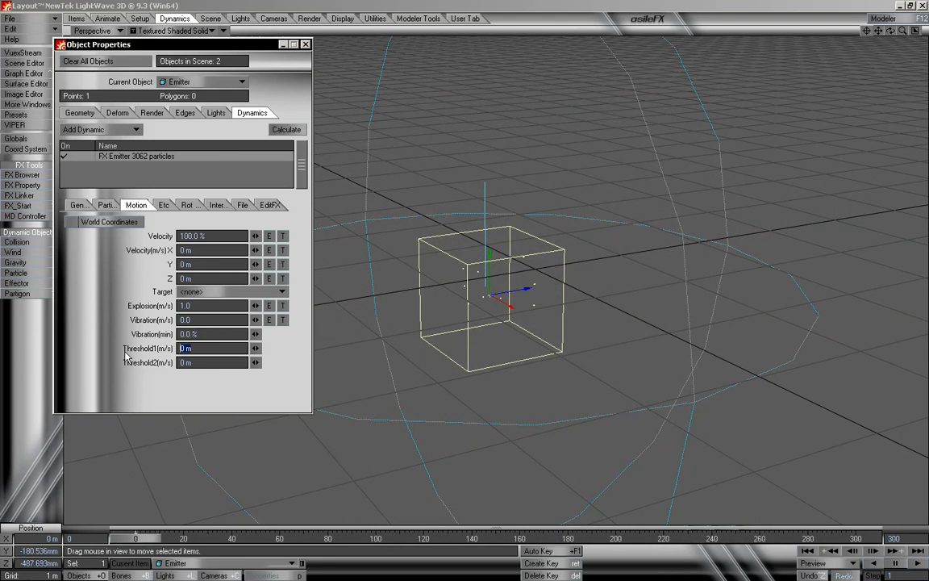
pyautogui.write('1')
pyautogui.press('Return')
pyautogui.click(287, 130)
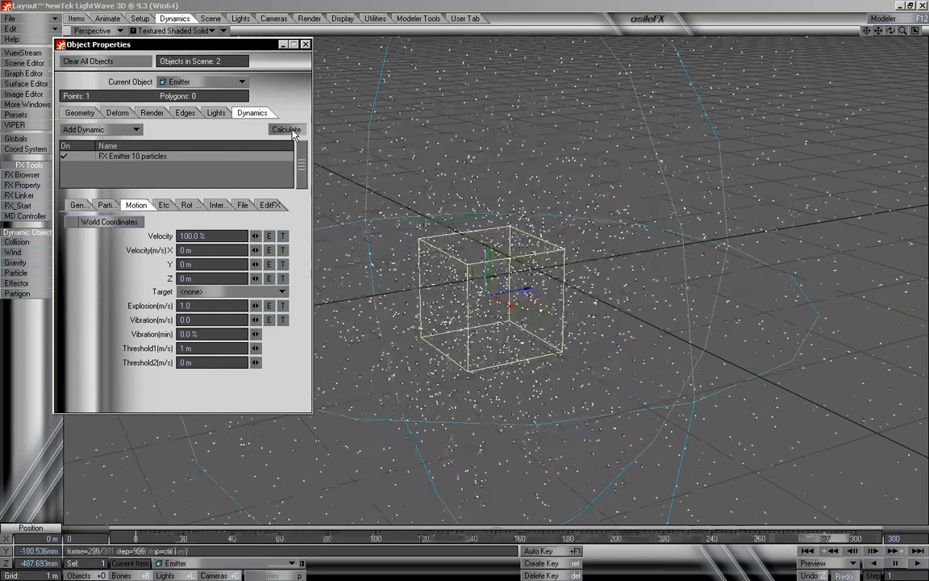
# Reset the emitter's Threshold1 to 0 m/s and recalculate the dynamics to compare the emission.
pyautogui.click(205, 348)
pyautogui.write('0')
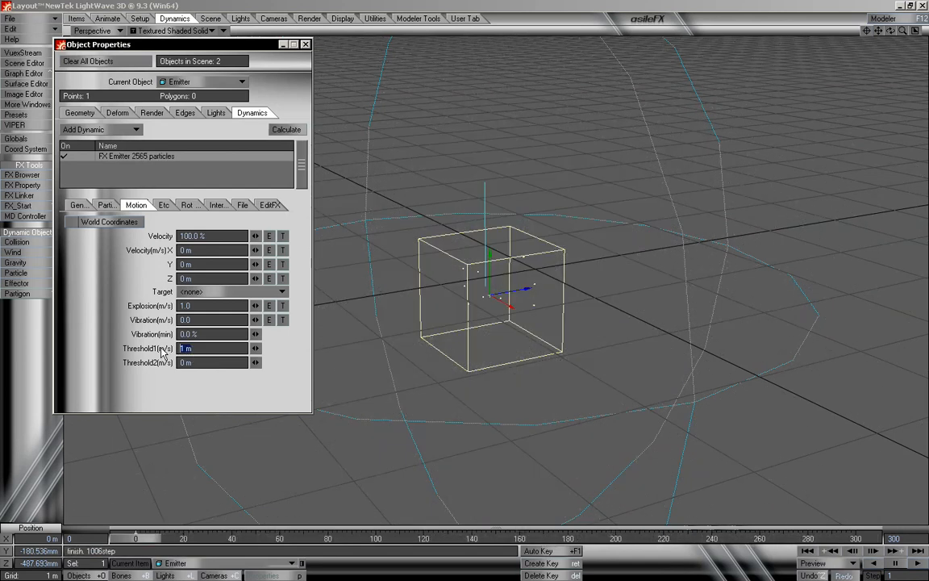
pyautogui.press('Tab')
pyautogui.click(287, 129)
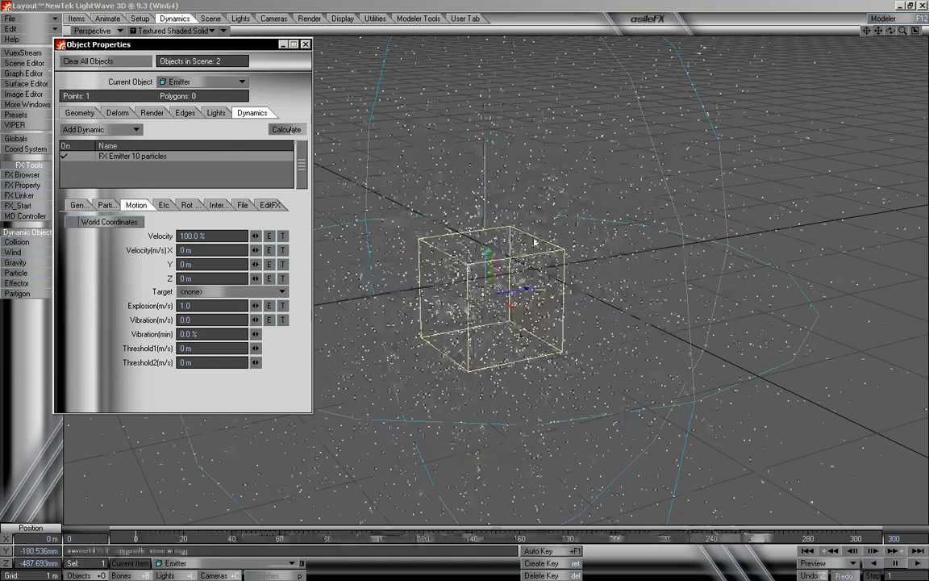
# Raise the emitter's Threshold1 to 2 m/s, recalculate the dynamics in Wind Speed mode, and scrub the timeline.
pyautogui.click(201, 347)
pyautogui.write('2')
pyautogui.press('Tab')
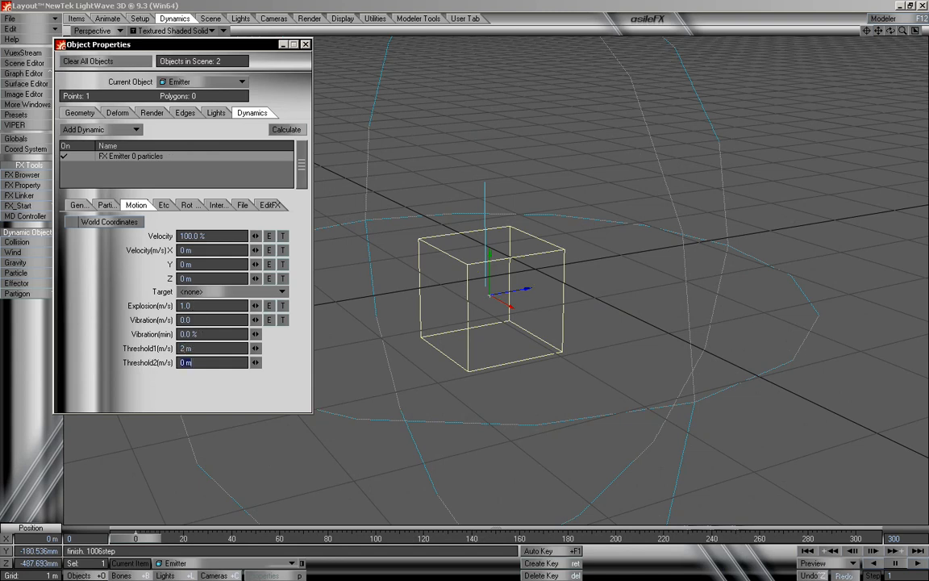
pyautogui.click(281, 131)
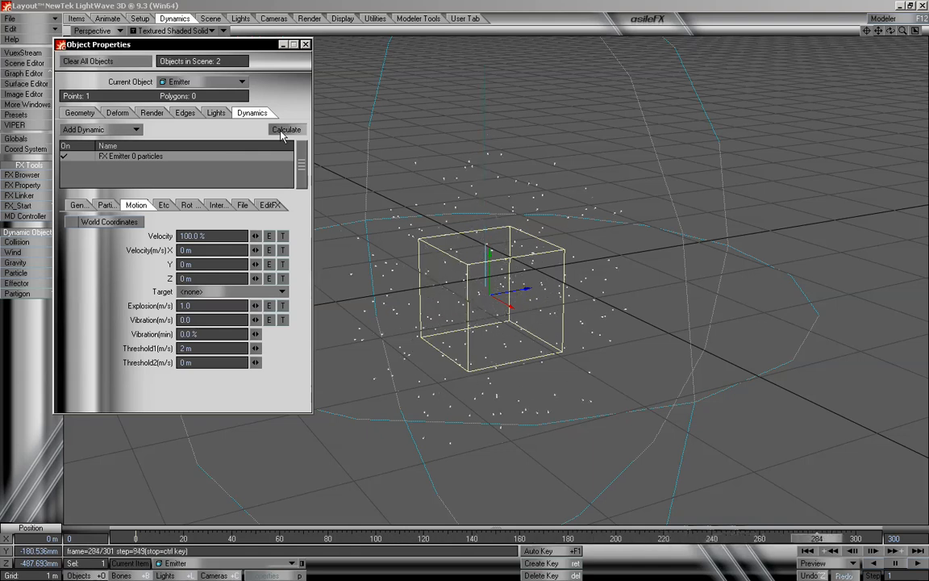
pyautogui.moveTo(145, 538)
pyautogui.mouseDown()
pyautogui.moveTo(865, 539)
pyautogui.moveTo(136, 539)
pyautogui.mouseUp()
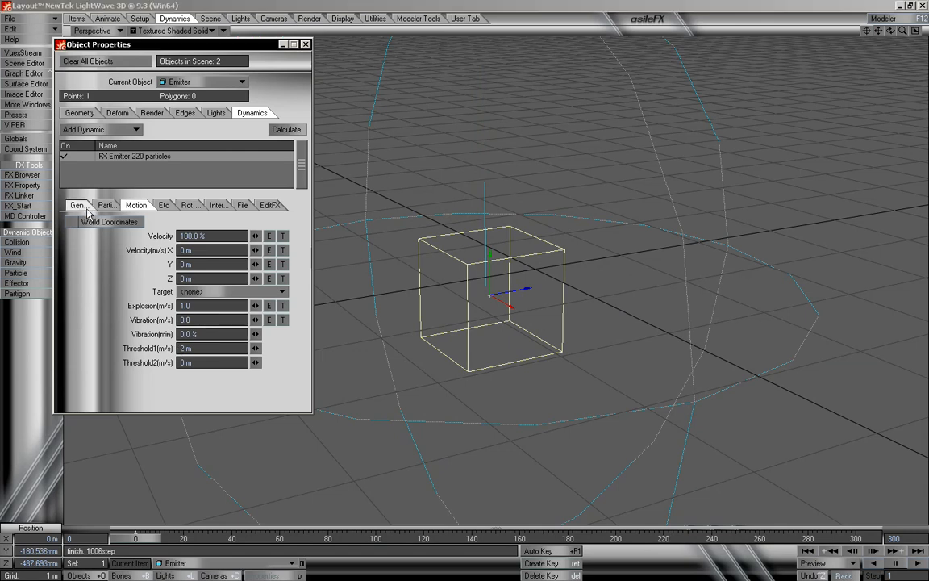
# Return the emitter's Threshold1 to 0 m/s.
pyautogui.moveTo(202, 346); pyautogui.dragTo(127, 357)
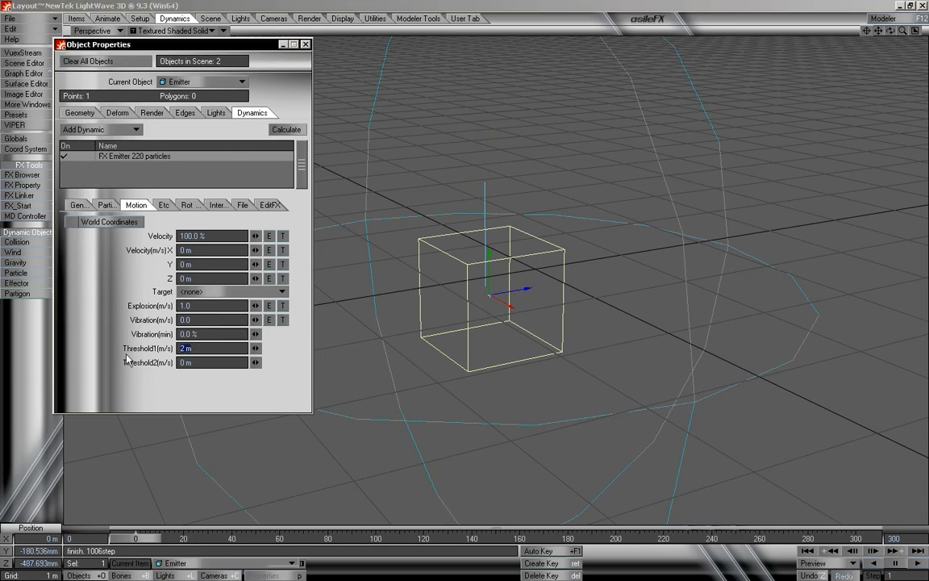
pyautogui.write('0')
pyautogui.press('Tab')
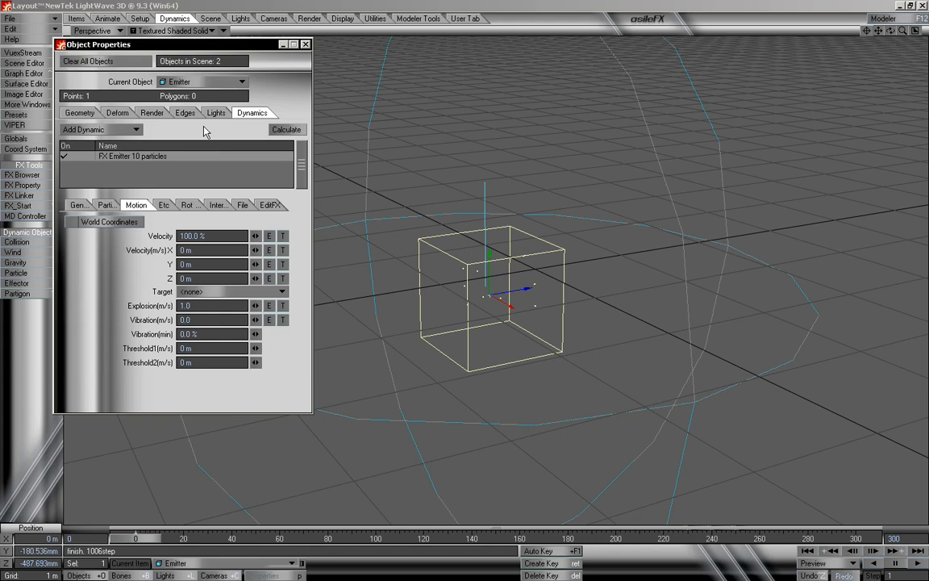
# Switch the emitter's Generate by mode back to Wind in the Generator settings.
pyautogui.click(78, 205)
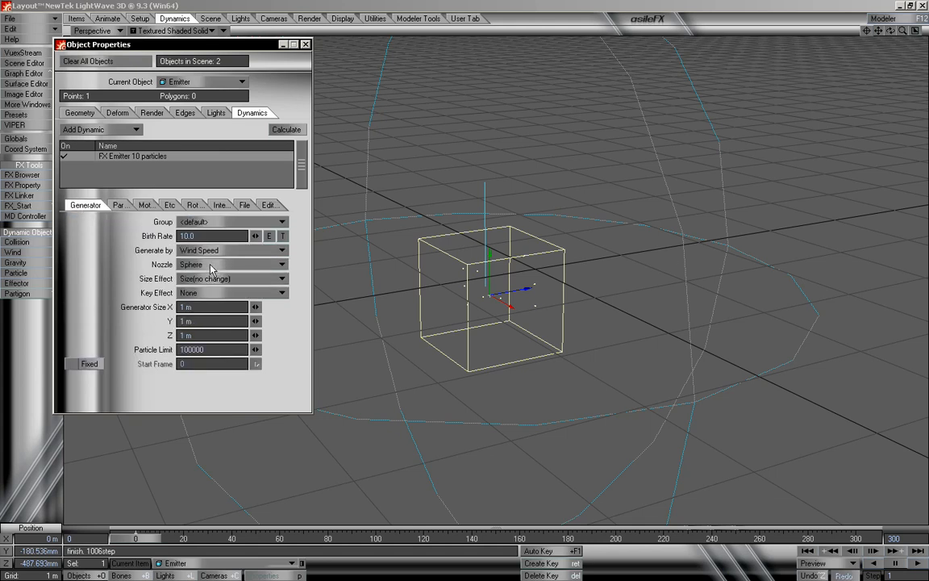
pyautogui.click(208, 266)
pyautogui.click(91, 275)
pyautogui.click(202, 247)
pyautogui.click(198, 235)
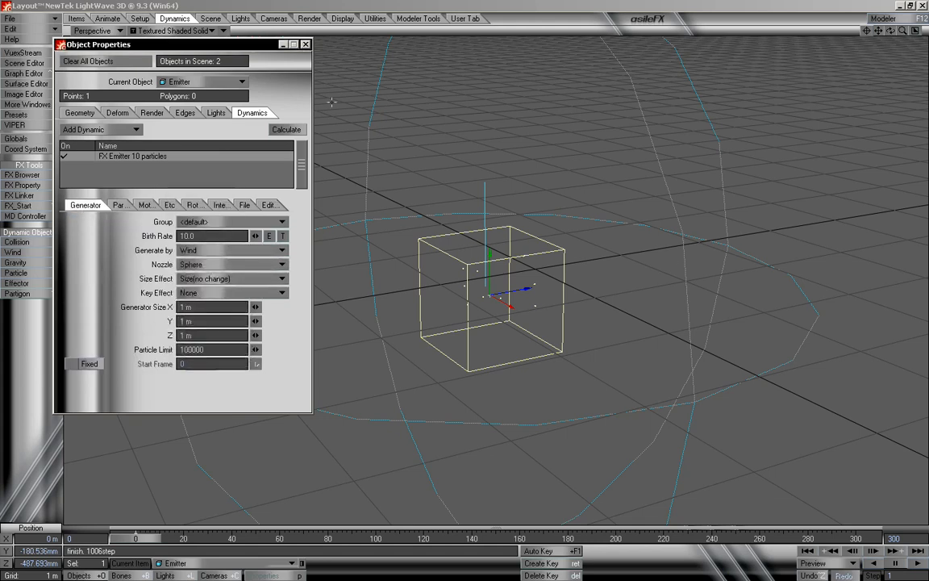
# Recalculate the dynamics in Wind mode, then switch the emitter's Generate by mode to Wind Speed and recalculate for comparison.
pyautogui.click(290, 130)
pyautogui.click(206, 250)
pyautogui.click(205, 259)
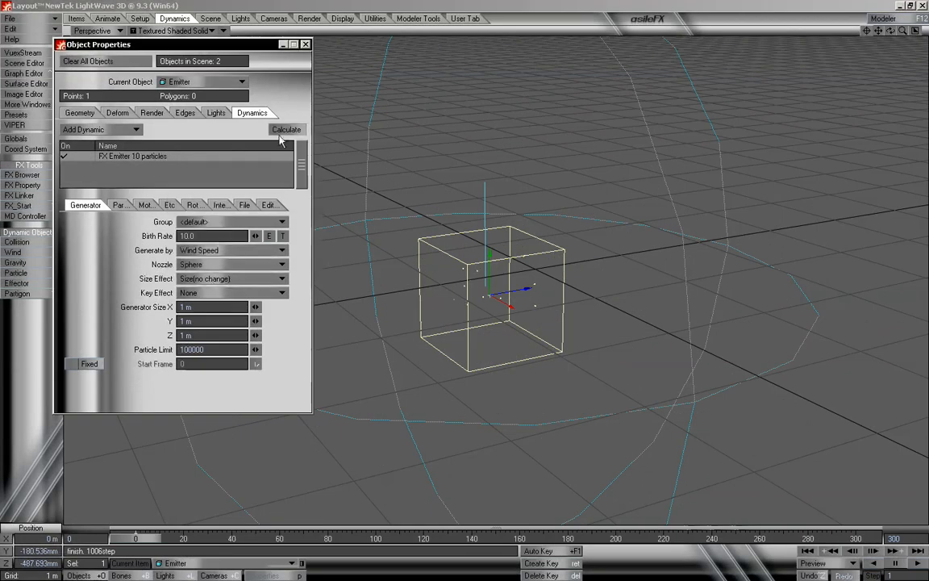
pyautogui.click(284, 130)
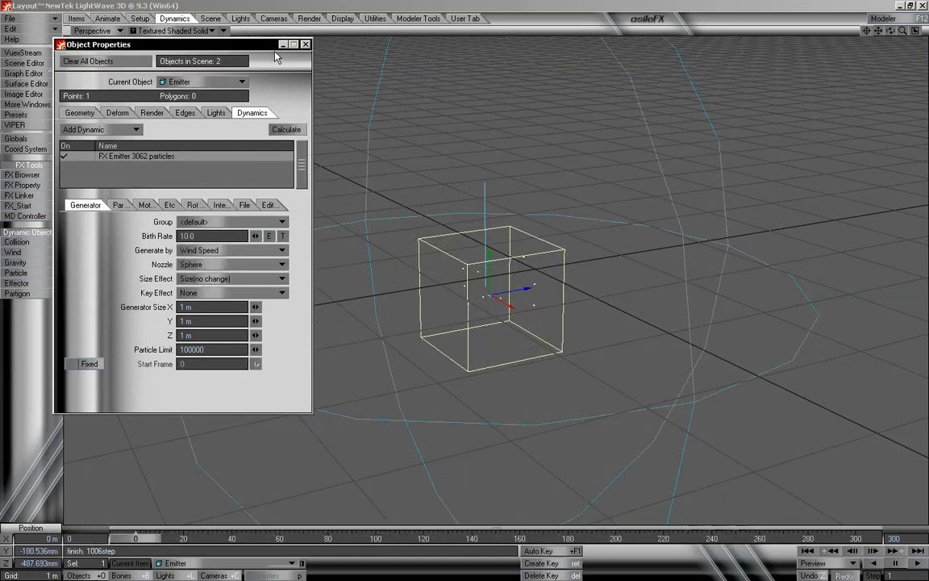
pyautogui.click(146, 206)
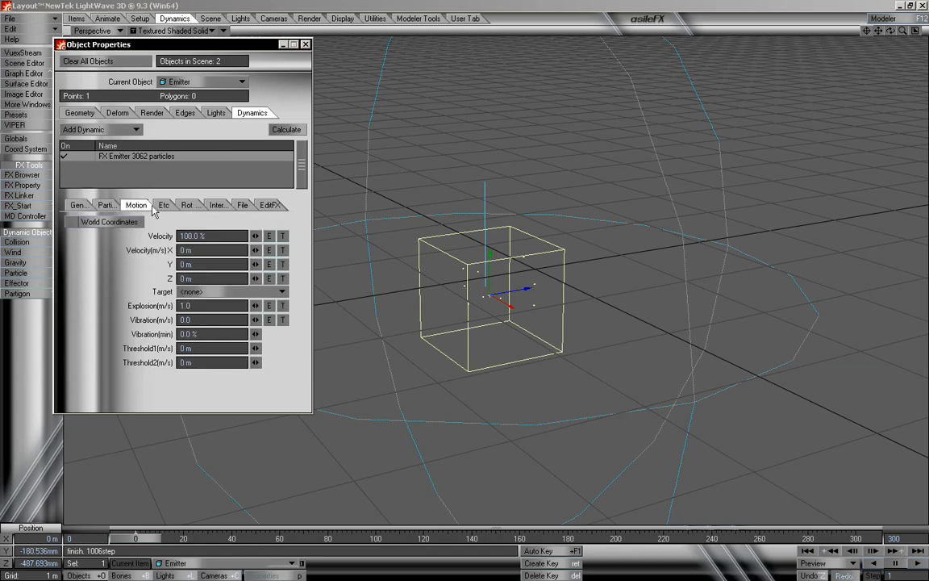
pyautogui.click(79, 205)
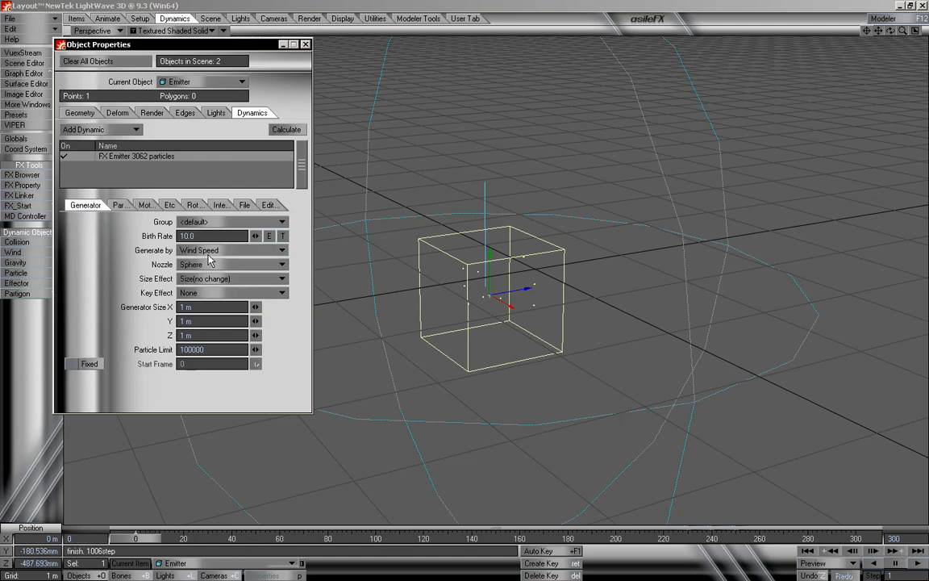
pyautogui.click(208, 256)
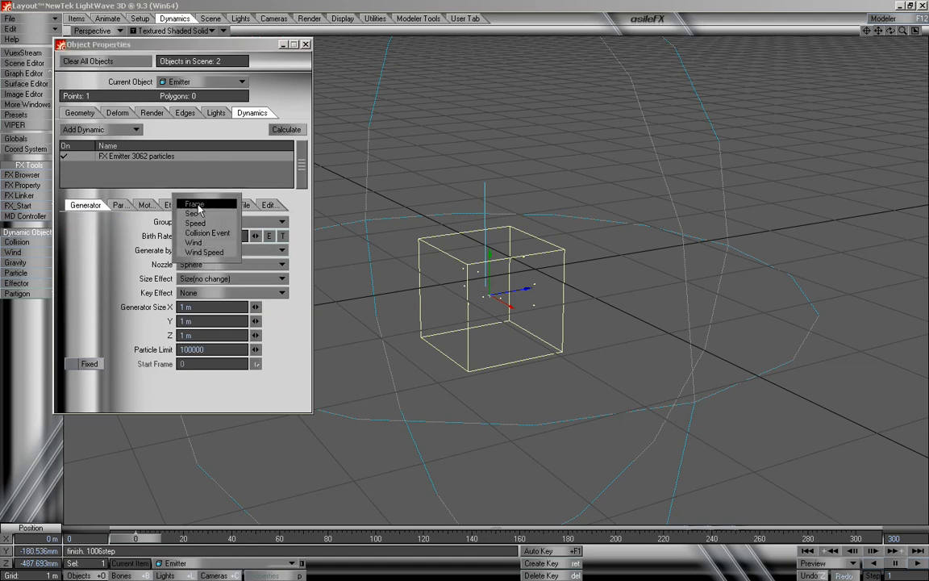
pyautogui.click(210, 214)
pyautogui.click(135, 205)
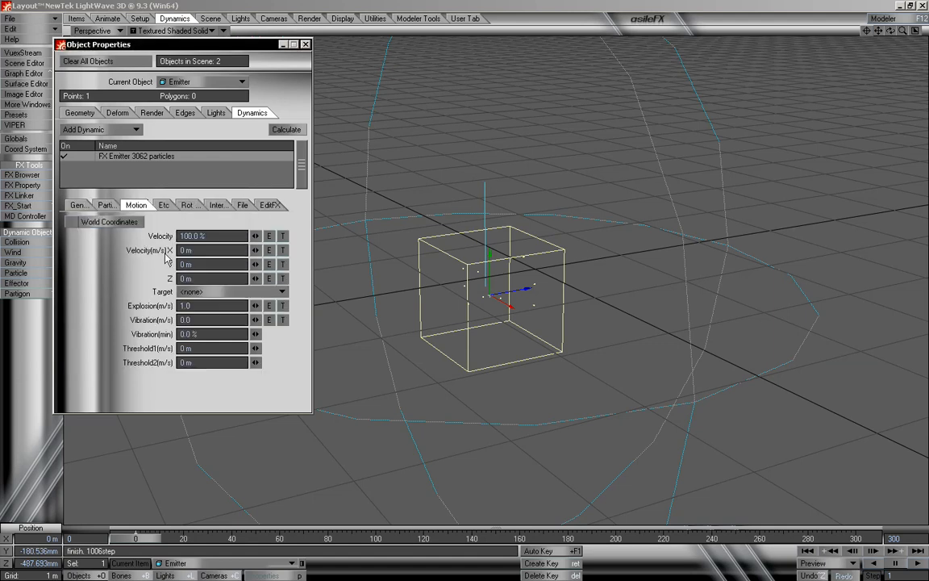
pyautogui.click(187, 320)
# Set the emitter's Generate by mode to Sec in the Generator settings and scrub the timeline.
pyautogui.click(78, 205)
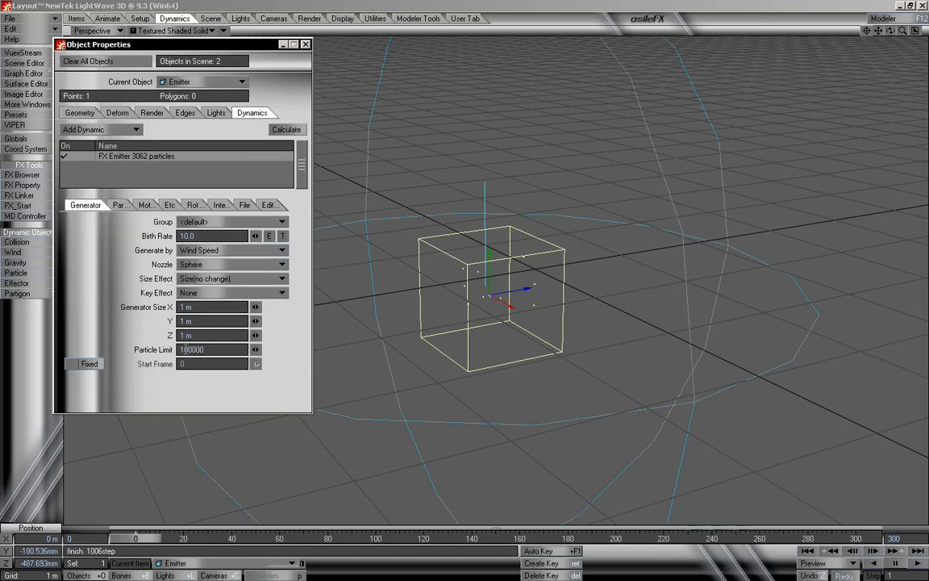
pyautogui.click(206, 250)
pyautogui.click(211, 214)
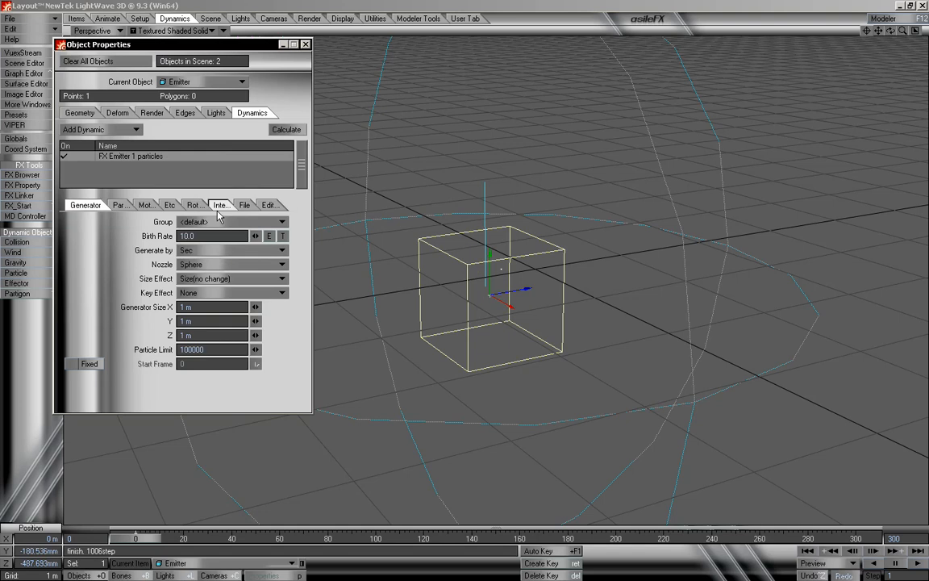
pyautogui.moveTo(136, 538)
pyautogui.mouseDown()
pyautogui.moveTo(817, 538)
pyautogui.moveTo(135, 538)
pyautogui.mouseUp()
# Delete the wind object from the scene and scrub the timeline to view the emitter alone.
pyautogui.click(687, 159)
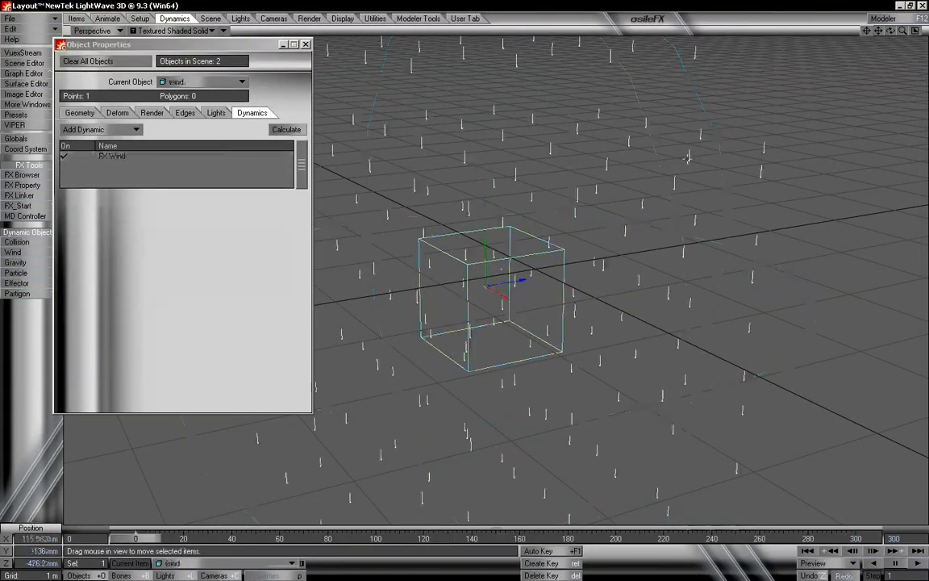
pyautogui.press('Delete')
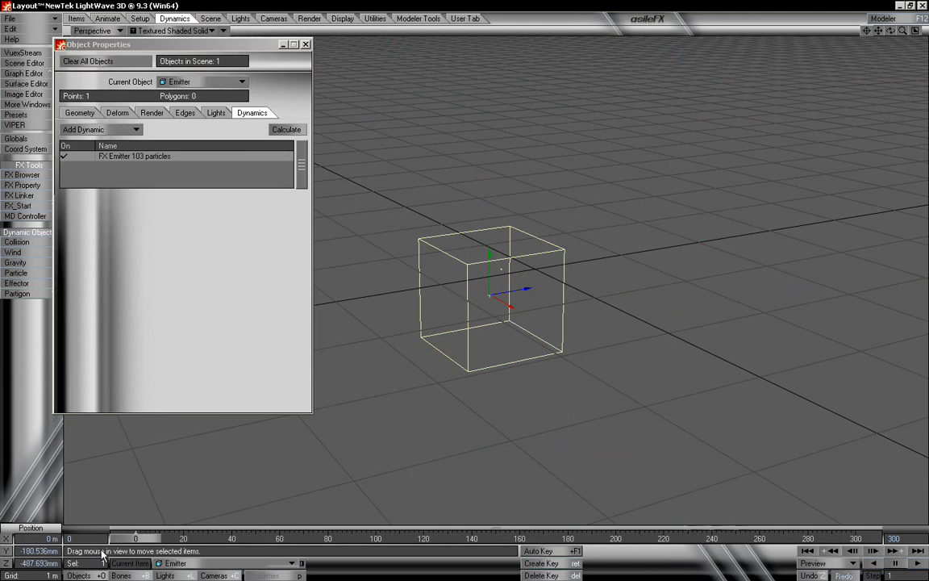
pyautogui.moveTo(126, 539)
pyautogui.mouseDown()
pyautogui.moveTo(770, 539)
pyautogui.moveTo(135, 538)
pyautogui.mouseUp()
# Set the FX Emitter's Birth Rate to 50 and scrub the timeline to check the emission.
pyautogui.click(138, 160)
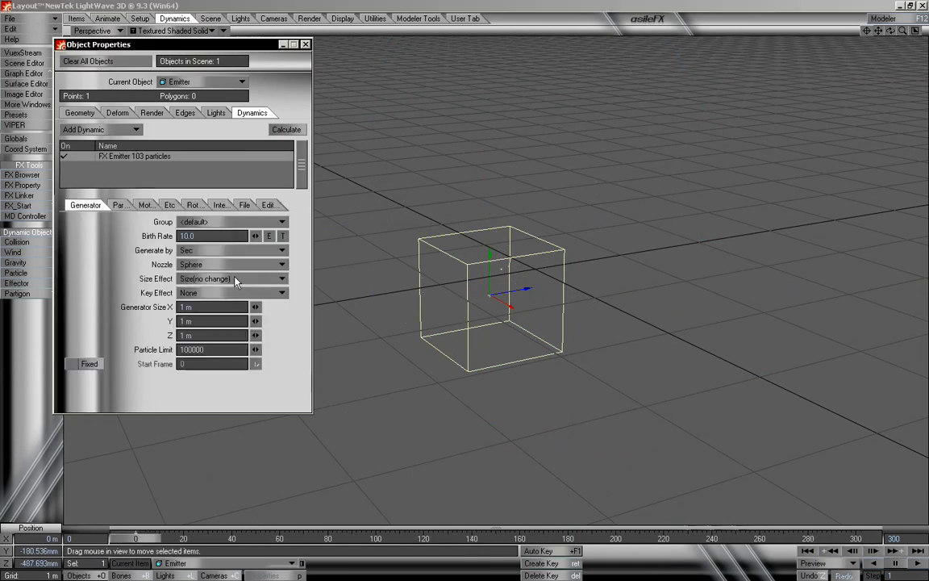
pyautogui.click(206, 235)
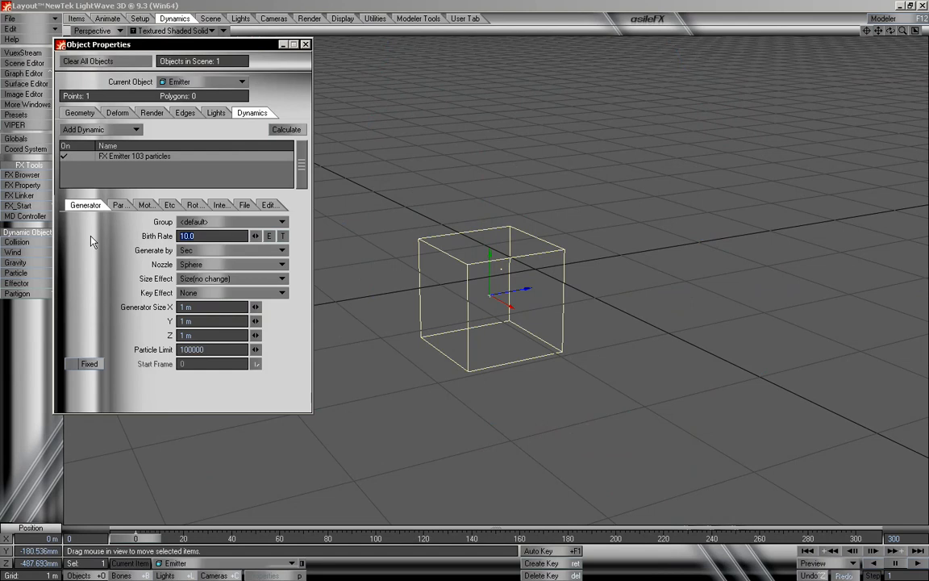
pyautogui.write('50')
pyautogui.press('Tab')
pyautogui.press('Tab')
pyautogui.press('Tab')
pyautogui.press('Tab')
pyautogui.moveTo(146, 541)
pyautogui.mouseDown()
pyautogui.moveTo(857, 539)
pyautogui.moveTo(135, 539)
pyautogui.mouseUp()
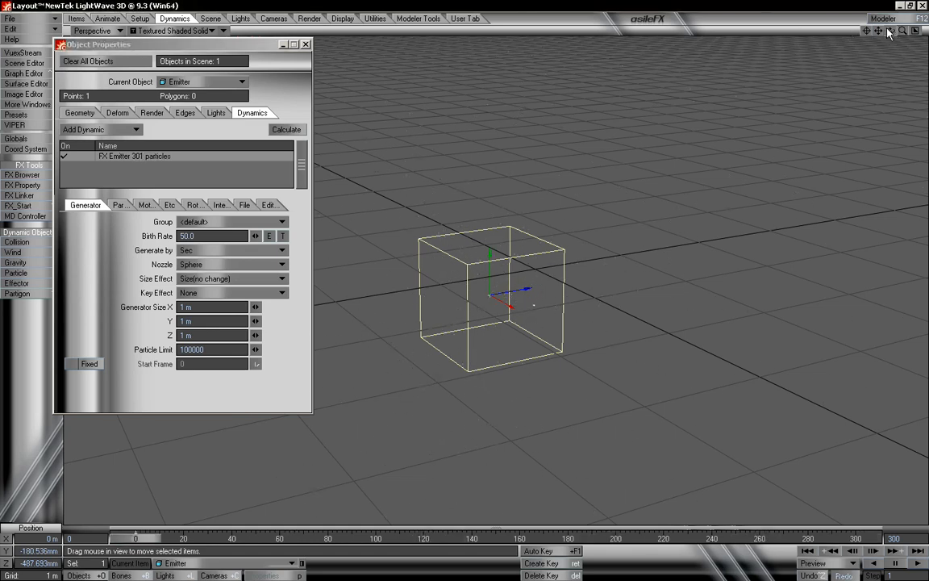
# Set the emitter's Loop Frame to 60 in the Etc settings and scrub the timeline.
pyautogui.moveTo(892, 32)
pyautogui.mouseDown()
pyautogui.moveTo(897, 10)
pyautogui.moveTo(877, 30)
pyautogui.moveTo(863, 30)
pyautogui.moveTo(863, 43)
pyautogui.moveTo(864, 10)
pyautogui.moveTo(921, 30)
pyautogui.moveTo(879, 45)
pyautogui.mouseUp()
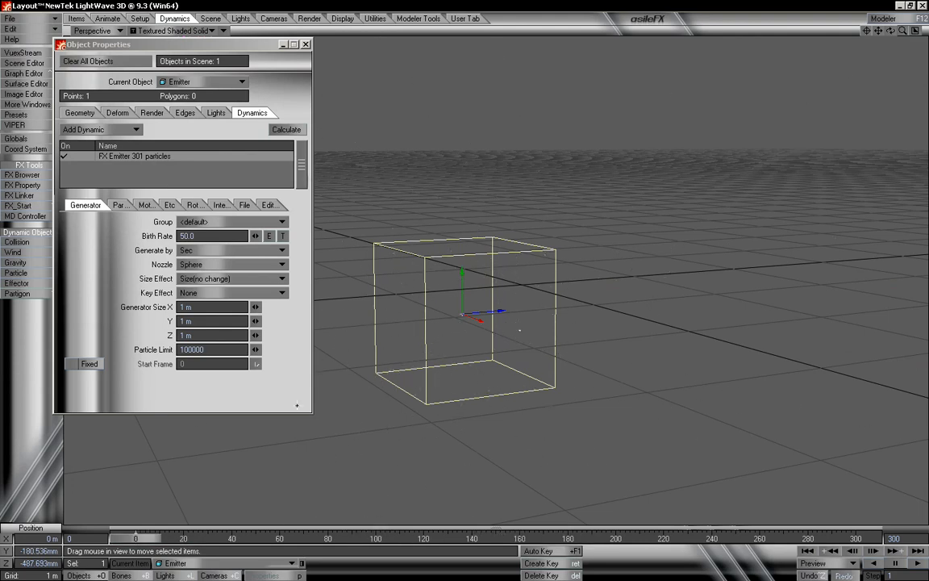
pyautogui.moveTo(903, 32); pyautogui.dragTo(882, 34)
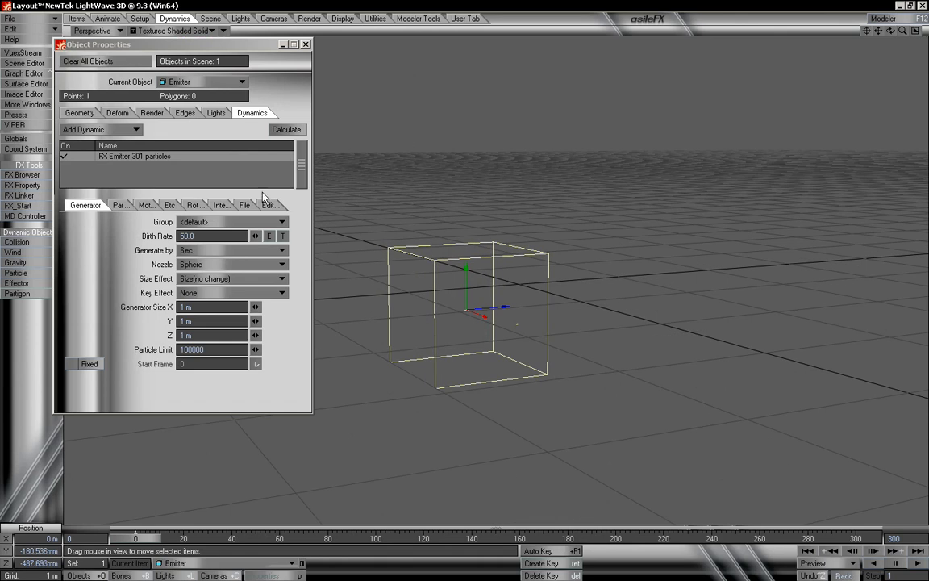
pyautogui.click(166, 204)
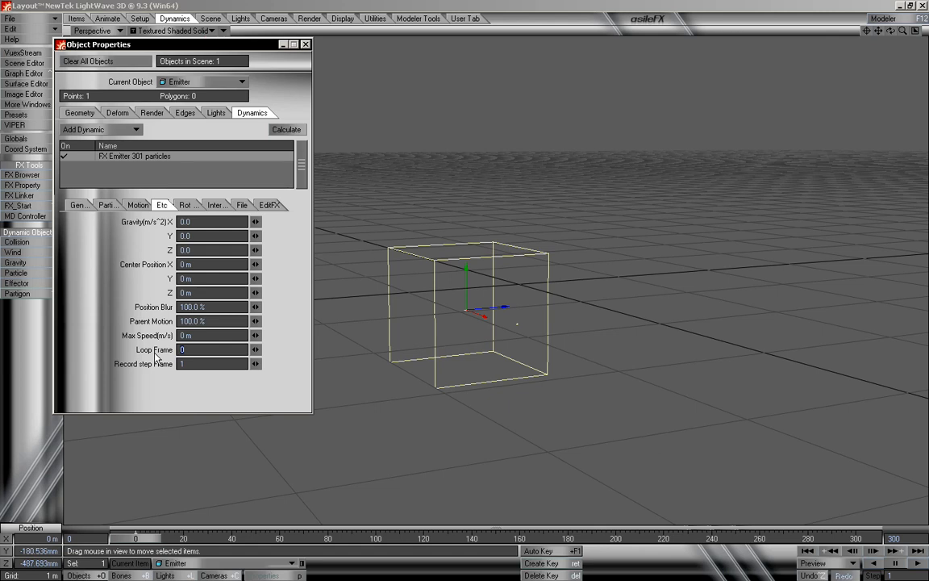
pyautogui.moveTo(136, 540)
pyautogui.mouseDown()
pyautogui.moveTo(855, 540)
pyautogui.moveTo(127, 539)
pyautogui.mouseUp()
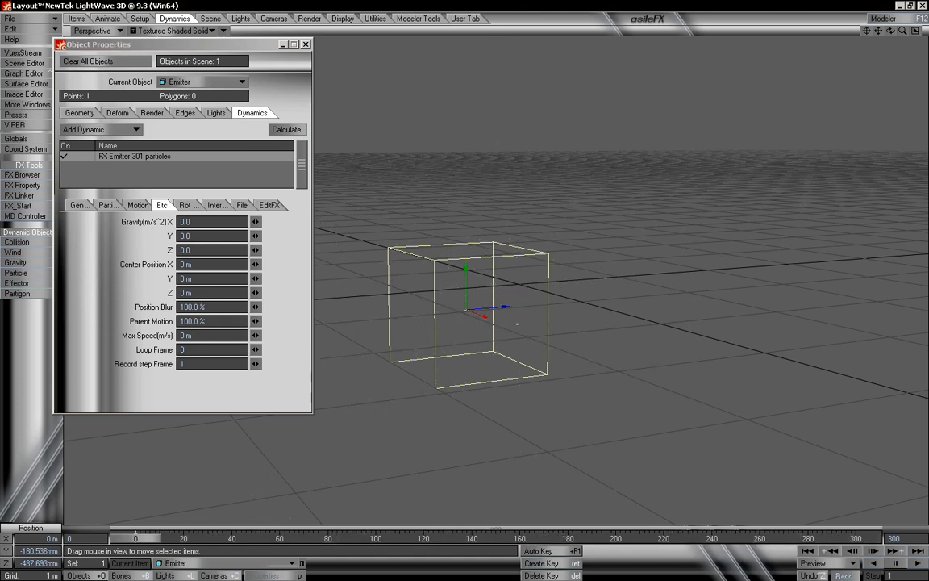
pyautogui.moveTo(207, 348); pyautogui.dragTo(127, 348)
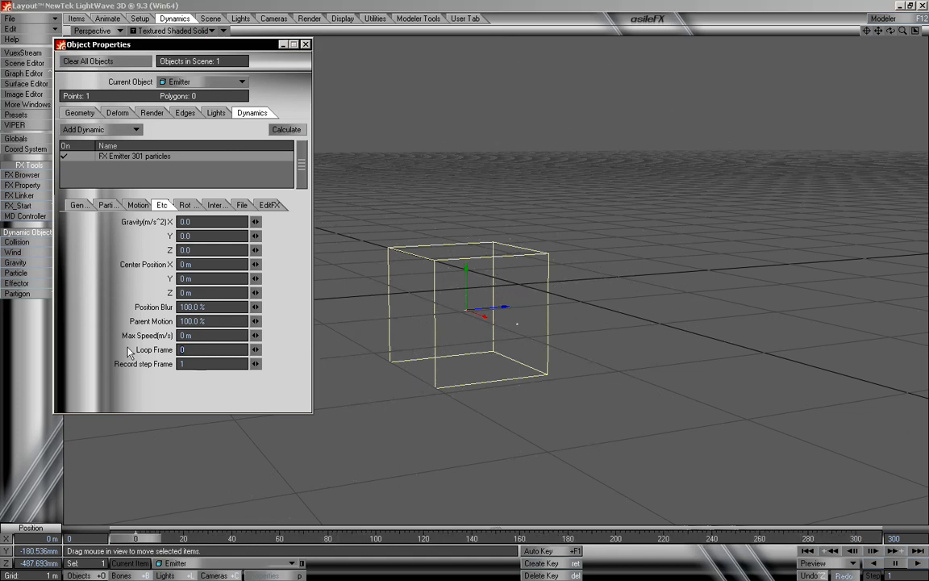
pyautogui.write('60')
pyautogui.press('Return')
pyautogui.moveTo(148, 540)
pyautogui.mouseDown()
pyautogui.moveTo(805, 540)
pyautogui.moveTo(121, 540)
pyautogui.moveTo(679, 540)
pyautogui.moveTo(136, 539)
pyautogui.mouseUp()
# Enable Fixed in the emitter's Generator settings with a Start Frame of -60 and scrub the timeline.
pyautogui.click(81, 206)
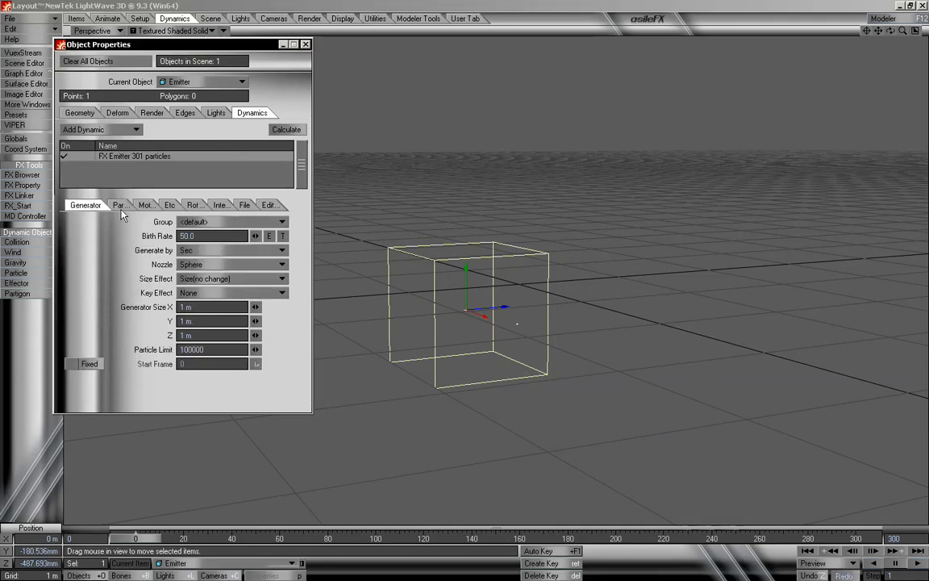
pyautogui.moveTo(125, 539)
pyautogui.mouseDown()
pyautogui.moveTo(845, 539)
pyautogui.moveTo(136, 539)
pyautogui.mouseUp()
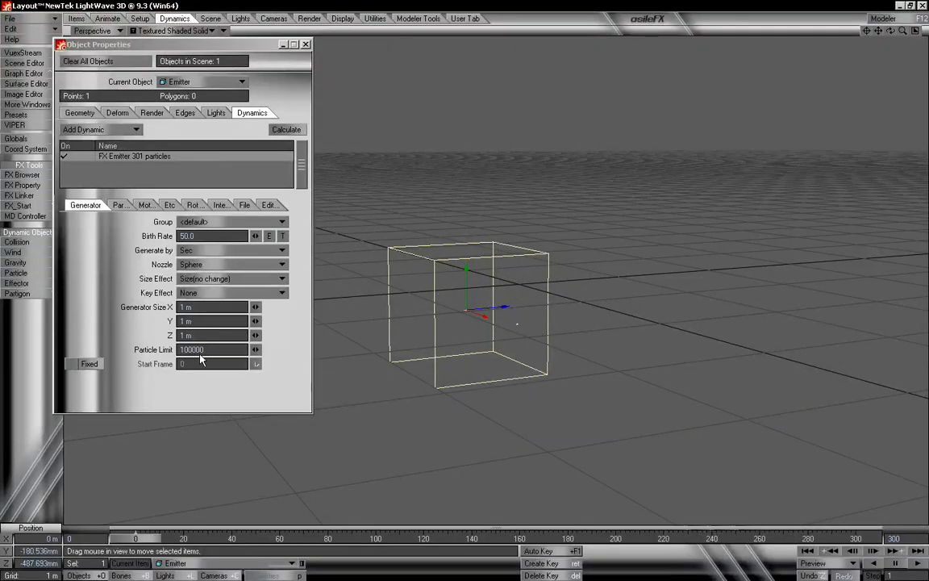
pyautogui.click(90, 363)
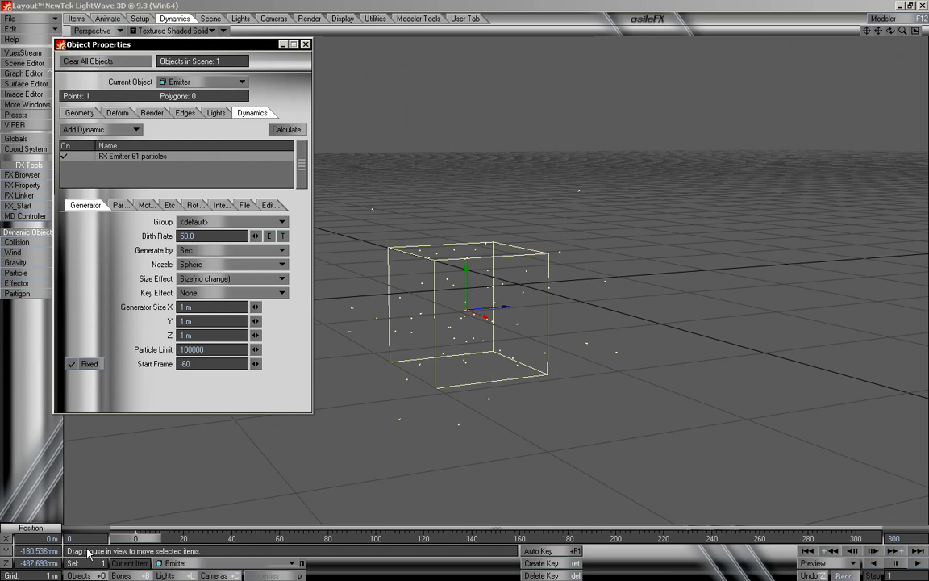
pyautogui.moveTo(131, 538)
pyautogui.mouseDown()
pyautogui.moveTo(771, 538)
pyautogui.moveTo(123, 538)
pyautogui.mouseUp()
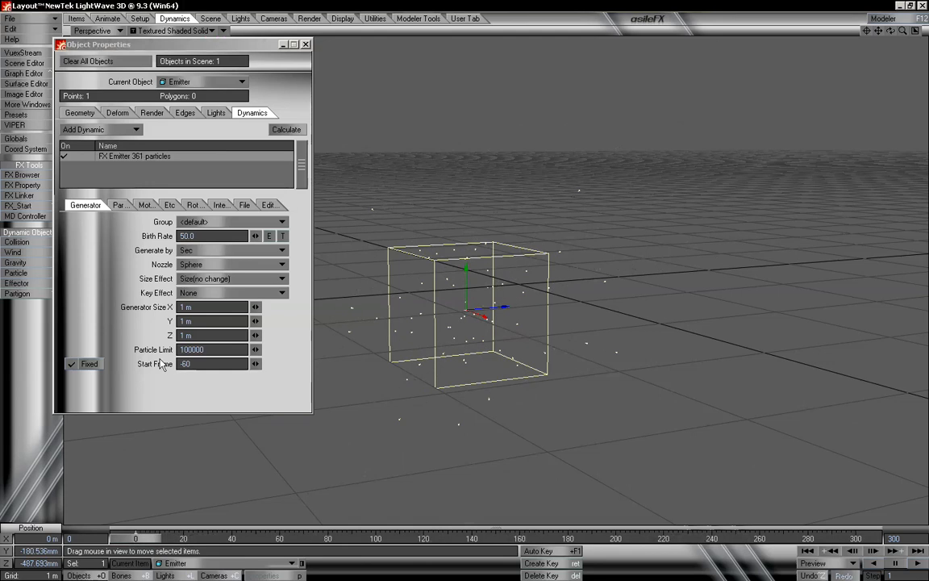
# Lower the emitter's Start Frame first to -120 and finally to -240, scrubbing the timeline to check.
pyautogui.click(198, 364)
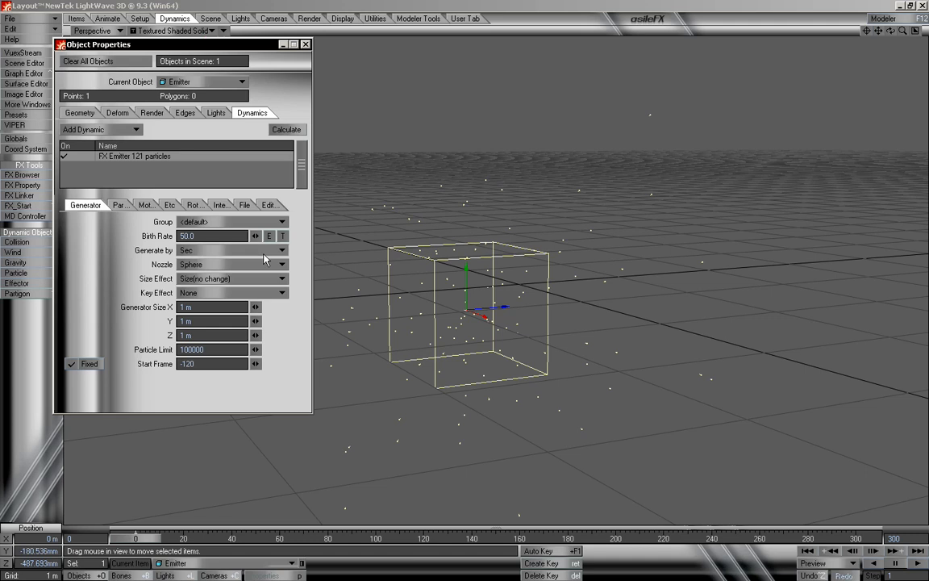
pyautogui.press('Return')
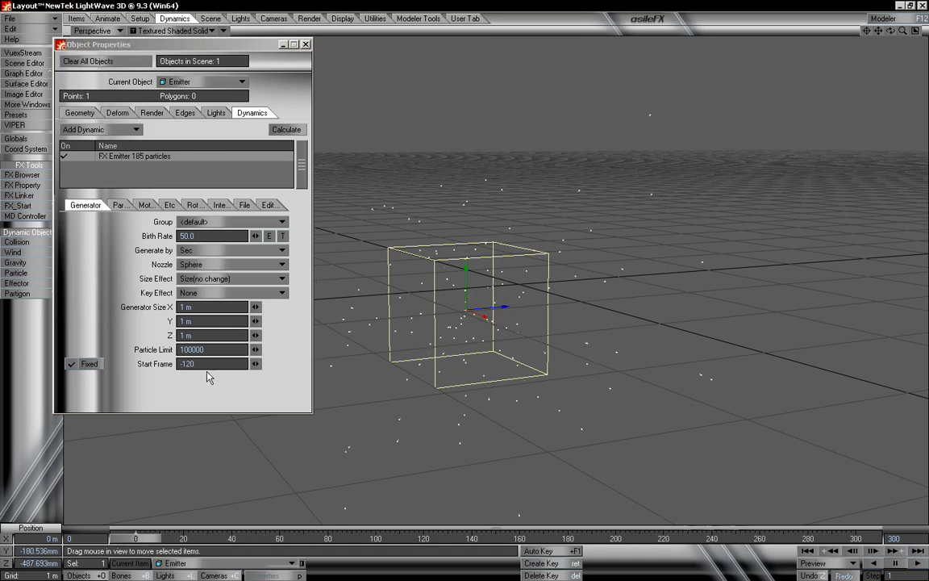
pyautogui.moveTo(203, 363); pyautogui.dragTo(129, 364)
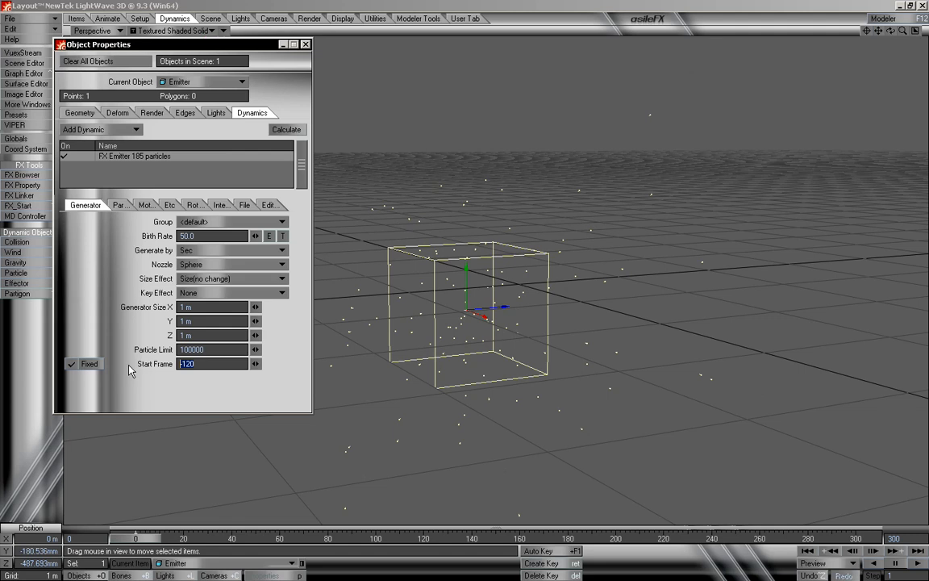
pyautogui.write('-')
pyautogui.moveTo(138, 538)
pyautogui.mouseDown()
pyautogui.moveTo(866, 538)
pyautogui.moveTo(136, 538)
pyautogui.mouseUp()
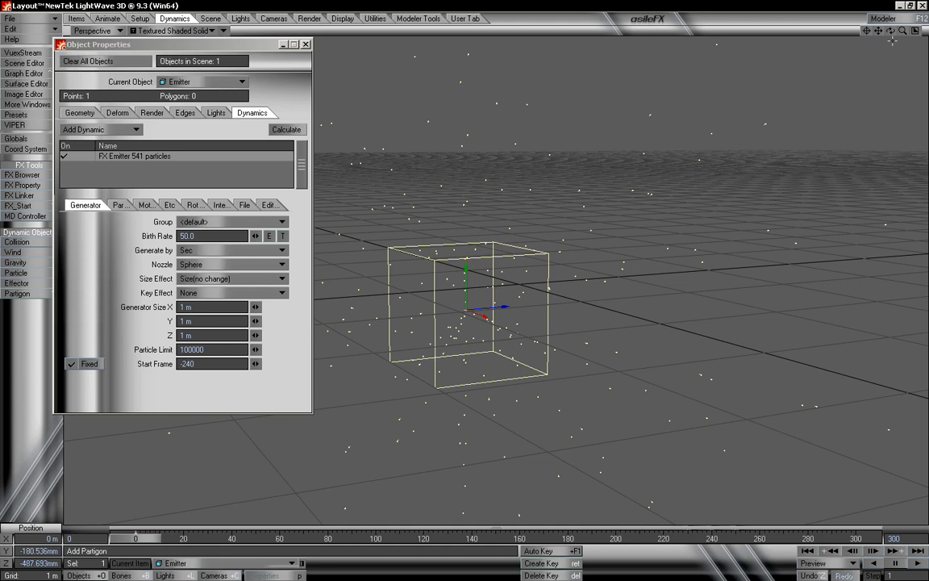
# Play the animation and scrub through the timeline to examine the pre-generated particles, returning to frame 0.
pyautogui.moveTo(902, 32)
pyautogui.mouseDown()
pyautogui.moveTo(918, 32)
pyautogui.moveTo(890, 29)
pyautogui.mouseUp()
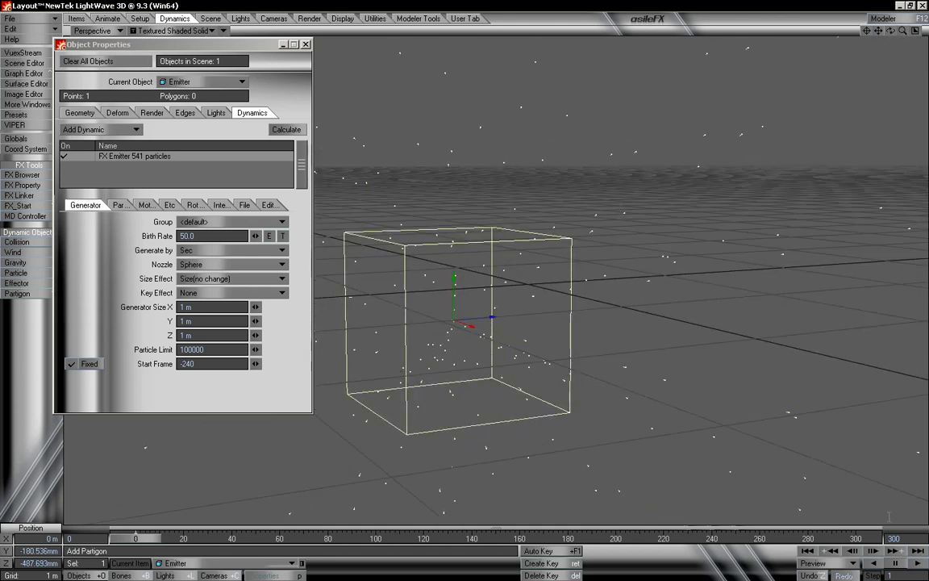
pyautogui.click(917, 563)
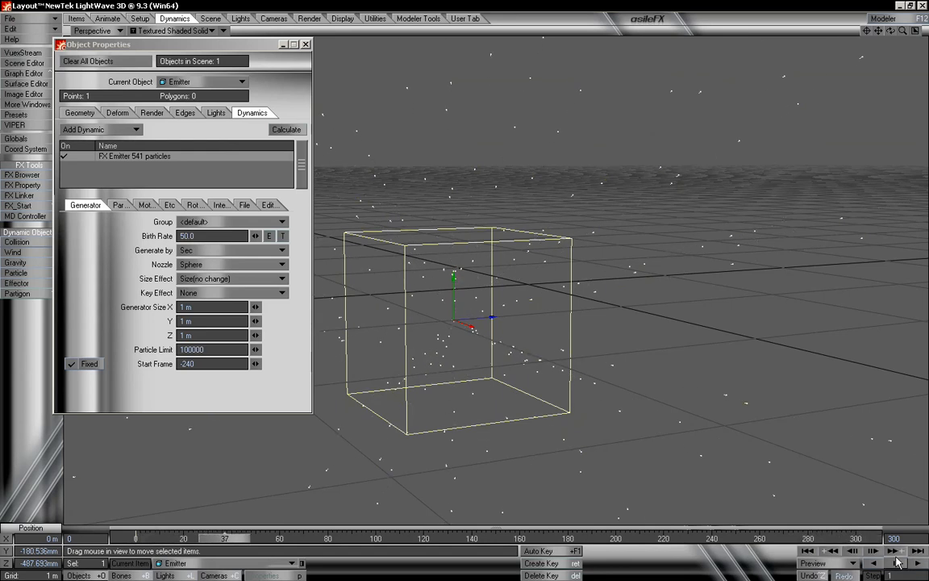
pyautogui.moveTo(230, 541); pyautogui.dragTo(727, 541)
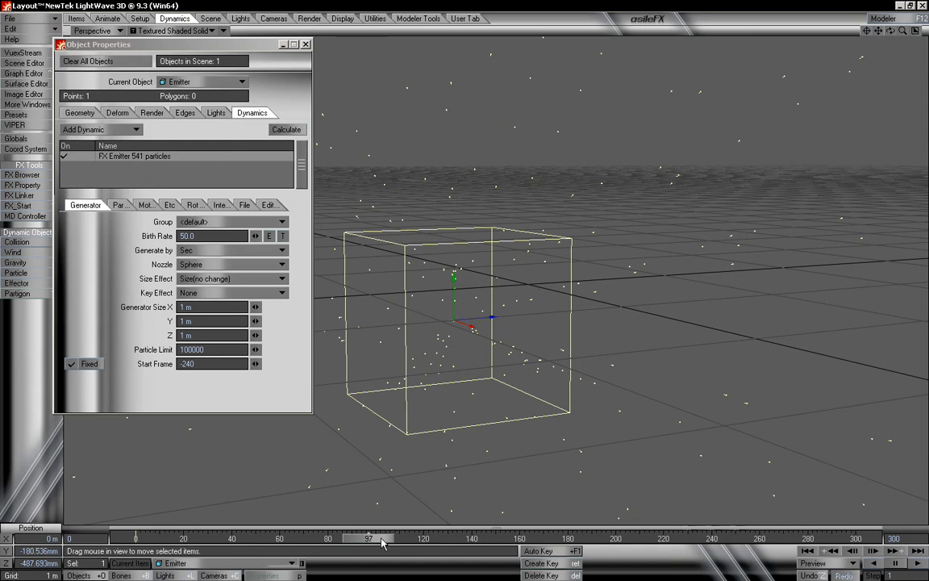
pyautogui.moveTo(368, 538); pyautogui.dragTo(515, 538)
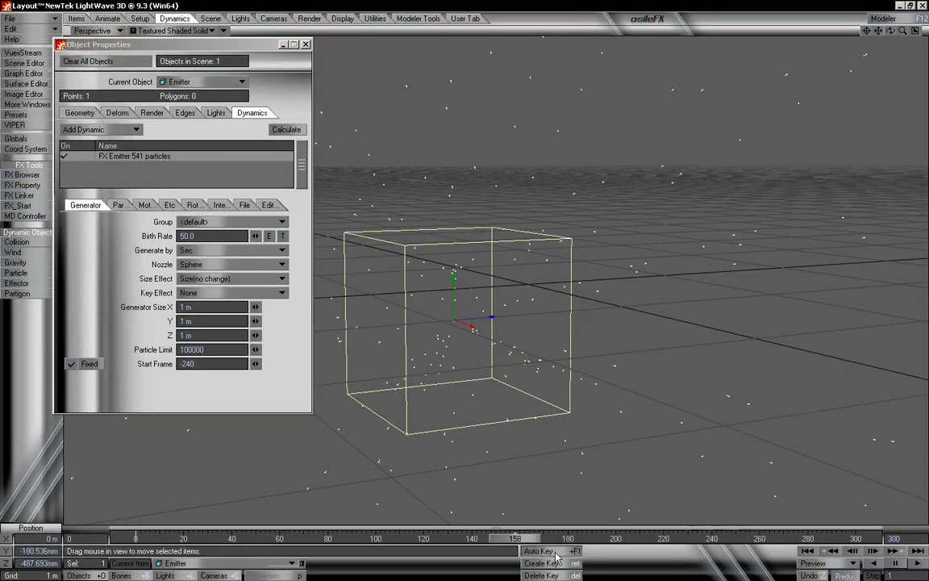
pyautogui.click(914, 565)
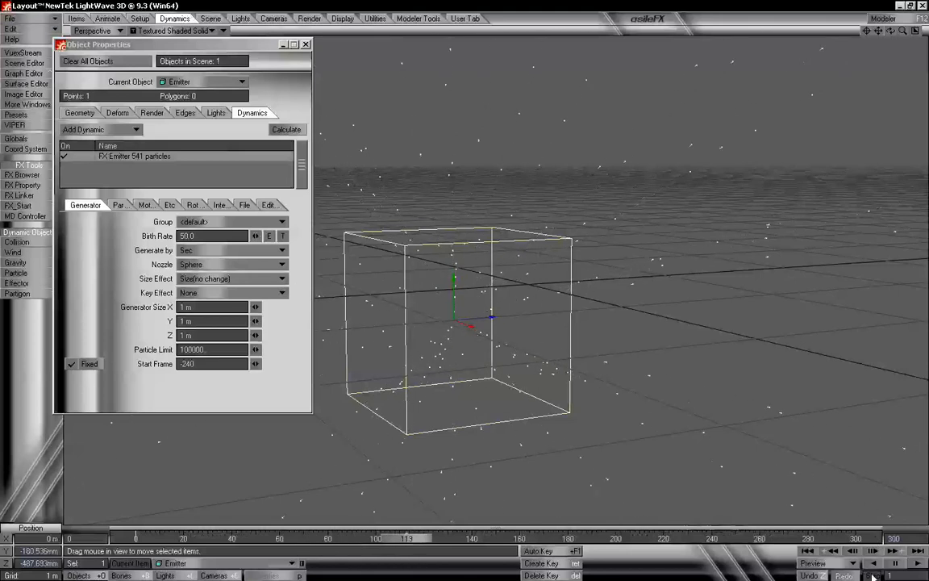
pyautogui.moveTo(466, 540); pyautogui.dragTo(136, 540)
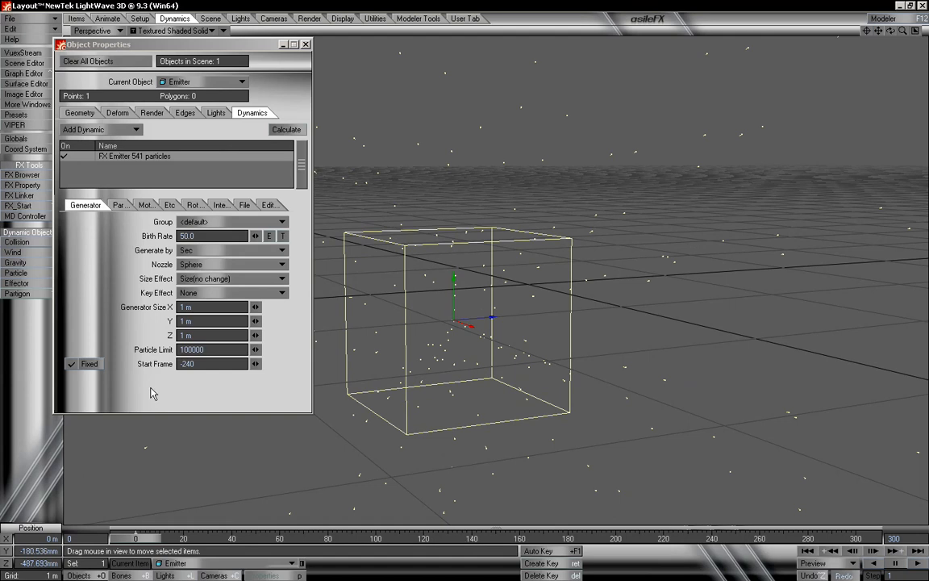
# Turn off Fixed generation for the emitter, scrub the timeline, and open the emitter's Etc settings.
pyautogui.click(95, 365)
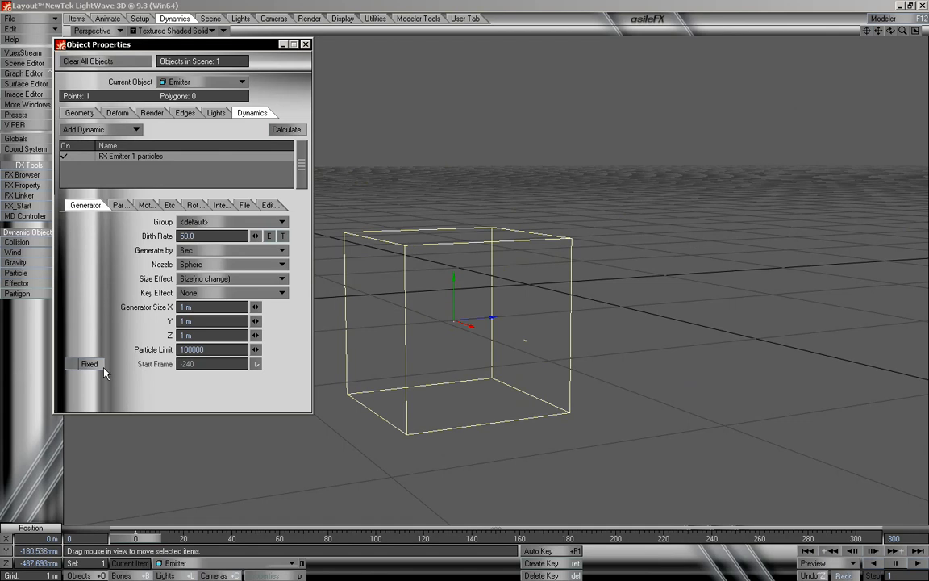
pyautogui.moveTo(148, 544)
pyautogui.mouseDown()
pyautogui.moveTo(388, 544)
pyautogui.moveTo(145, 544)
pyautogui.mouseUp()
pyautogui.click(150, 205)
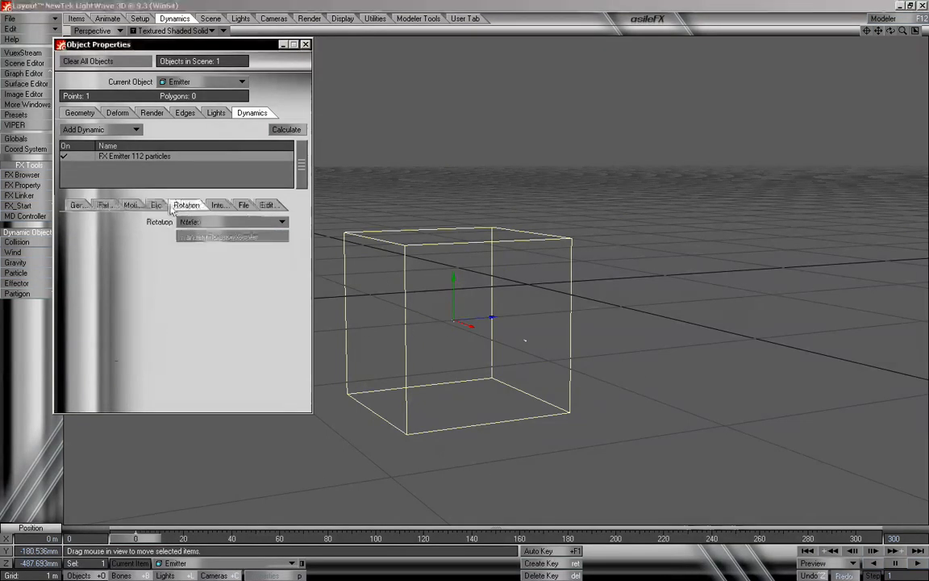
pyautogui.click(162, 206)
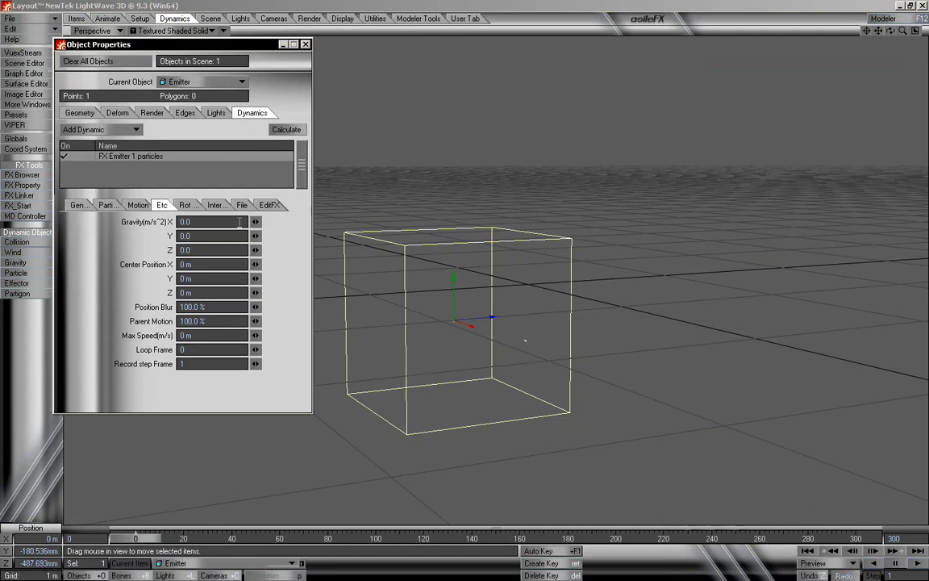
# Show the emitter's EditFX settings and scrub the timeline to frame 227 to view the emitted particles.
pyautogui.click(268, 206)
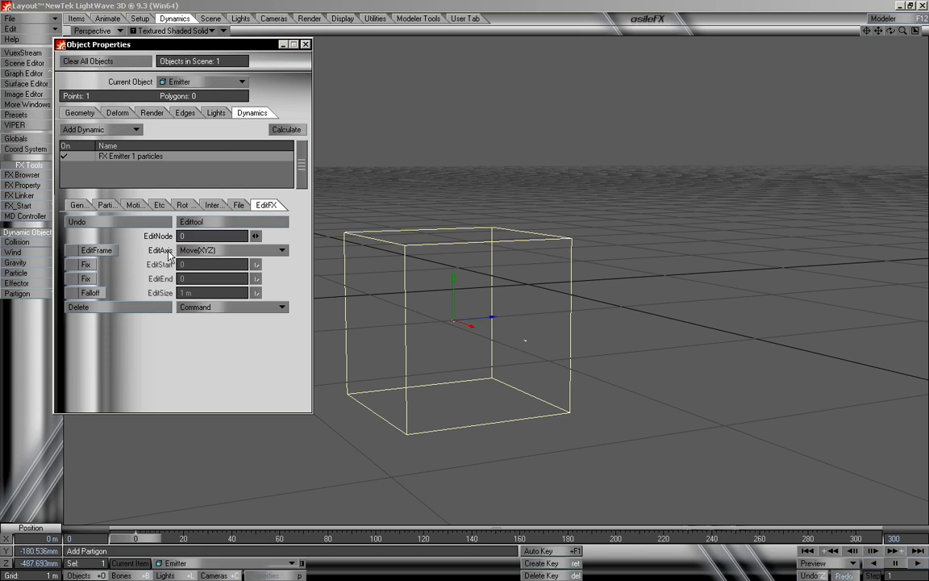
pyautogui.moveTo(156, 542); pyautogui.dragTo(681, 538)
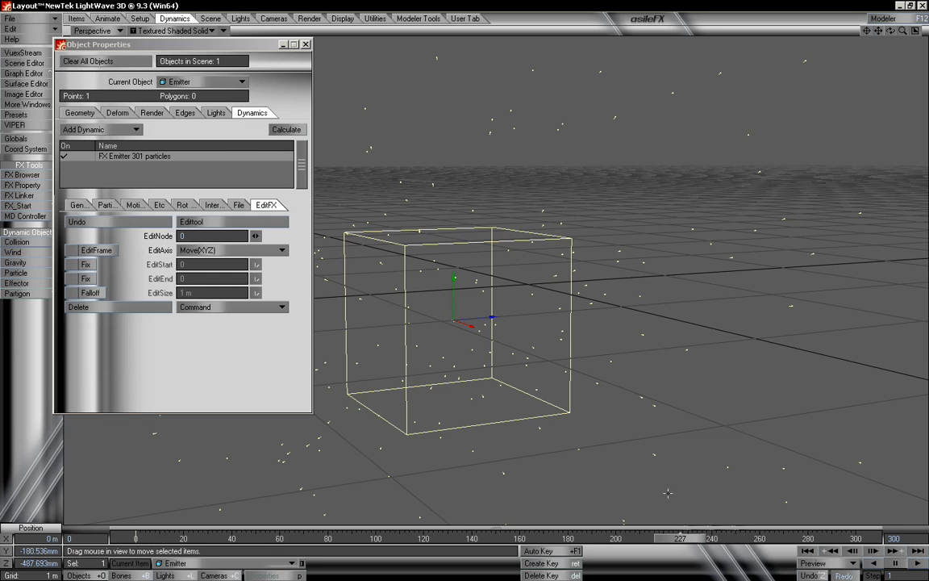
pyautogui.moveTo(903, 31)
pyautogui.mouseDown()
pyautogui.moveTo(871, 31)
pyautogui.moveTo(906, 30)
pyautogui.mouseUp()
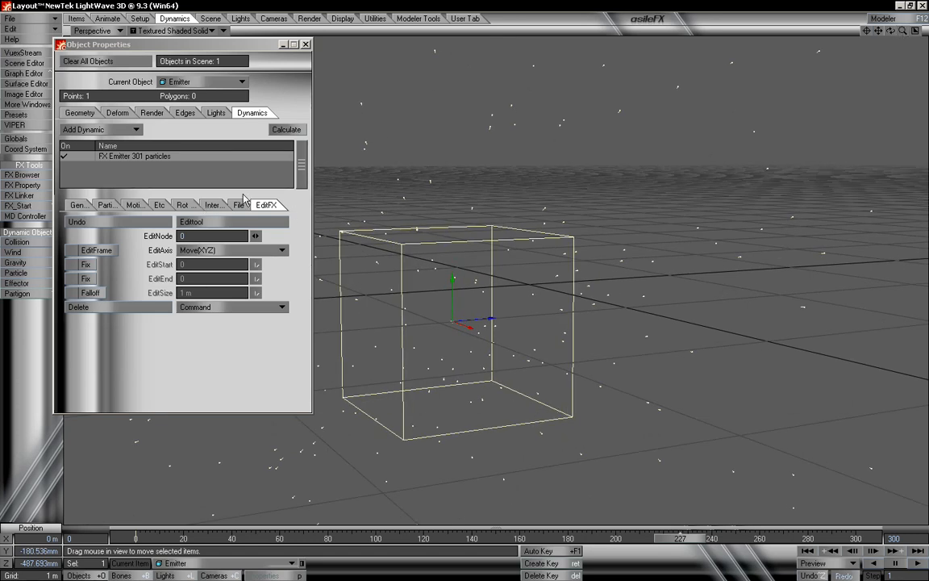
# Turn on Show ID in the emitter's Particle settings and scrub to frame 261 to inspect the numbered particles.
pyautogui.click(108, 206)
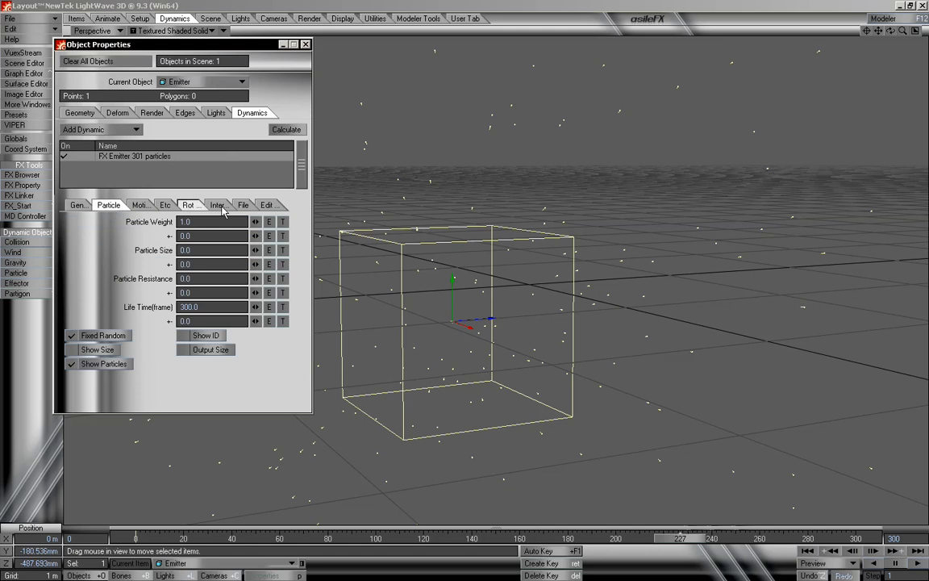
pyautogui.click(206, 336)
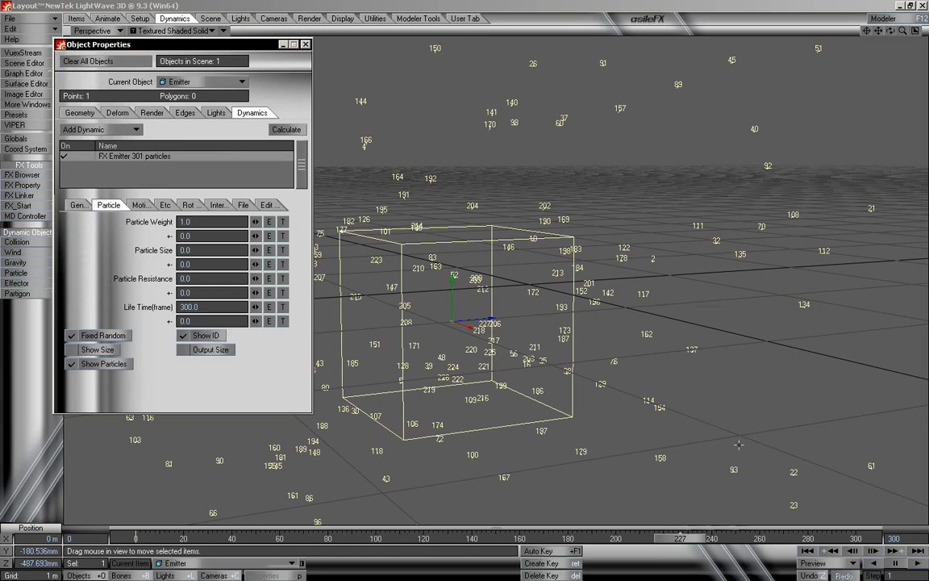
pyautogui.moveTo(699, 543); pyautogui.dragTo(762, 539)
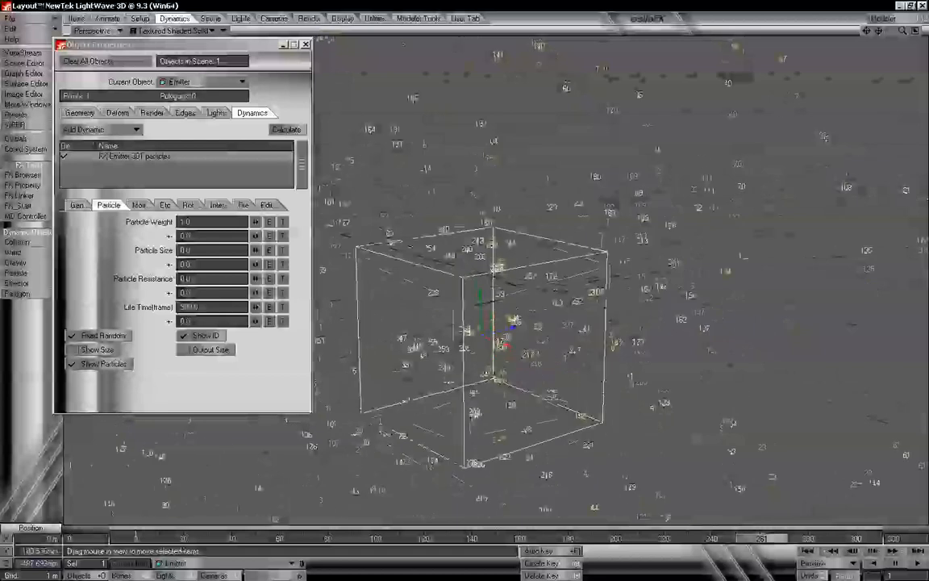
pyautogui.moveTo(891, 30)
pyautogui.mouseDown()
pyautogui.moveTo(875, 34)
pyautogui.moveTo(893, 35)
pyautogui.mouseUp()
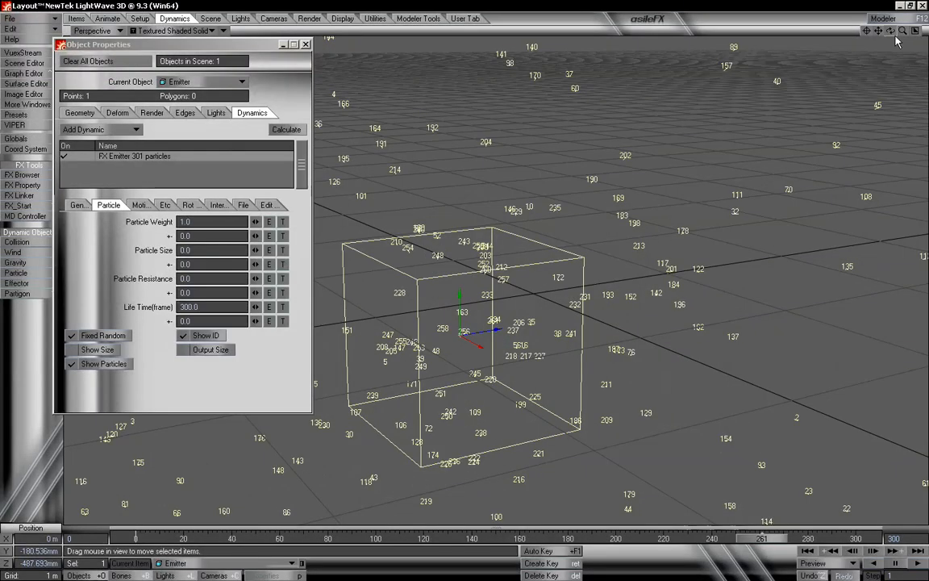
# Turn on Show Size and Output Size for the emitter's particles and scrub the timeline back to frame 236.
pyautogui.click(97, 349)
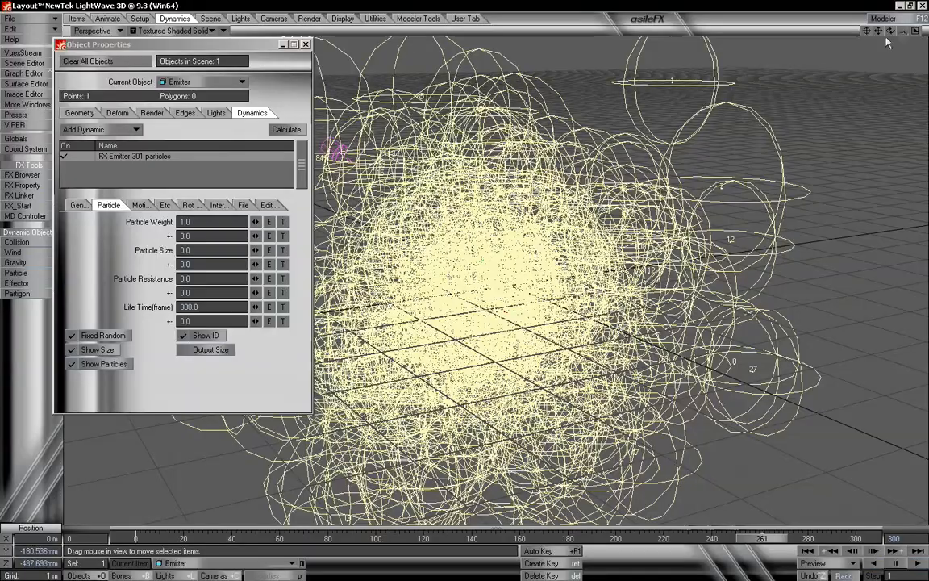
pyautogui.moveTo(891, 31); pyautogui.dragTo(891, 31)
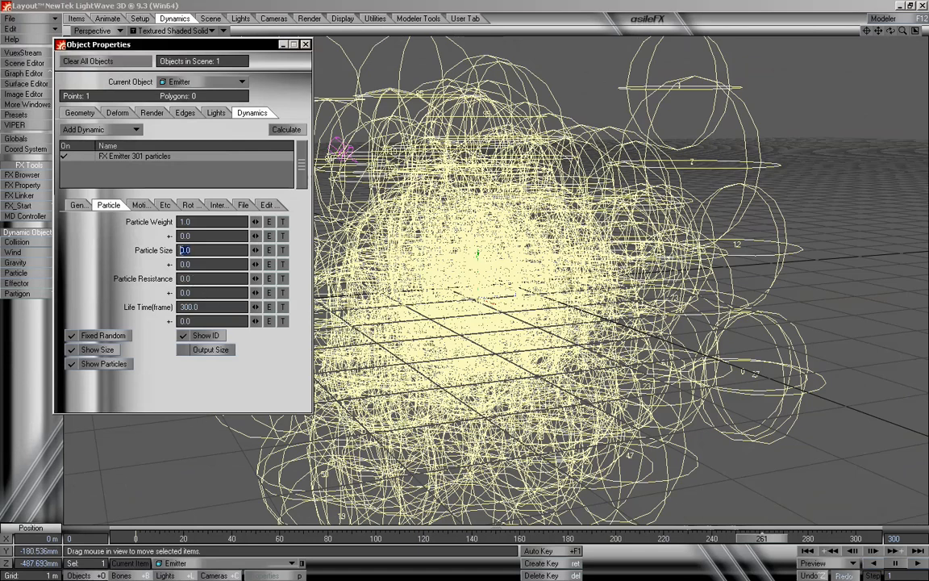
pyautogui.click(199, 349)
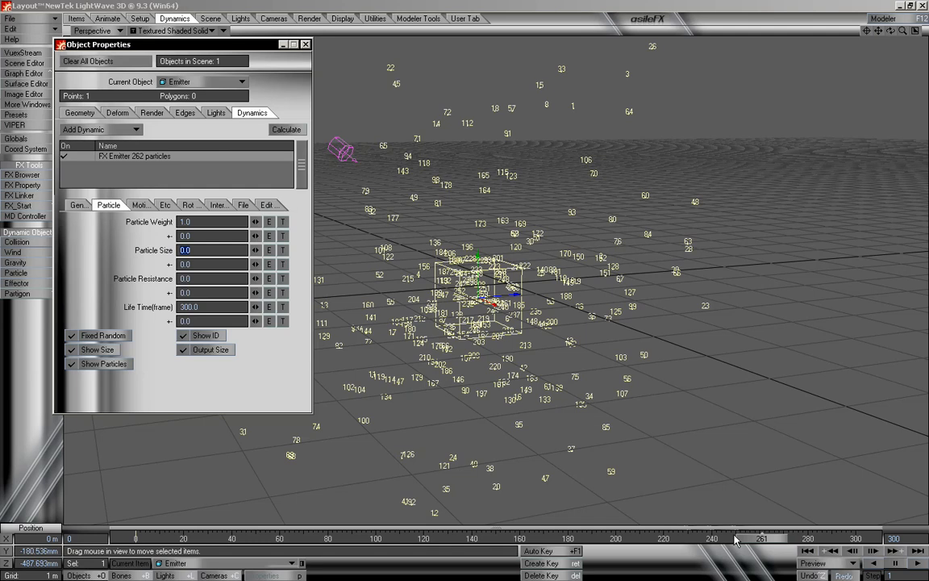
pyautogui.moveTo(756, 539); pyautogui.dragTo(700, 539)
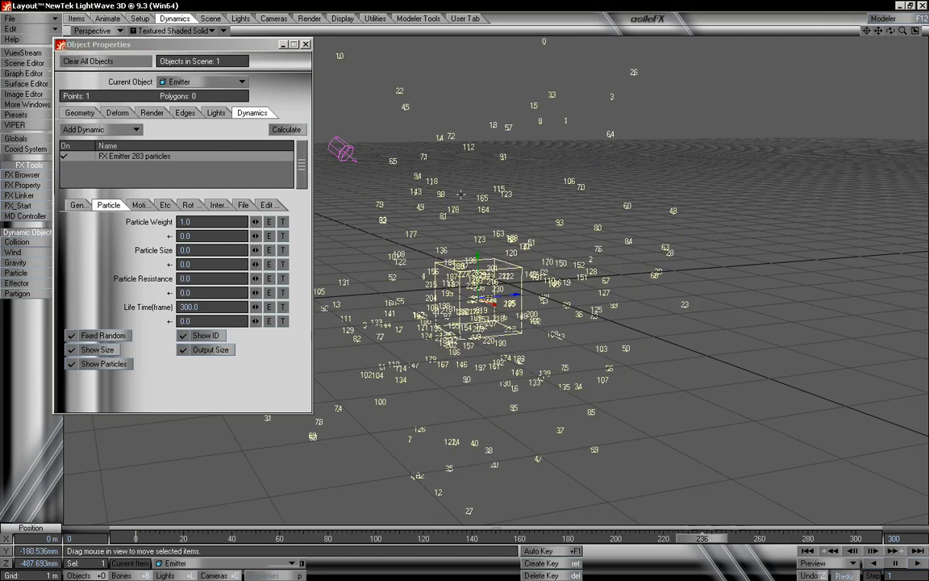
# Set the emitter's Particle Size to 1.0, reduce it to 0.2, and settle on 0.1.
pyautogui.click(187, 250)
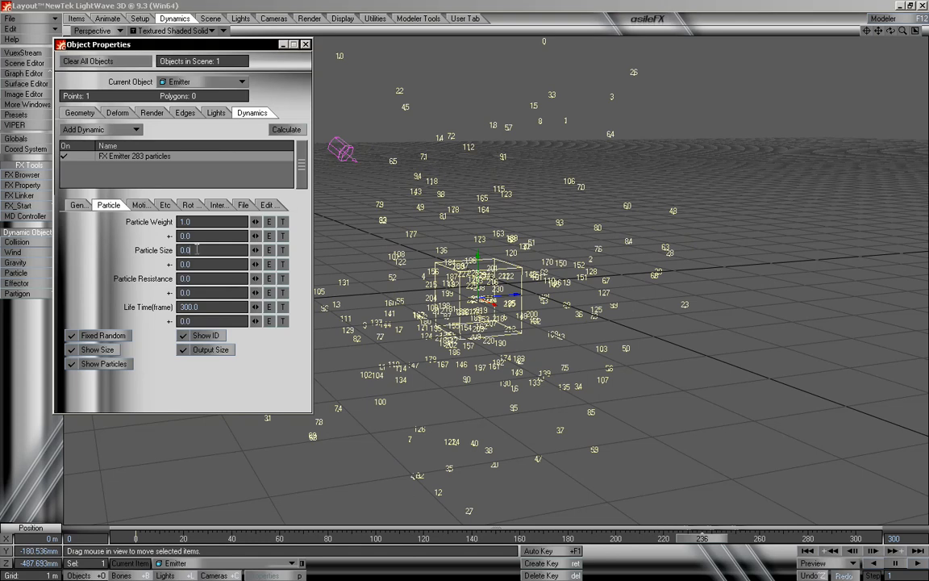
pyautogui.write('1')
pyautogui.press('Tab')
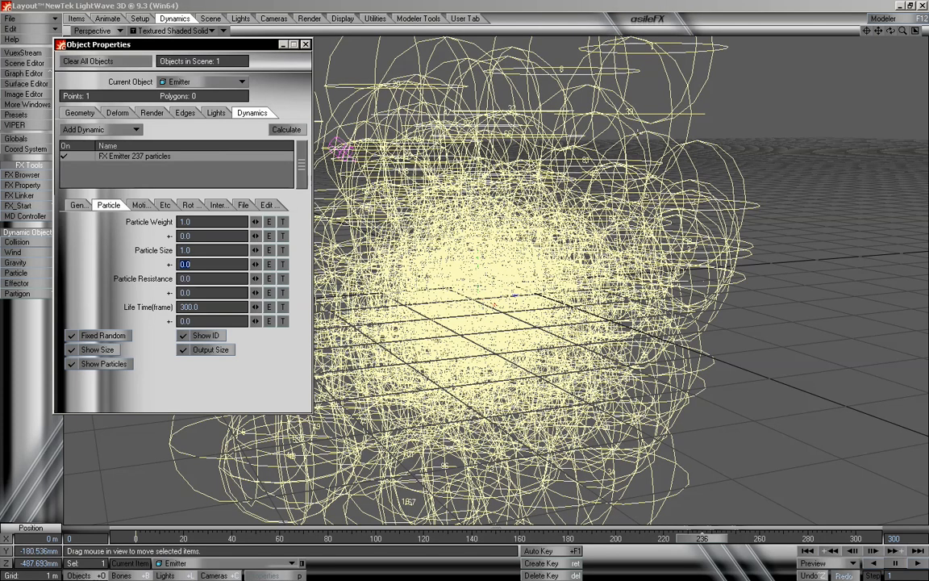
pyautogui.hotkey('shift', 'Tab')
pyautogui.write('0.2')
pyautogui.press('Tab')
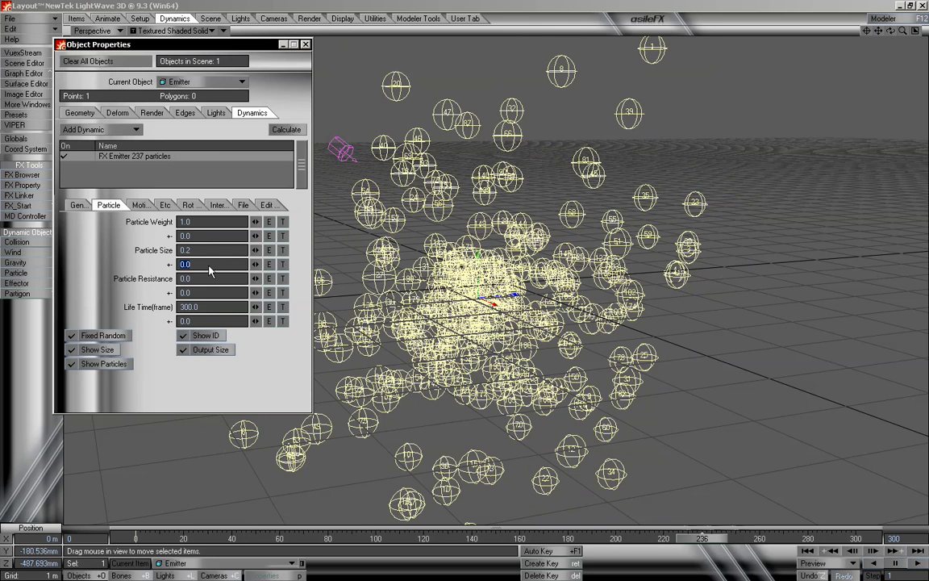
pyautogui.hotkey('shift', 'Tab')
pyautogui.write('0.1')
pyautogui.press('Tab')
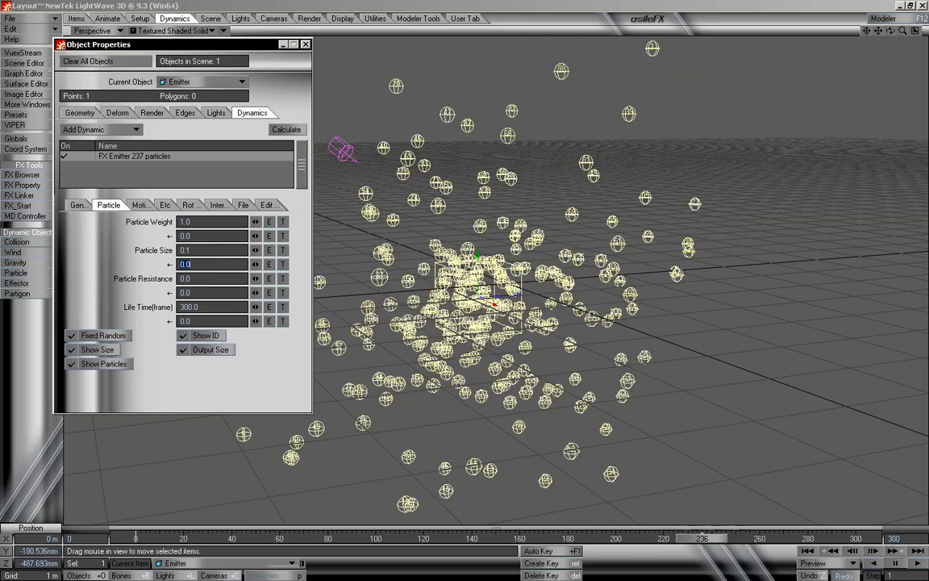
# Set the Particle Size +- variation to 0.2, scrub to frame 216 and examine the varied particle sizes.
pyautogui.write('.2')
pyautogui.press('Tab')
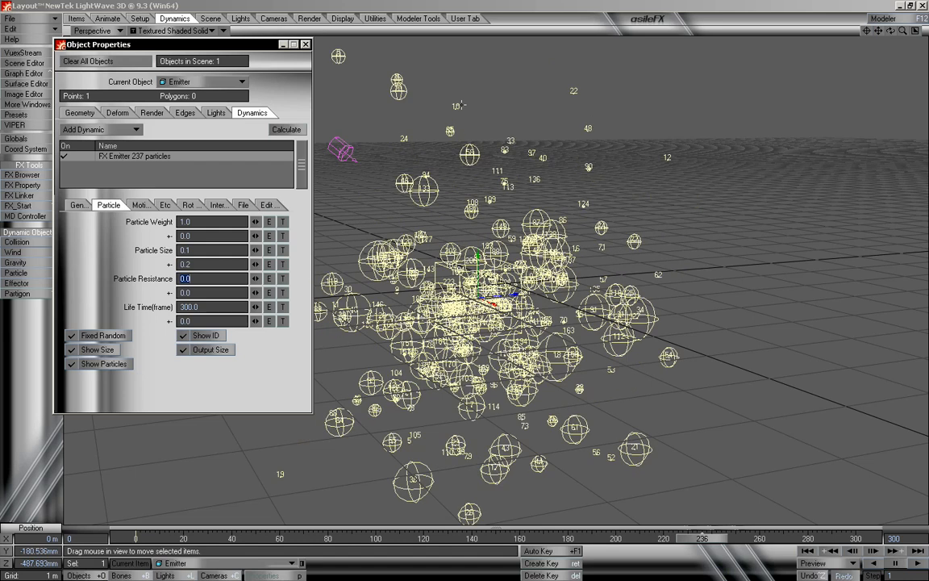
pyautogui.moveTo(704, 539)
pyautogui.mouseDown()
pyautogui.moveTo(157, 539)
pyautogui.moveTo(717, 545)
pyautogui.mouseUp()
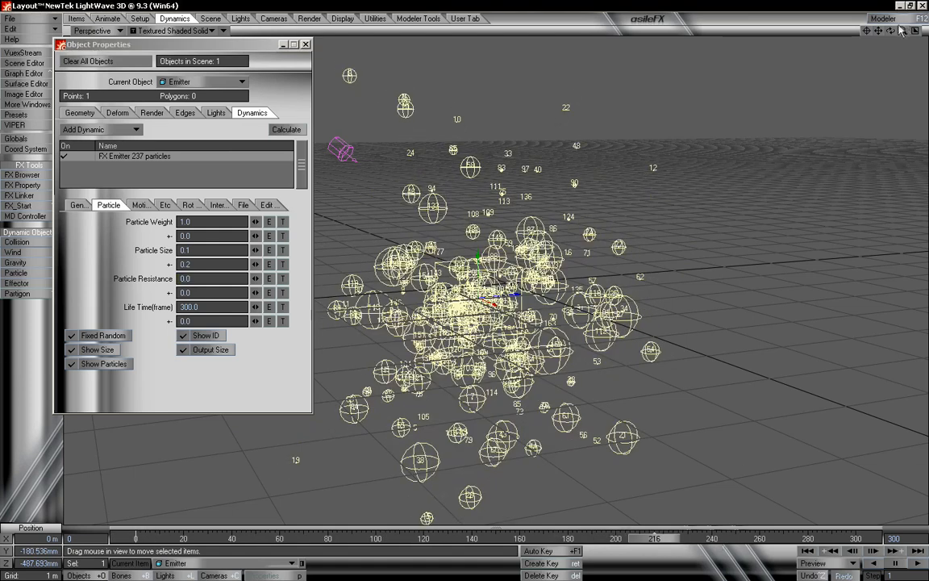
pyautogui.moveTo(902, 31); pyautogui.dragTo(924, 30)
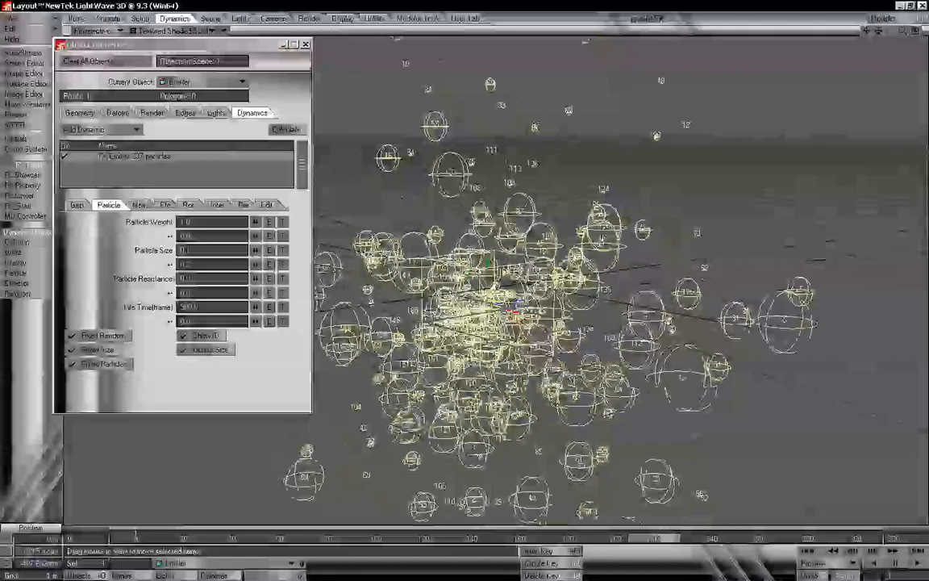
pyautogui.moveTo(878, 30); pyautogui.dragTo(822, 52)
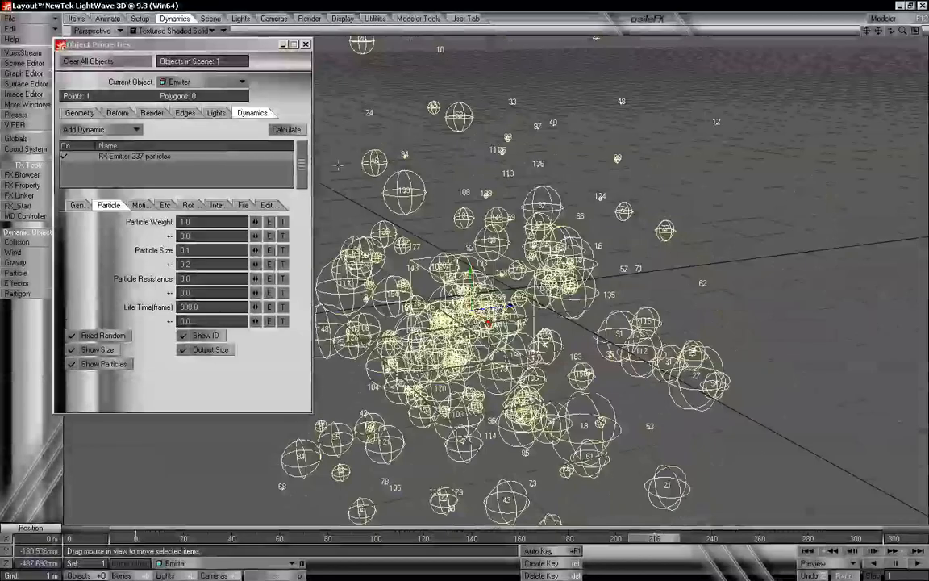
# Look over the emitter's Interaction settings and reset the Particle Size +- variation to 0.
pyautogui.click(218, 205)
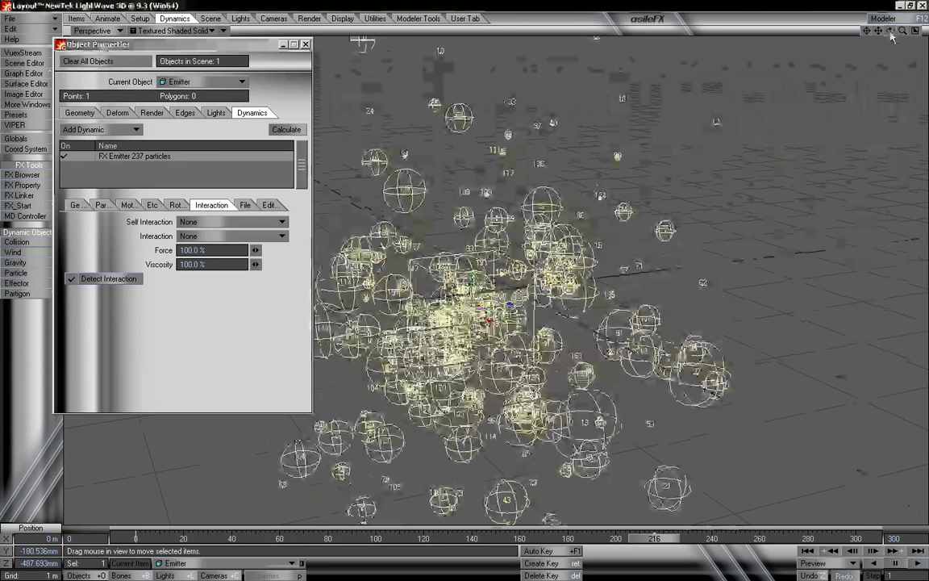
pyautogui.moveTo(902, 32)
pyautogui.mouseDown()
pyautogui.moveTo(923, 31)
pyautogui.moveTo(911, 32)
pyautogui.mouseUp()
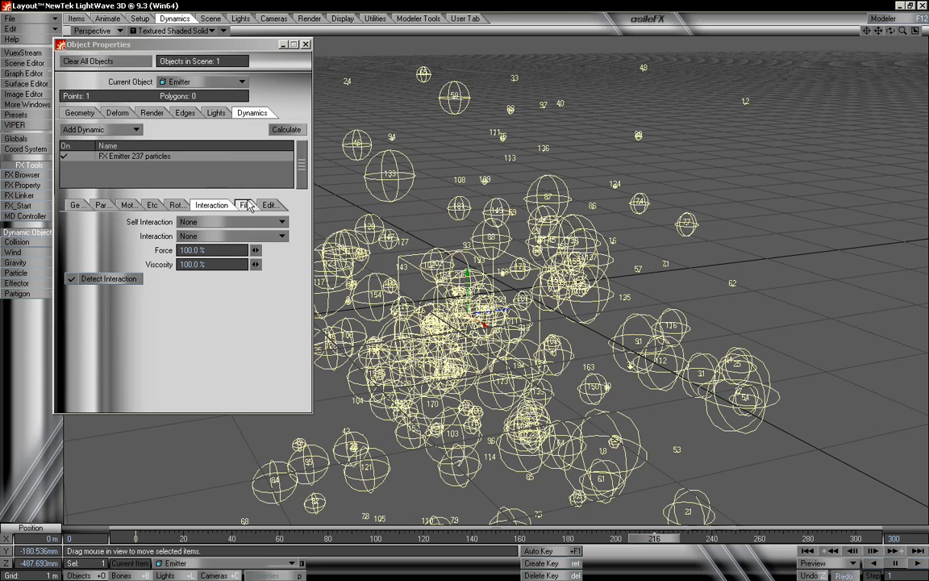
pyautogui.click(129, 204)
pyautogui.click(108, 205)
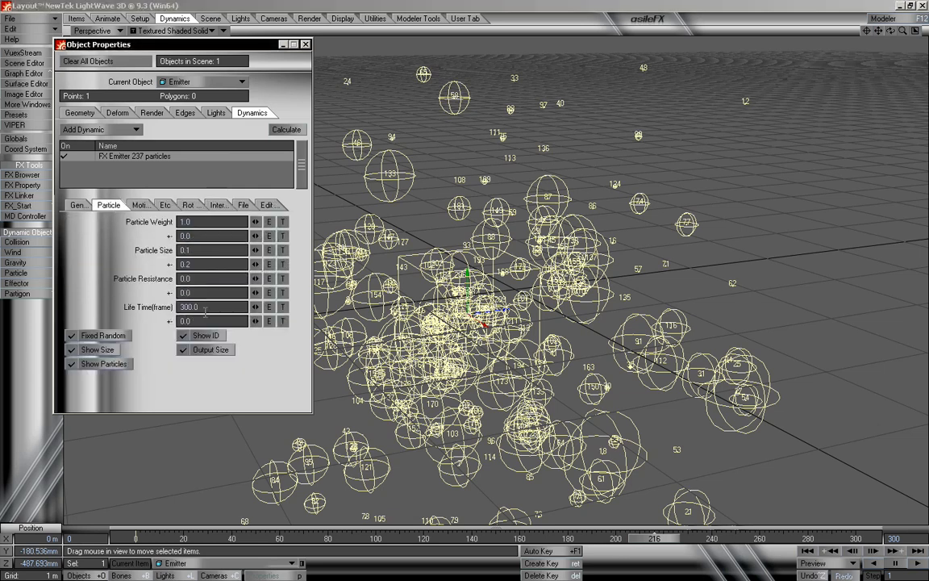
pyautogui.press('Tab')
pyautogui.write('0')
pyautogui.press('Tab')
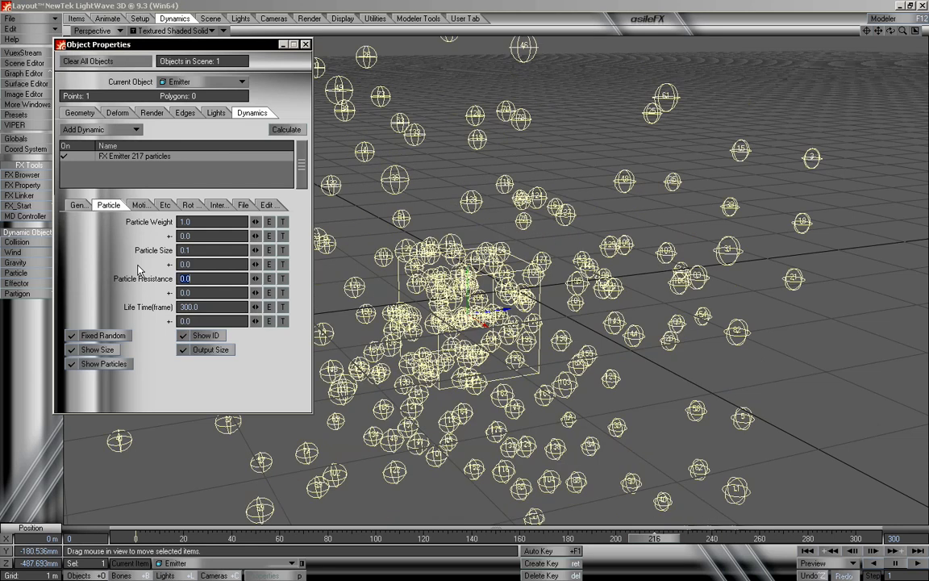
pyautogui.press('Tab')
pyautogui.press('Tab')
pyautogui.press('Tab')
pyautogui.moveTo(890, 31); pyautogui.dragTo(912, 39)
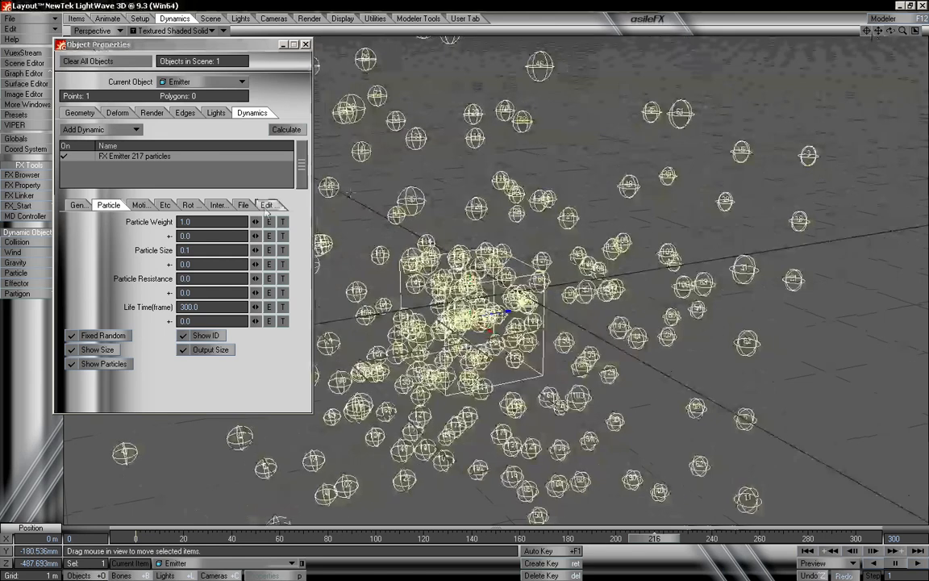
# Bring up the emitter's EditFX settings, move the properties window aside and scrub the timeline to frame 300.
pyautogui.click(267, 204)
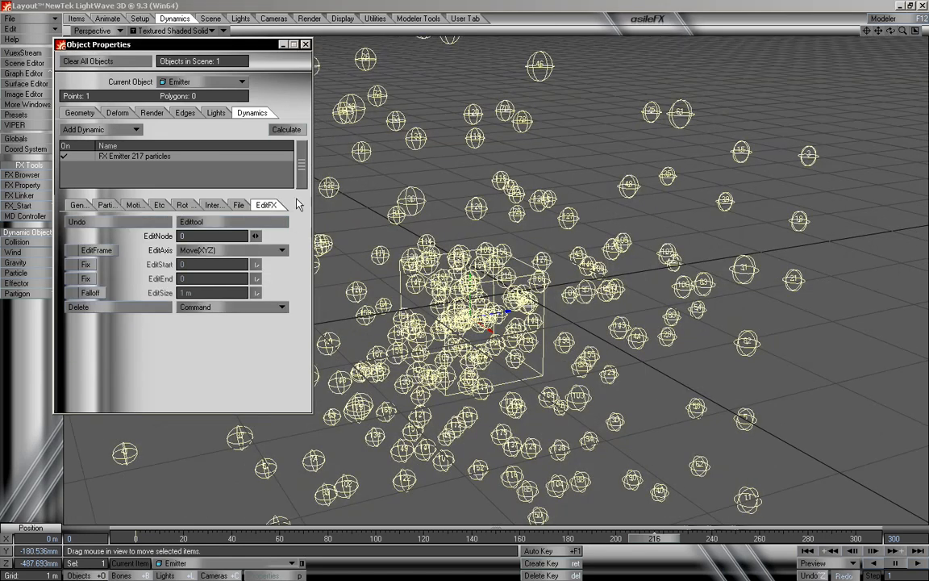
pyautogui.moveTo(202, 44); pyautogui.dragTo(178, 25)
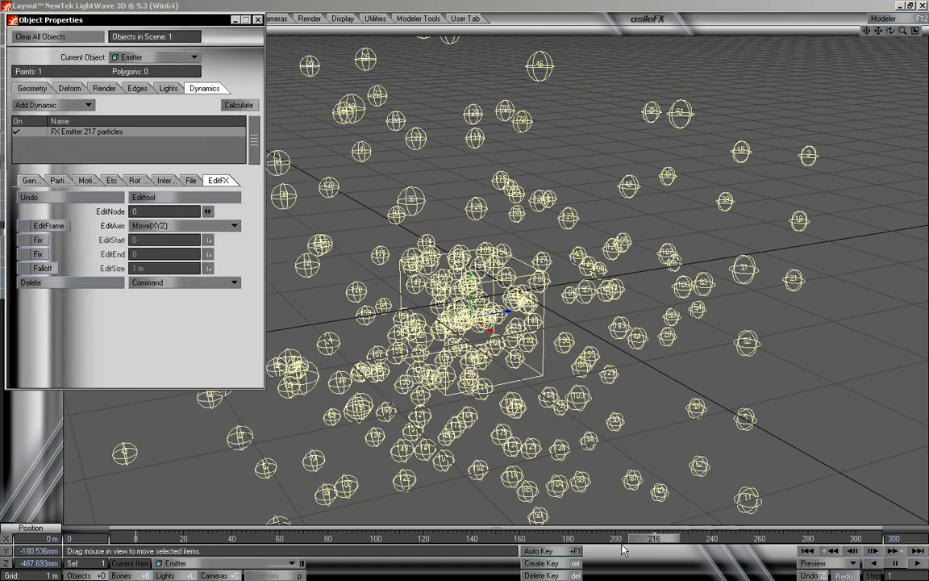
pyautogui.moveTo(652, 537); pyautogui.dragTo(855, 538)
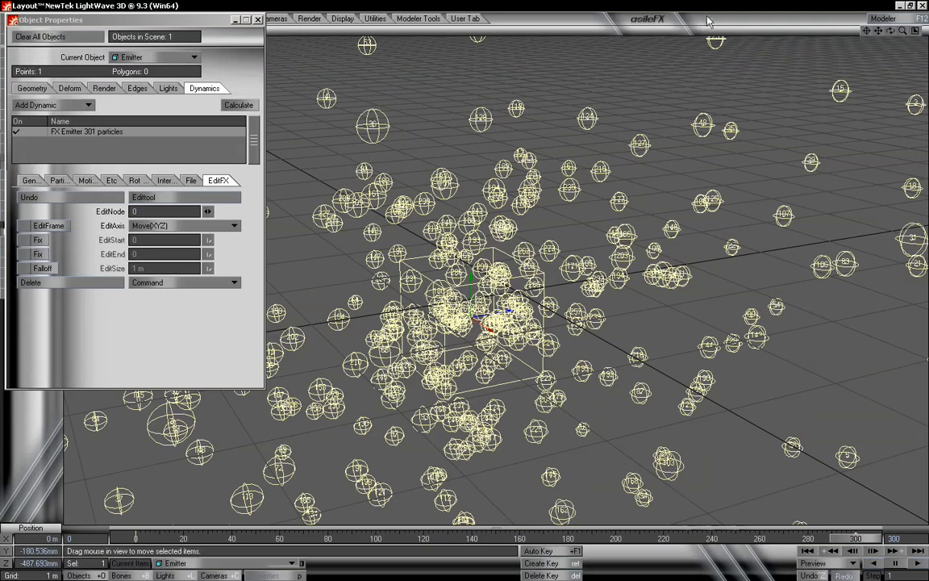
pyautogui.moveTo(902, 30); pyautogui.dragTo(867, 30)
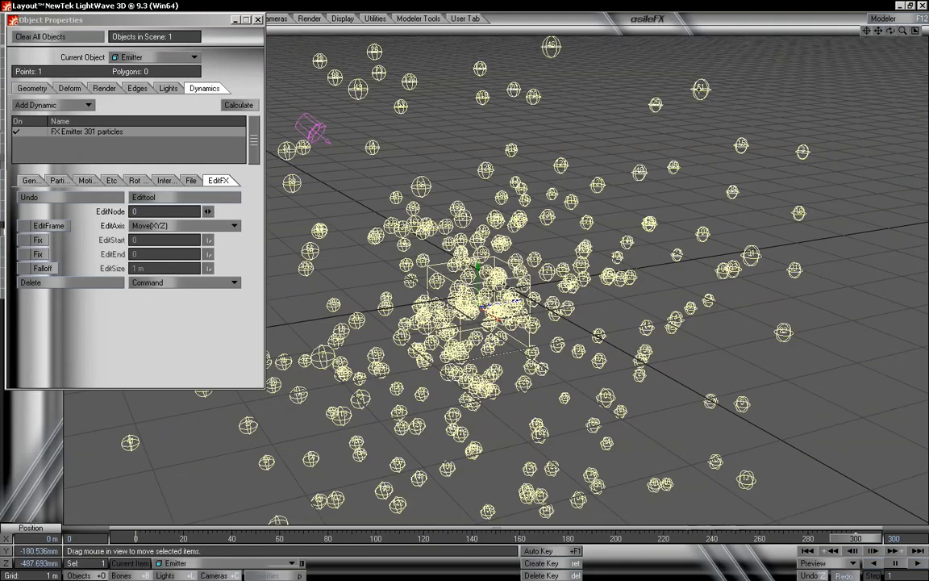
pyautogui.moveTo(629, 80); pyautogui.dragTo(700, 87)
pyautogui.hotkey('ctrl', 'z')
pyautogui.moveTo(903, 32); pyautogui.dragTo(899, 32)
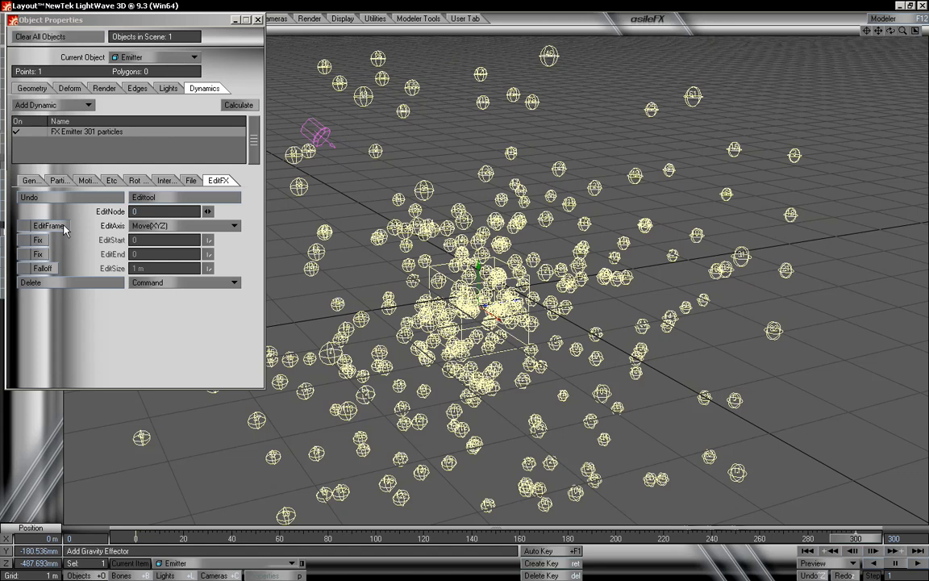
# Activate the Edittool and move particle 27 to a new position twice, scrubbing the timeline between the two moves.
pyautogui.click(143, 197)
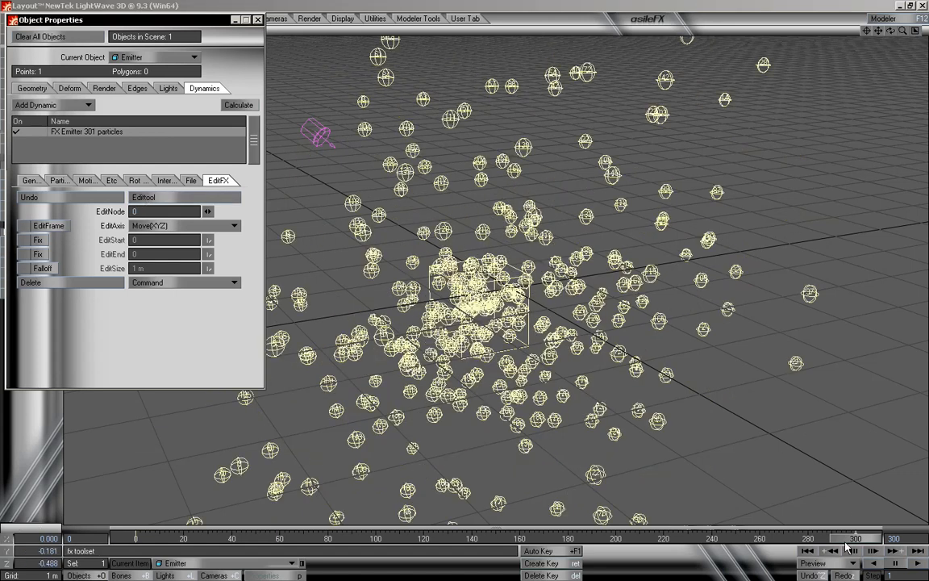
pyautogui.moveTo(852, 541)
pyautogui.mouseDown()
pyautogui.moveTo(143, 541)
pyautogui.moveTo(855, 538)
pyautogui.mouseUp()
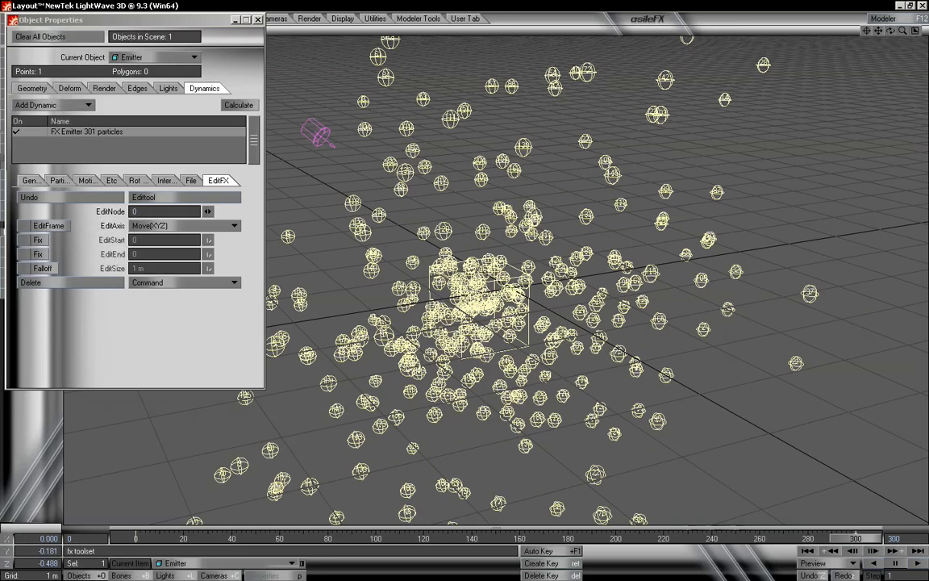
pyautogui.moveTo(903, 31)
pyautogui.mouseDown()
pyautogui.moveTo(917, 30)
pyautogui.moveTo(889, 32)
pyautogui.mouseUp()
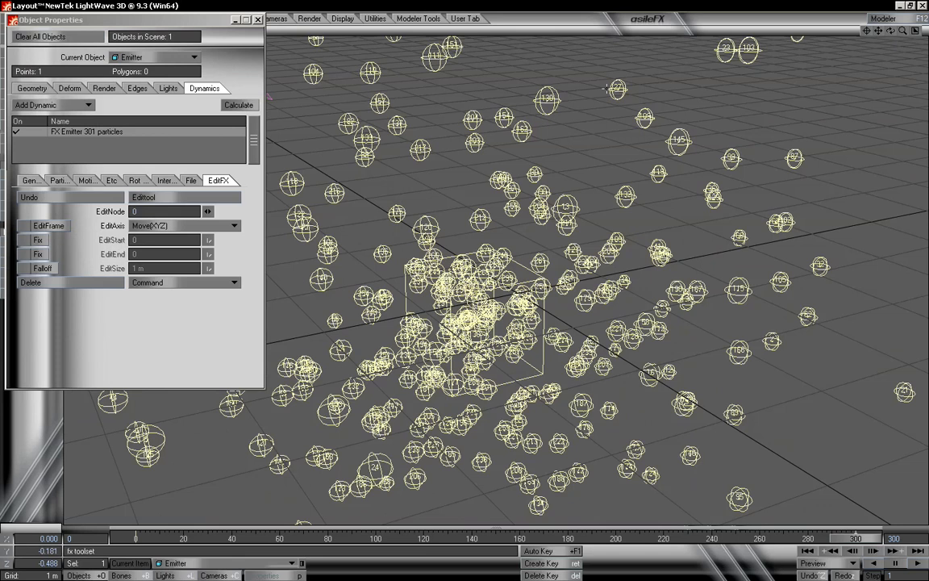
pyautogui.moveTo(618, 89); pyautogui.dragTo(782, 94)
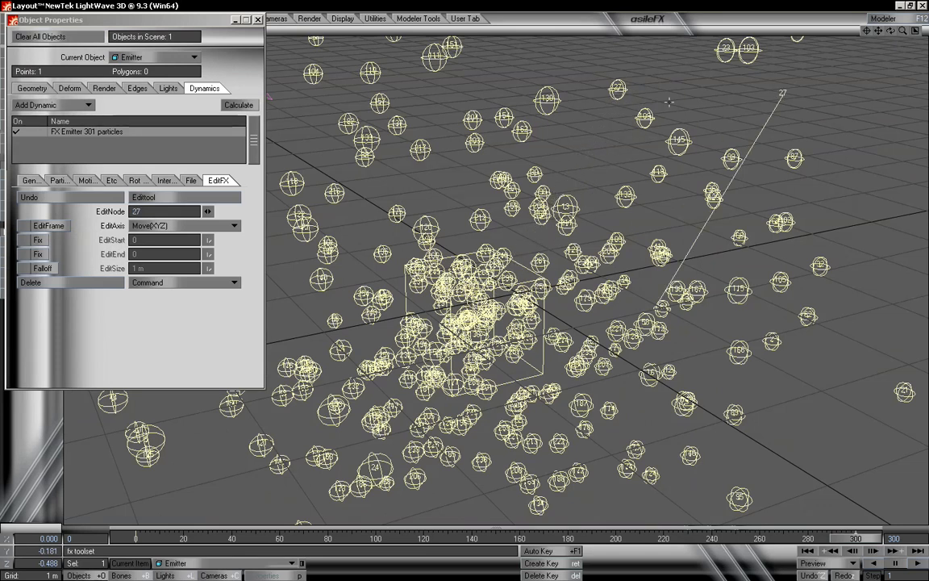
pyautogui.moveTo(864, 543)
pyautogui.mouseDown()
pyautogui.moveTo(183, 542)
pyautogui.moveTo(855, 541)
pyautogui.mouseUp()
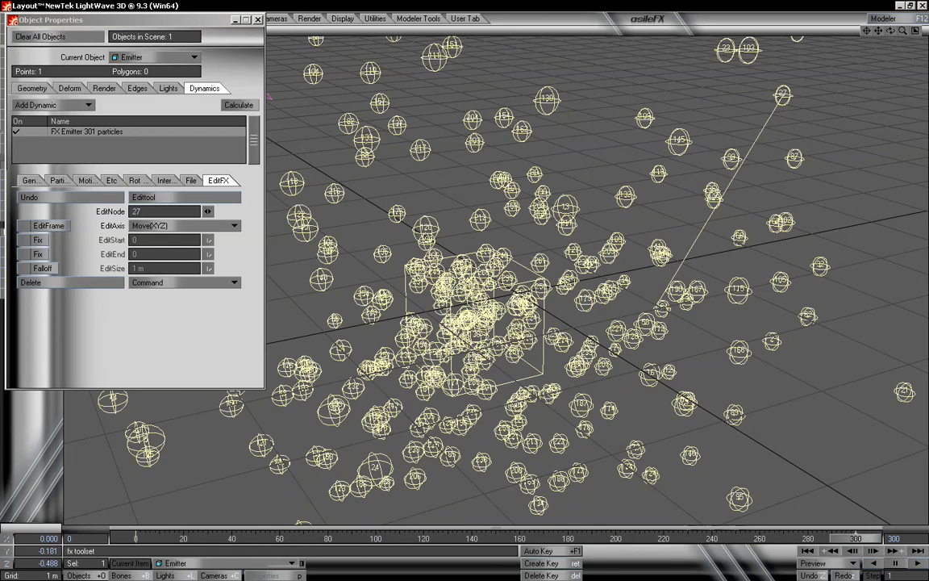
pyautogui.moveTo(764, 360); pyautogui.dragTo(716, 395)
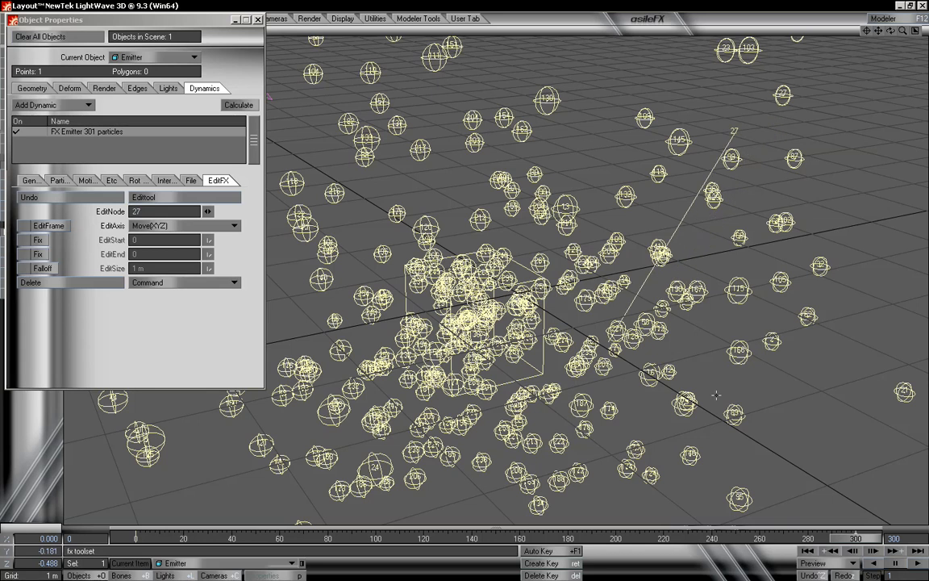
# Set the Falloff to Linear, move particle 27 at frame 140 and undo the move.
pyautogui.moveTo(860, 541); pyautogui.dragTo(472, 538)
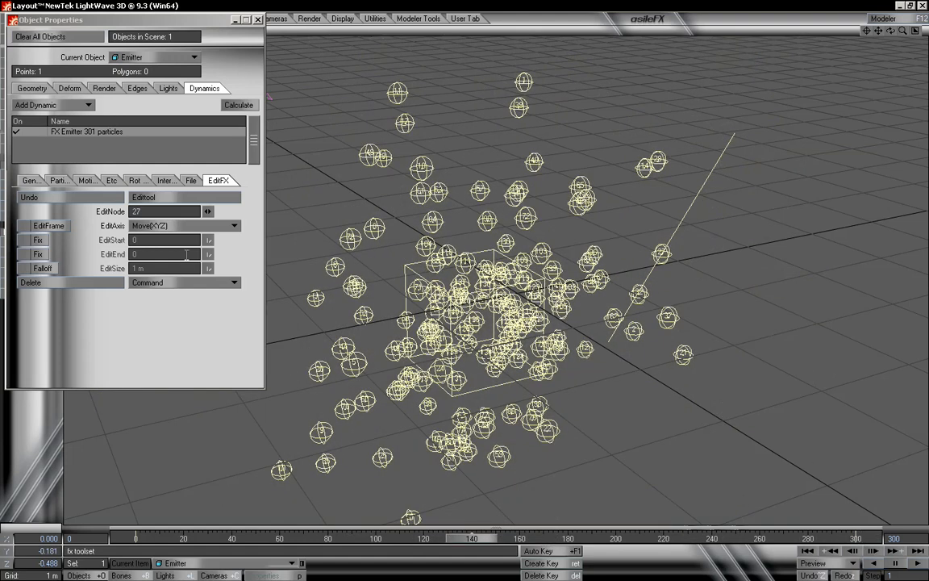
pyautogui.click(55, 270)
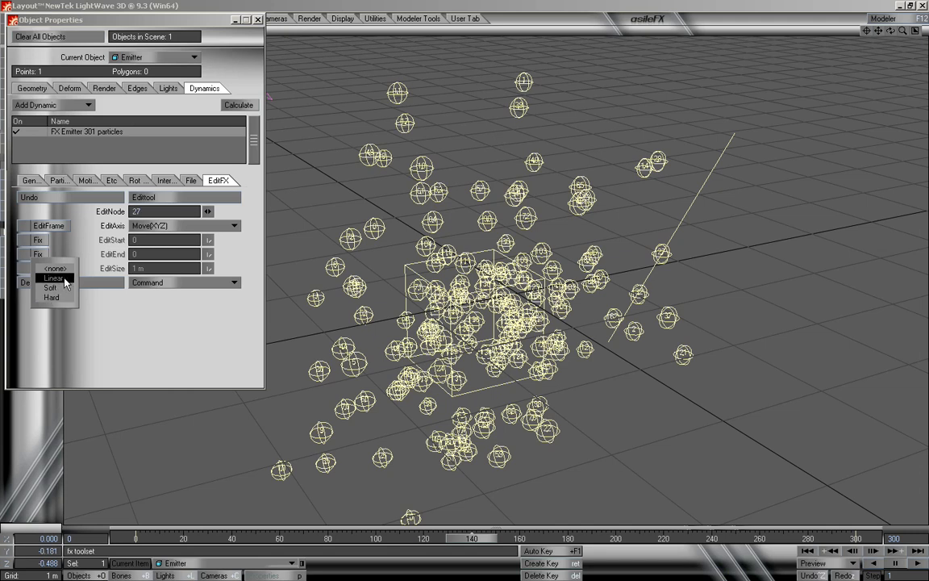
pyautogui.click(56, 278)
pyautogui.moveTo(661, 253); pyautogui.dragTo(713, 286)
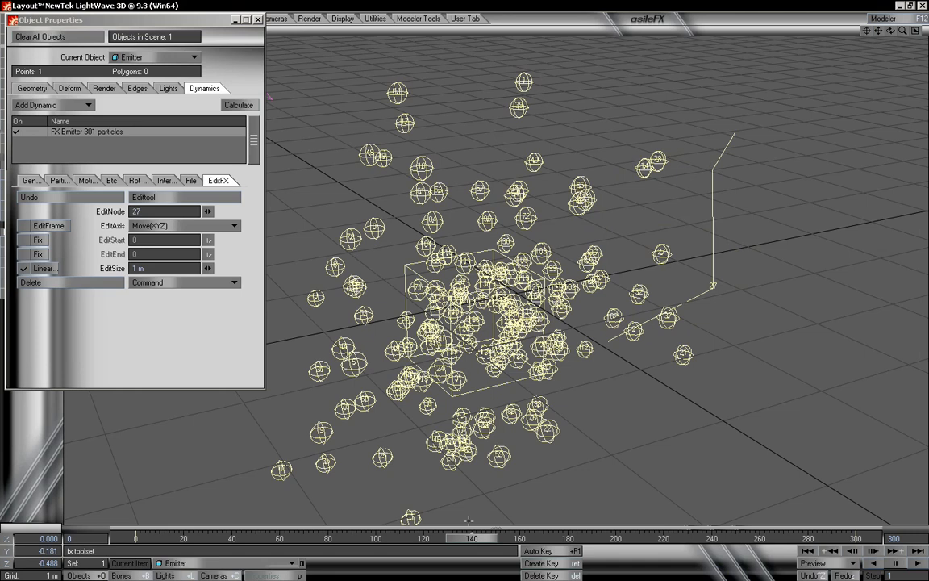
pyautogui.moveTo(482, 544)
pyautogui.mouseDown()
pyautogui.moveTo(212, 544)
pyautogui.moveTo(846, 544)
pyautogui.moveTo(468, 543)
pyautogui.moveTo(484, 542)
pyautogui.mouseUp()
pyautogui.click(69, 199)
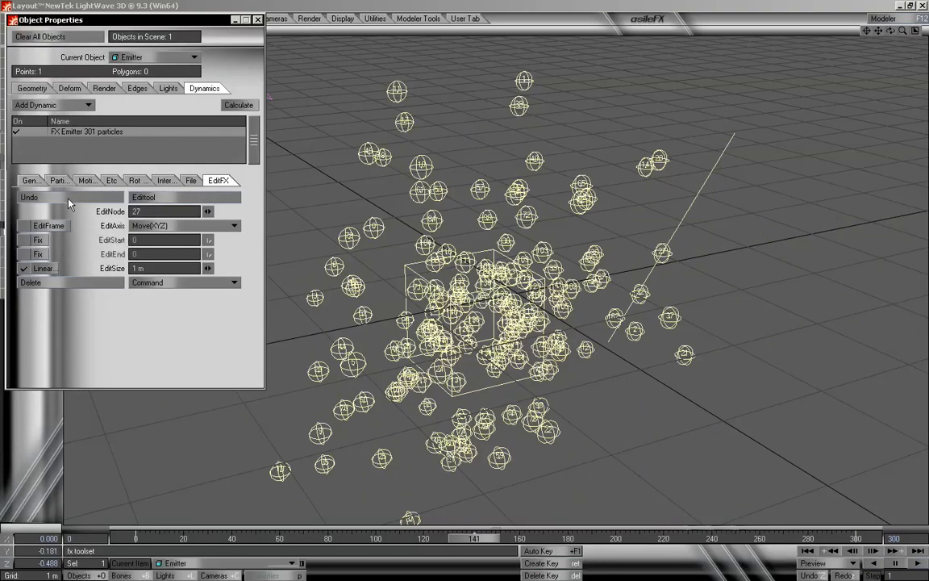
# Set the Falloff to Soft, move particle 27 at frame 156, scrub to frame 200 and undo the move.
pyautogui.moveTo(881, 32)
pyautogui.mouseDown()
pyautogui.moveTo(815, 68)
pyautogui.moveTo(847, 50)
pyautogui.moveTo(925, 32)
pyautogui.moveTo(831, 24)
pyautogui.moveTo(883, 36)
pyautogui.mouseUp()
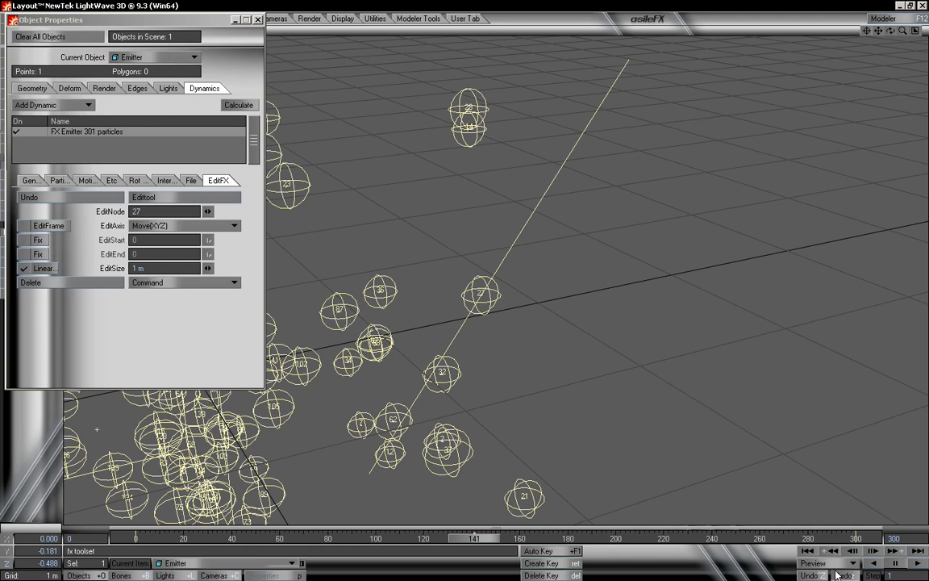
pyautogui.moveTo(467, 540); pyautogui.dragTo(508, 539)
pyautogui.click(42, 267)
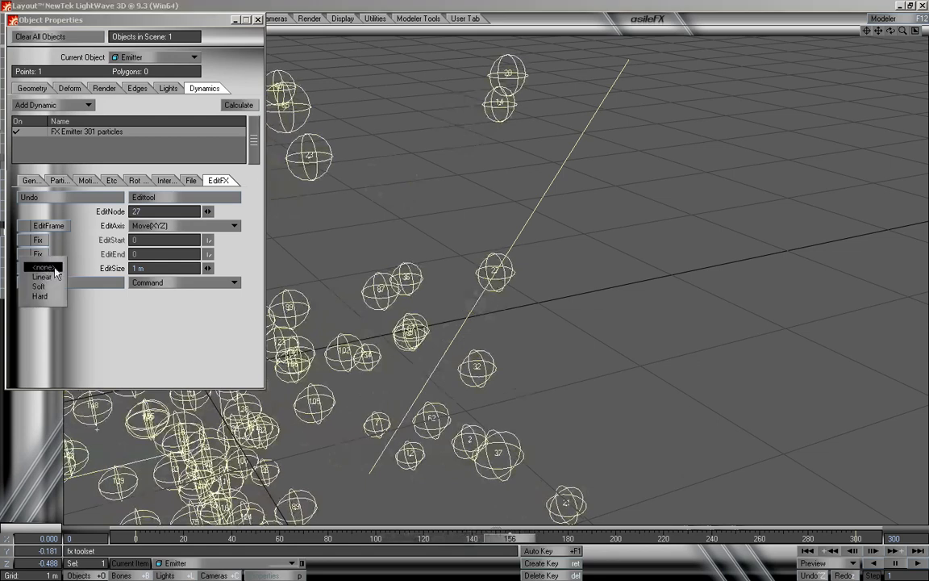
pyautogui.click(42, 275)
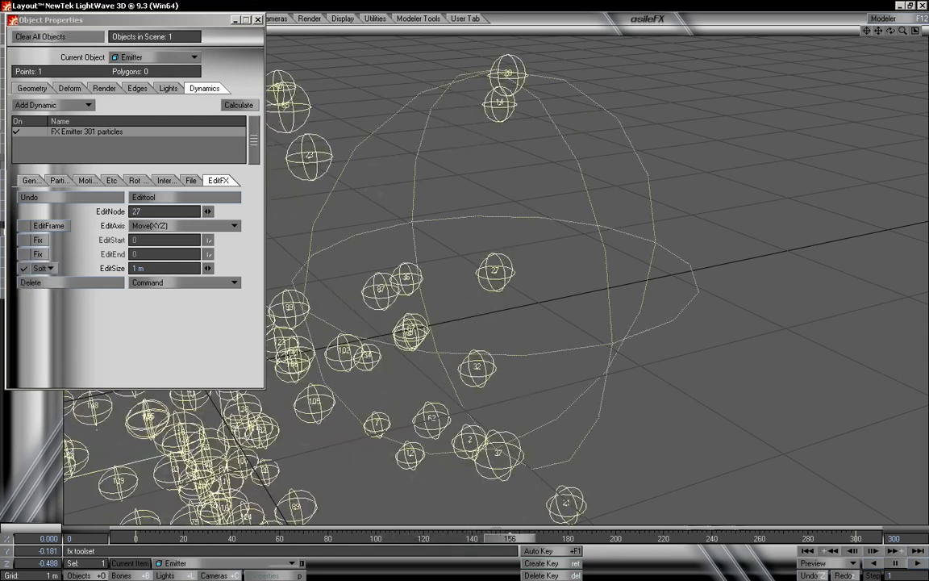
pyautogui.click(188, 197)
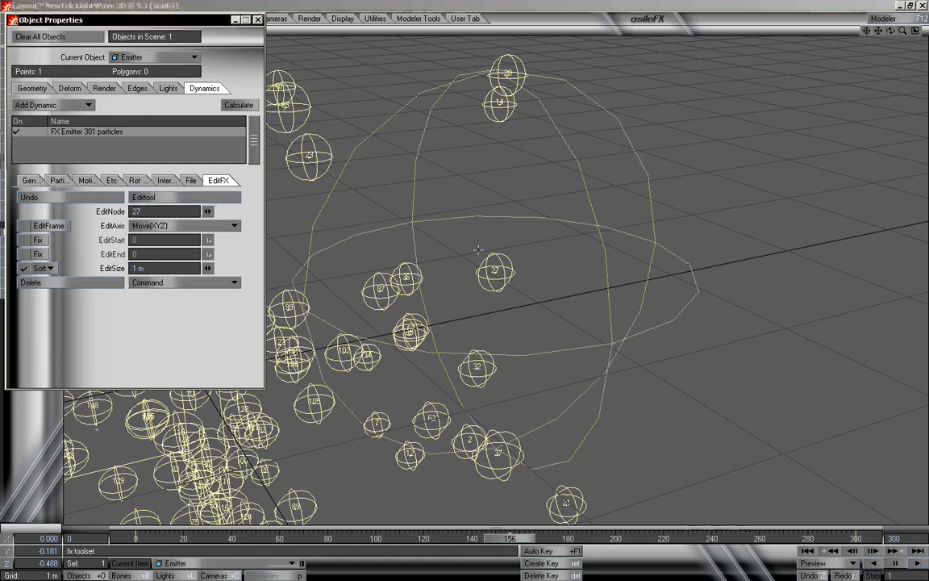
pyautogui.click(495, 272)
pyautogui.moveTo(495, 272); pyautogui.dragTo(611, 320)
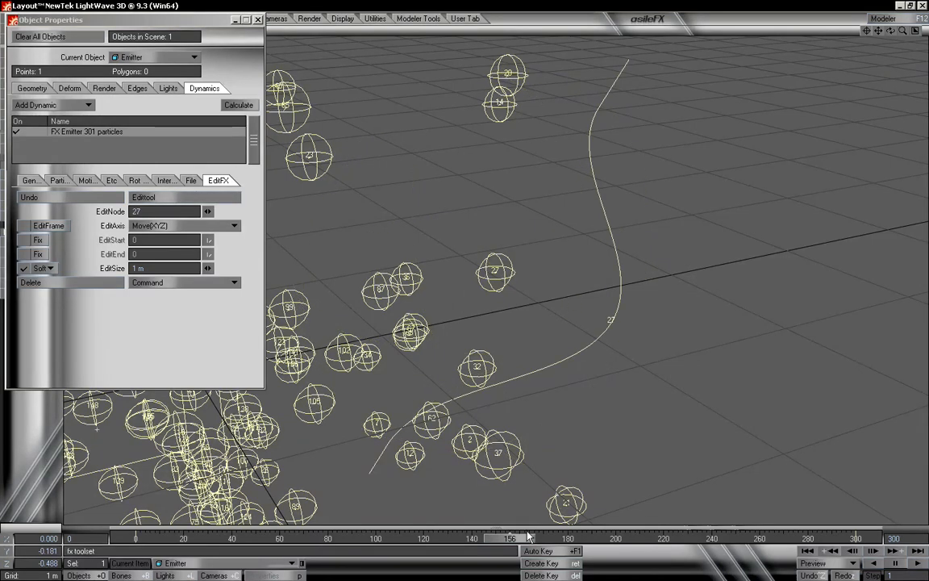
pyautogui.moveTo(525, 538); pyautogui.dragTo(616, 538)
pyautogui.click(116, 200)
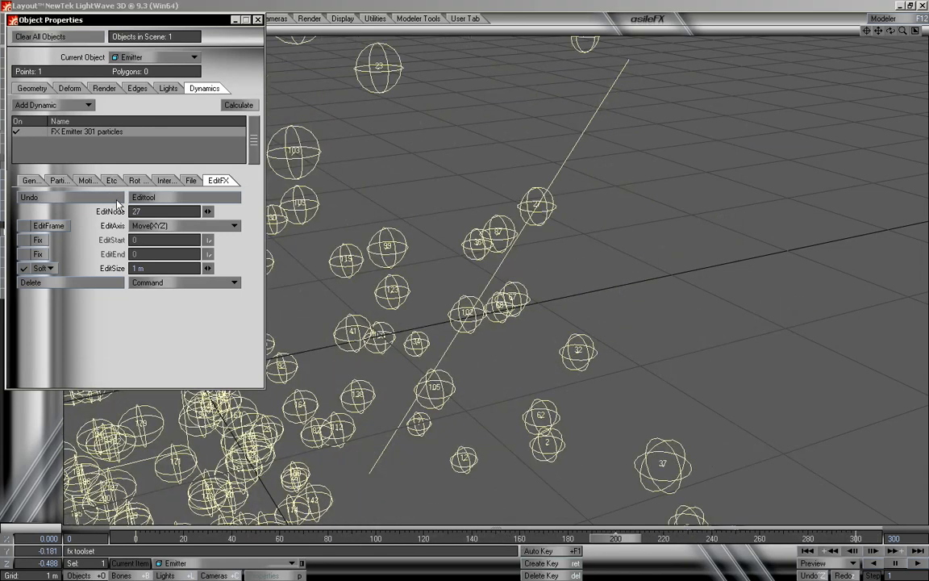
# Set the Falloff to Hard, move particle 27 at frame 156, scrub the timeline and undo the move.
pyautogui.moveTo(617, 538); pyautogui.dragTo(510, 538)
pyautogui.click(40, 267)
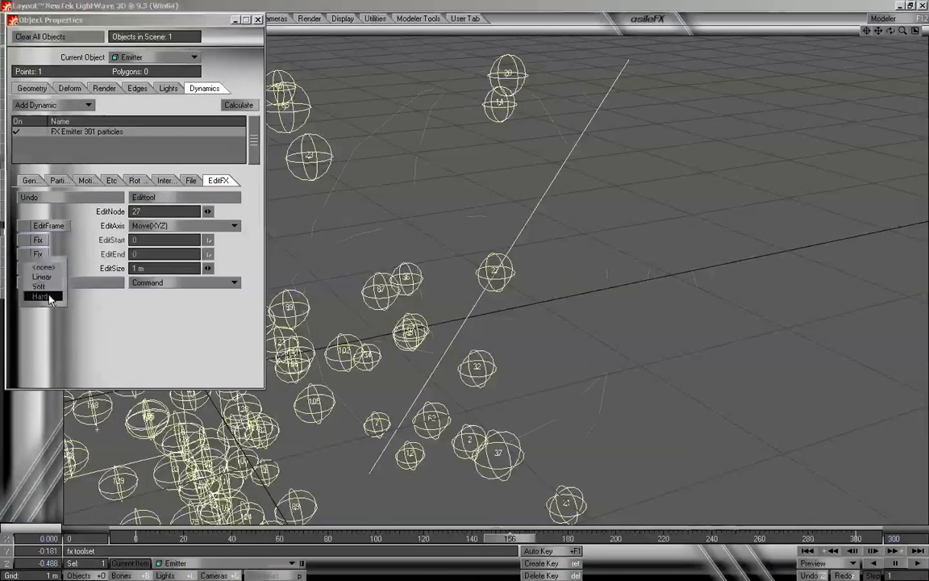
pyautogui.click(40, 296)
pyautogui.click(513, 270)
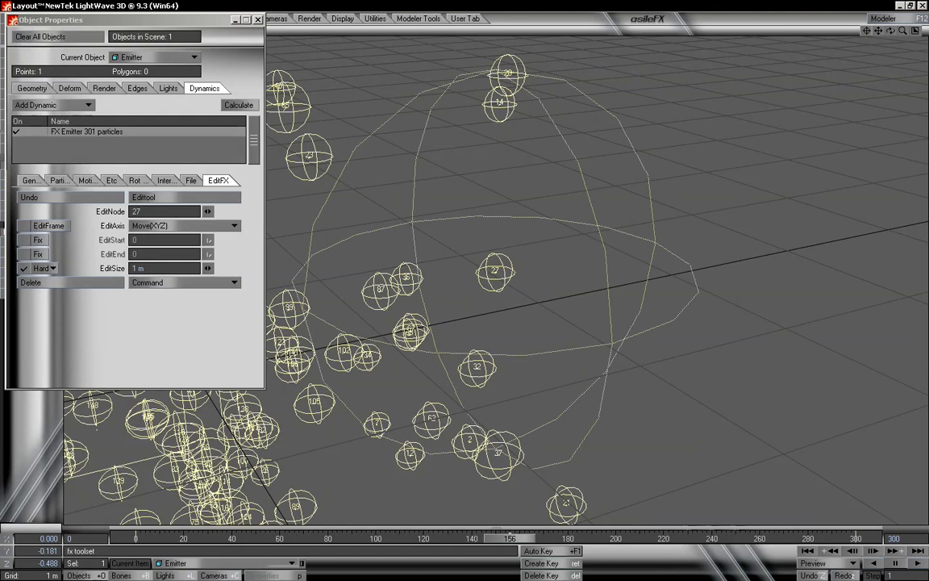
pyautogui.moveTo(496, 270); pyautogui.dragTo(637, 336)
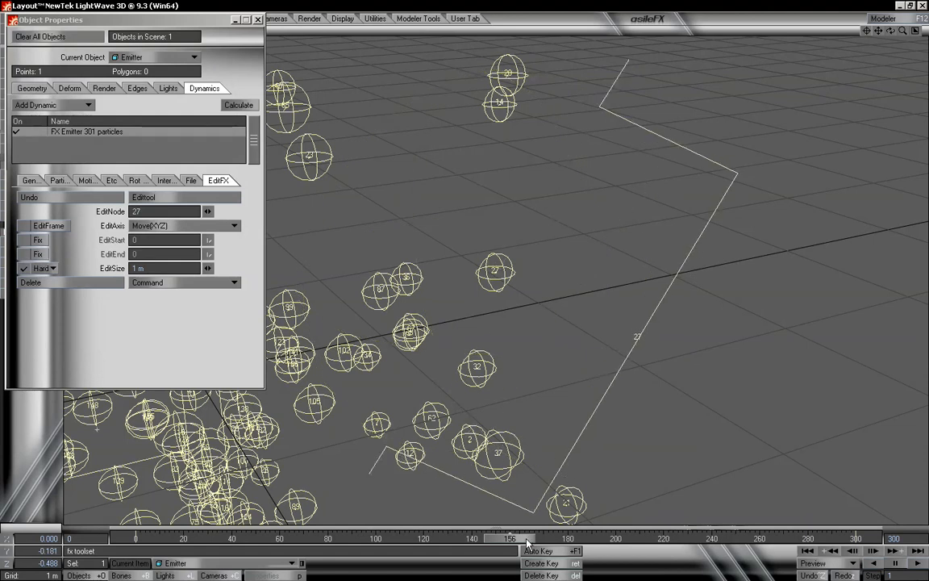
pyautogui.moveTo(527, 539); pyautogui.dragTo(352, 539)
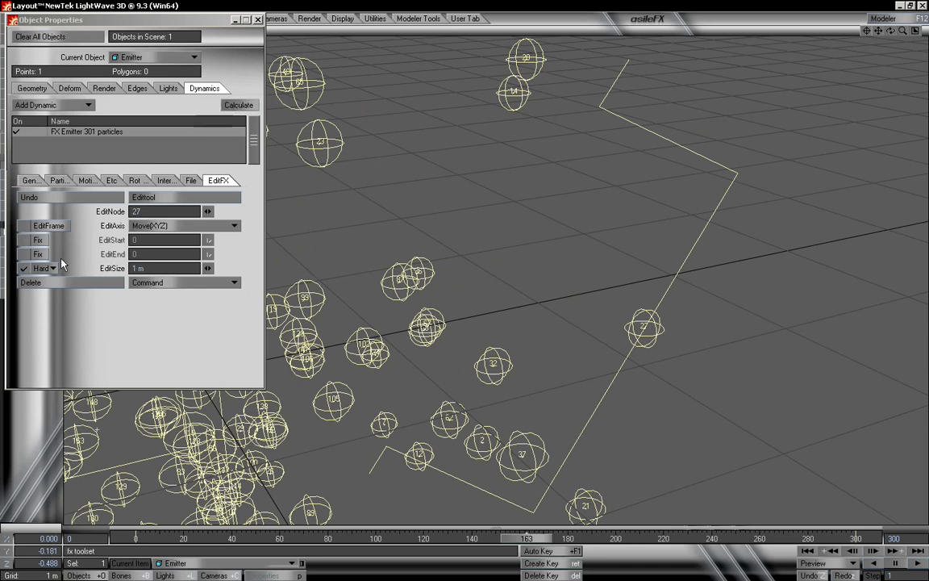
pyautogui.click(71, 200)
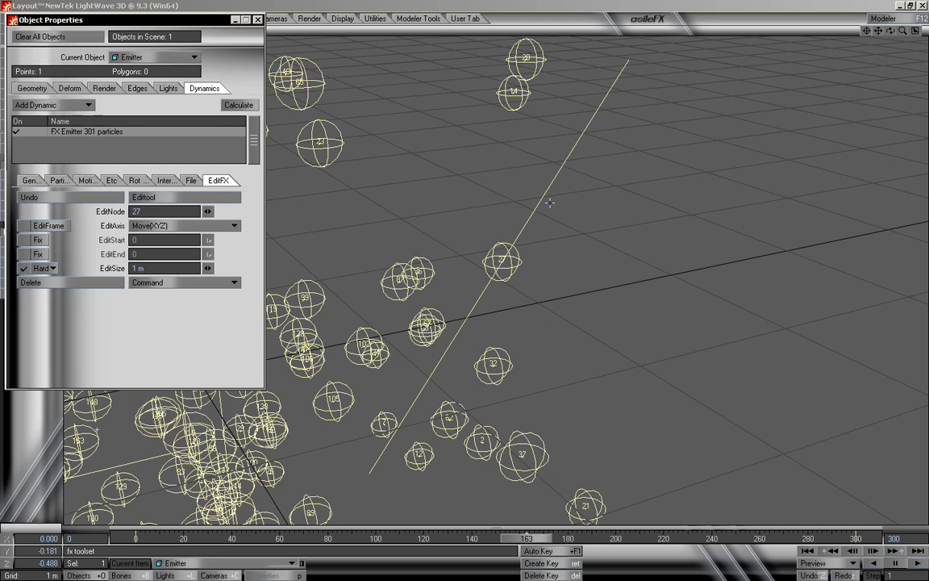
# Set the Falloff to Soft and move particle 27 at frames 90 and 215 to curve its path, scrubbing back to frame 170.
pyautogui.moveTo(527, 538); pyautogui.dragTo(352, 538)
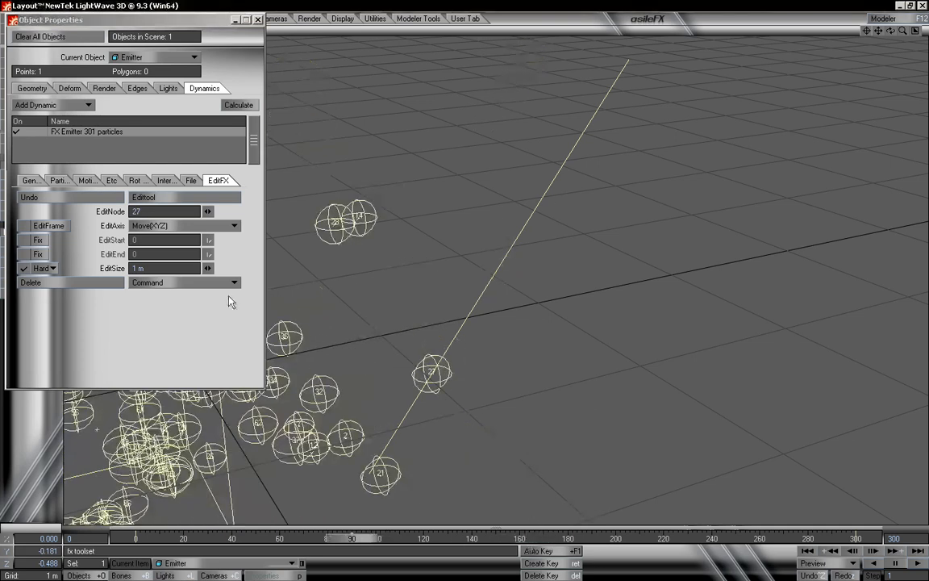
pyautogui.click(42, 268)
pyautogui.click(41, 255)
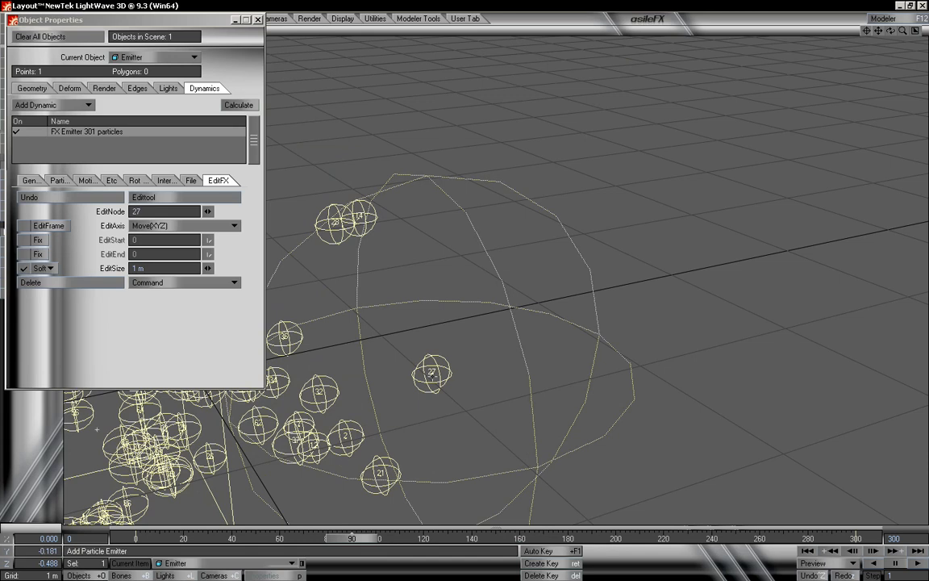
pyautogui.moveTo(433, 375); pyautogui.dragTo(465, 283)
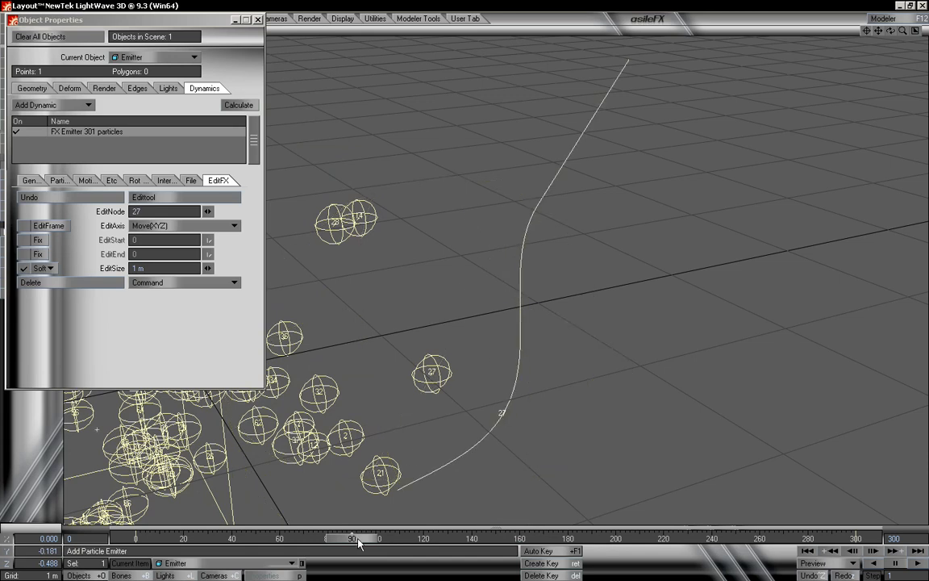
pyautogui.moveTo(357, 539); pyautogui.dragTo(656, 538)
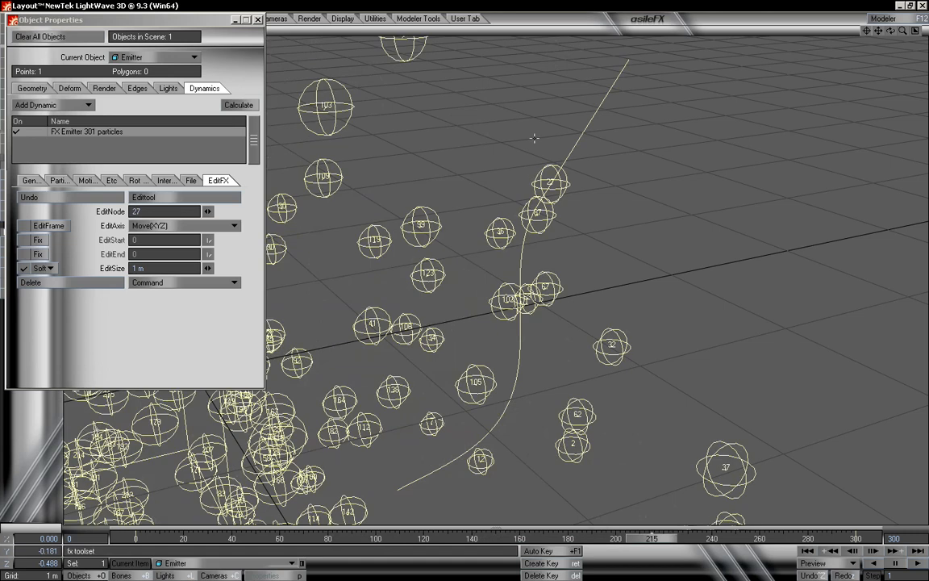
pyautogui.moveTo(549, 188); pyautogui.dragTo(499, 136)
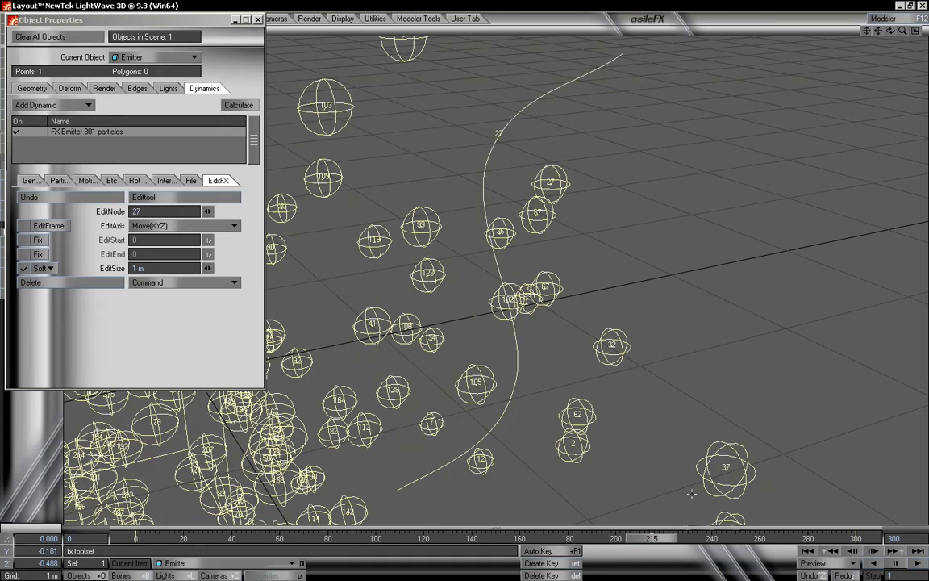
pyautogui.moveTo(661, 538); pyautogui.dragTo(542, 538)
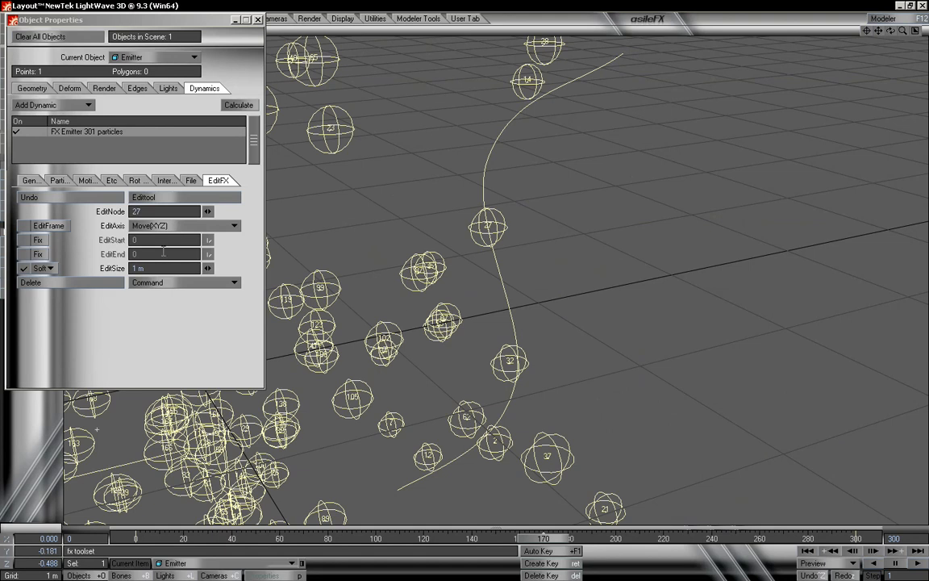
# Look over the available EditAxis and EditFrame options.
pyautogui.click(192, 226)
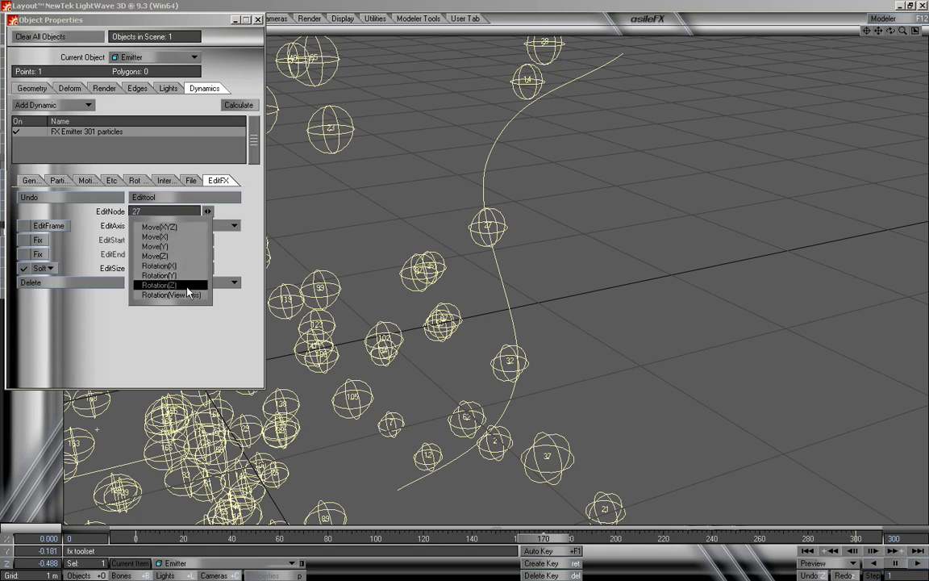
pyautogui.click(179, 355)
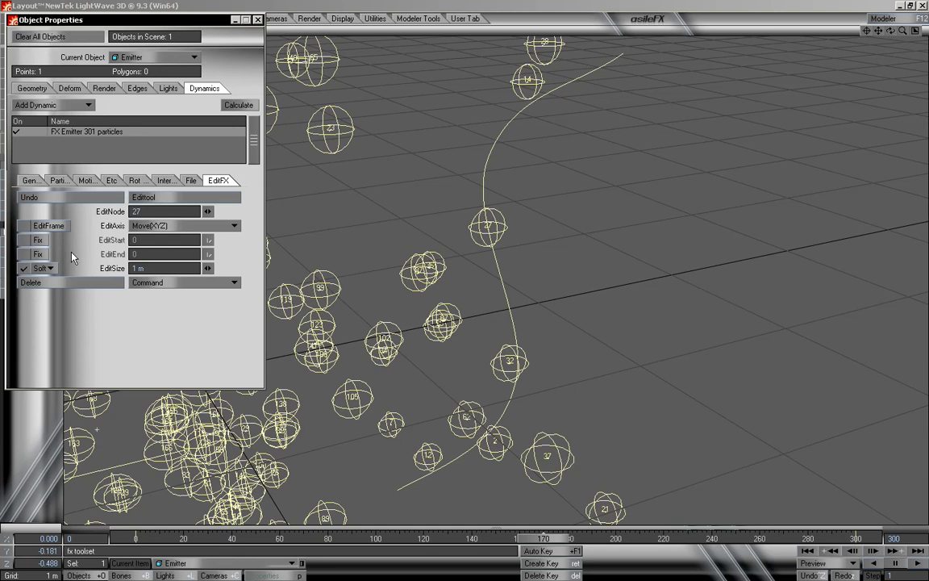
pyautogui.click(50, 225)
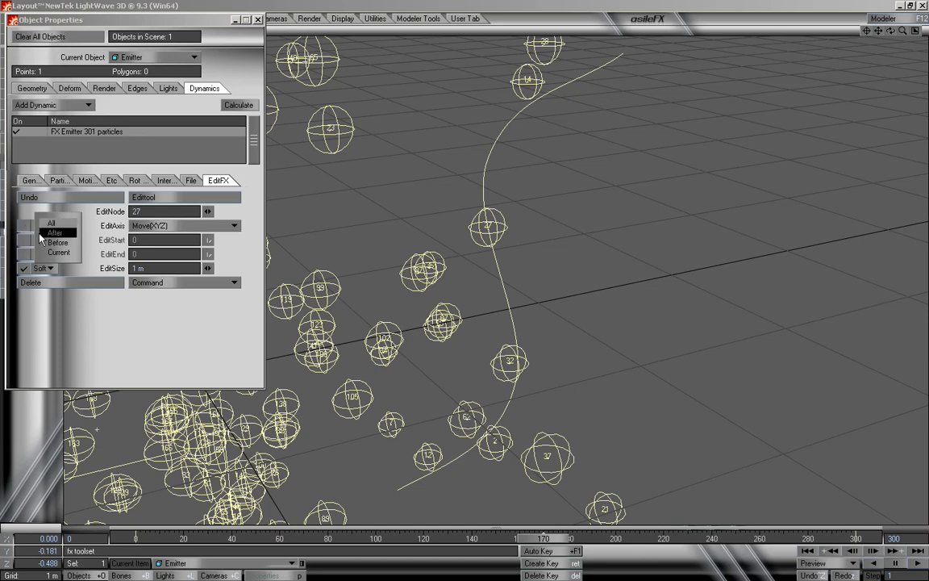
pyautogui.click(65, 223)
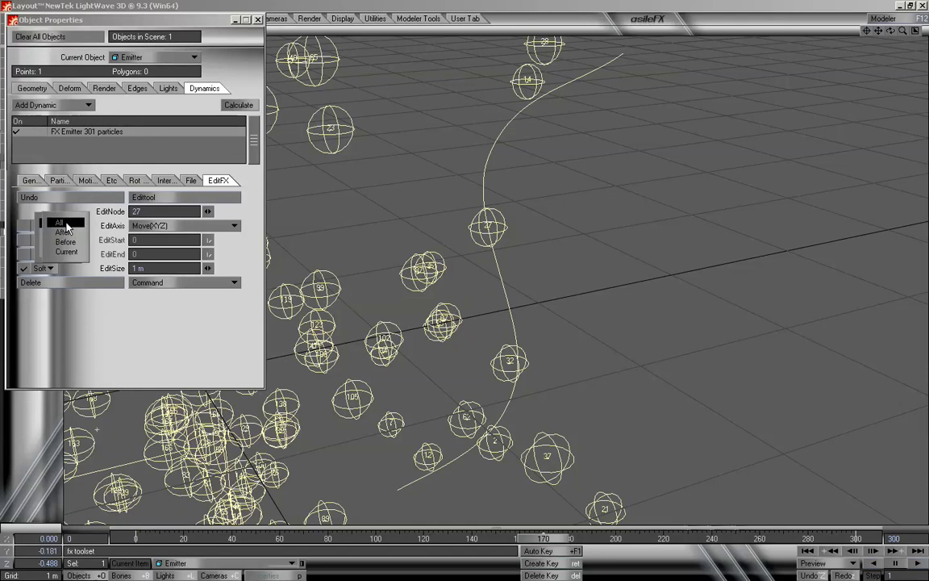
pyautogui.click(74, 223)
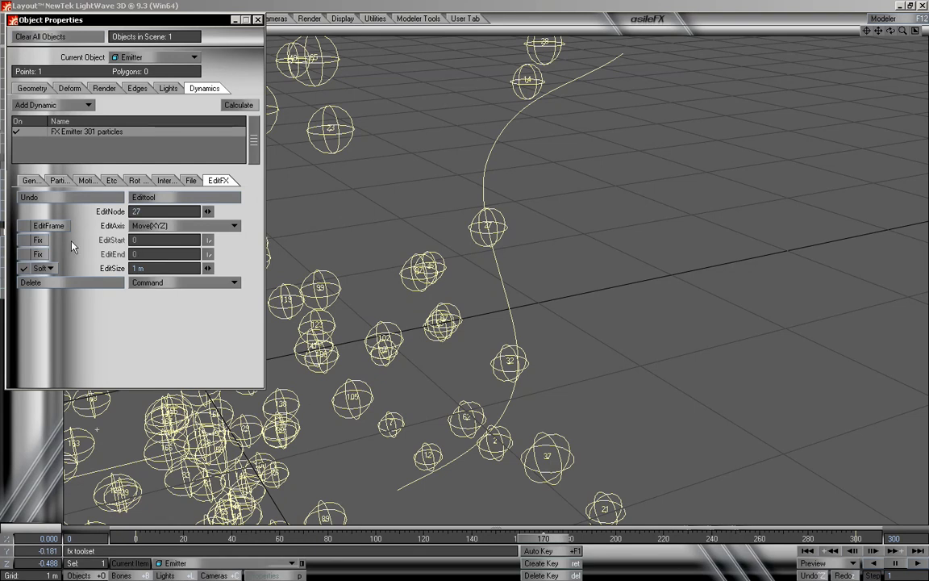
# Enable both Fix options and limit the edit range to EditStart 60 and EditEnd 90.
pyautogui.click(37, 240)
pyautogui.click(37, 254)
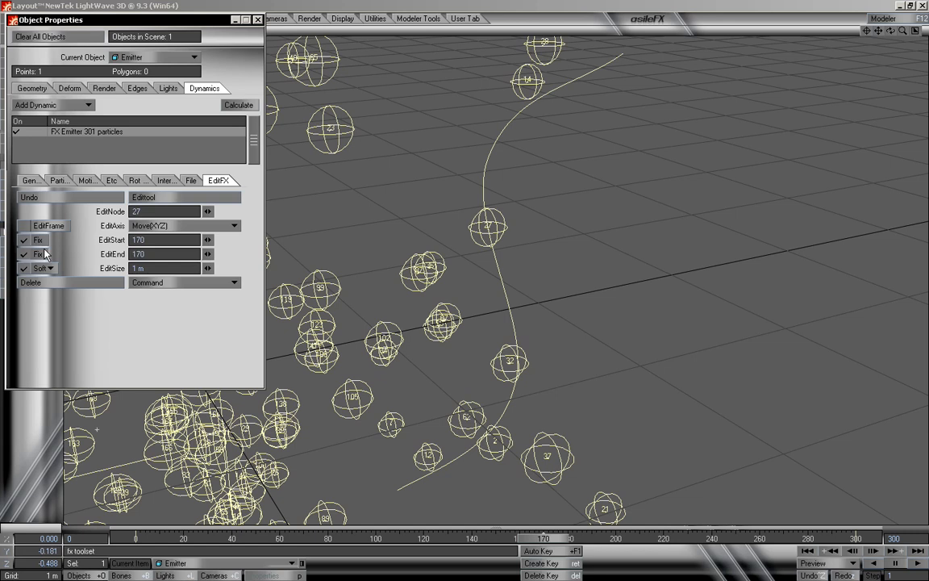
pyautogui.click(149, 241)
pyautogui.write('60')
pyautogui.press('Tab')
pyautogui.write('90')
pyautogui.press('Return')
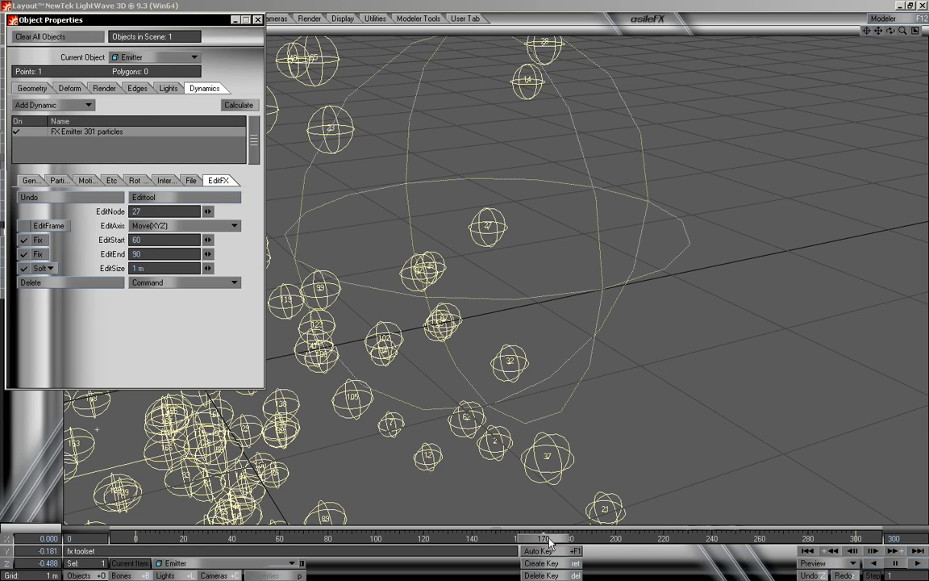
# Try to edit particle 27 at frame 50, move it at frame 72 and scrub the timeline to frame 138.
pyautogui.moveTo(545, 538); pyautogui.dragTo(256, 538)
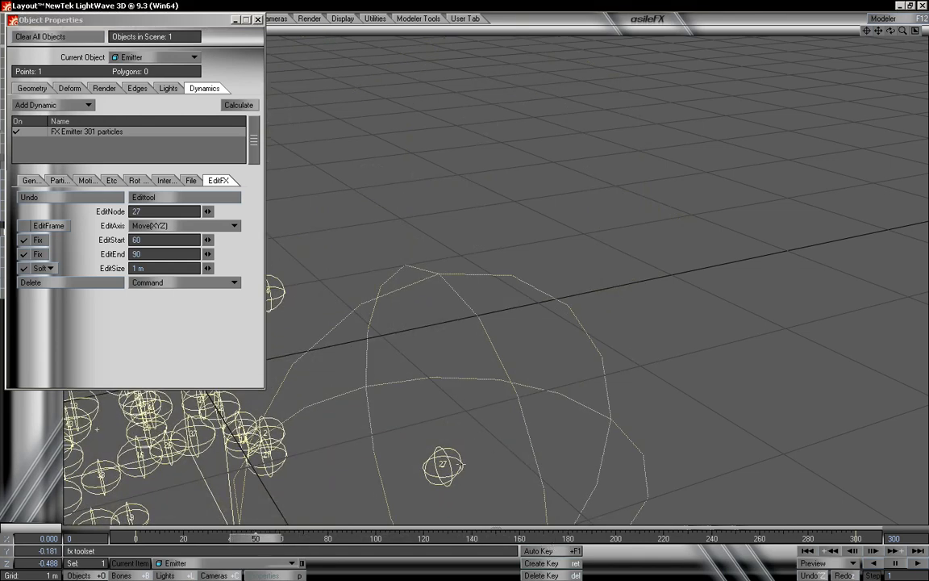
pyautogui.click(443, 467)
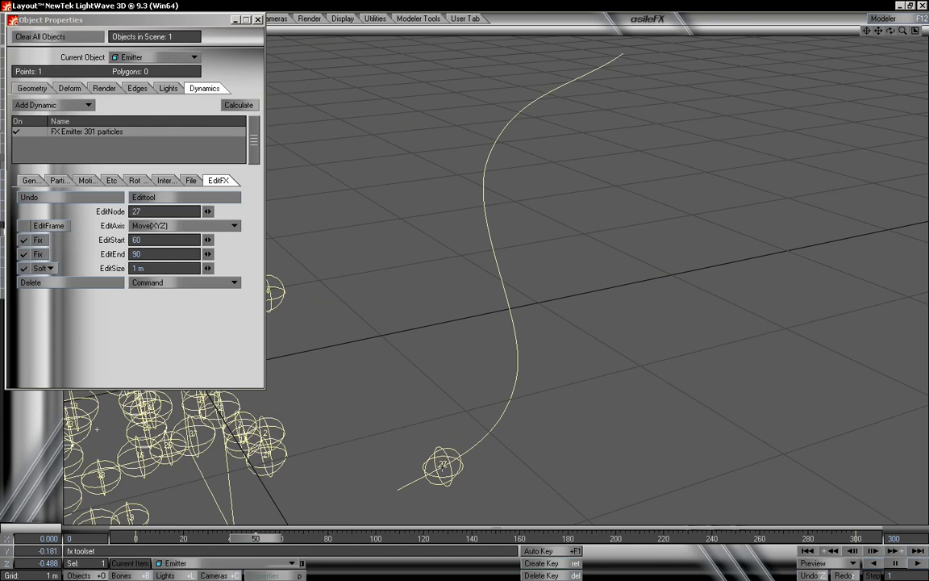
pyautogui.moveTo(274, 538); pyautogui.dragTo(326, 538)
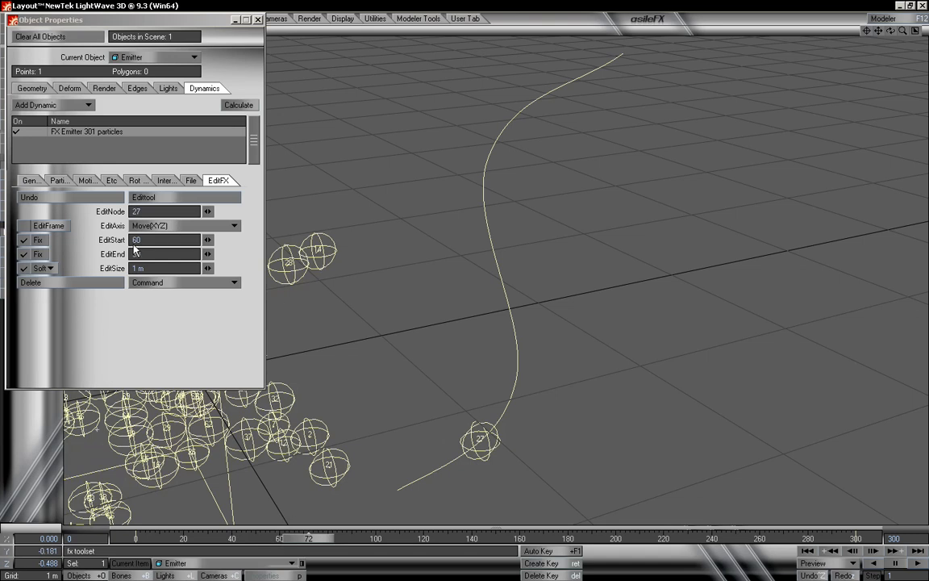
pyautogui.moveTo(480, 440); pyautogui.dragTo(509, 462)
pyautogui.moveTo(308, 538); pyautogui.dragTo(400, 538)
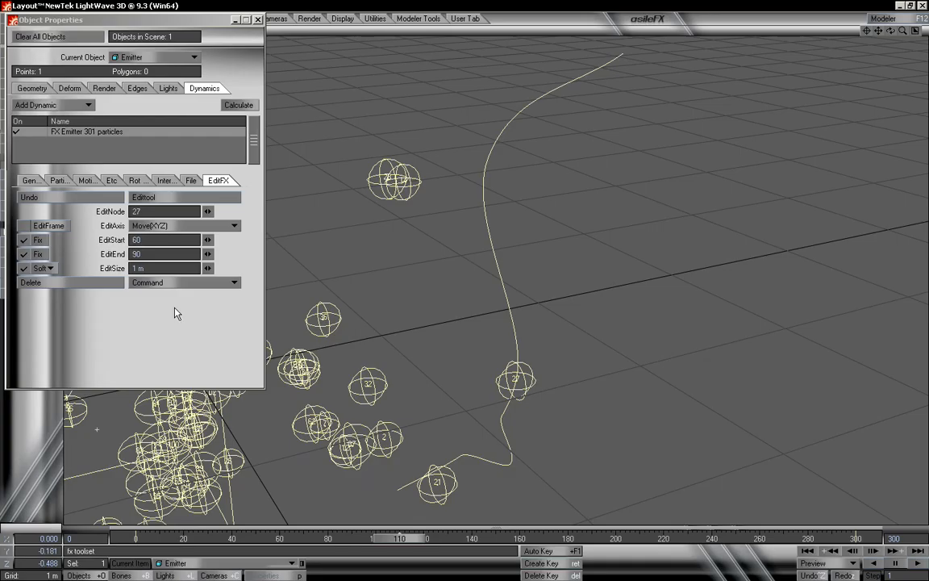
pyautogui.moveTo(399, 538); pyautogui.dragTo(467, 538)
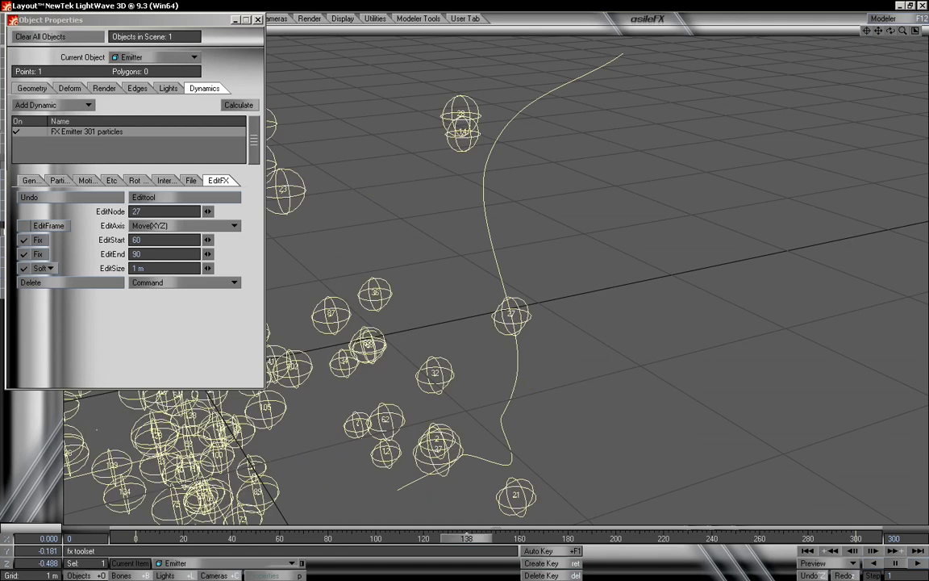
# Set the EditFrame mode to After, turn off both Fix limits and move particle 27 at frame 148.
pyautogui.click(47, 226)
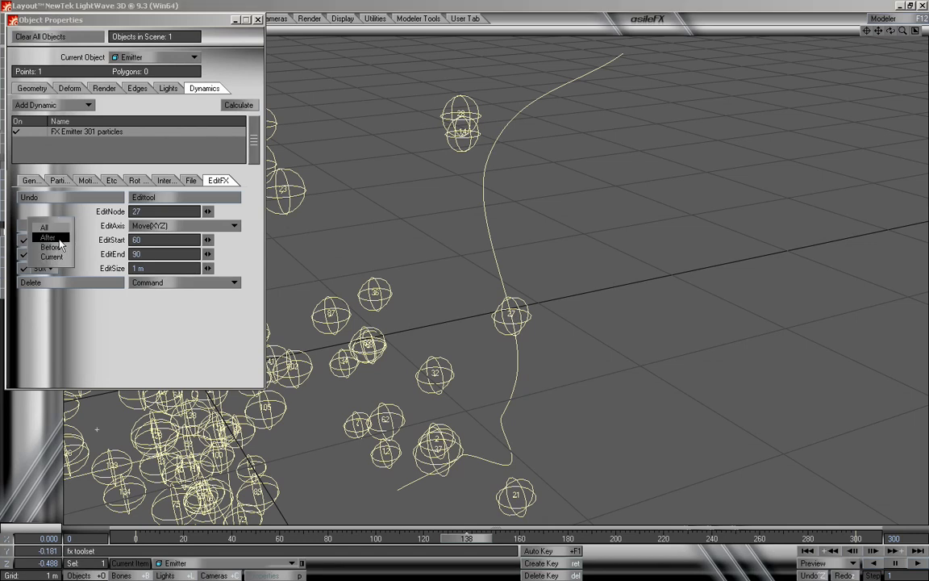
pyautogui.click(57, 238)
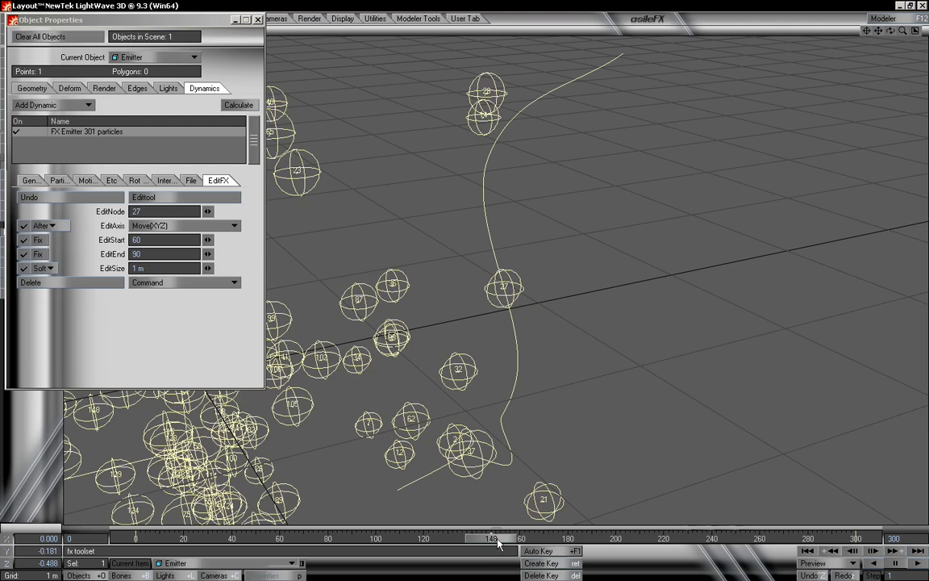
pyautogui.click(37, 239)
pyautogui.click(39, 254)
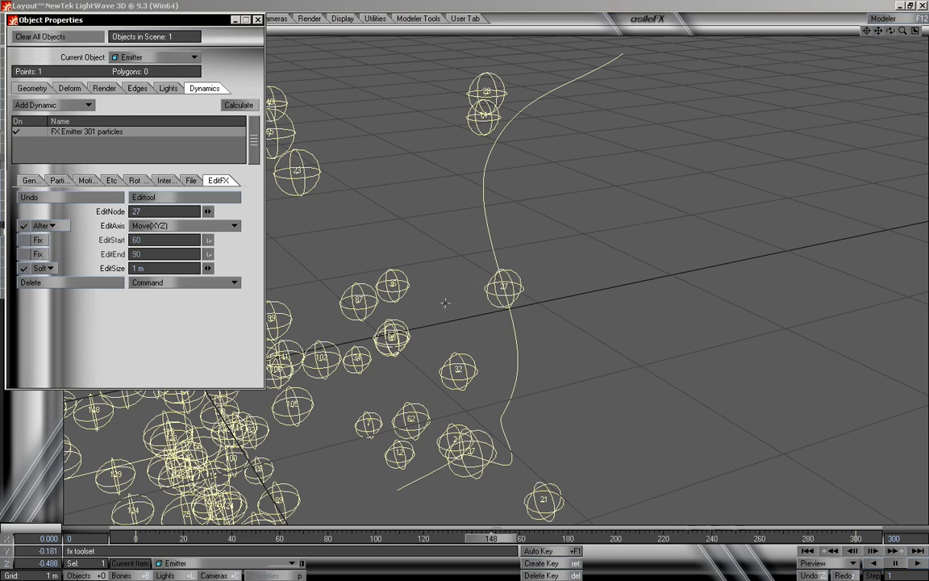
pyautogui.moveTo(505, 287); pyautogui.dragTo(597, 225)
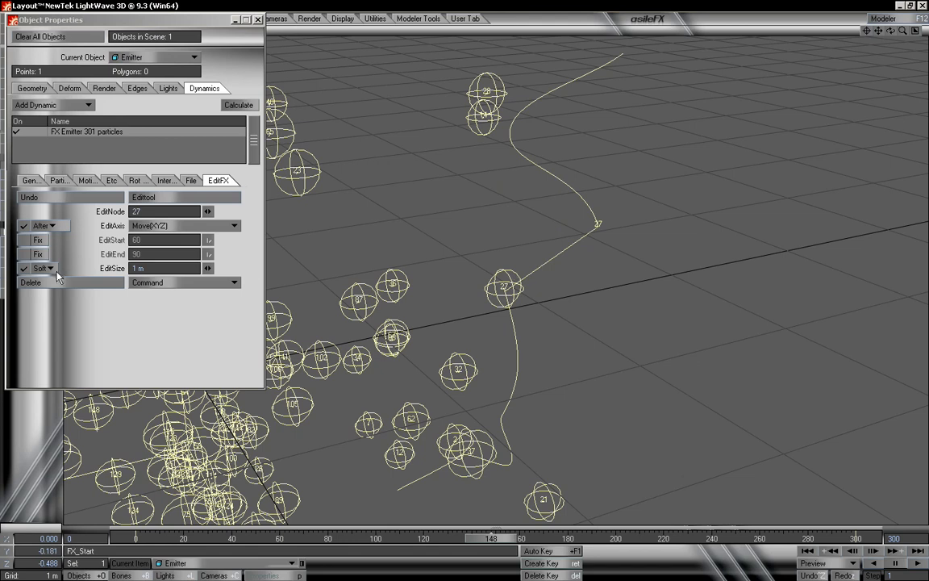
# Keep the EditFrame mode on After and undo the last move of particle 27.
pyautogui.click(63, 227)
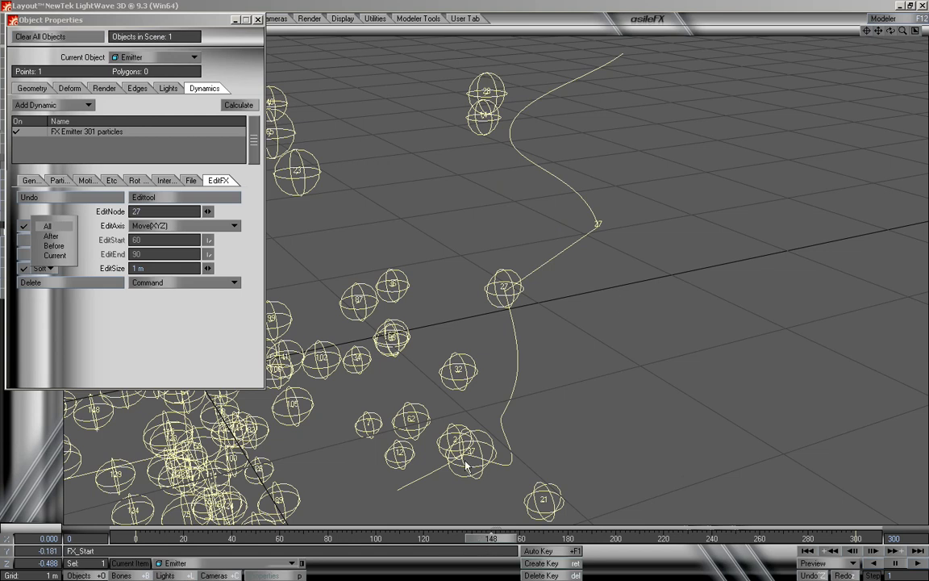
pyautogui.click(57, 235)
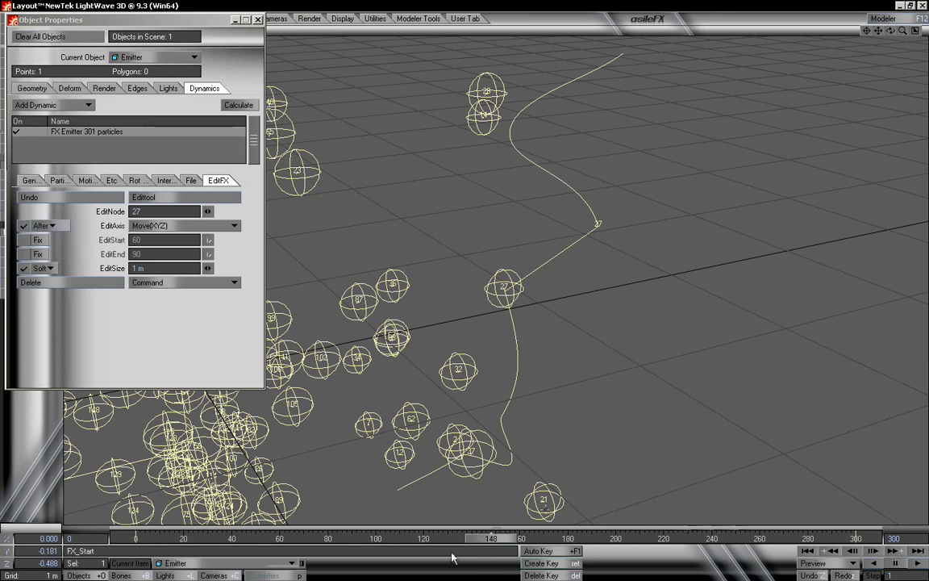
pyautogui.moveTo(501, 539)
pyautogui.mouseDown()
pyautogui.moveTo(466, 539)
pyautogui.moveTo(506, 539)
pyautogui.moveTo(492, 538)
pyautogui.mouseUp()
pyautogui.click(62, 196)
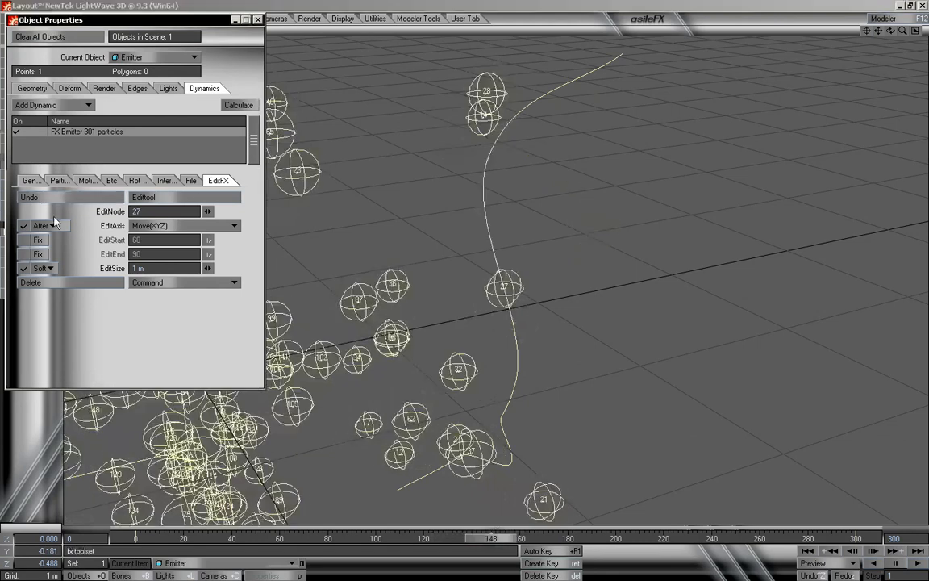
# Set the EditFrame mode to Before and move particle 27 at frame 146 away from its path.
pyautogui.click(54, 224)
pyautogui.click(65, 240)
pyautogui.moveTo(503, 290); pyautogui.dragTo(639, 287)
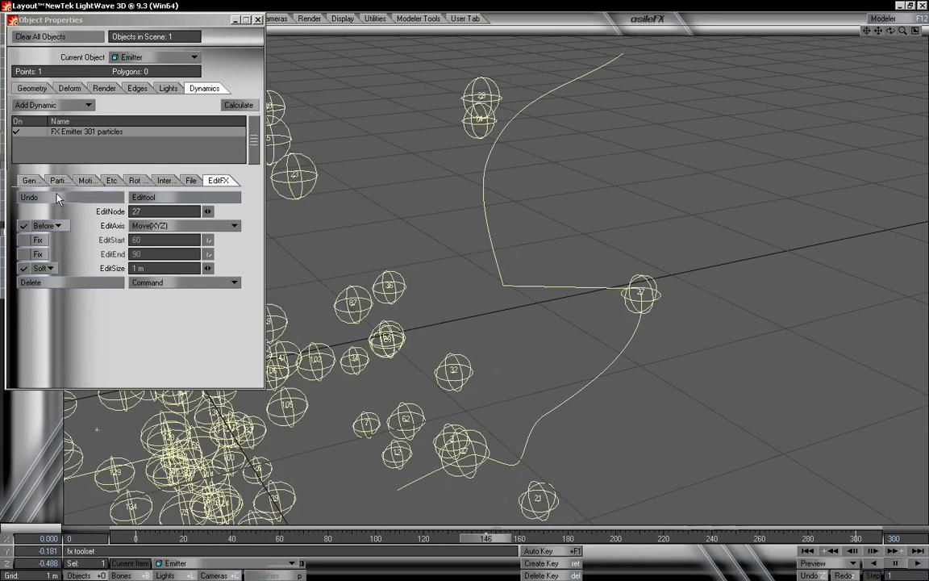
# Set the EditFrame mode to Current, move particle 27 at frame 146 only and scrub through the neighbouring frames.
pyautogui.click(47, 226)
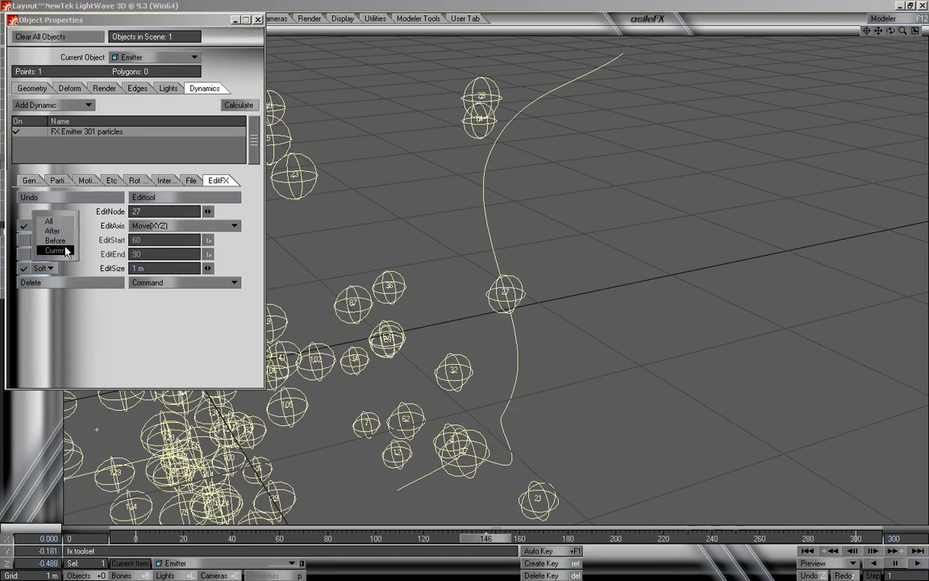
pyautogui.click(58, 250)
pyautogui.moveTo(516, 292); pyautogui.dragTo(714, 214)
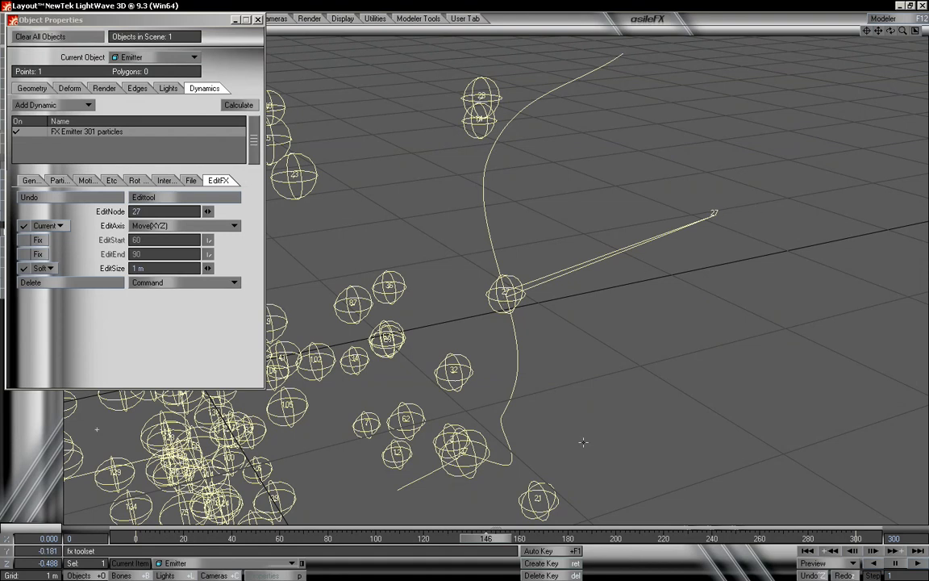
pyautogui.moveTo(506, 541); pyautogui.dragTo(486, 538)
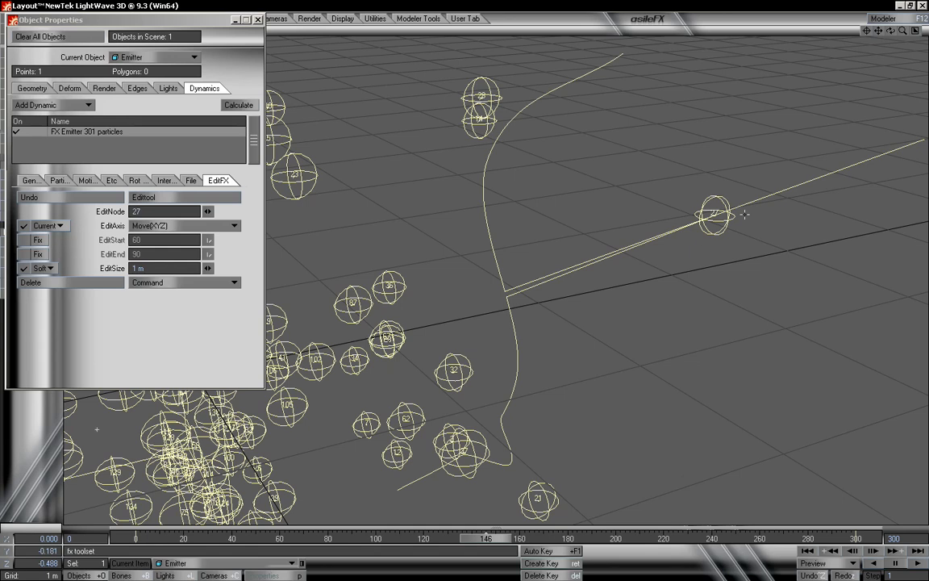
pyautogui.moveTo(489, 540); pyautogui.dragTo(488, 540)
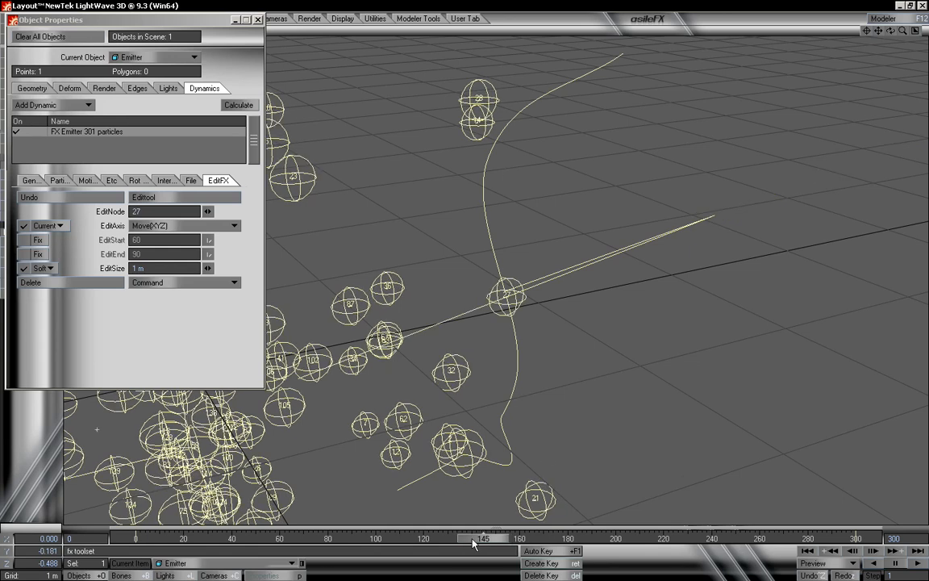
pyautogui.moveTo(483, 538); pyautogui.dragTo(489, 538)
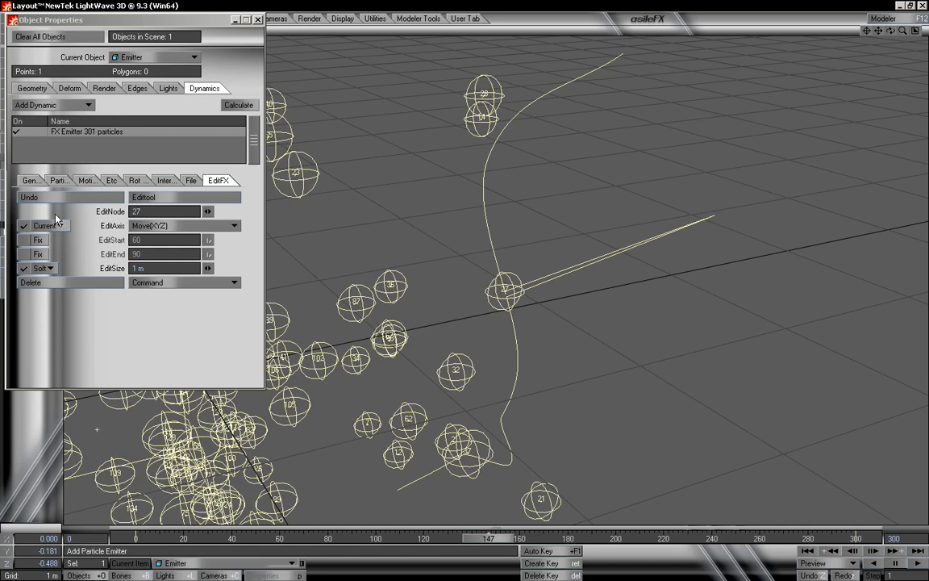
# Undo the single-frame edit of particle 27 and set the EditFrame mode back to All.
pyautogui.click(97, 197)
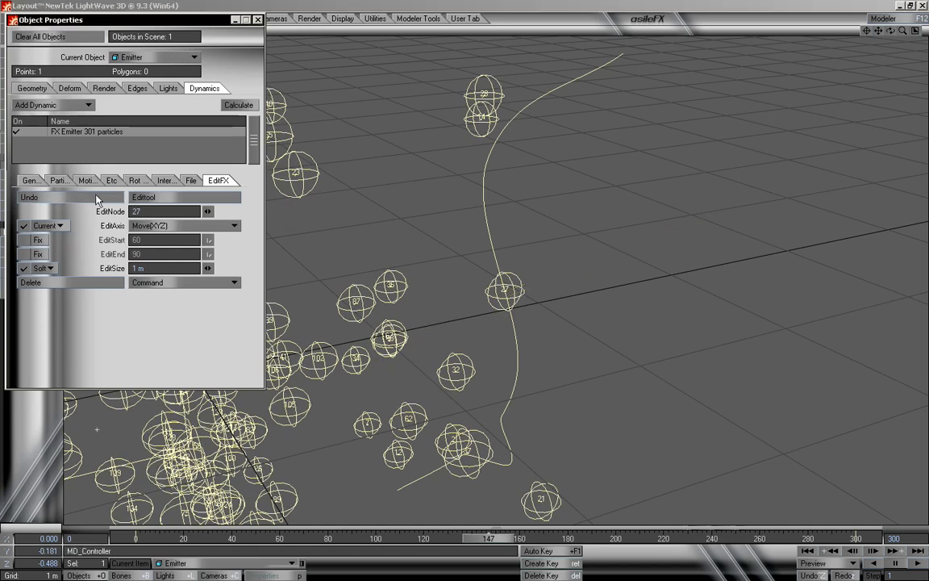
pyautogui.click(48, 226)
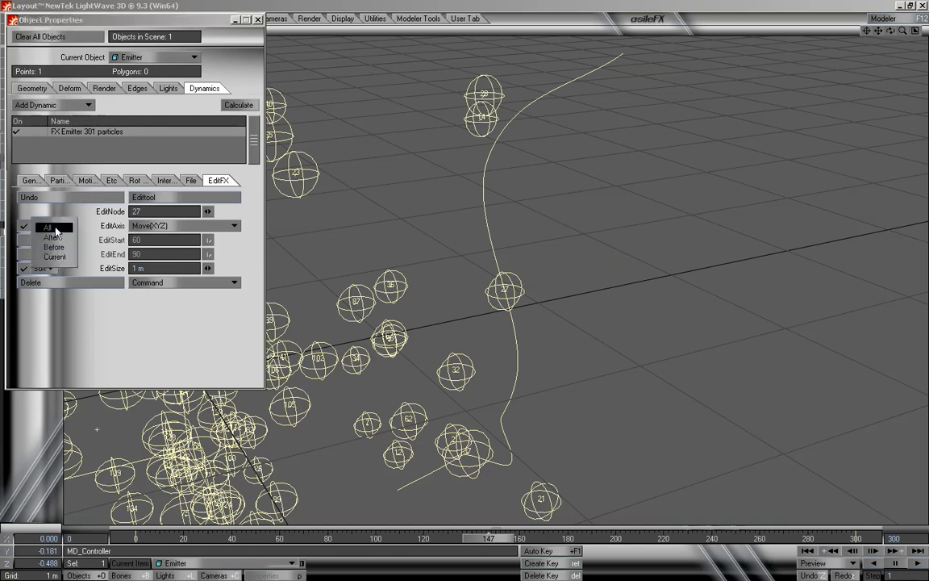
pyautogui.click(58, 232)
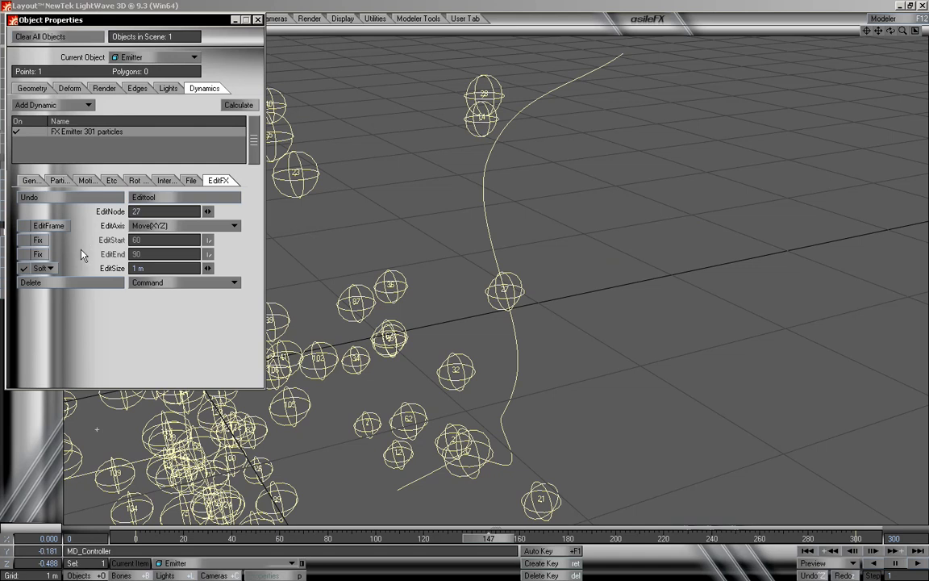
# Run Make Path on particle 27 and scrub the resulting null from frame 147 to 300 and back to 0.
pyautogui.click(163, 284)
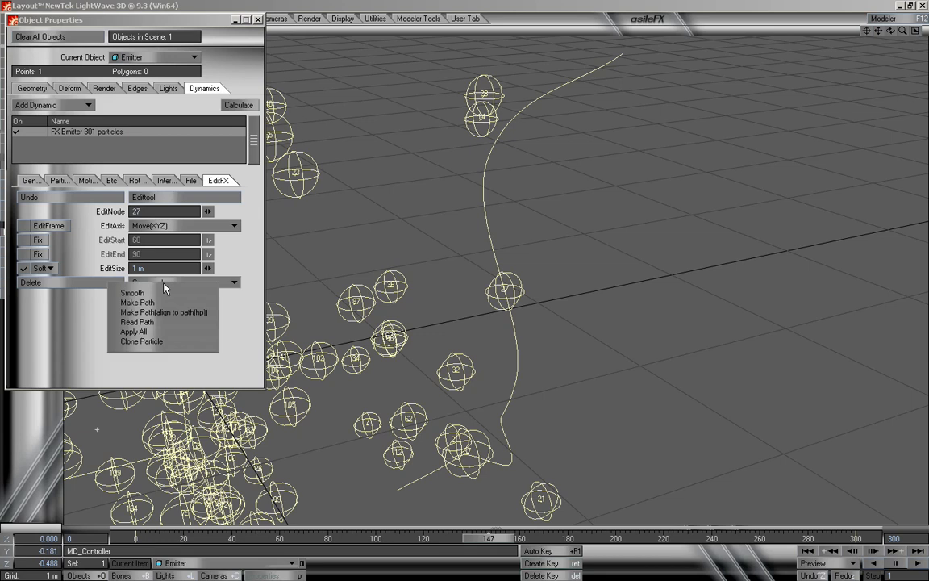
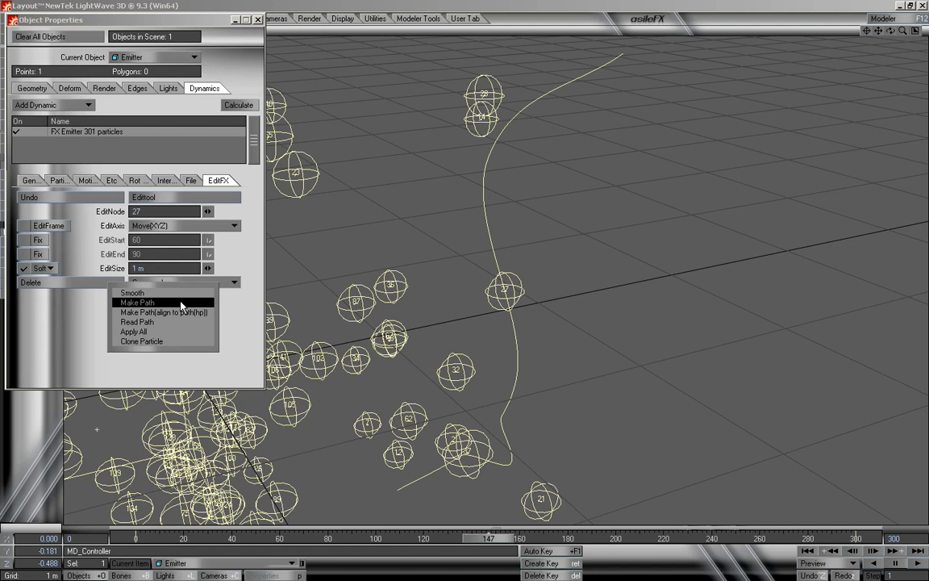
pyautogui.click(183, 304)
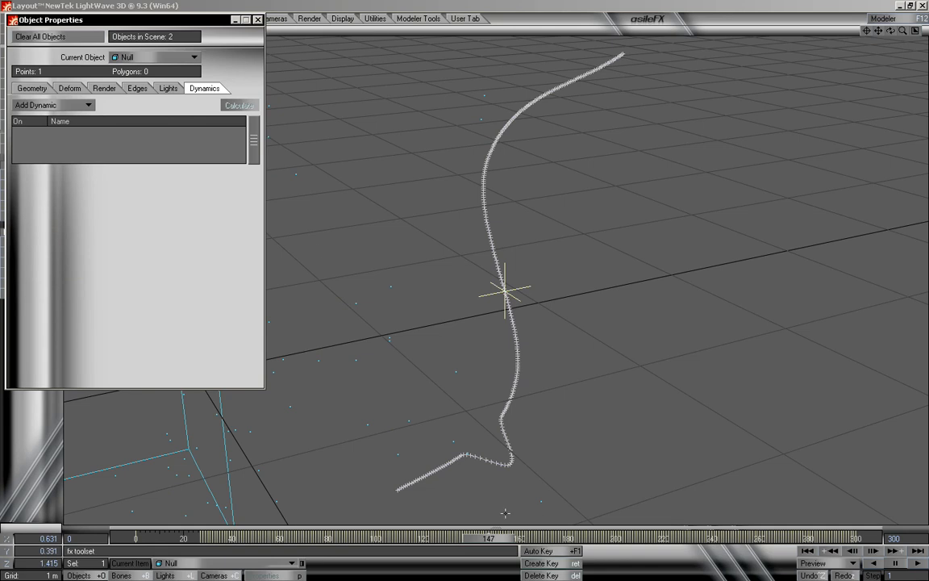
pyautogui.moveTo(505, 538)
pyautogui.mouseDown()
pyautogui.moveTo(208, 538)
pyautogui.moveTo(766, 538)
pyautogui.moveTo(508, 542)
pyautogui.mouseUp()
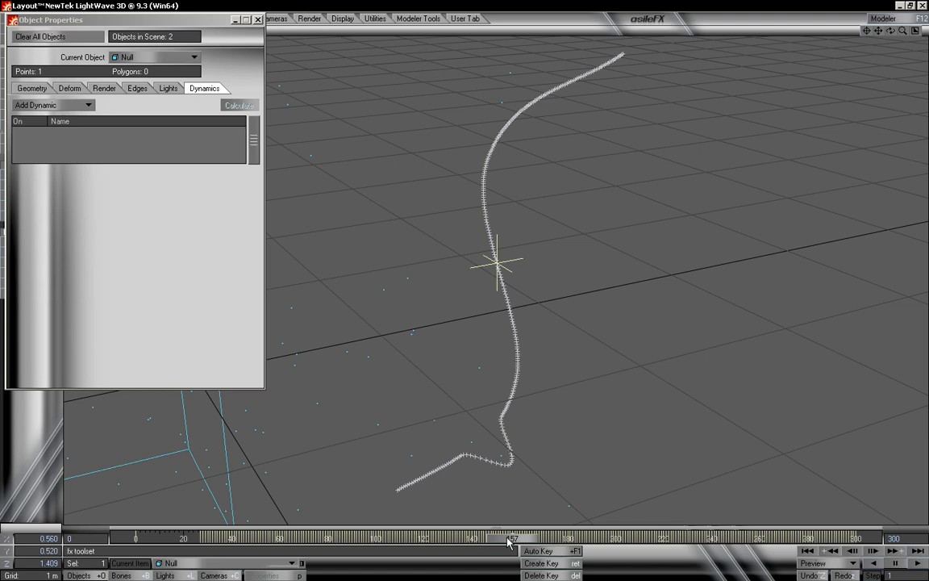
pyautogui.moveTo(508, 540); pyautogui.dragTo(855, 539)
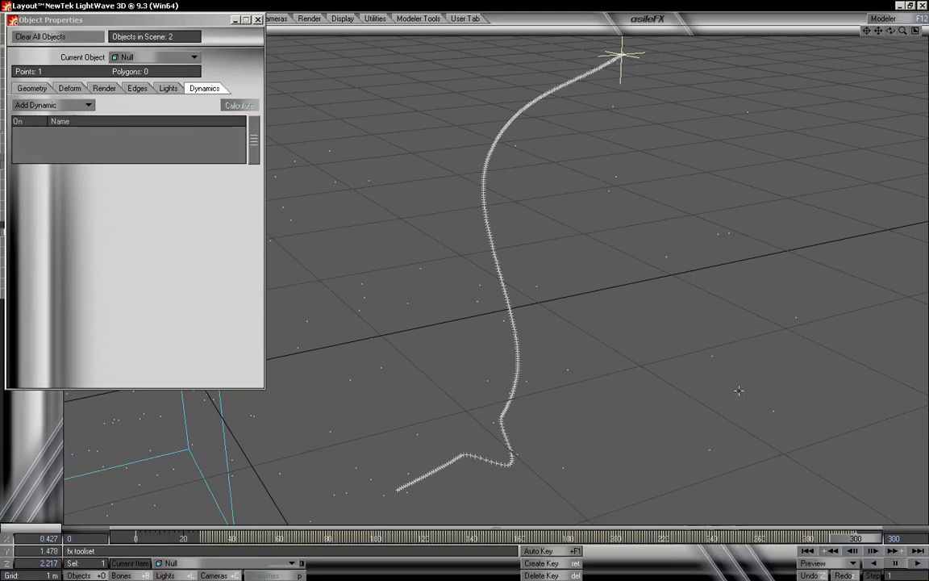
pyautogui.moveTo(870, 540); pyautogui.dragTo(135, 538)
# Make the Emitter the current object and scrub to frame 91 to compare particle 27 with the null.
pyautogui.click(153, 57)
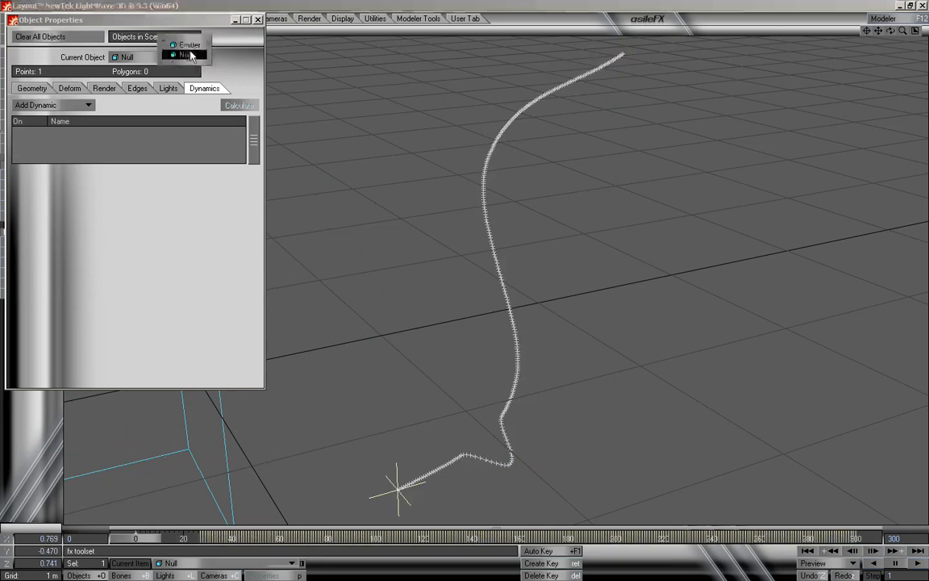
pyautogui.click(173, 40)
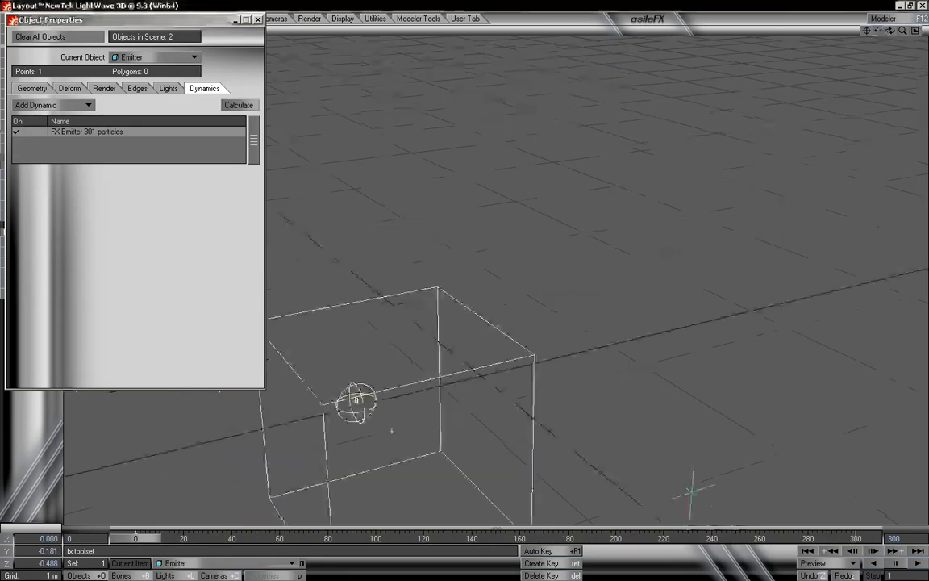
pyautogui.moveTo(880, 30)
pyautogui.mouseDown()
pyautogui.moveTo(912, 19)
pyautogui.moveTo(881, 31)
pyautogui.mouseUp()
pyautogui.moveTo(154, 540); pyautogui.dragTo(322, 539)
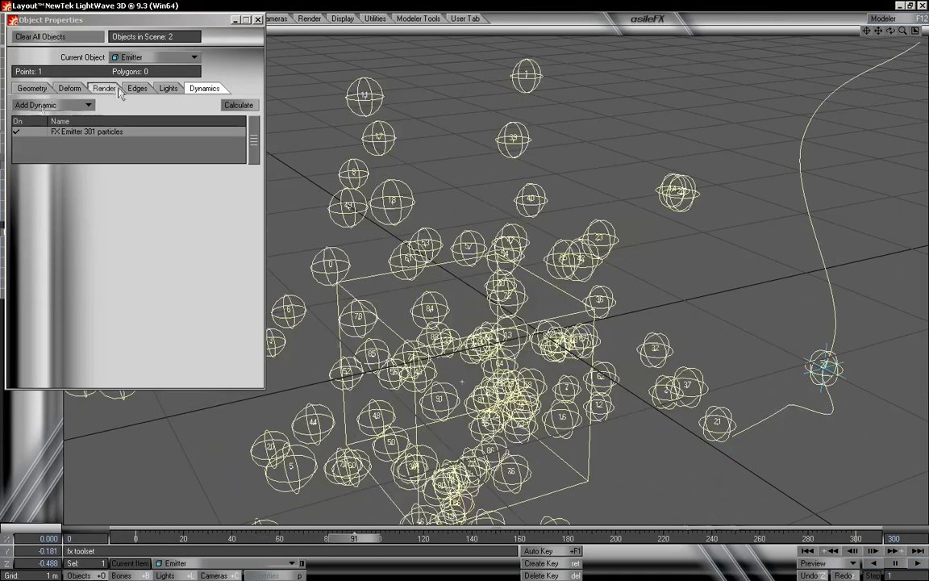
# Set the FX emitter's Rotation to Align to Path and scrub through frames 116, 144 and 175 to inspect particle orientation.
pyautogui.click(97, 133)
pyautogui.click(145, 180)
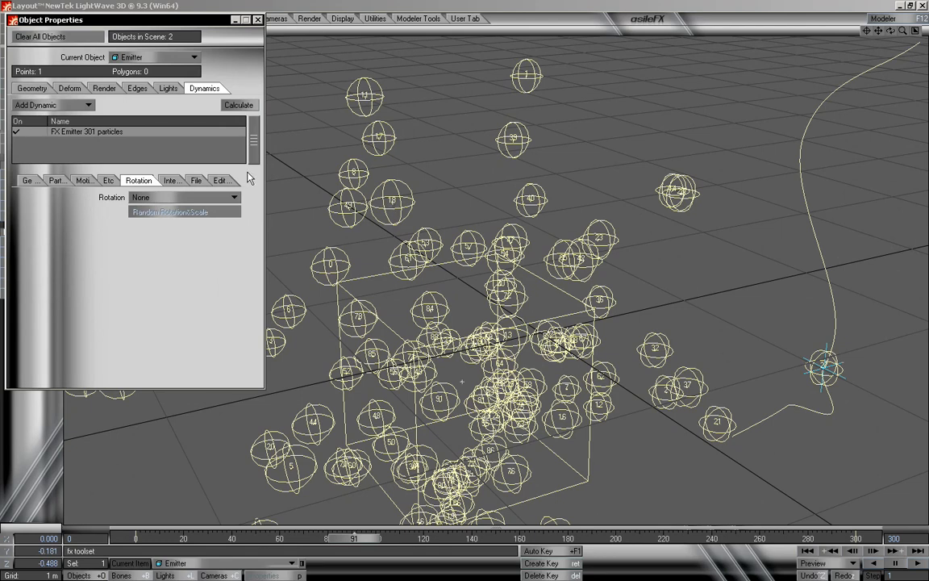
pyautogui.click(172, 198)
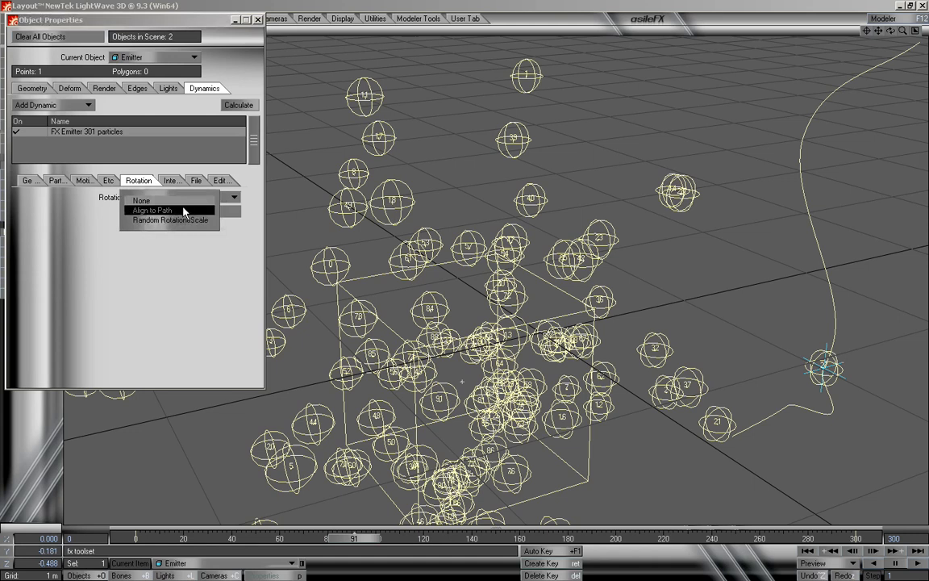
pyautogui.click(182, 209)
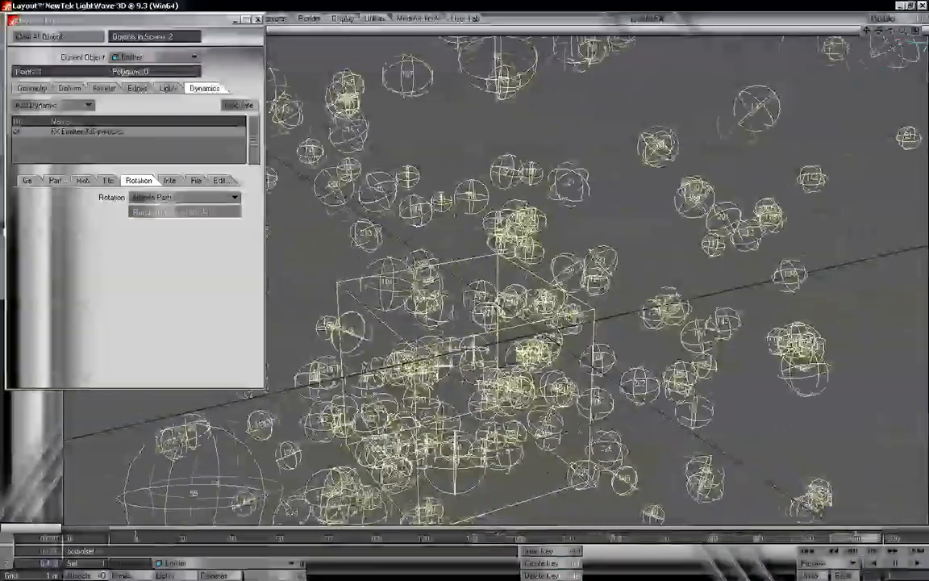
pyautogui.moveTo(730, 538); pyautogui.dragTo(414, 539)
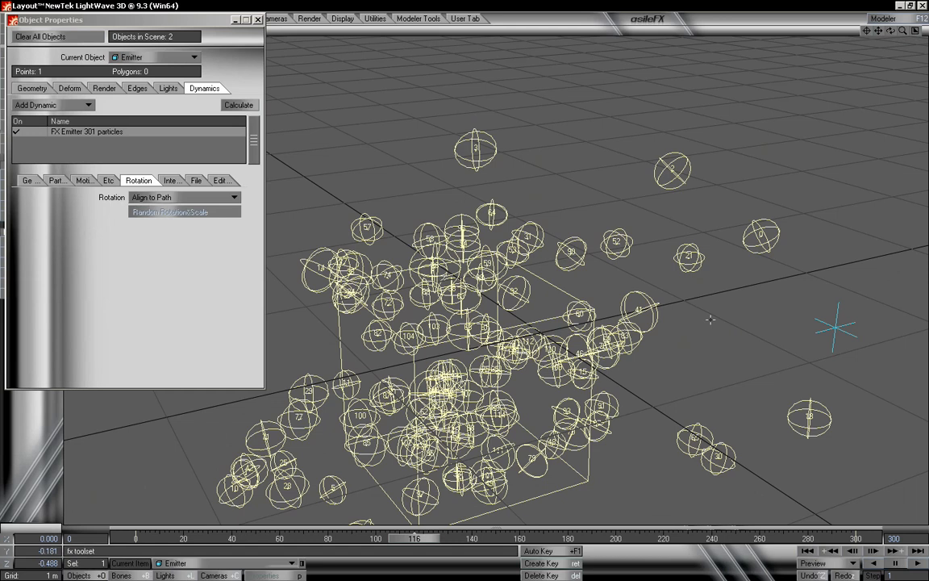
pyautogui.moveTo(421, 539); pyautogui.dragTo(489, 538)
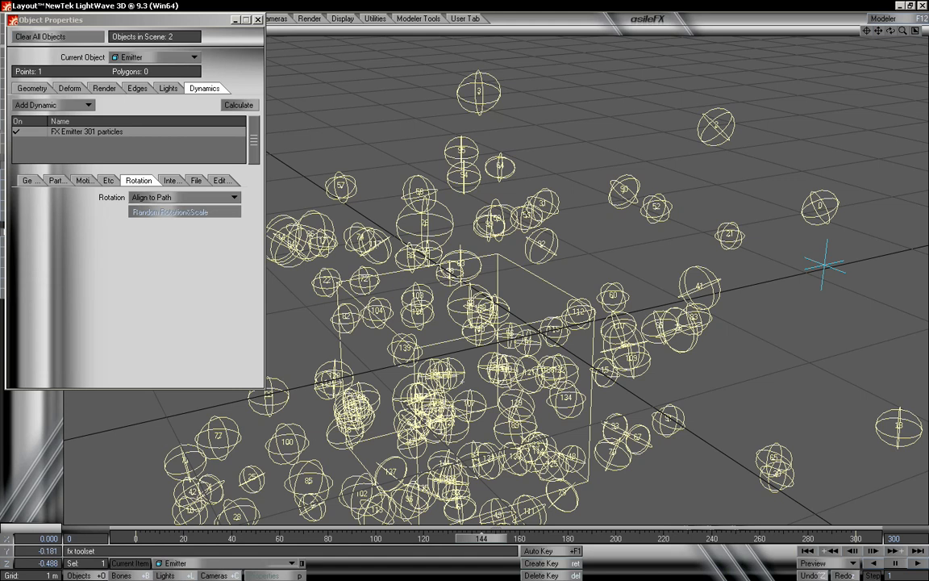
pyautogui.moveTo(504, 540); pyautogui.dragTo(557, 538)
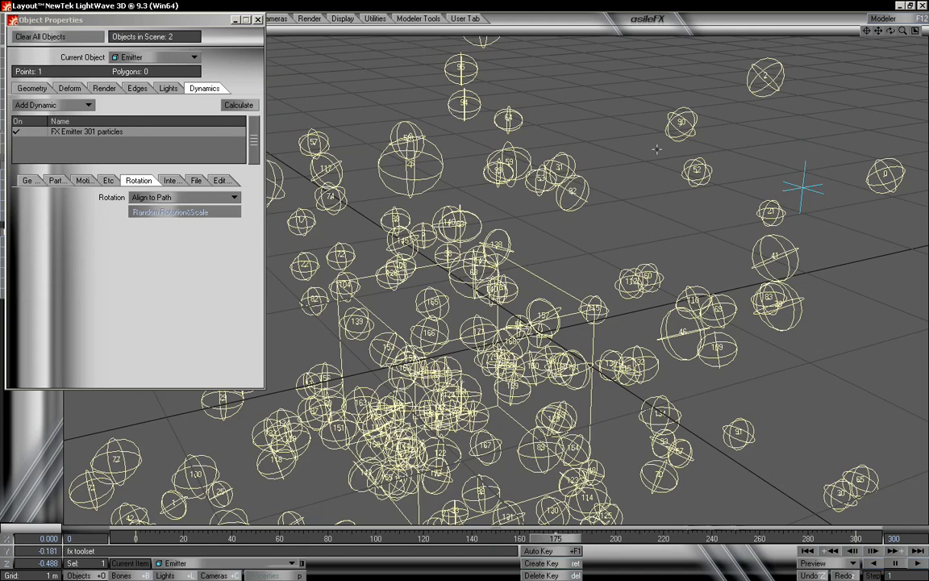
# Set the FX emitter's Rotation to Random Rotation&Scale and scrub the timeline to frame 182.
pyautogui.click(155, 197)
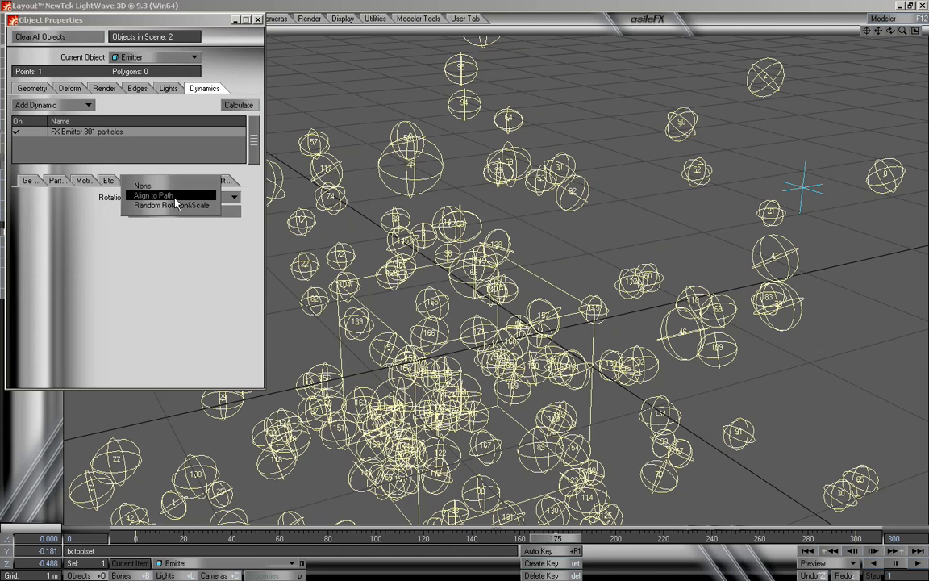
pyautogui.click(179, 205)
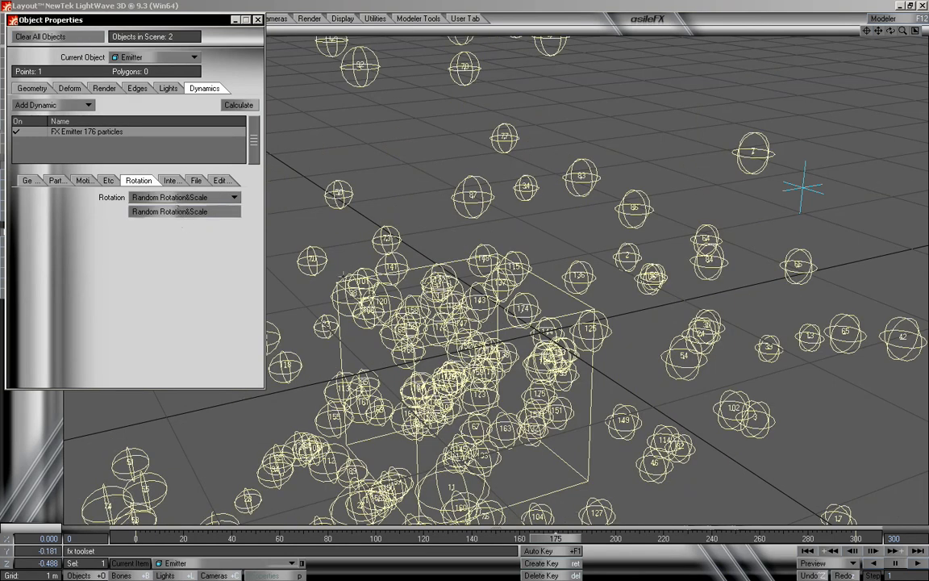
pyautogui.moveTo(555, 539)
pyautogui.mouseDown()
pyautogui.moveTo(603, 540)
pyautogui.moveTo(573, 541)
pyautogui.mouseUp()
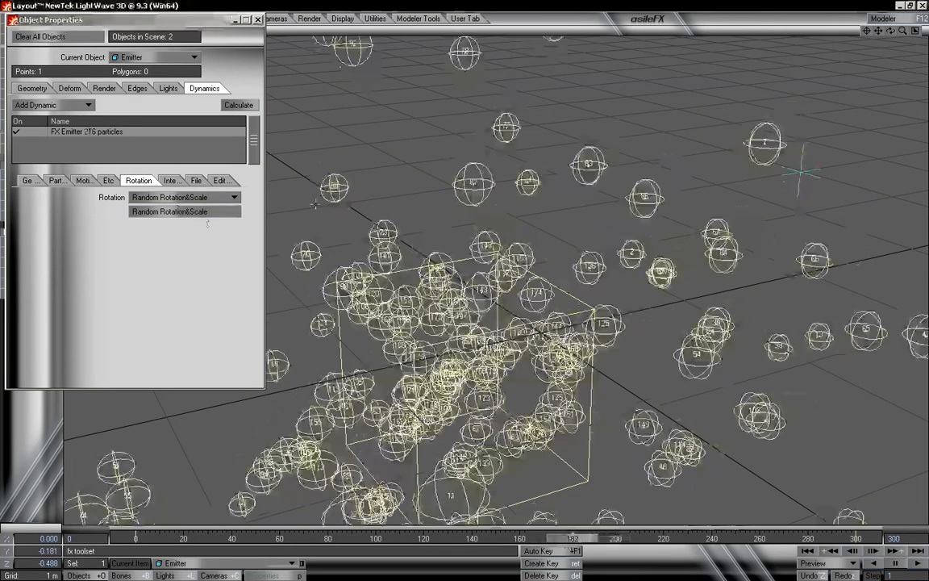
# Set Random Rotation (HPB) Min to 300 and Max to 900 on all three axes, and scrub to frame 112.
pyautogui.click(205, 214)
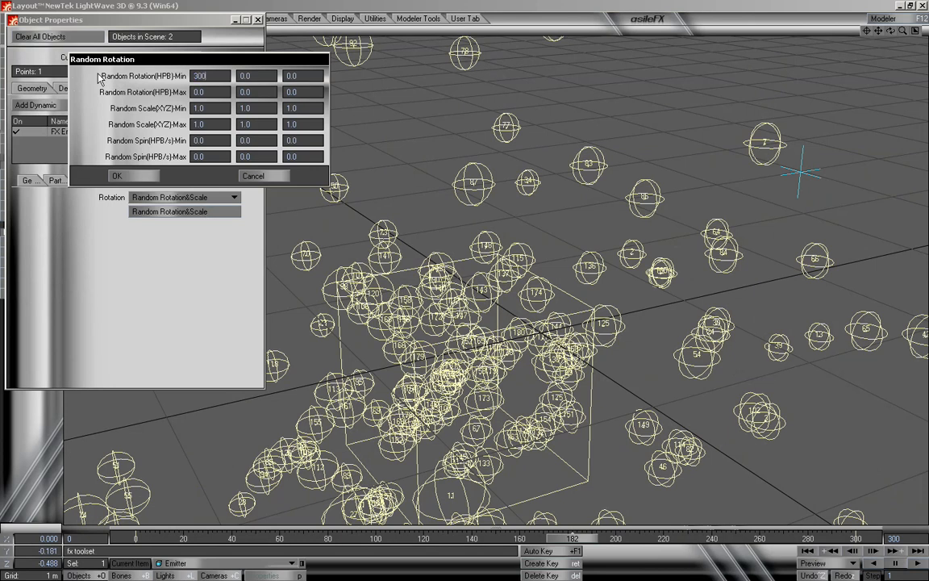
pyautogui.write('300')
pyautogui.press('Tab')
pyautogui.write('300')
pyautogui.press('Tab')
pyautogui.write('300')
pyautogui.press('Tab')
pyautogui.write('900')
pyautogui.press('Tab')
pyautogui.write('900')
pyautogui.press('Tab')
pyautogui.write('900')
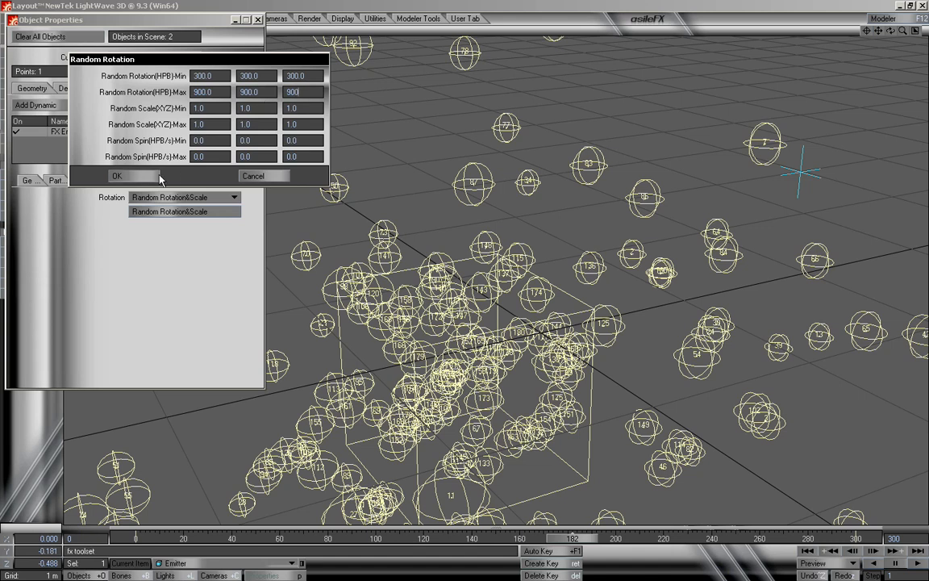
pyautogui.click(118, 175)
pyautogui.moveTo(574, 541); pyautogui.dragTo(405, 540)
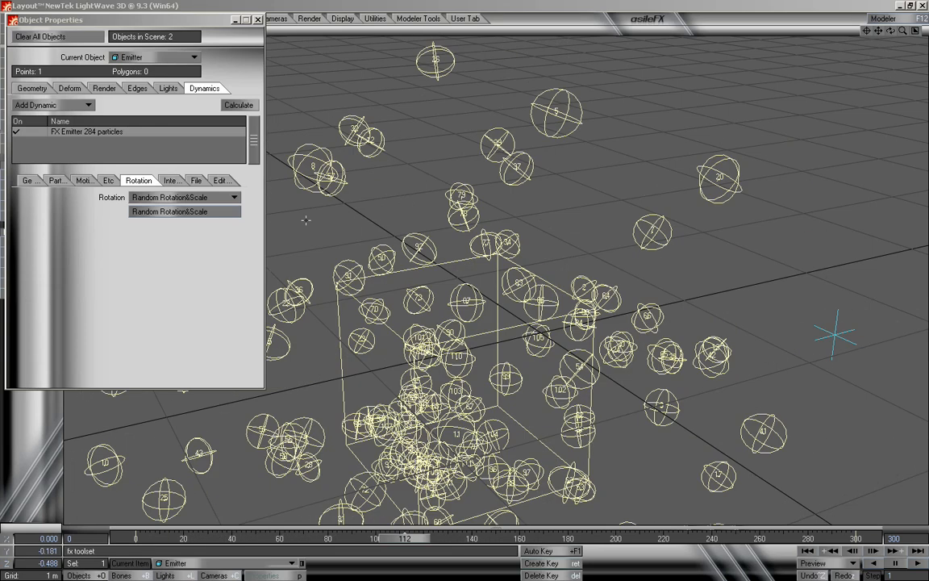
# Set Random Spin (HPB/s) Min to 50 and Max to 300 on all three axes.
pyautogui.click(227, 213)
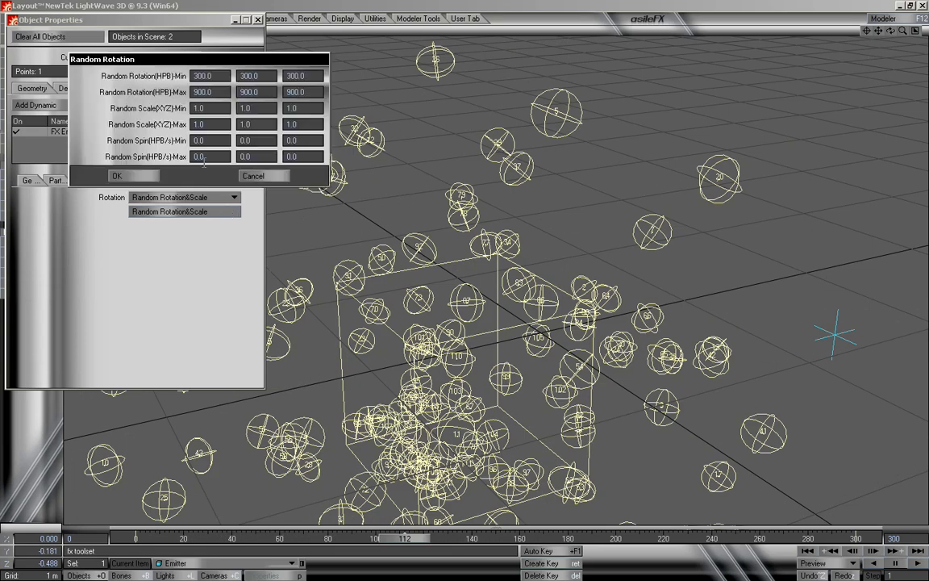
pyautogui.click(191, 140)
pyautogui.write('50')
pyautogui.press('Tab')
pyautogui.write('50')
pyautogui.press('Tab')
pyautogui.write('50')
pyautogui.press('Tab')
pyautogui.write('300')
pyautogui.press('Tab')
pyautogui.write('300')
pyautogui.press('Tab')
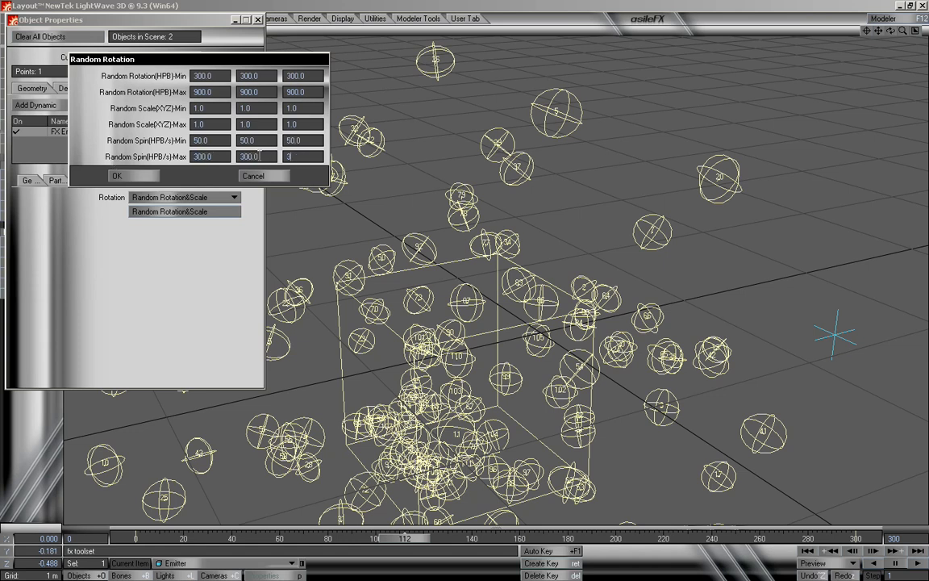
pyautogui.write('300')
pyautogui.click(133, 176)
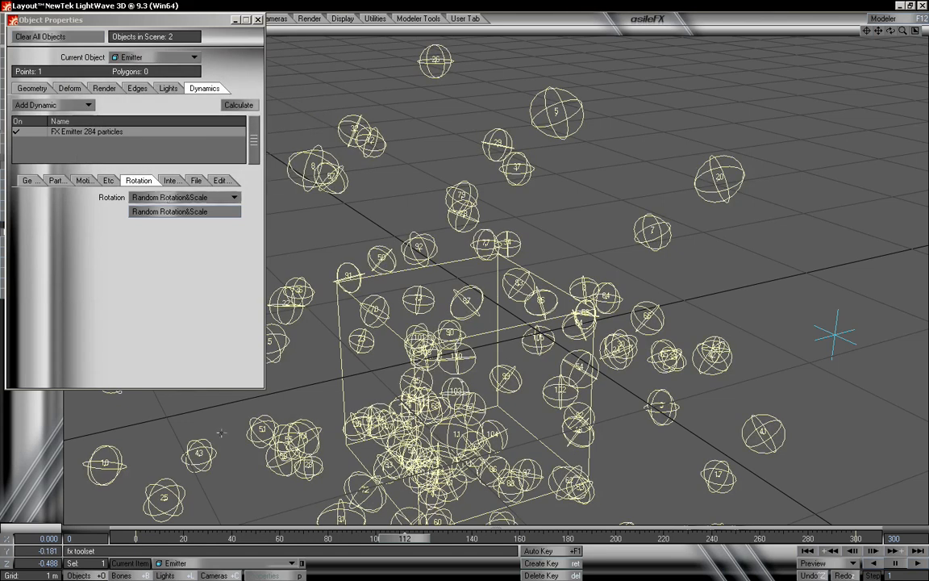
# Scrub the timeline through frames 158 and 218 and back to 185 to inspect the spinning particles.
pyautogui.moveTo(405, 538); pyautogui.dragTo(514, 538)
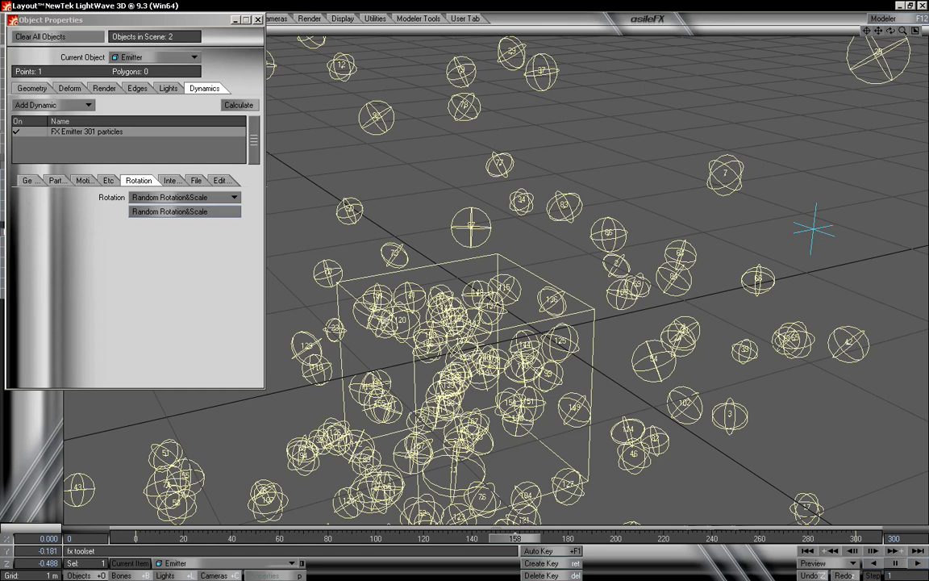
pyautogui.moveTo(515, 538); pyautogui.dragTo(659, 538)
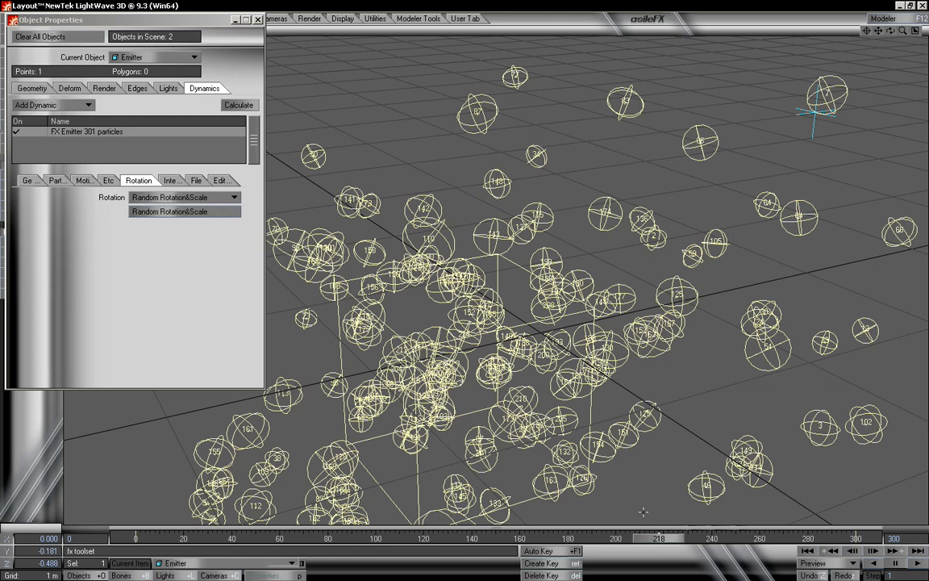
pyautogui.moveTo(683, 511); pyautogui.dragTo(604, 484)
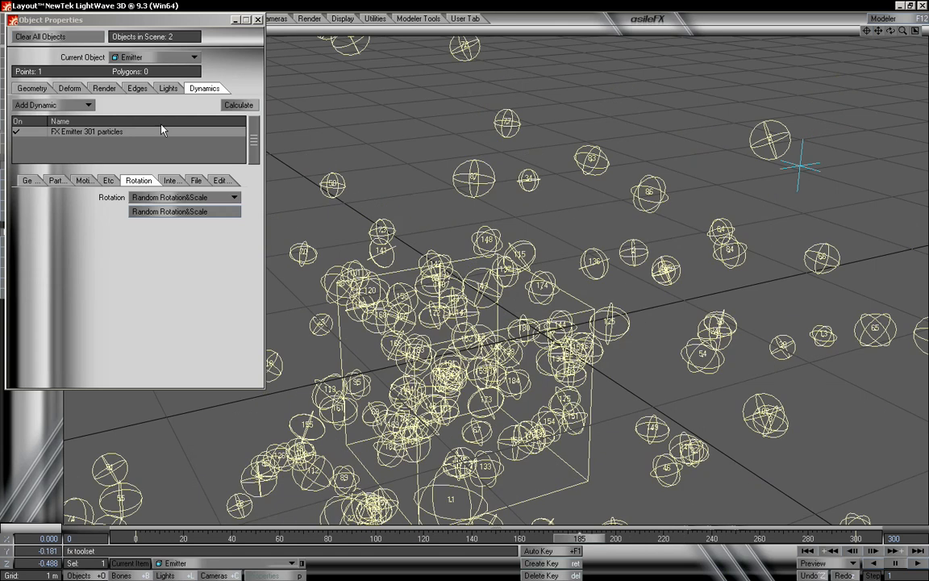
# Delete particles 87 and 77 from the emitter using EditFX.
pyautogui.click(178, 182)
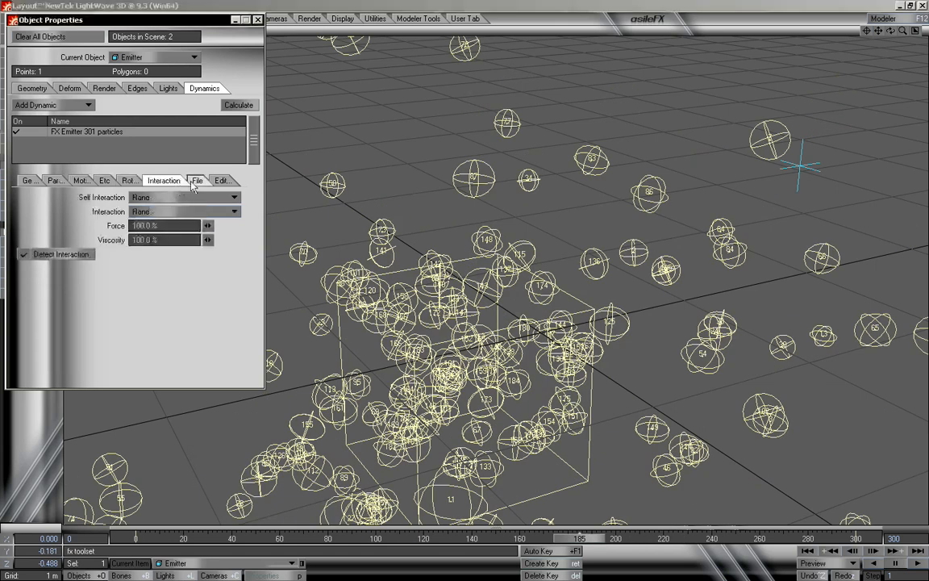
pyautogui.click(193, 181)
pyautogui.click(220, 180)
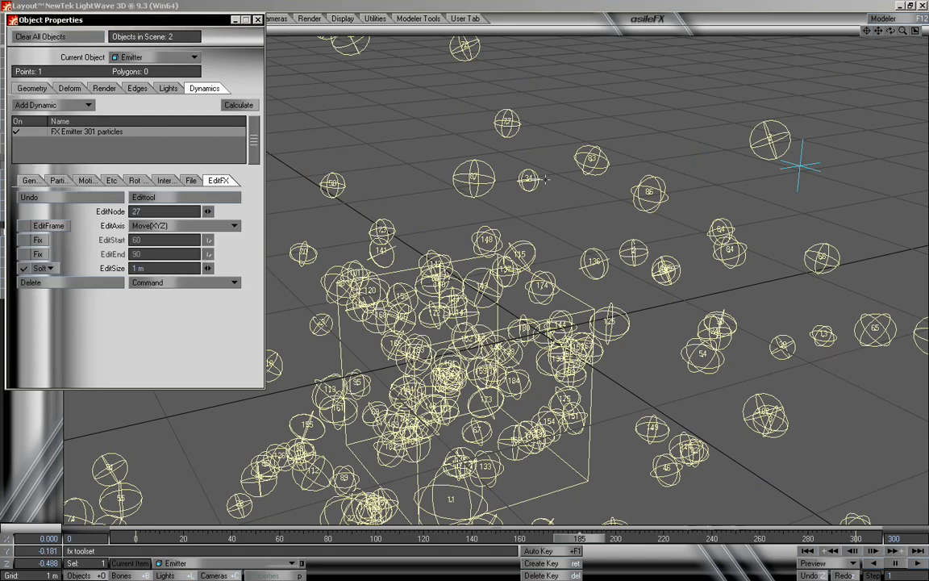
pyautogui.click(473, 177)
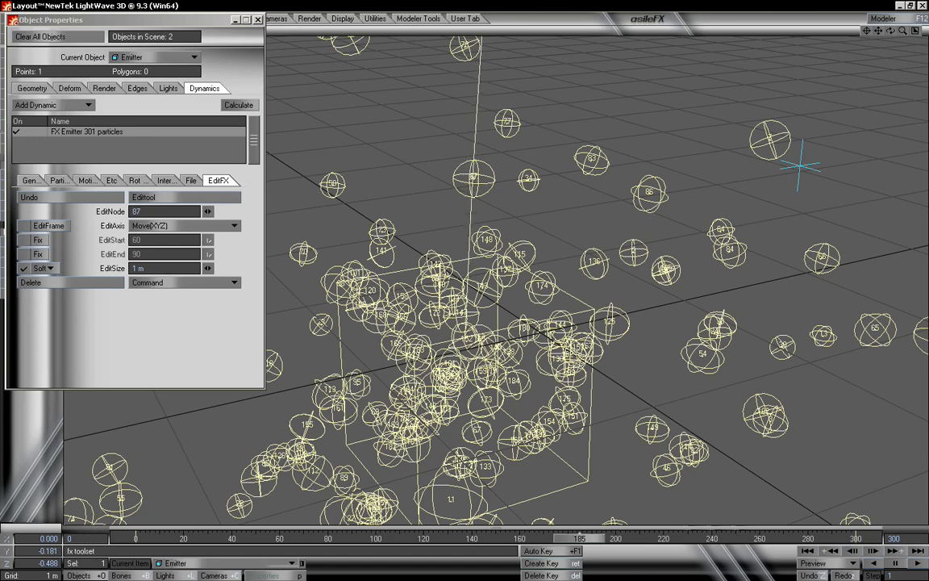
pyautogui.click(81, 284)
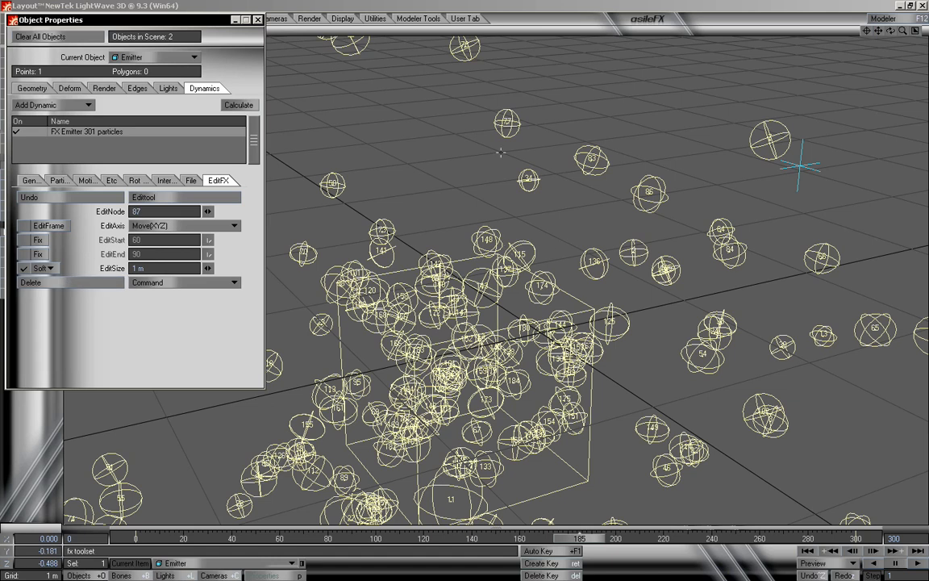
pyautogui.click(507, 122)
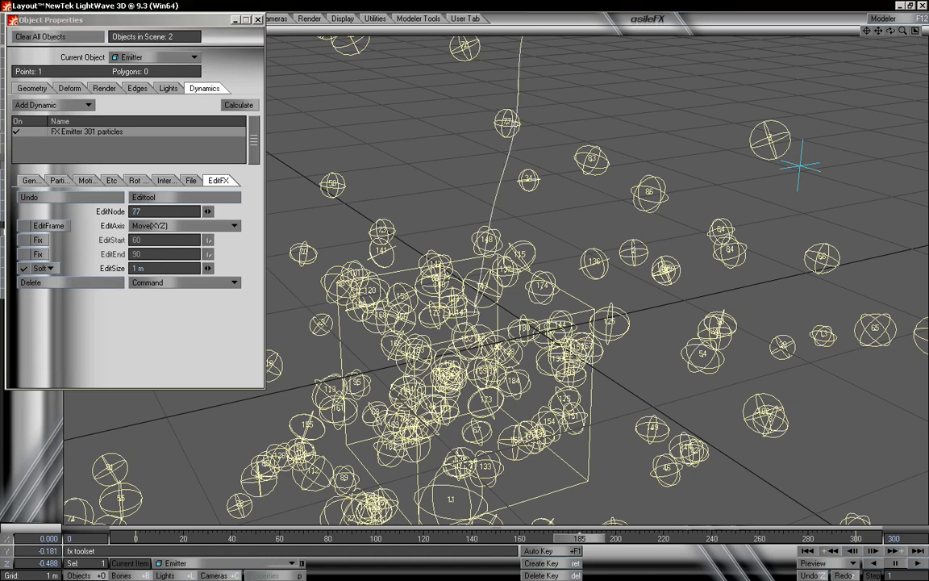
pyautogui.click(81, 280)
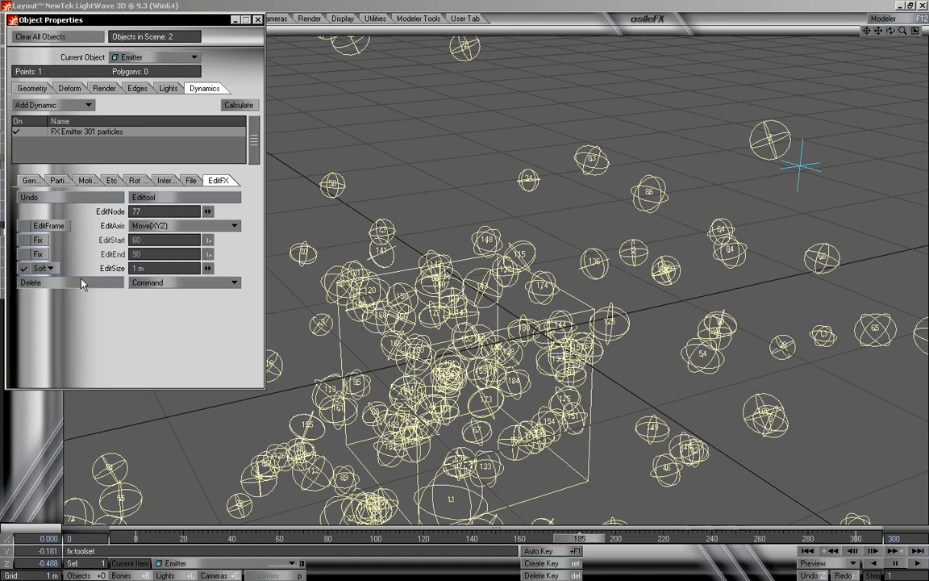